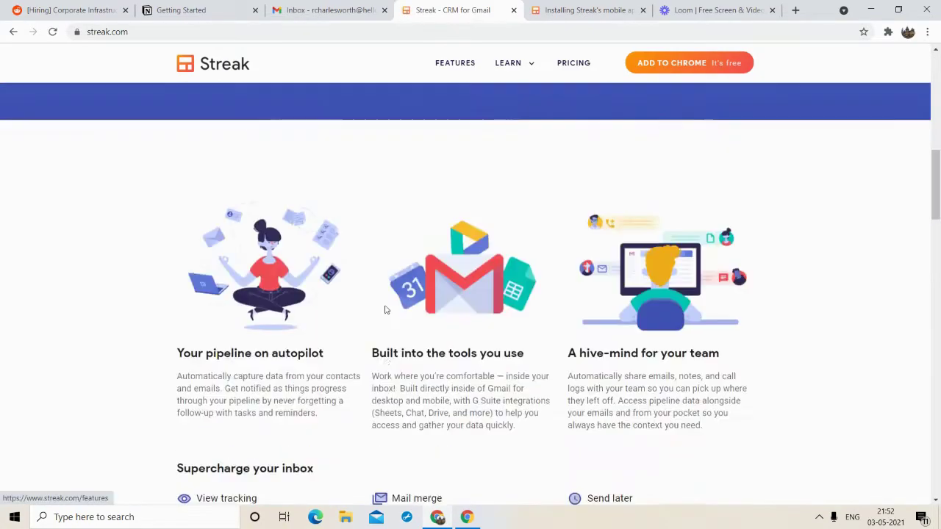
- Look over the Streak home page and the hellofacet.com Gmail inbox before Streak is installed
scroll(385, 309, "up", 11)
scroll(385, 309, "up", 3)
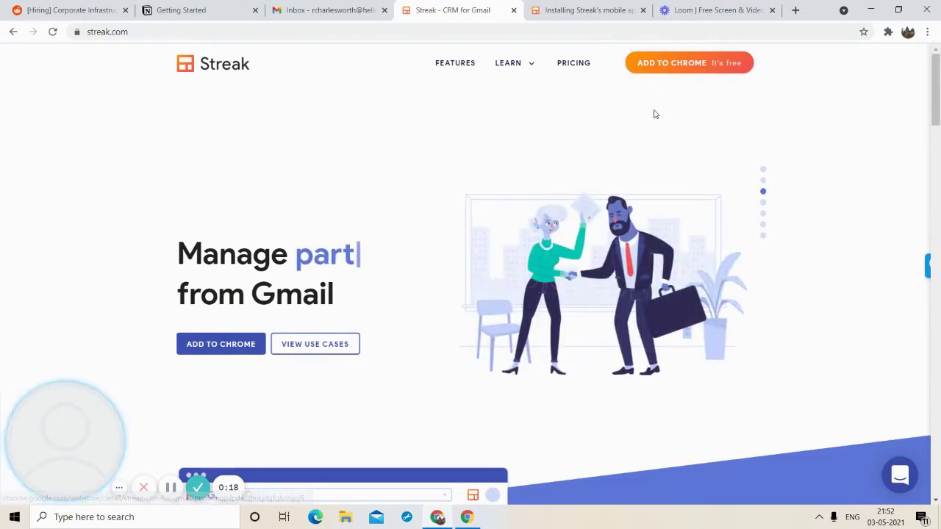
left_click(362, 7)
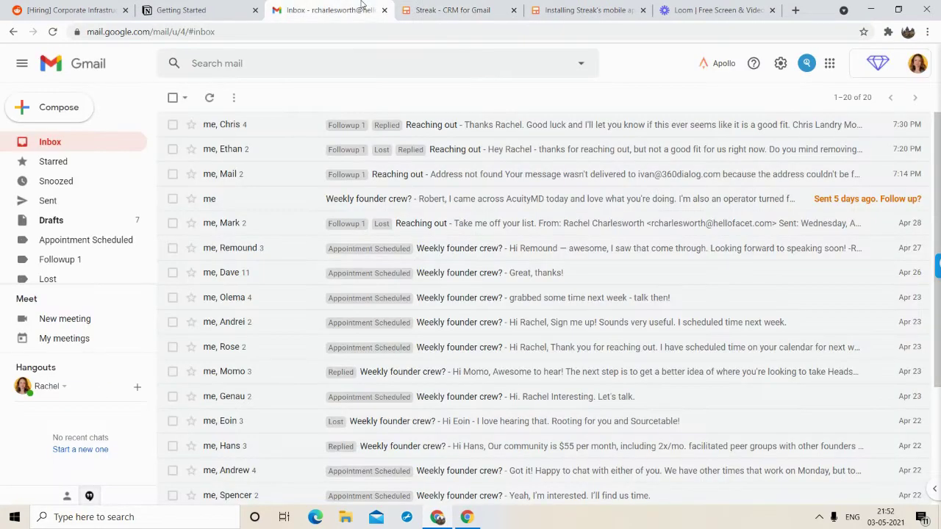
left_click(450, 10)
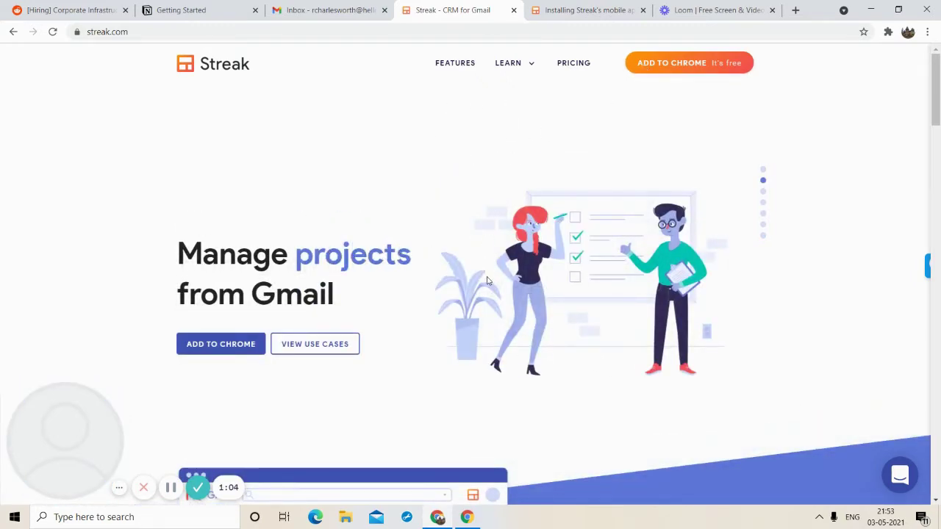
scroll(487, 280, "down", 6)
scroll(487, 280, "down", 10)
scroll(487, 280, "up", 5)
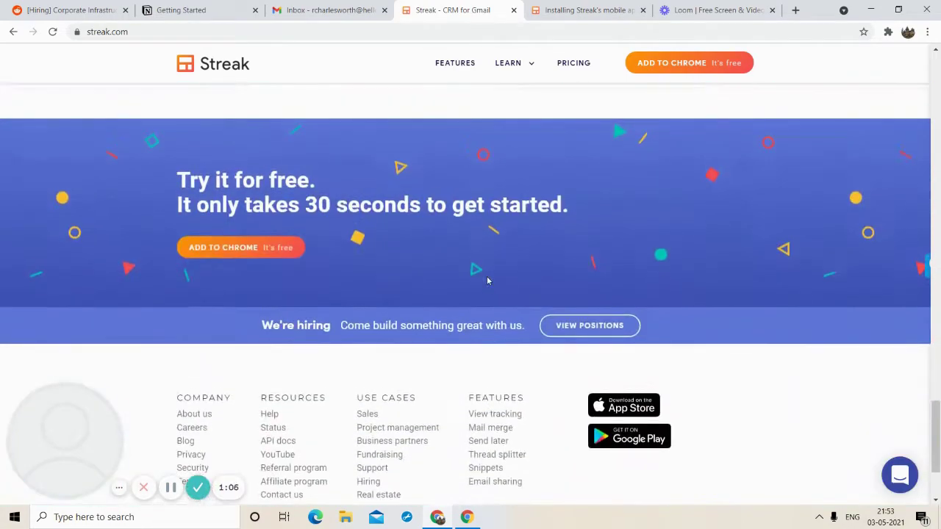
scroll(487, 280, "up", 8)
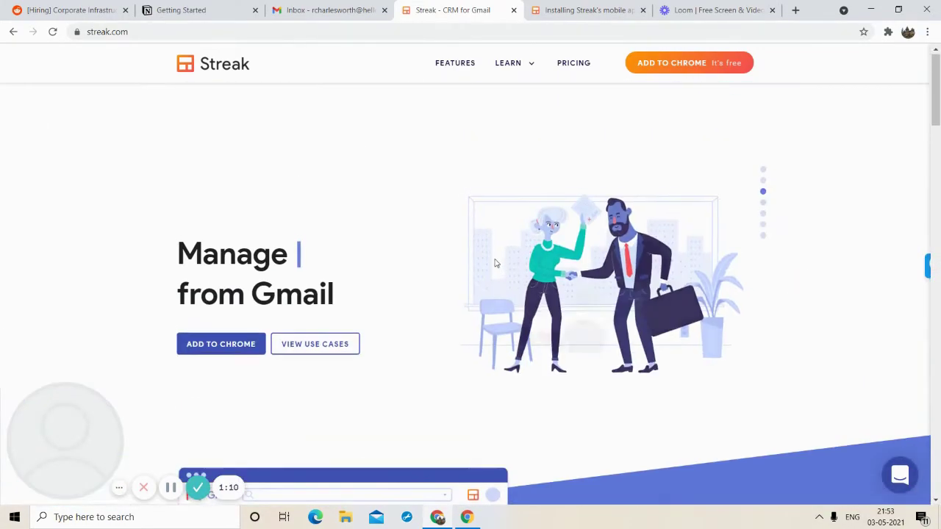
scroll(495, 265, "down", 3)
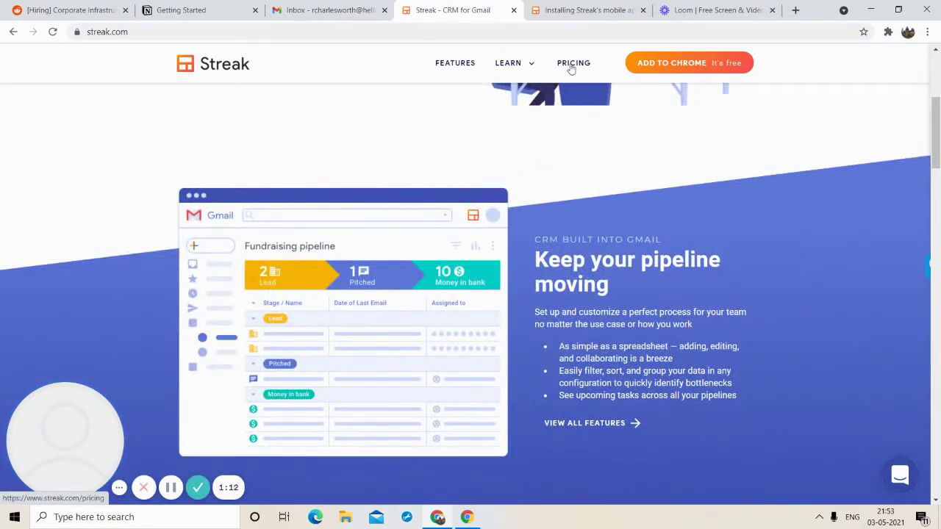
- Open Streak's pricing page and examine the Free plan's Basic CRM, mail merge and email tracking features
left_click(571, 67)
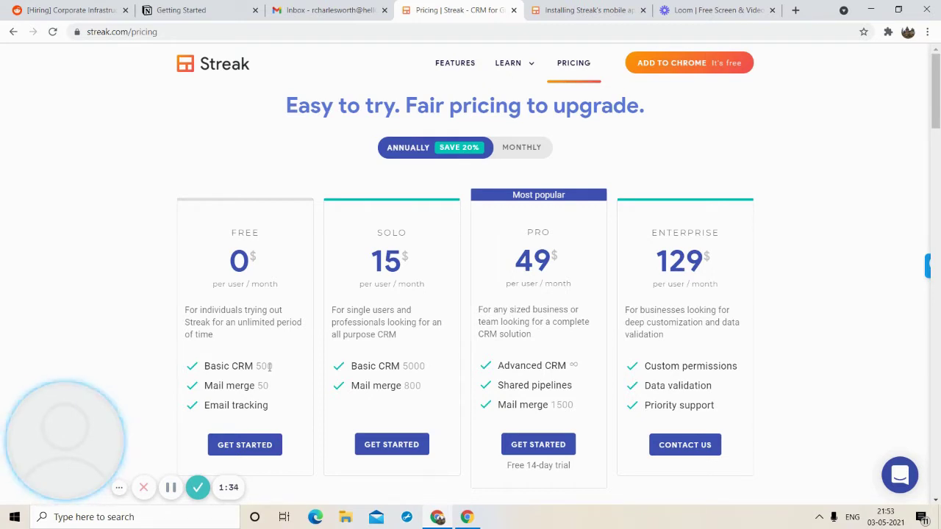
triple_click(260, 370)
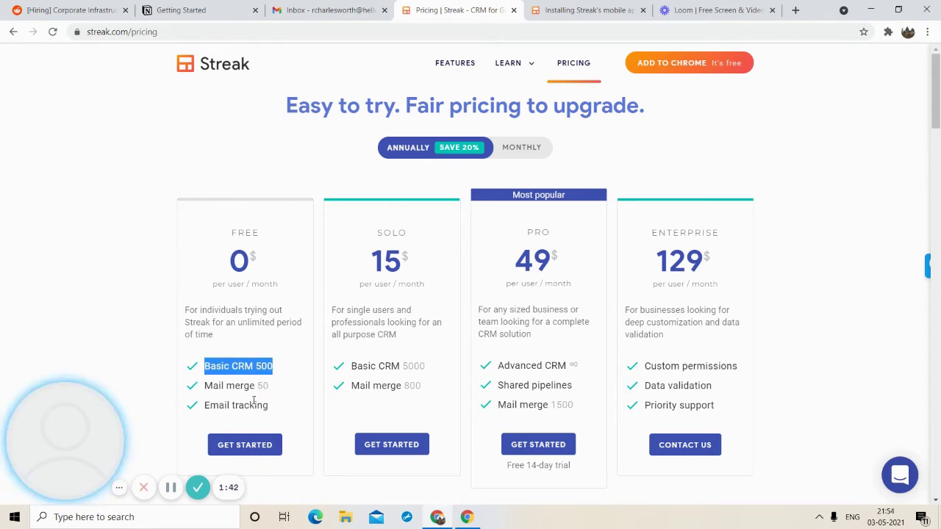
left_click(269, 385)
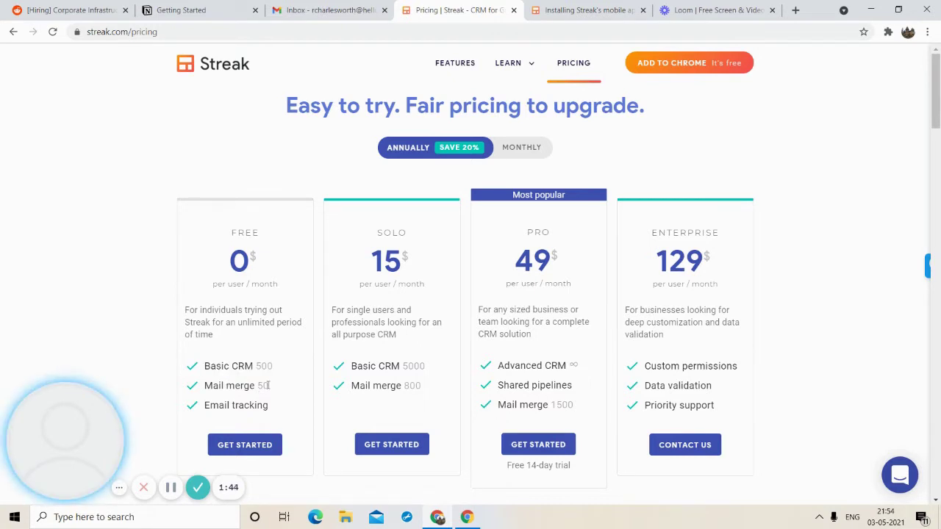
double_click(264, 386)
triple_click(259, 391)
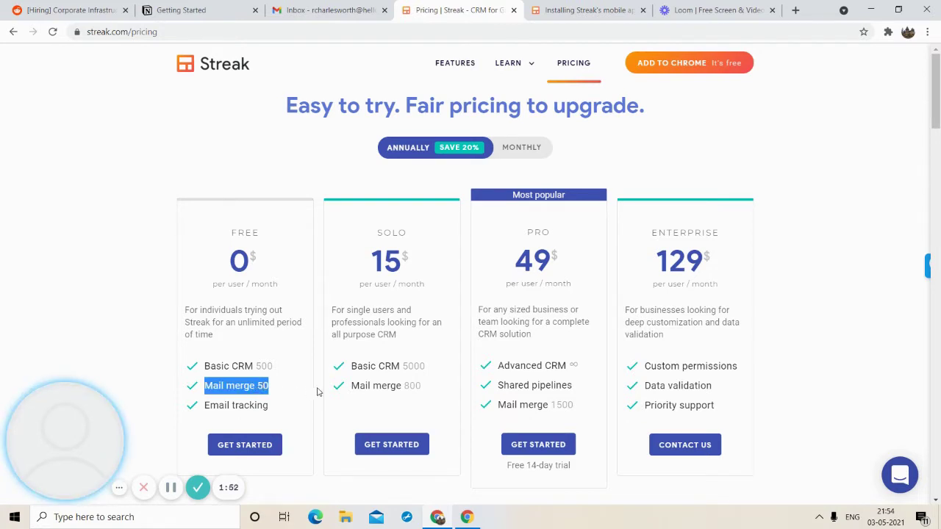
triple_click(253, 406)
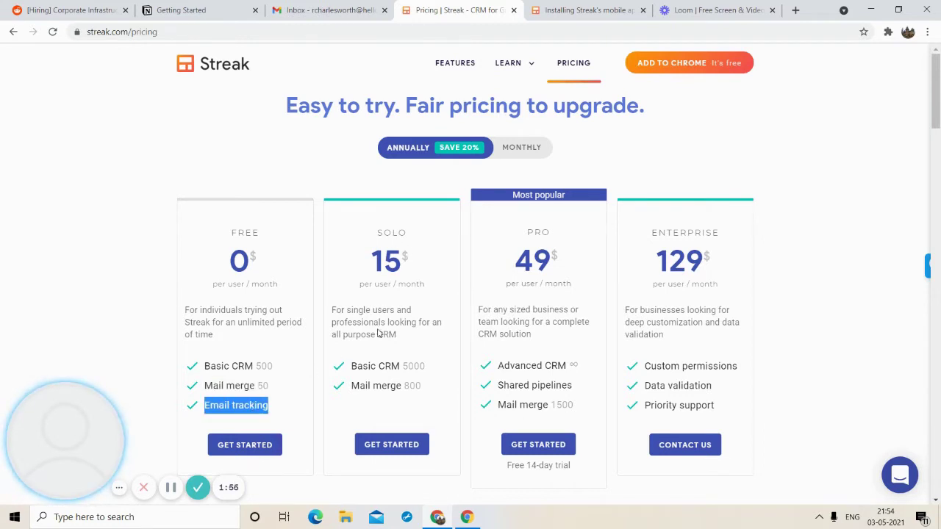
- Compare the Solo plan's Basic CRM and mail merge limits with the Free plan's, and review the feature comparison table
double_click(406, 366)
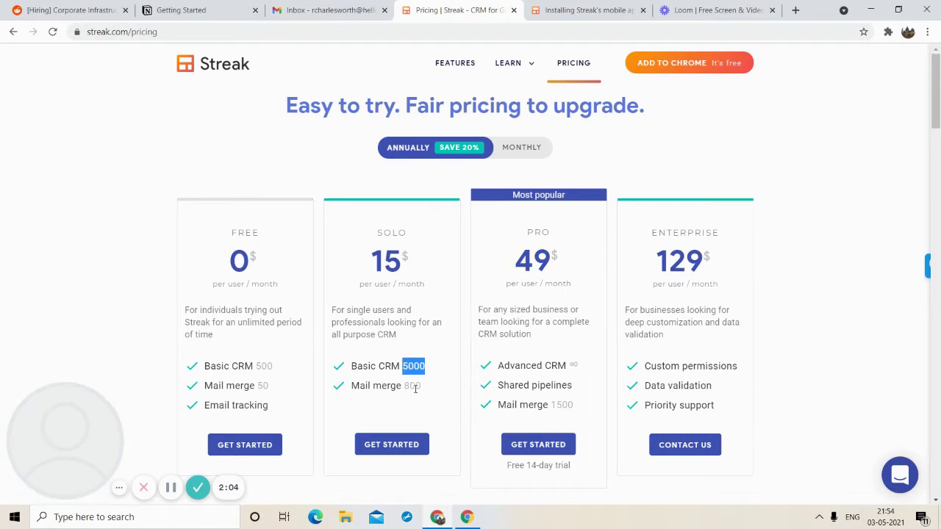
triple_click(415, 388)
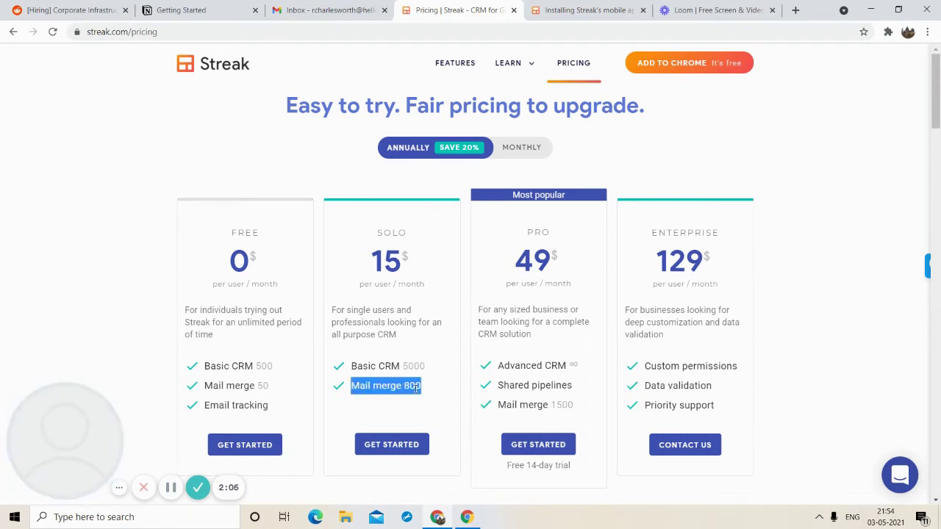
double_click(415, 388)
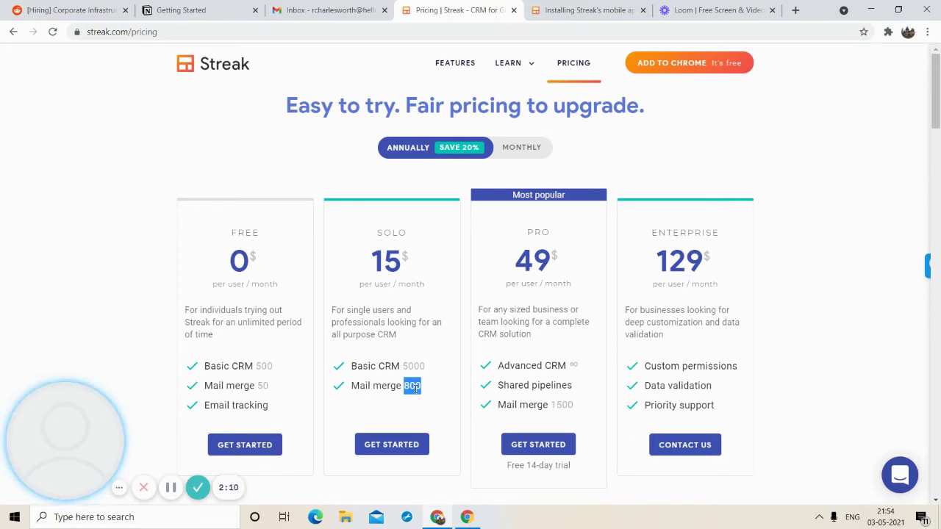
double_click(263, 386)
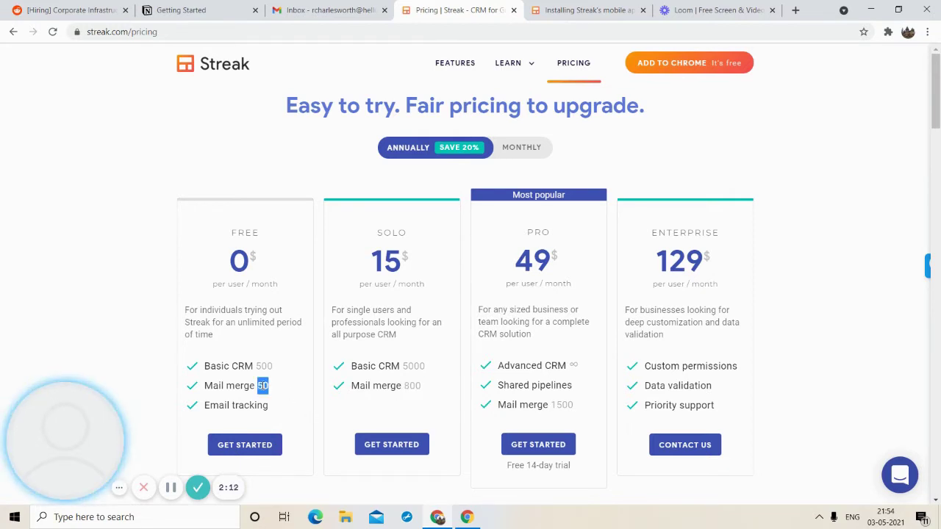
triple_click(406, 386)
double_click(412, 385)
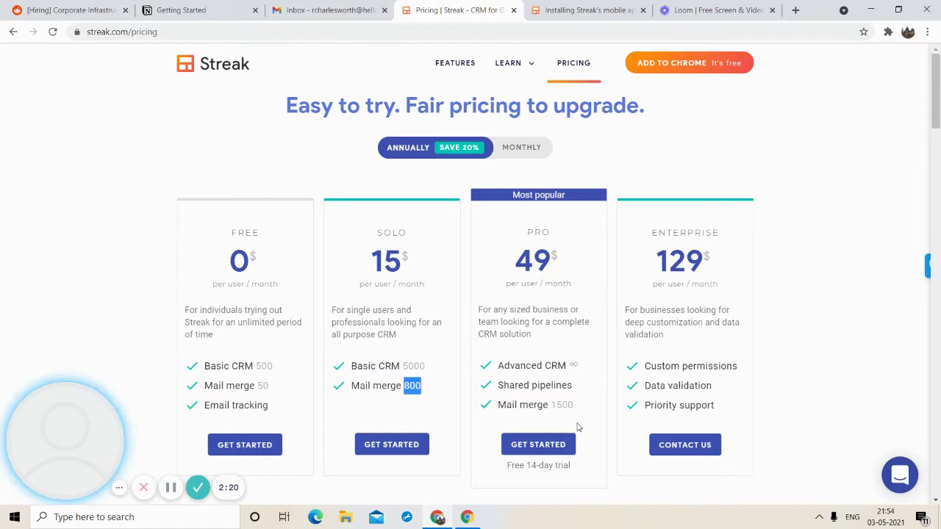
scroll(578, 427, "down", 15)
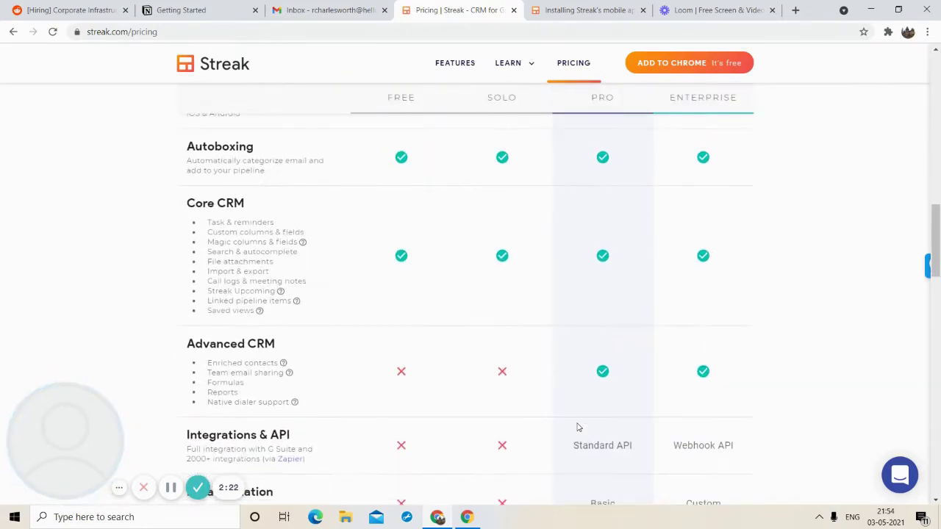
scroll(578, 427, "up", 15)
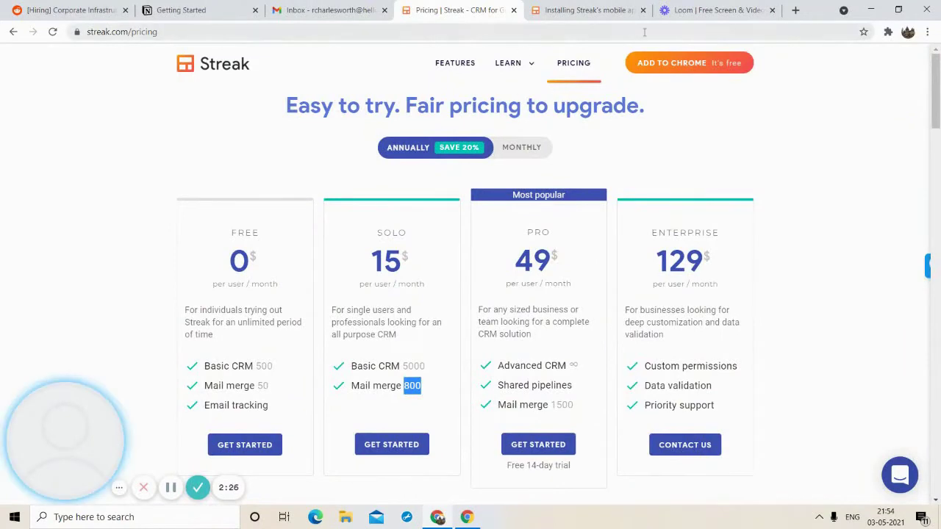
- Install the Streak CRM for Gmail extension from the Chrome Web Store
left_click(674, 65)
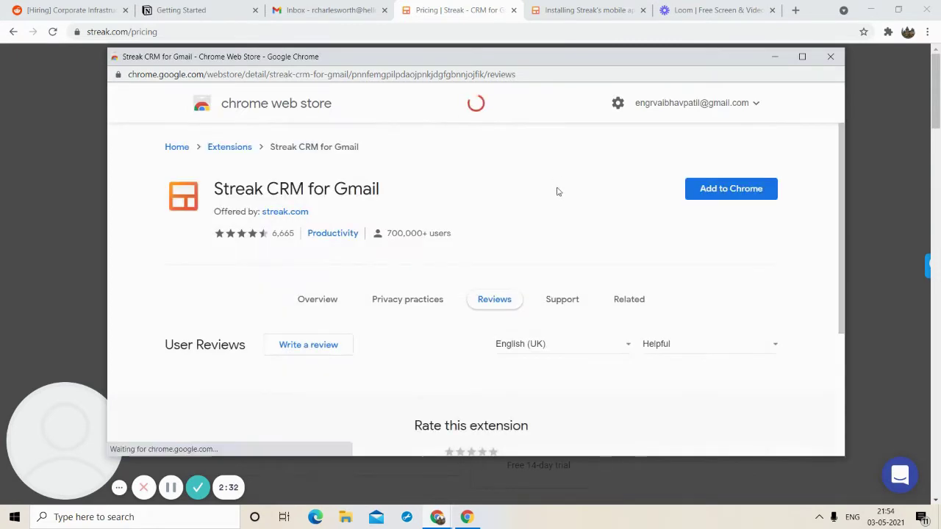
left_click(719, 192)
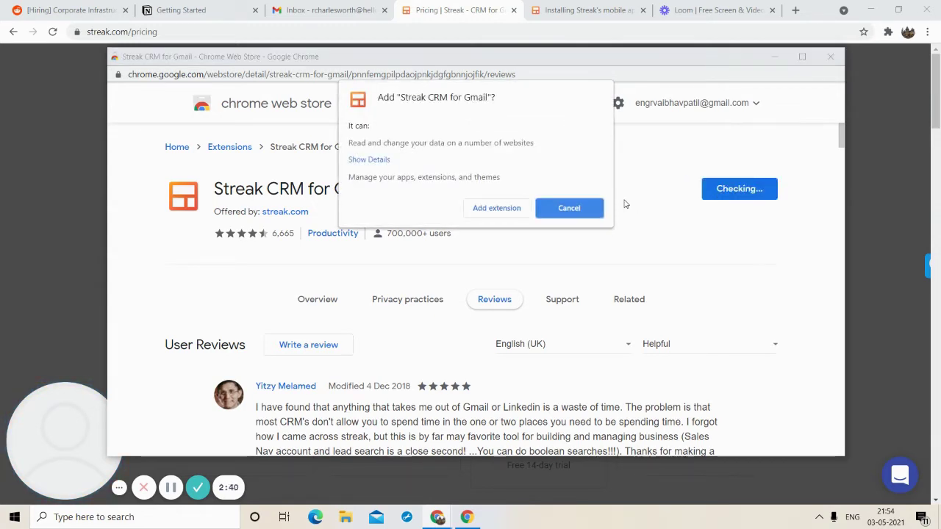
left_click(493, 208)
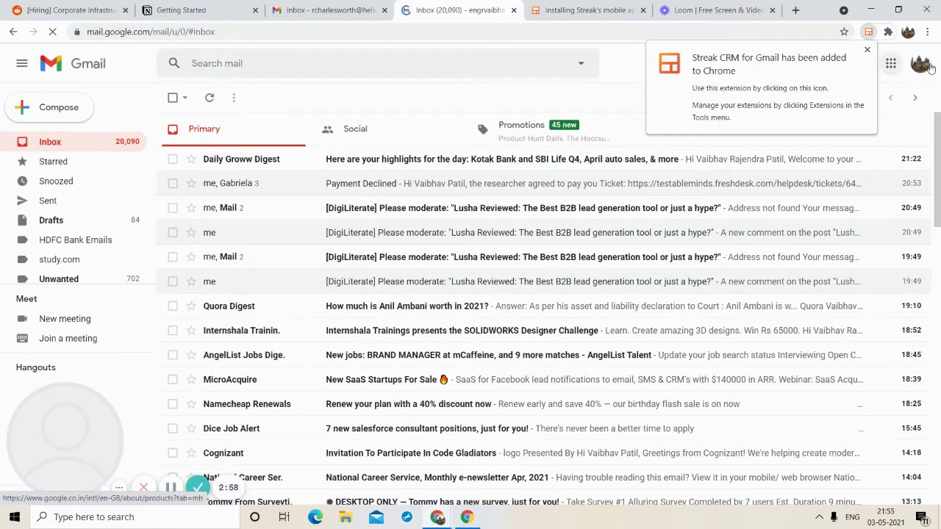
- Switch Gmail to the hellofacet.com account, close the redundant inbox tabs and check which account is signed in
left_click(919, 64)
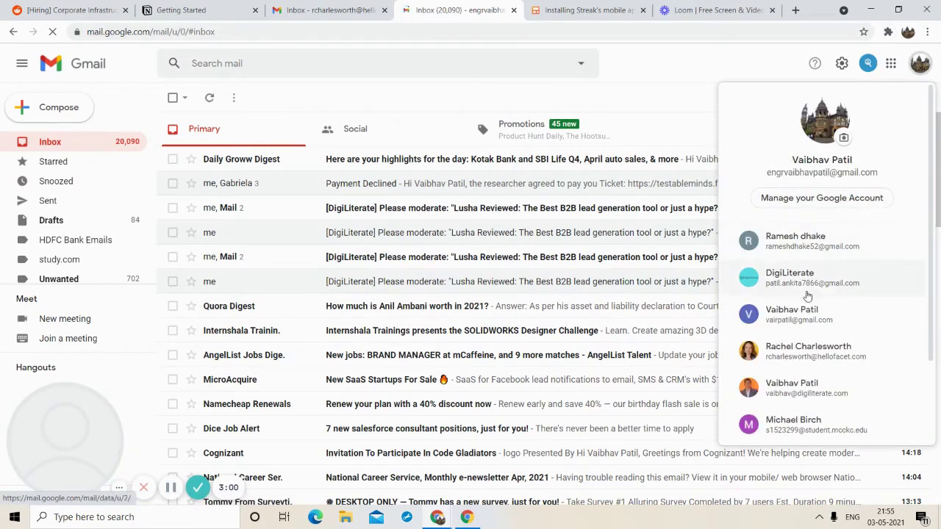
left_click(797, 349)
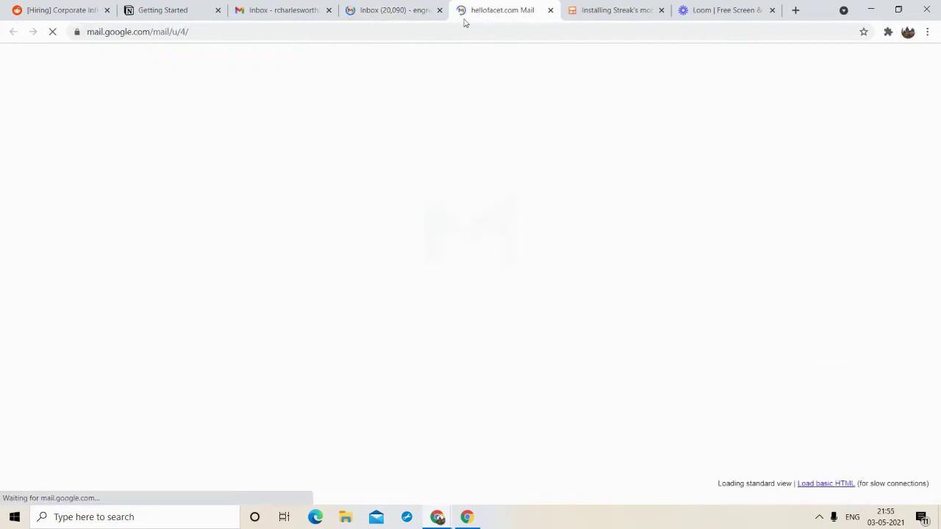
left_click(440, 10)
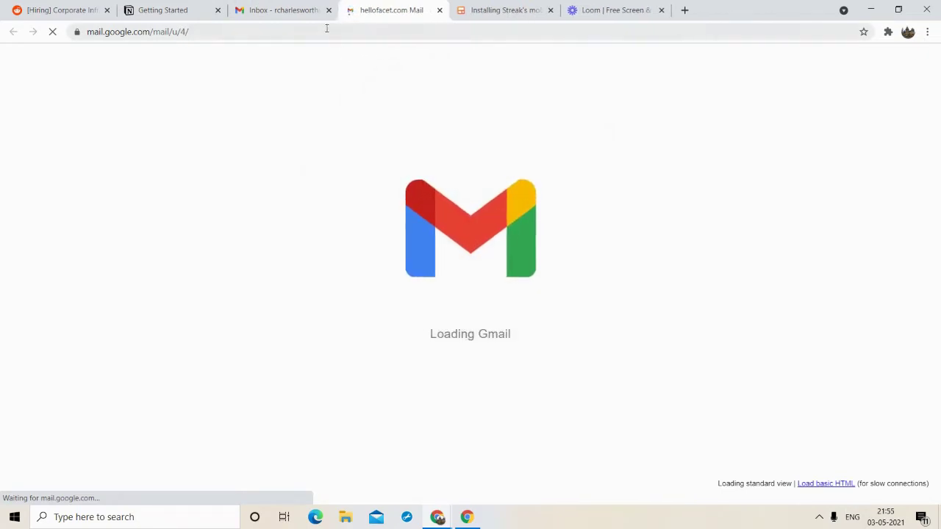
left_click(329, 11)
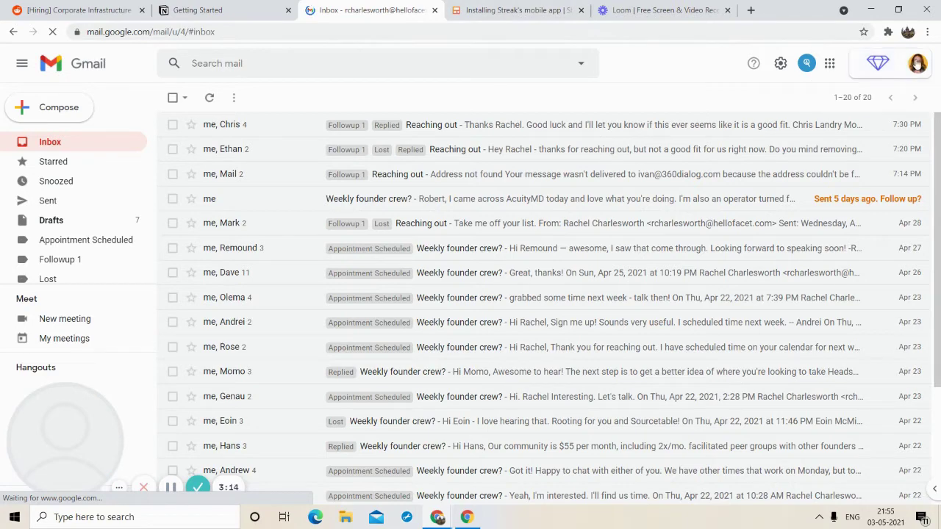
left_click(917, 64)
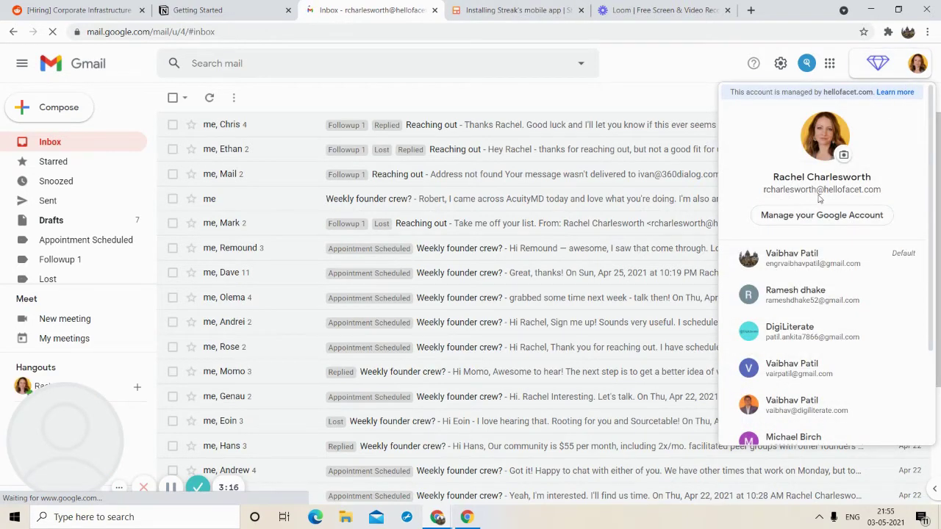
left_click(668, 59)
- Launch the Streak CRM for Gmail extension from the hellofacet.com inbox
left_click(547, 9)
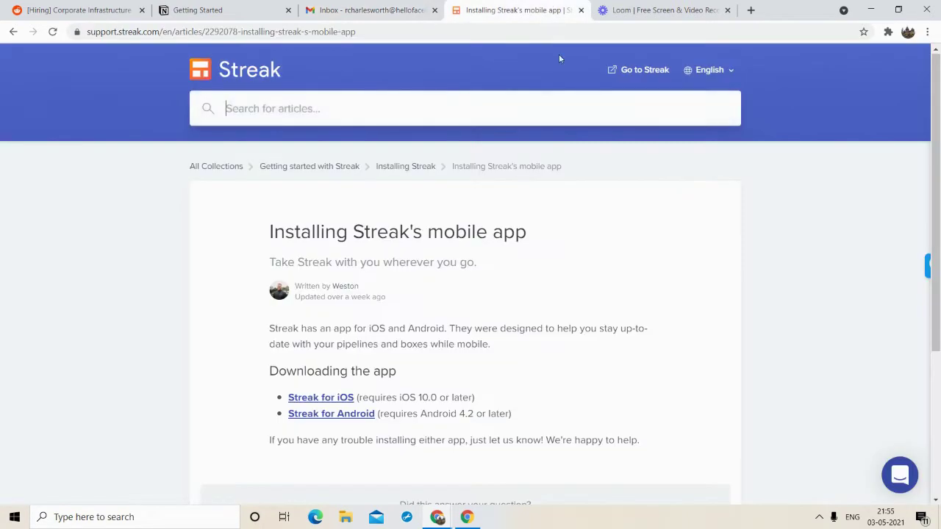
left_click(431, 4)
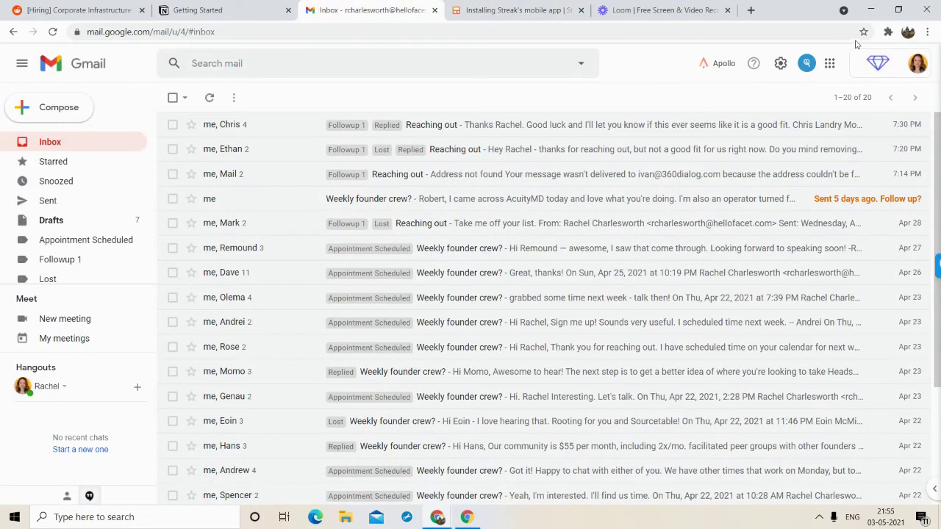
left_click(887, 32)
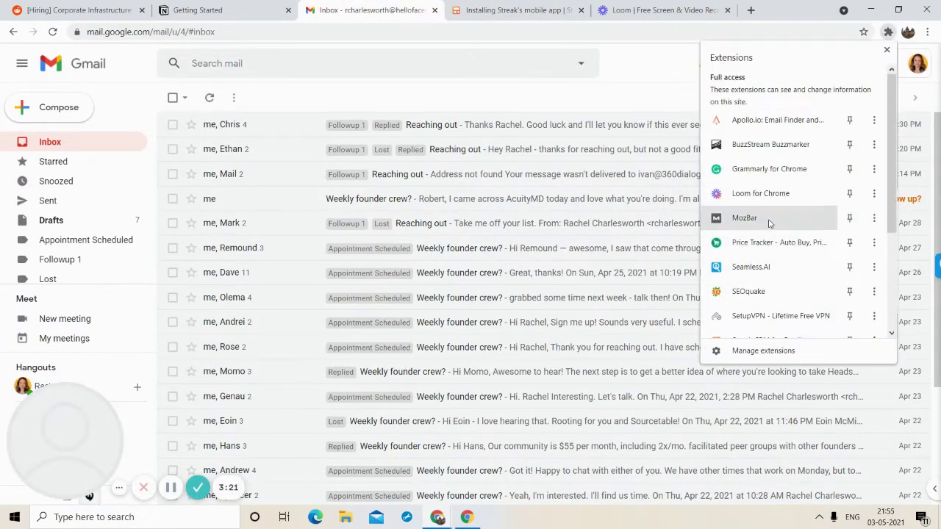
scroll(770, 261, "down", 2)
scroll(760, 220, "up", 2)
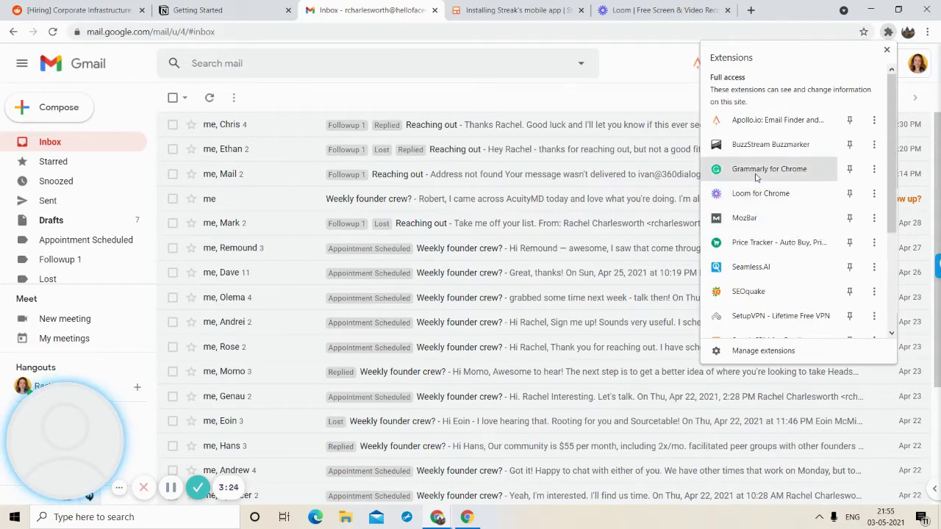
scroll(757, 216, "down", 2)
left_click(767, 176)
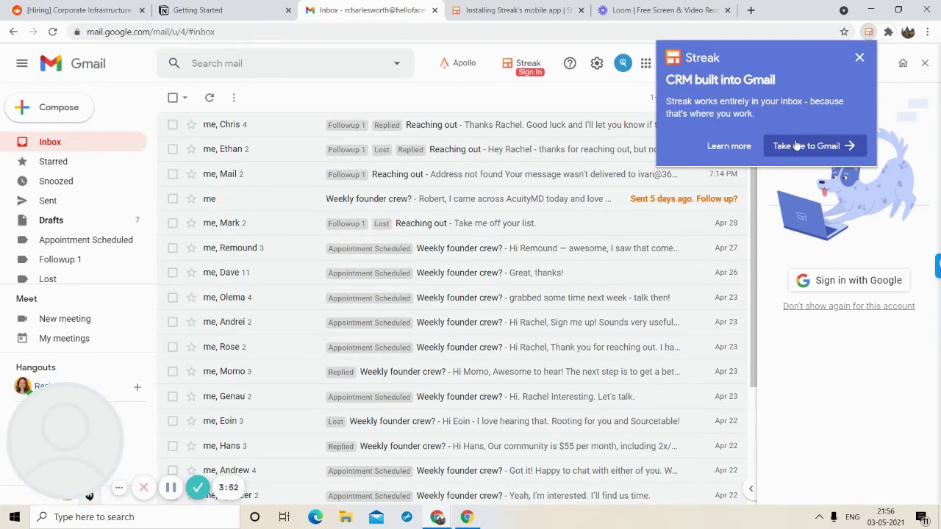
- Sign in to Streak with the hellofacet.com Google account and allow it the requested account access
left_click(858, 58)
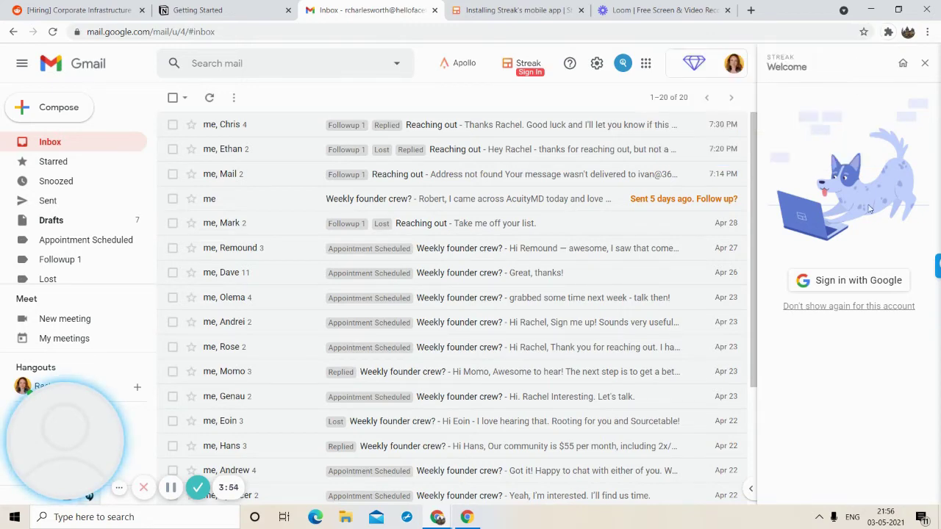
left_click(851, 284)
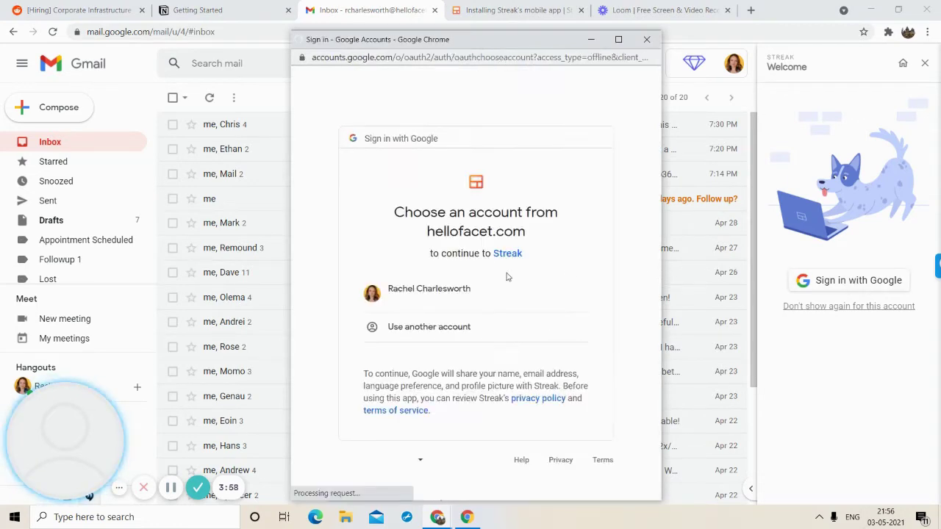
left_click(445, 292)
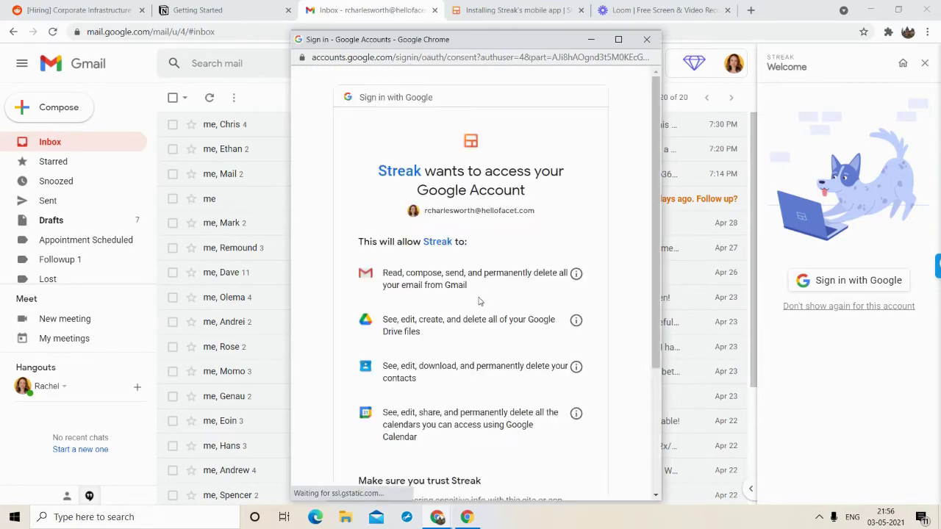
scroll(440, 342, "down", 3)
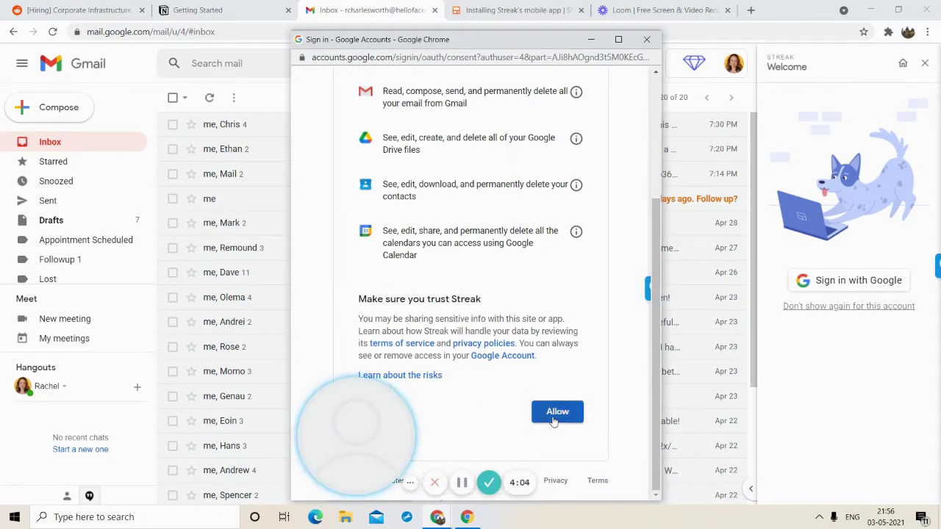
left_click(556, 412)
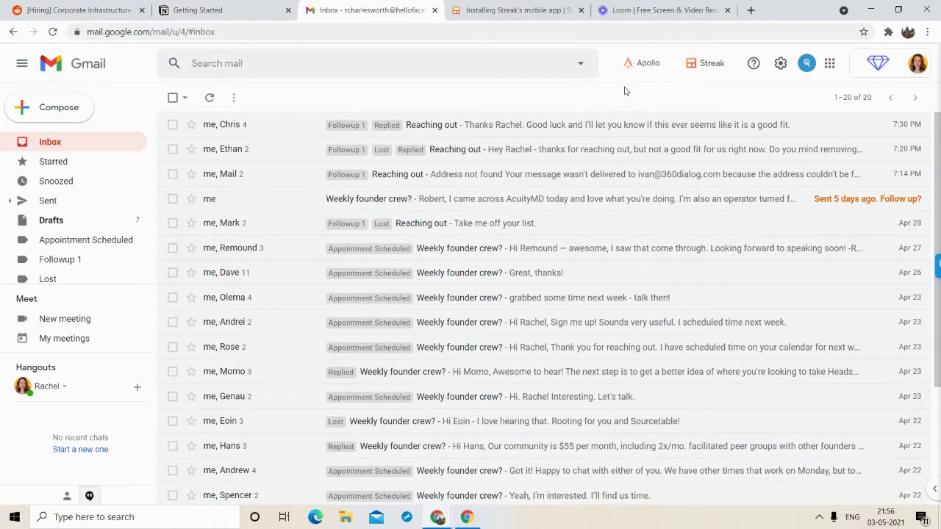
- Check the Streak plan status in Gmail and view the support article on installing Streak's mobile app
left_click(714, 67)
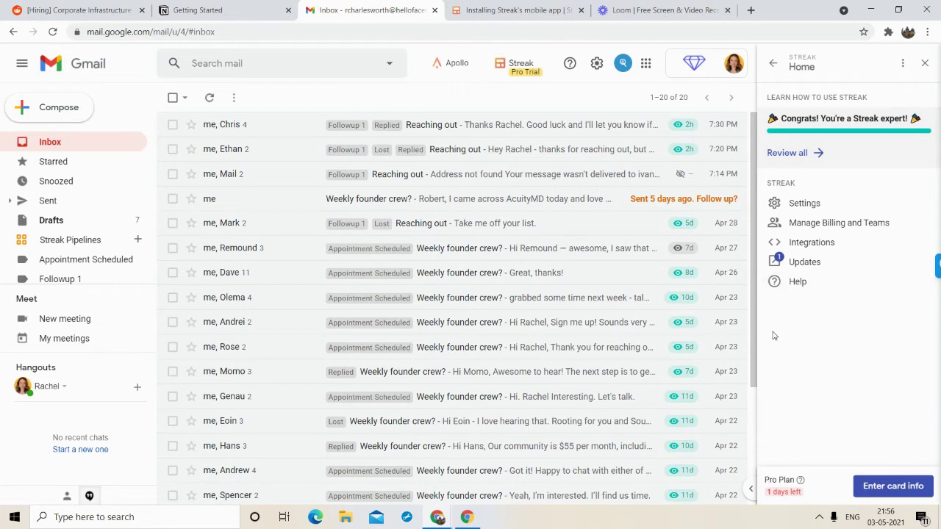
triple_click(777, 494)
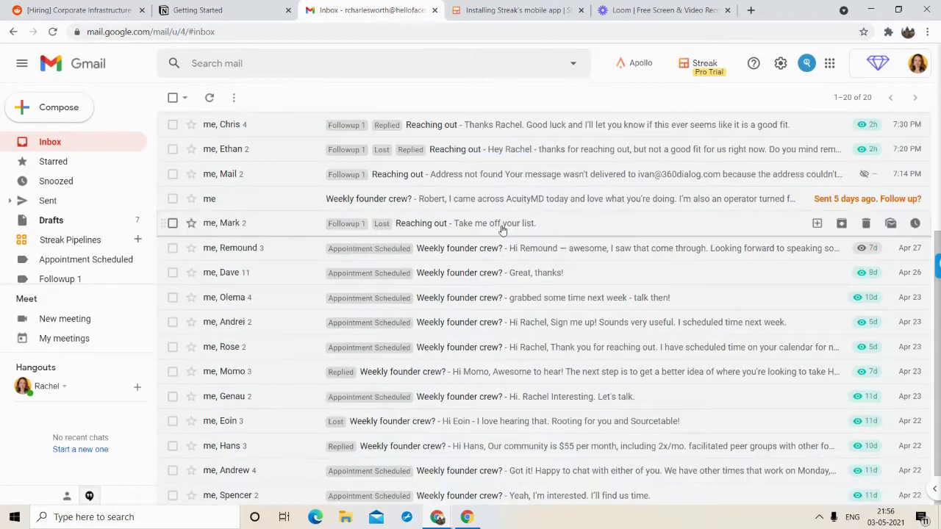
left_click(539, 4)
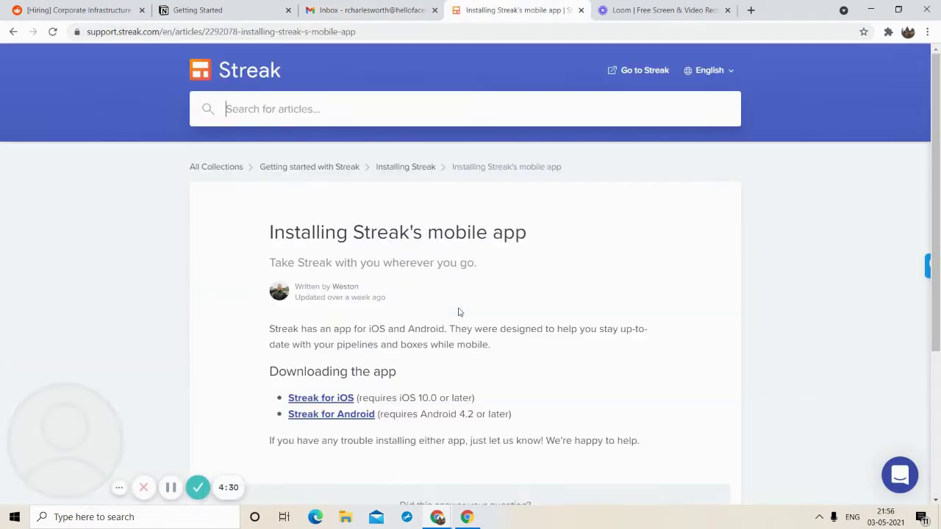
left_click(369, 10)
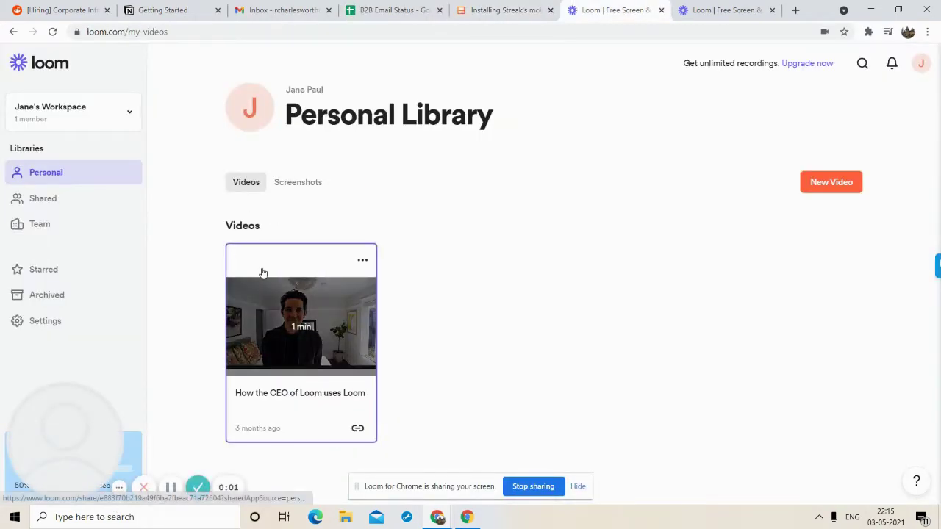
- Return to the hellofacet.com Gmail inbox, hide the screen-sharing notice and start a new message
left_click(263, 11)
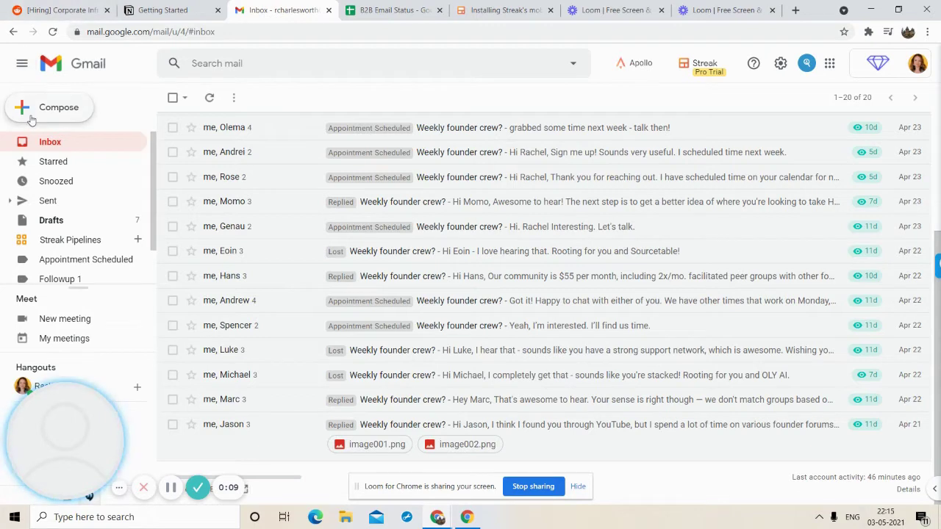
left_click(578, 486)
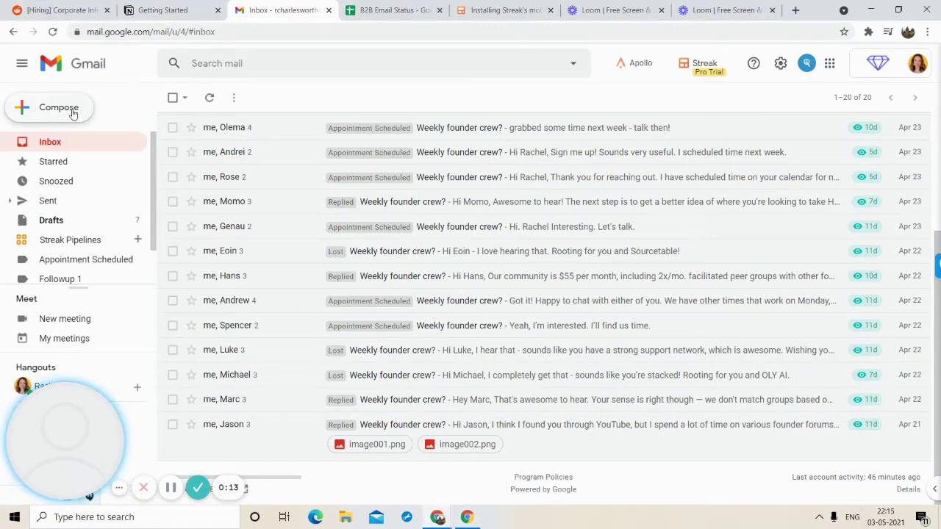
left_click(72, 113)
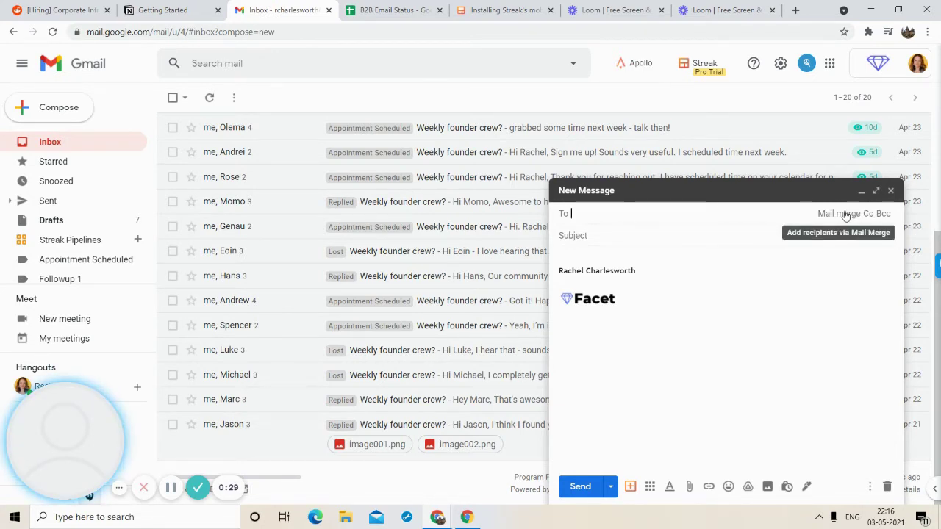
- Examine the contact names, email addresses, companies and stages in the B2B Email Status spreadsheet's 150 Emails sheet
left_click(390, 11)
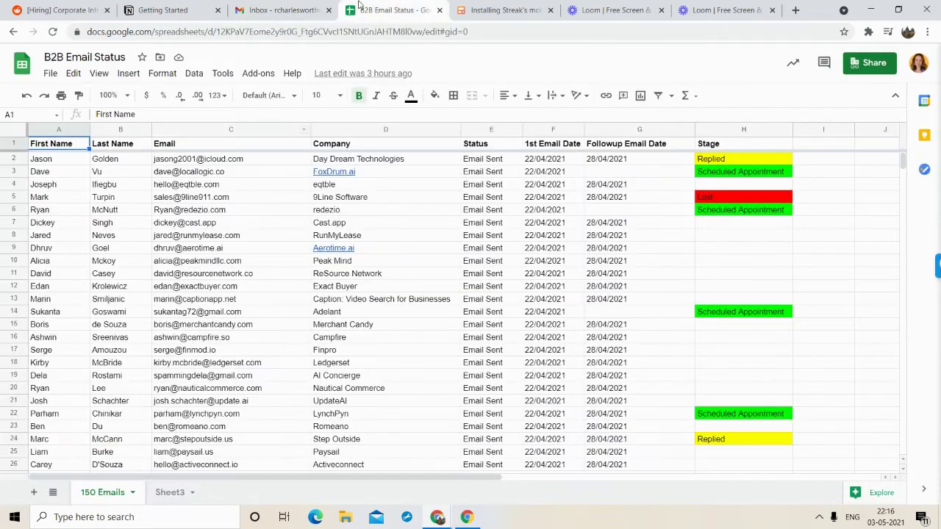
left_click(286, 9)
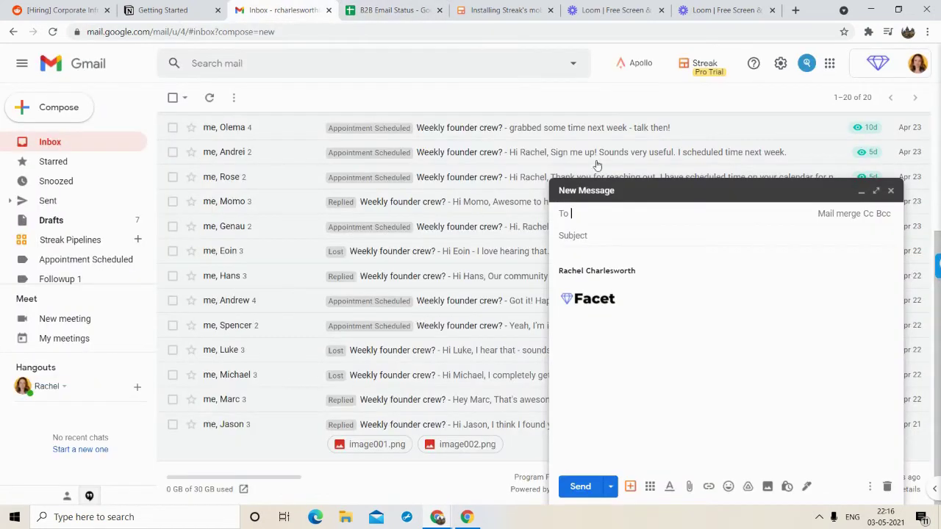
left_click(393, 7)
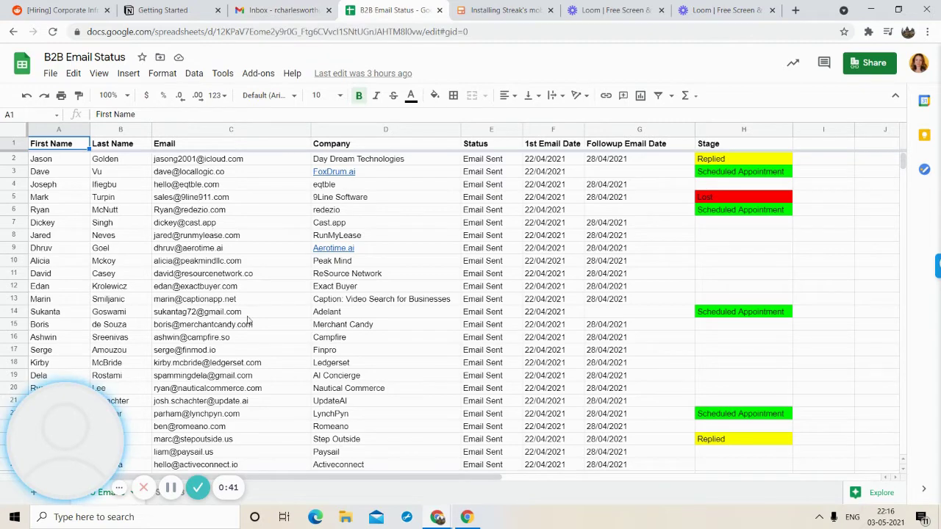
mouse_move(254, 310)
scroll(618, 203, "down", 10)
scroll(660, 201, "up", 10)
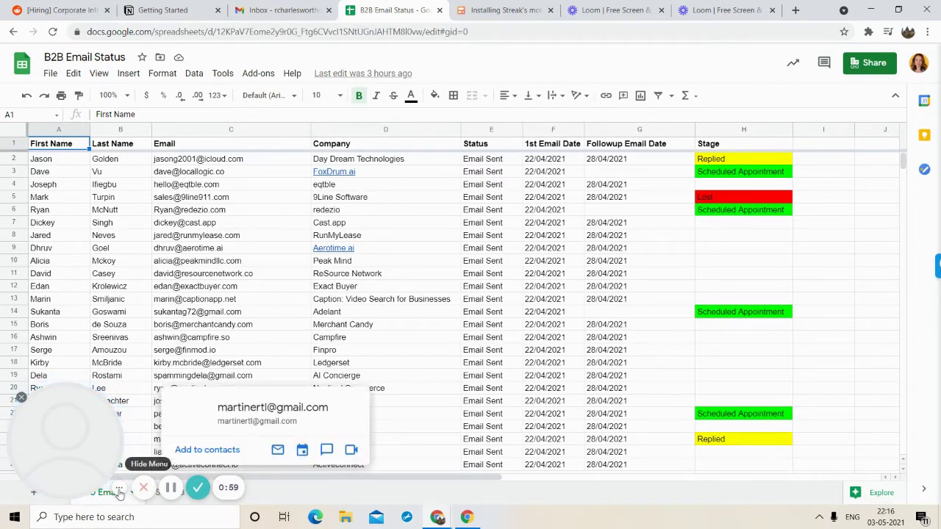
left_click(21, 397)
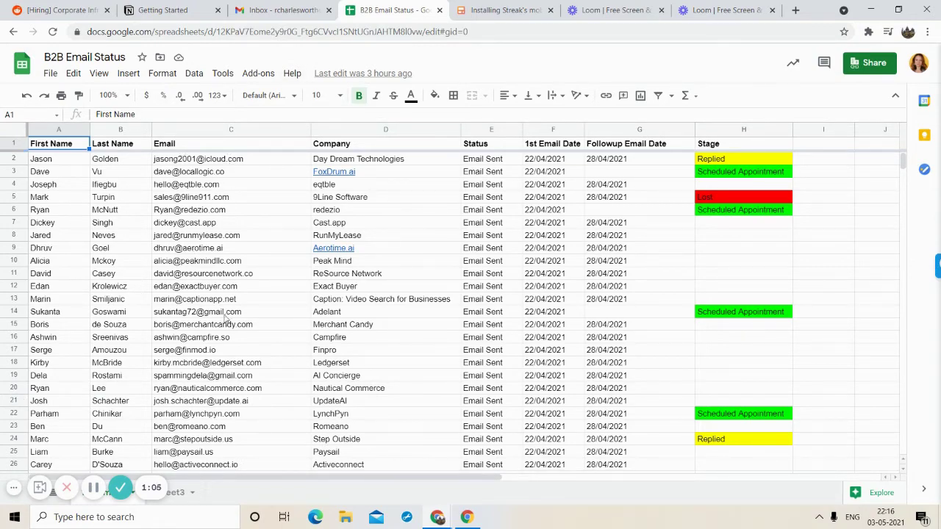
scroll(225, 321, "down", 10)
scroll(225, 327, "up", 8)
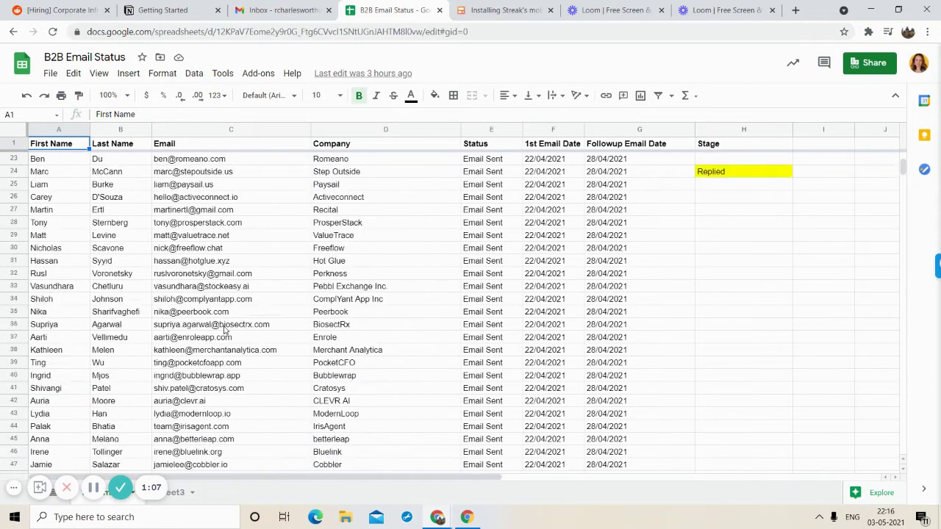
scroll(225, 328, "up", 7)
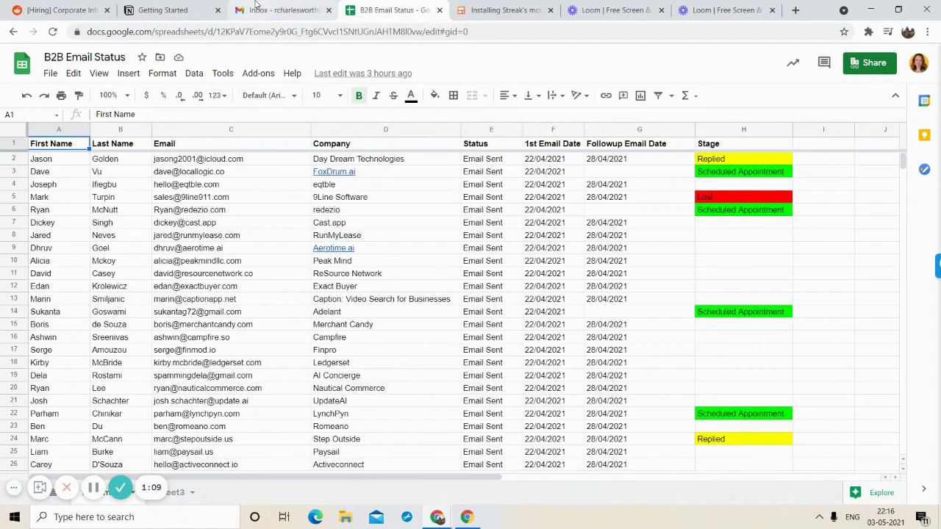
- Download the 150 Emails sheet as a comma-separated values file and close the copy opened in Excel
left_click(50, 72)
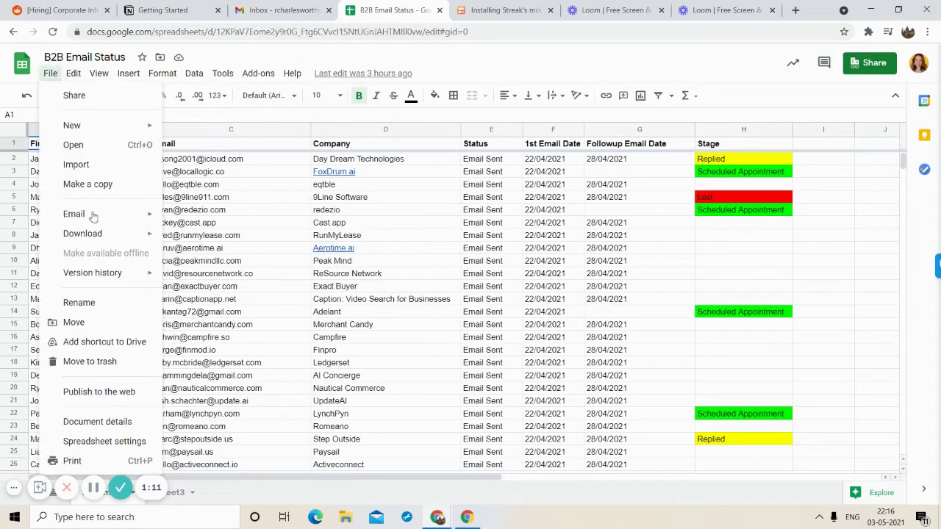
mouse_move(110, 234)
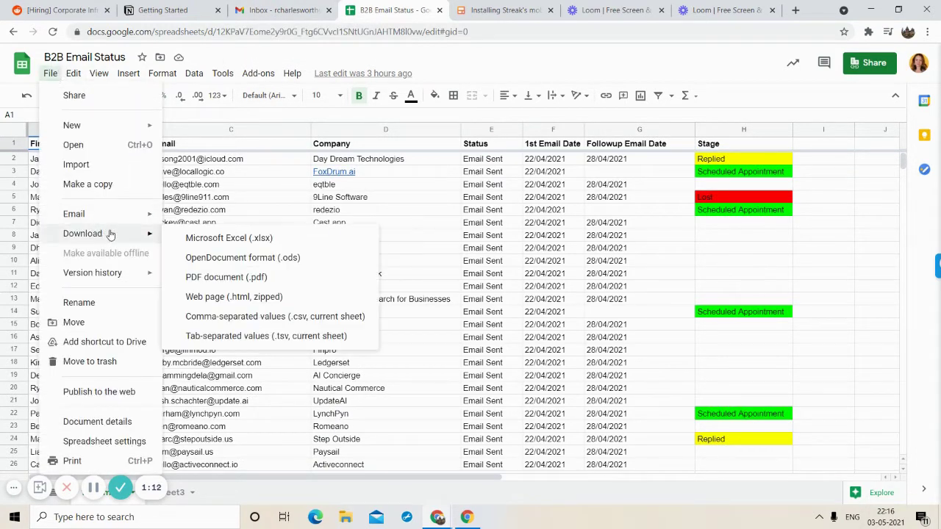
left_click(222, 316)
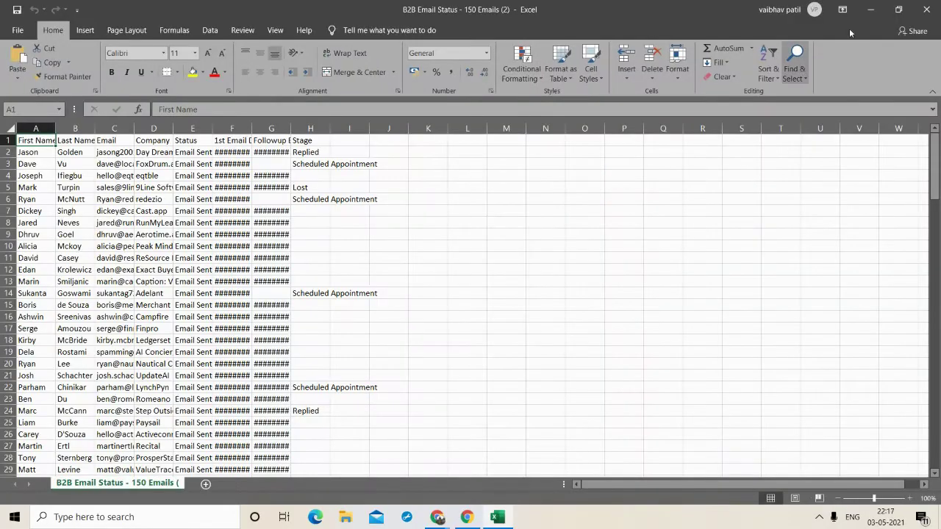
left_click(927, 9)
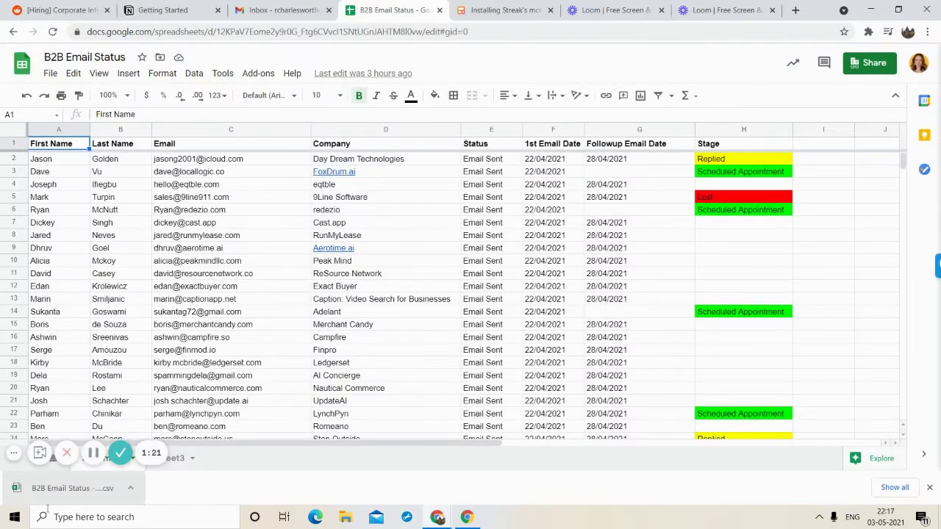
- Set up a mail merge in the new Gmail message by uploading the CSV file B2B Email Status - 150 Emails (2)
left_click(304, 6)
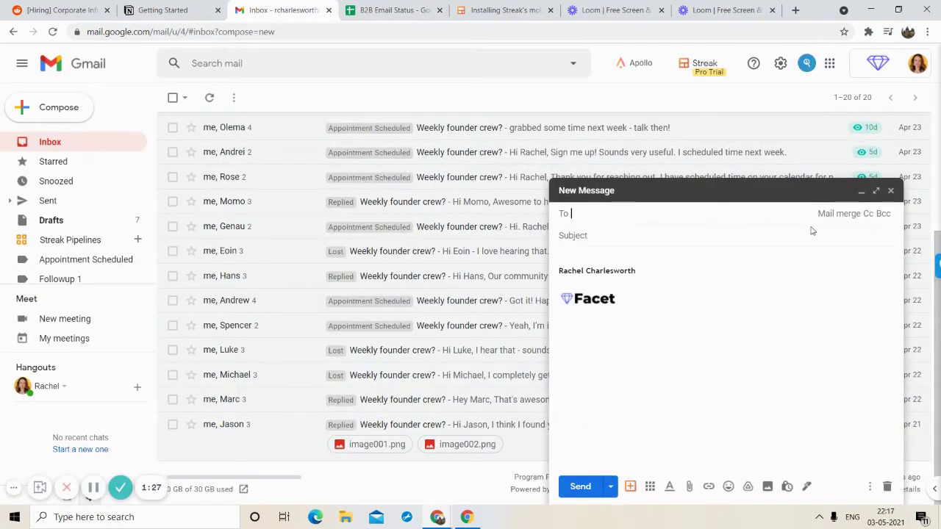
left_click(844, 217)
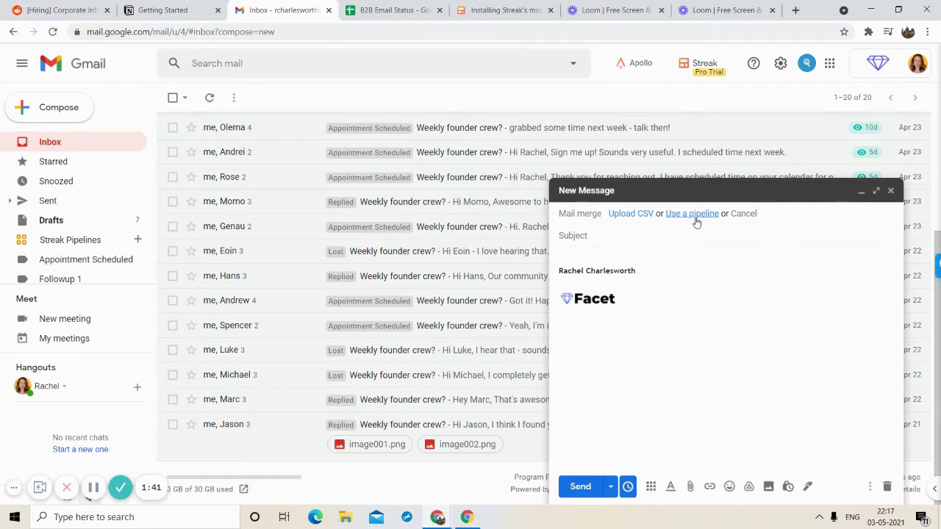
left_click(630, 215)
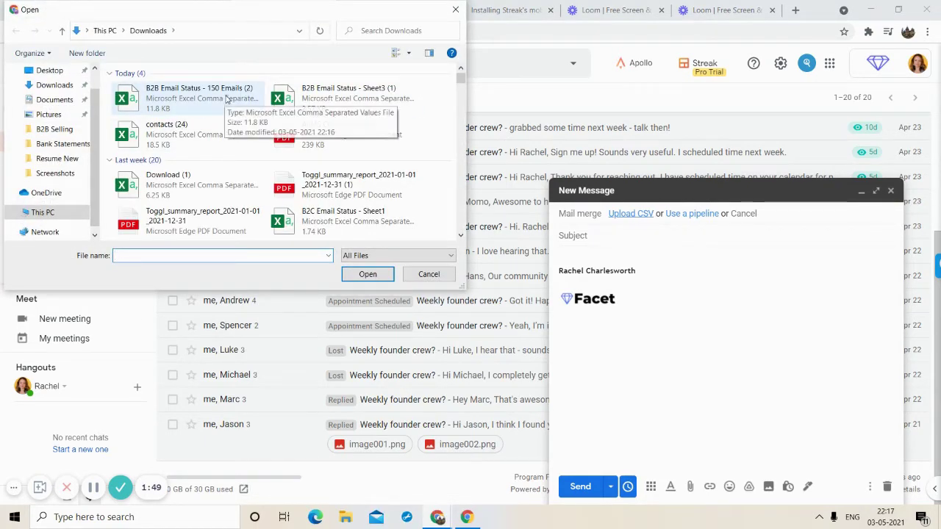
left_click(205, 102)
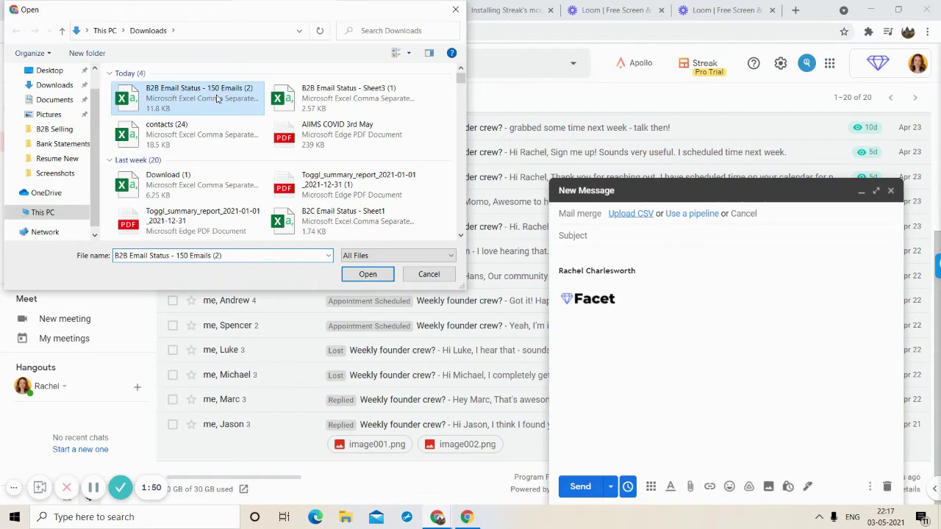
left_click(354, 276)
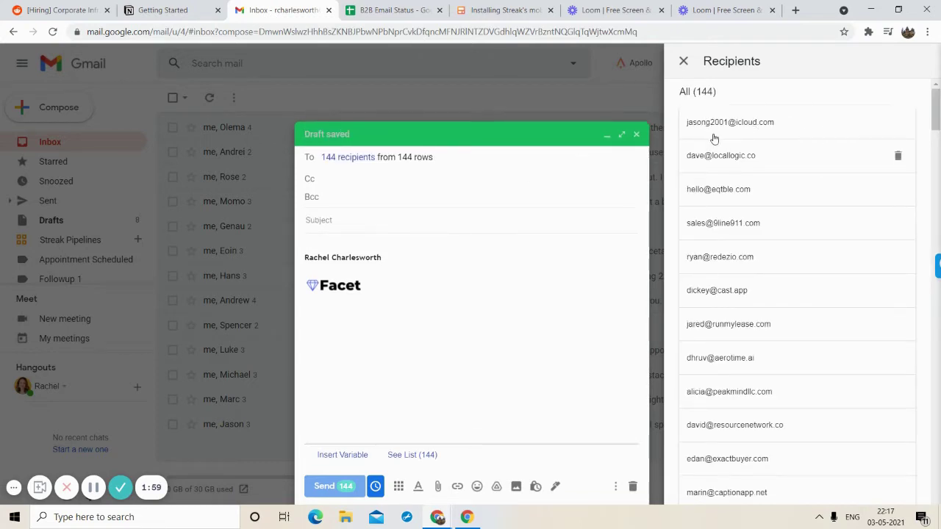
- Compare the mail merge recipient list and its total with the rows in the B2B Email Status spreadsheet
scroll(733, 322, "down", 20)
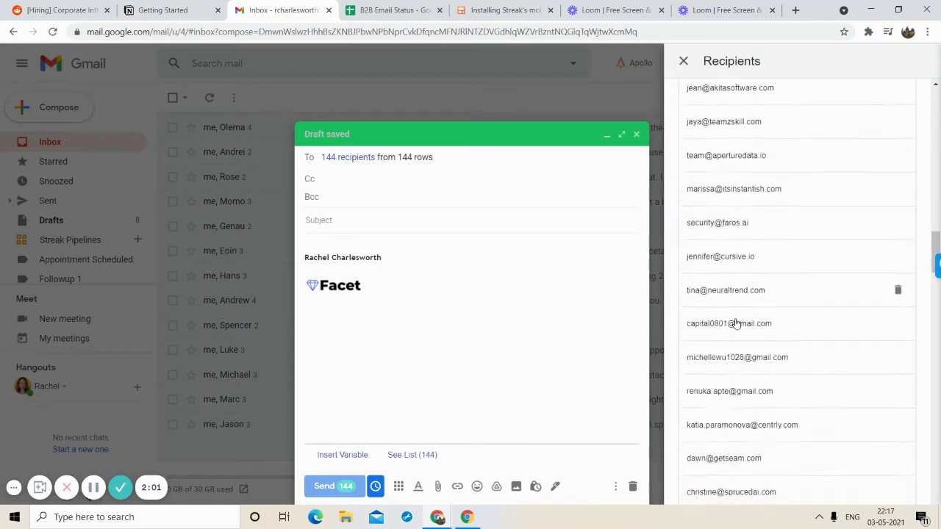
scroll(736, 323, "down", 20)
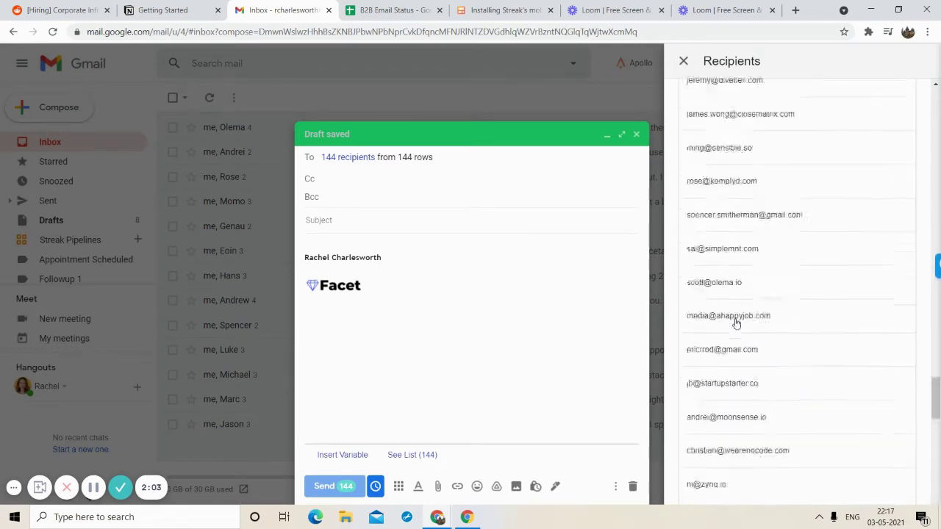
scroll(733, 324, "up", 20)
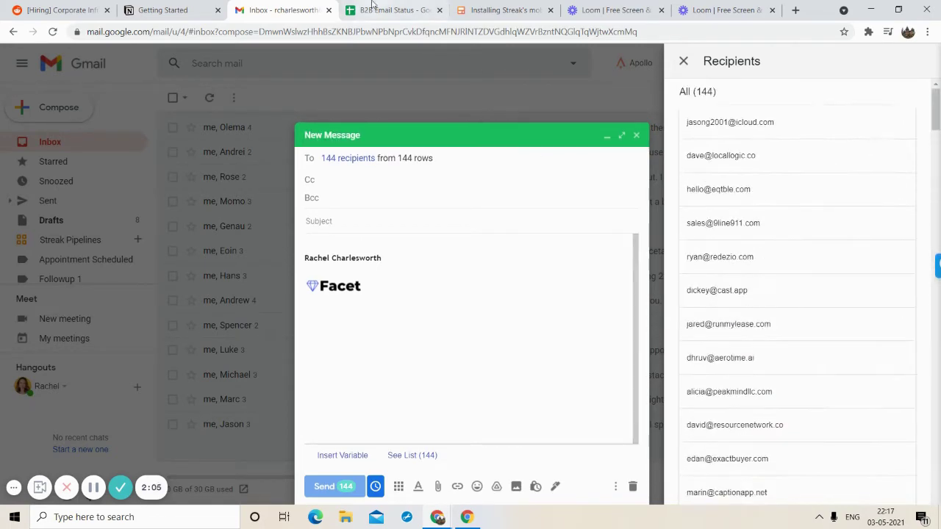
left_click(370, 17)
scroll(294, 324, "down", 20)
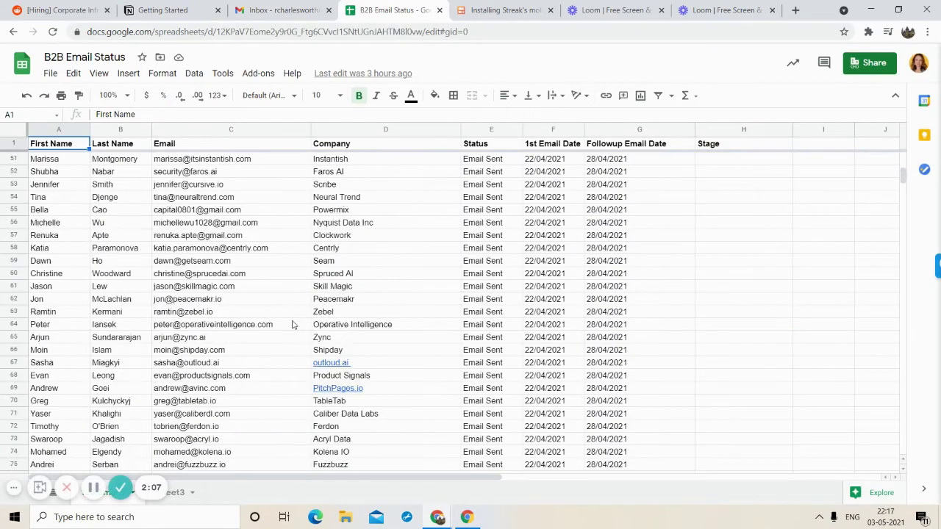
scroll(292, 324, "down", 17)
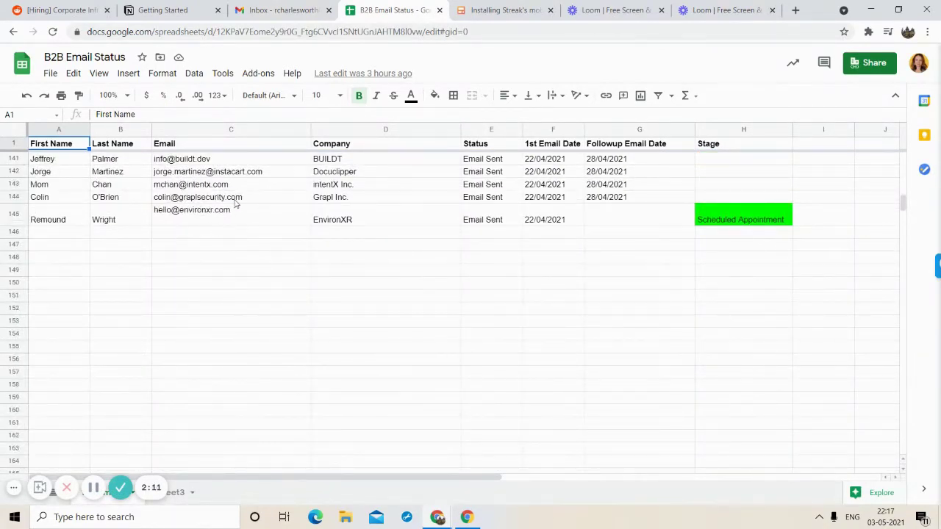
left_click(298, 10)
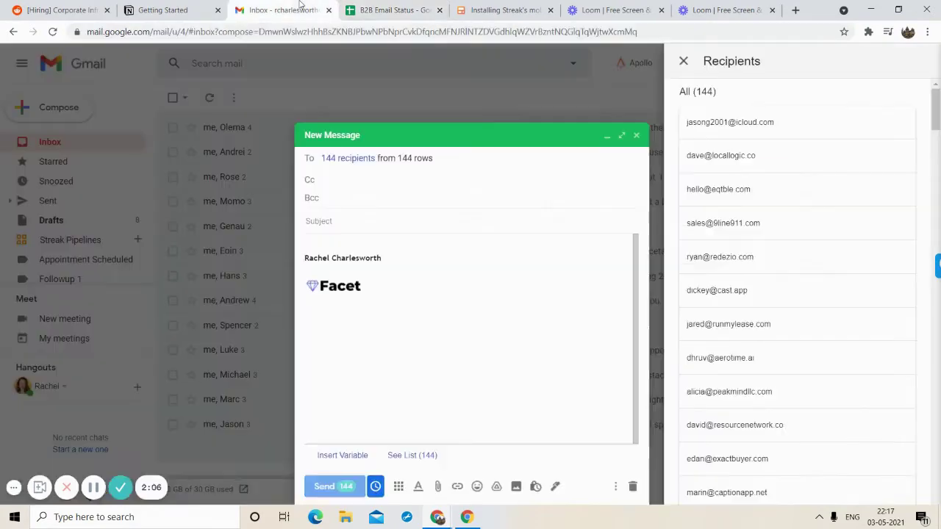
triple_click(709, 94)
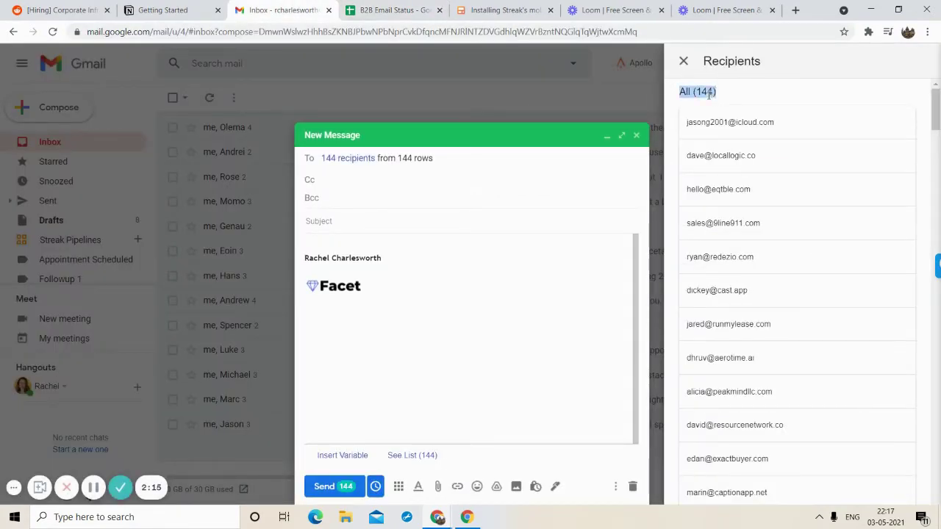
- Add blank lines at the start of the message body, above the signature
scroll(740, 315, "down", 10)
scroll(743, 316, "down", 10)
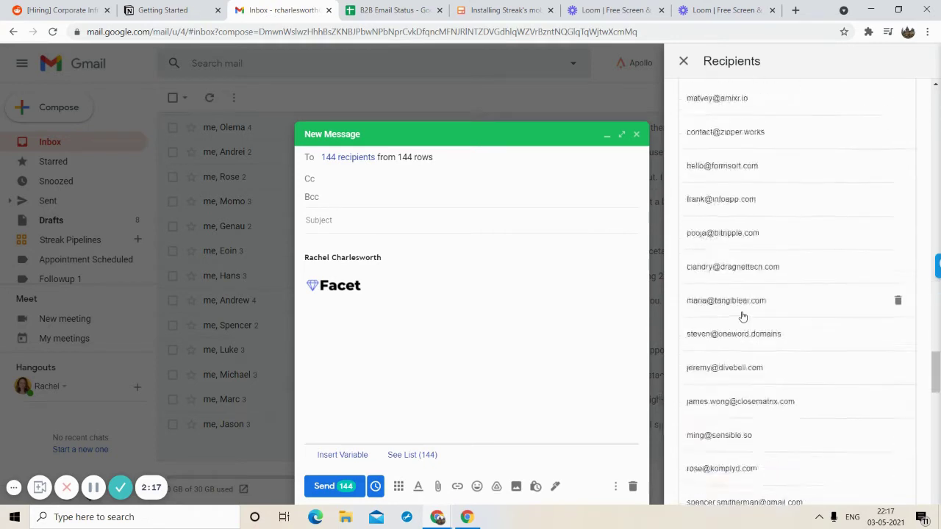
left_click(322, 241)
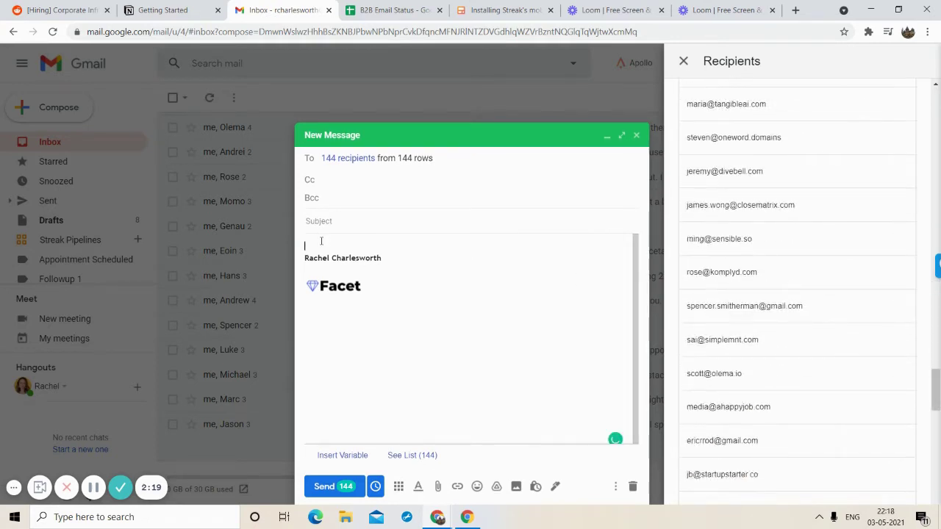
key("Return")
key("Return")
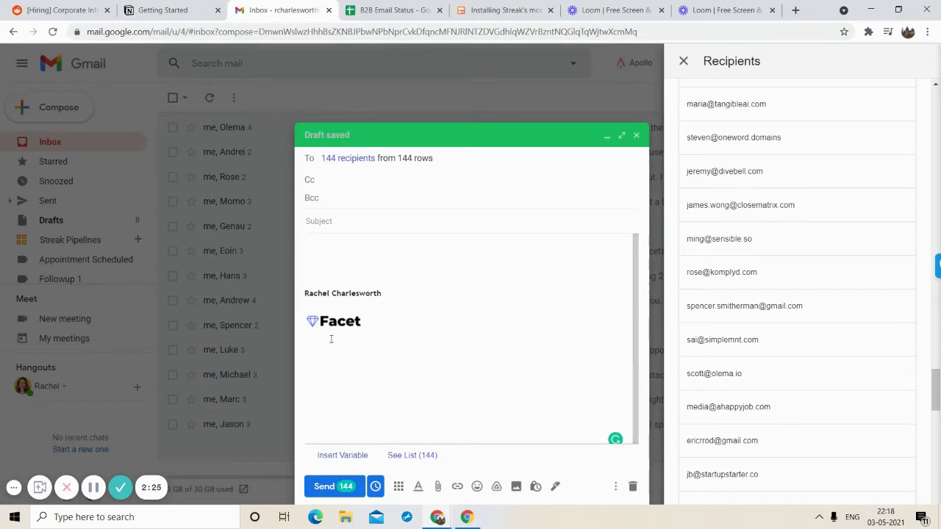
- Compare the CSV file variables available for the mail merge with the column headings in the B2B Email Status spreadsheet
left_click(349, 458)
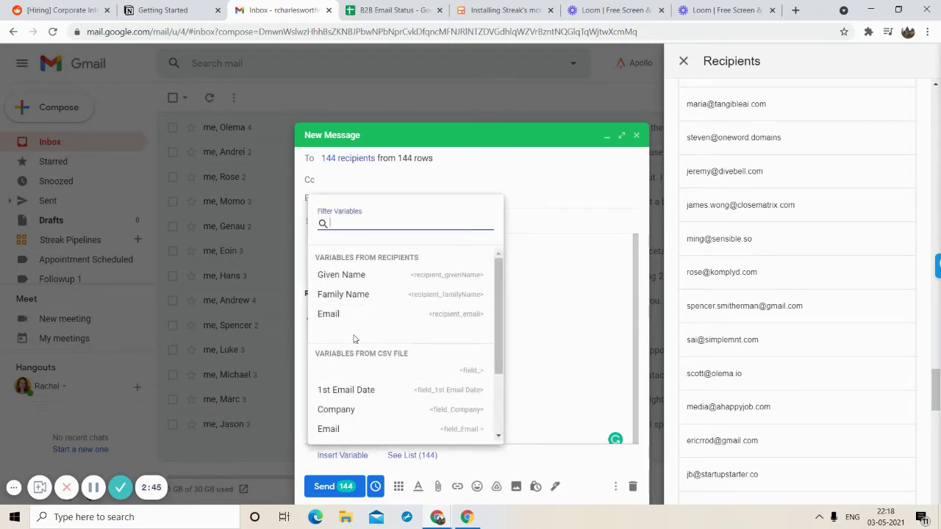
scroll(353, 339, "down", 2)
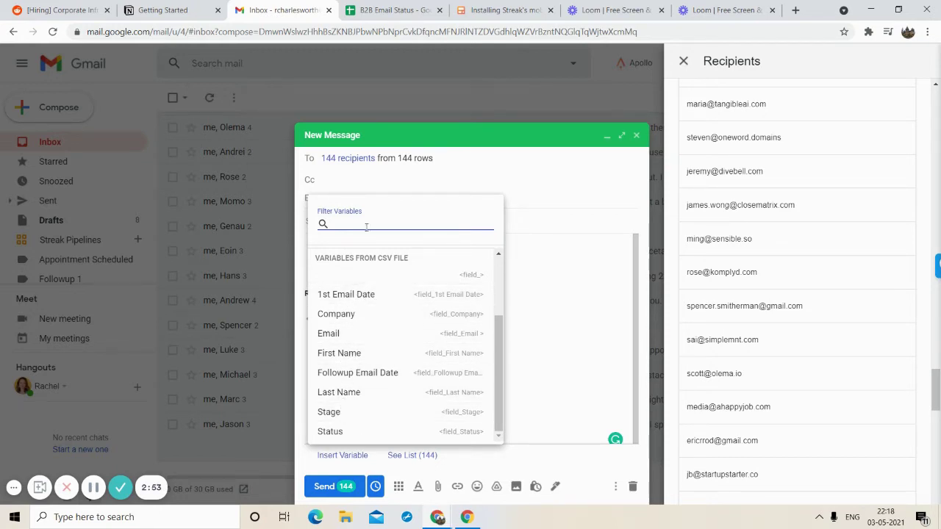
left_click(381, 9)
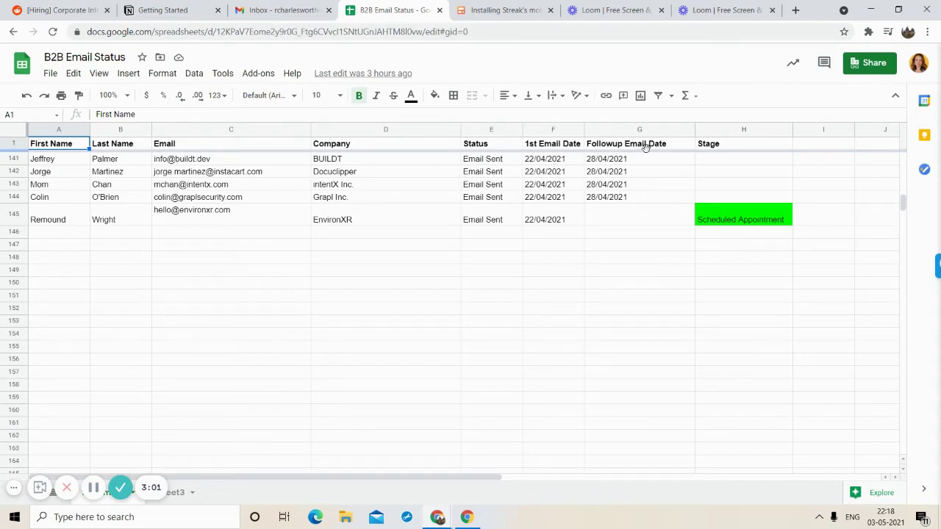
left_click(281, 9)
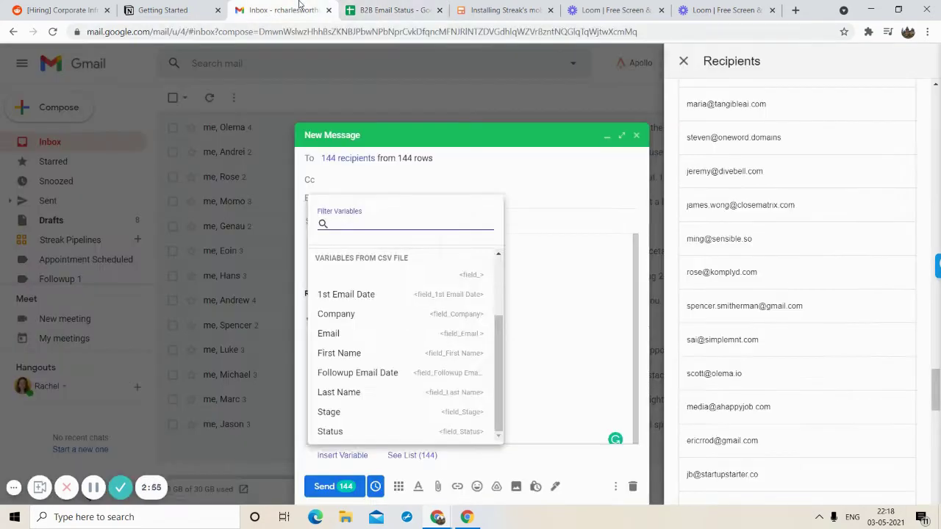
- Try the CSV file's First Name variable on its own at the start of the message body, and remove it again
left_click(344, 456)
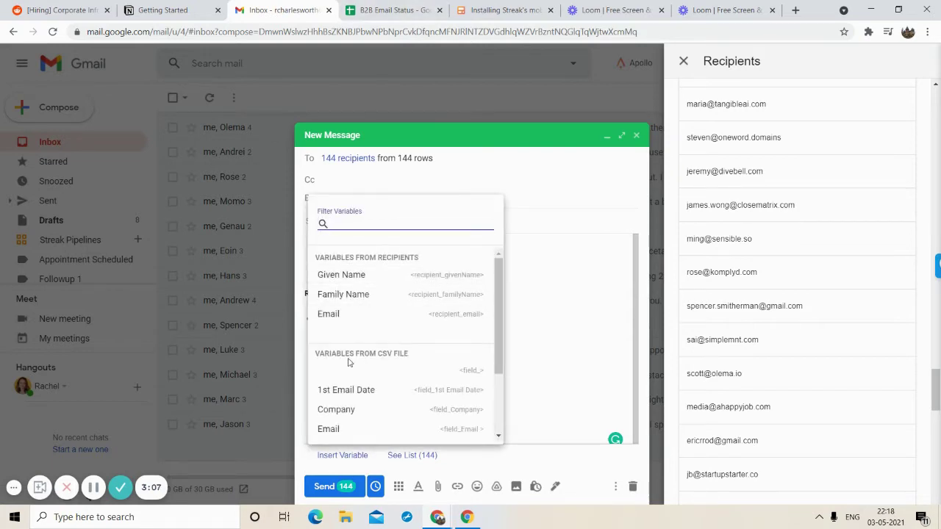
scroll(351, 362, "down", 1)
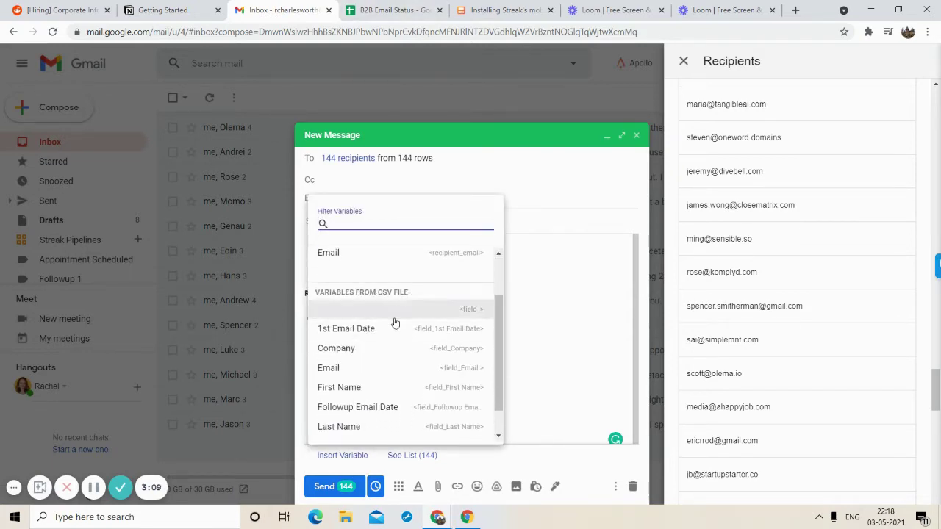
scroll(353, 382, "down", 1)
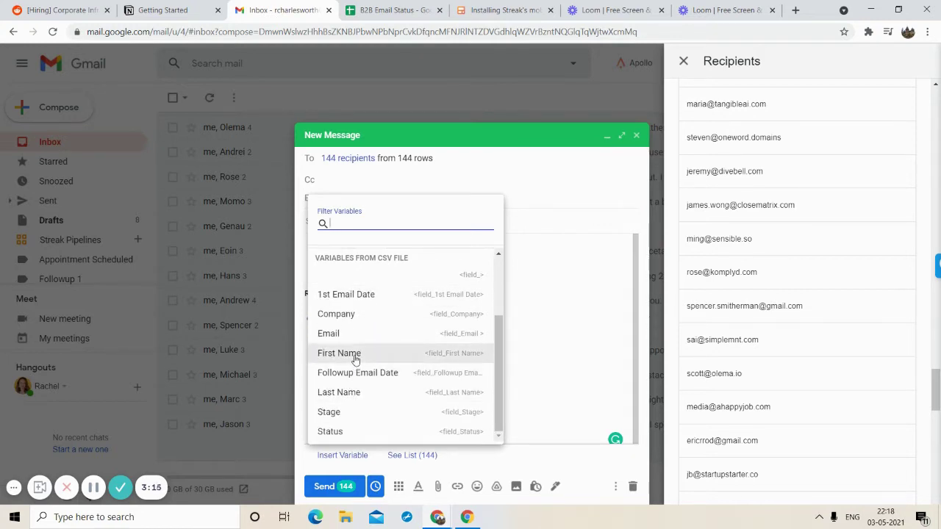
left_click(355, 357)
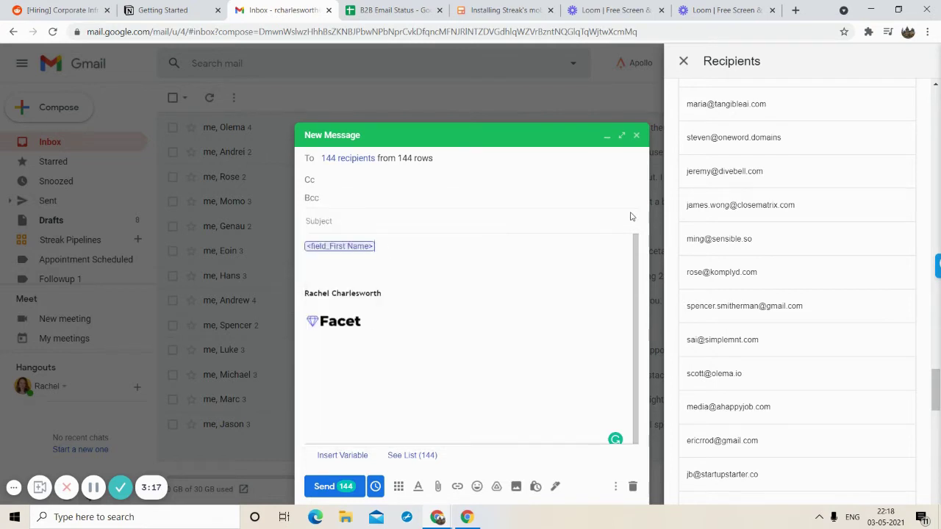
mouse_move(728, 105)
left_click(398, 253)
key("BackSpace")
key("BackSpace")
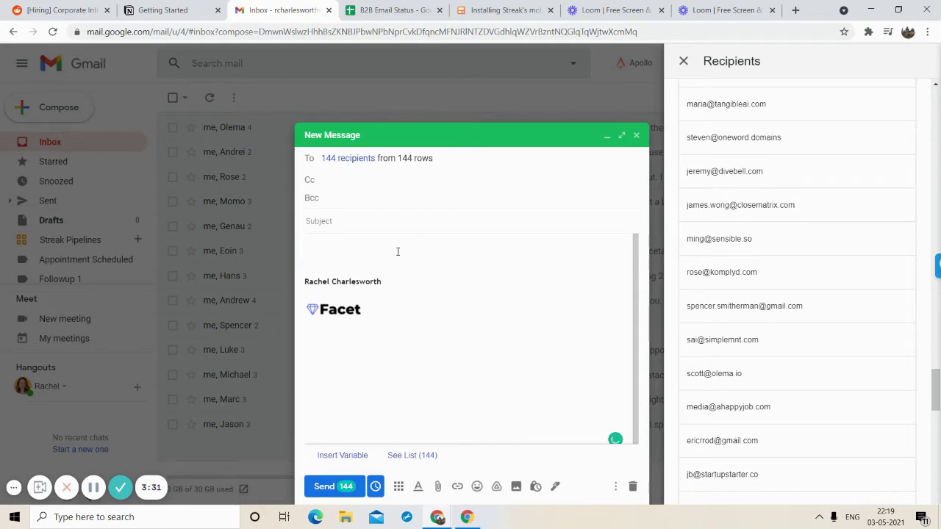
- Write the greeting "Hello" followed by the CSV file's First Name variable and a comma, and preview it for several recipients
type("Hello")
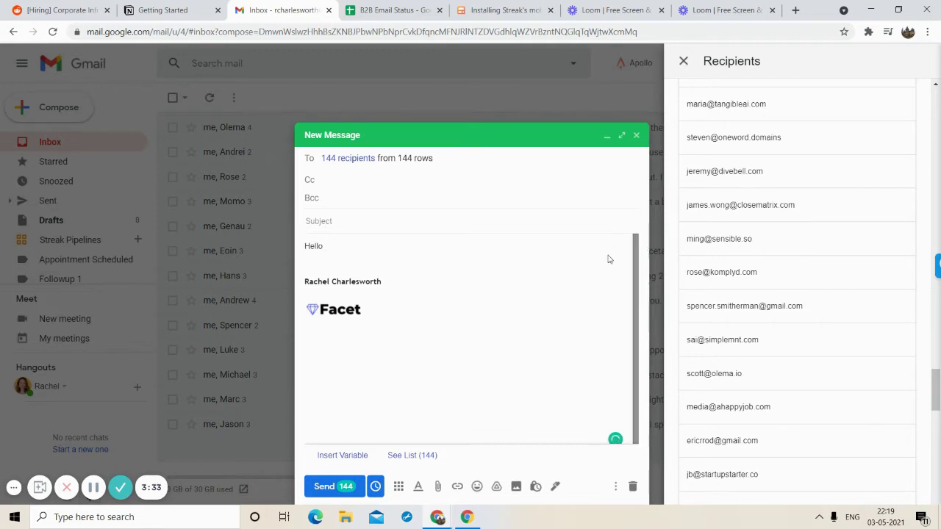
left_click(361, 459)
scroll(366, 388, "down", 2)
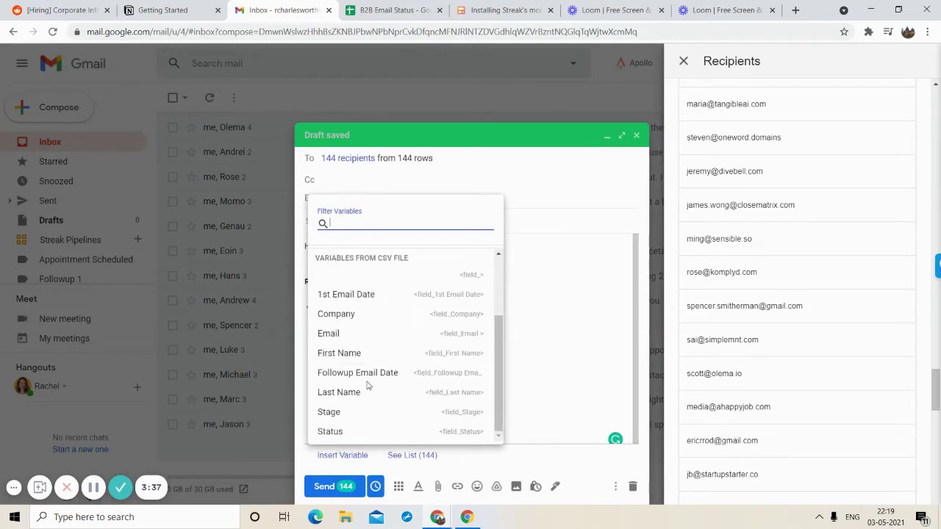
left_click(358, 354)
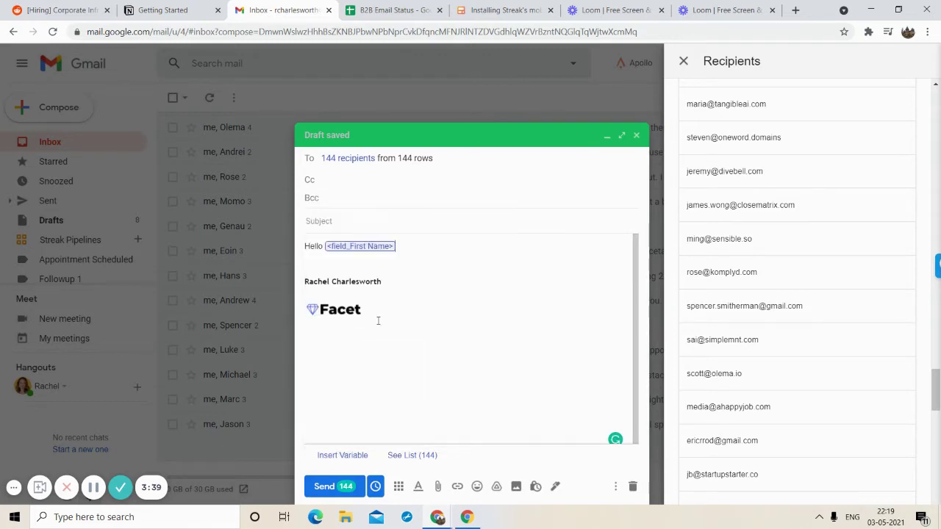
mouse_move(747, 159)
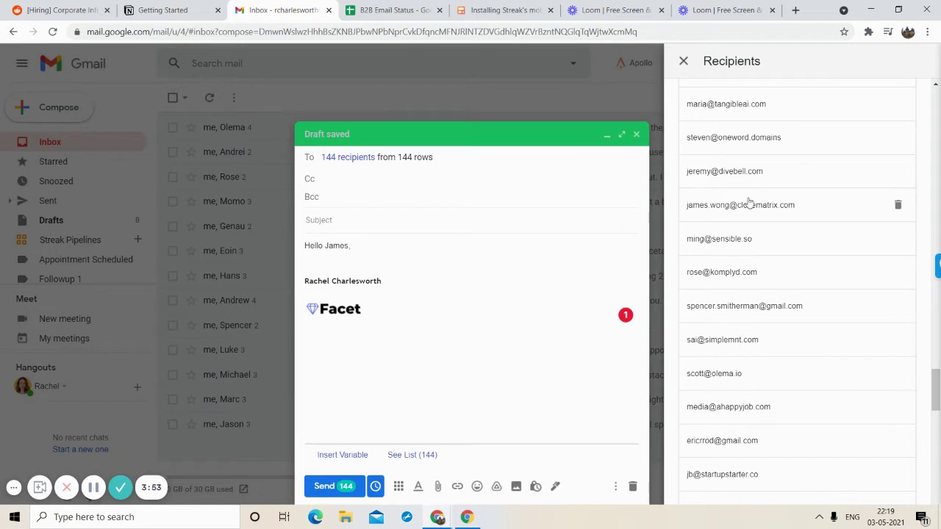
scroll(747, 412, "down", 5)
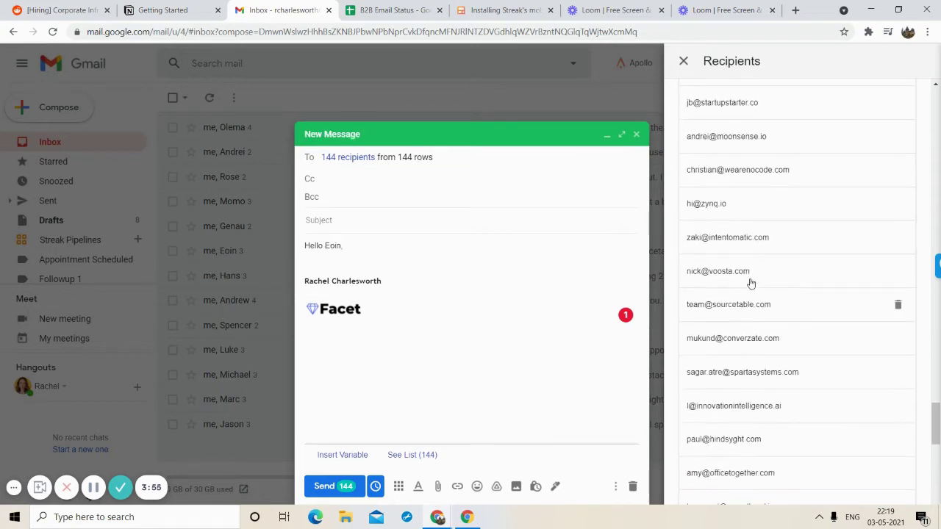
scroll(732, 405, "down", 4)
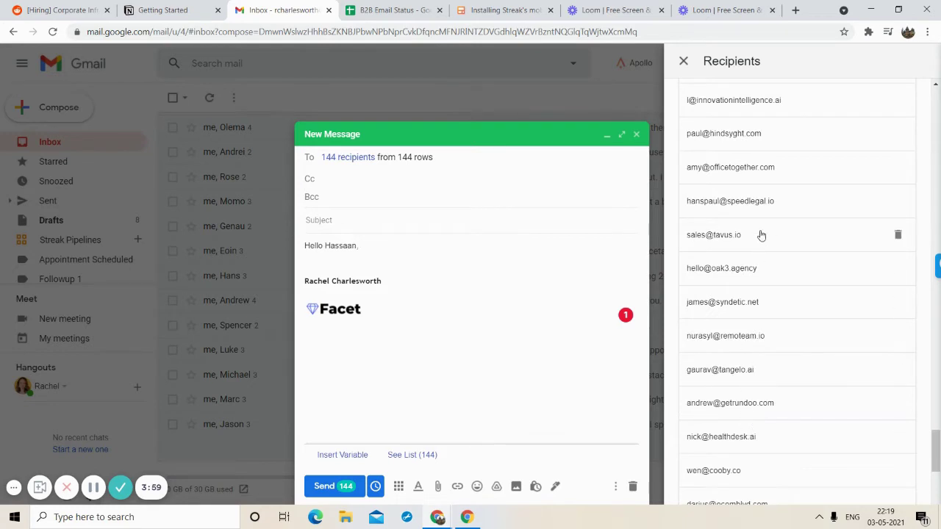
- Add the sentence "I am emailing you for an urgent meeting on saturday." as a new paragraph below the greeting
left_click(625, 244)
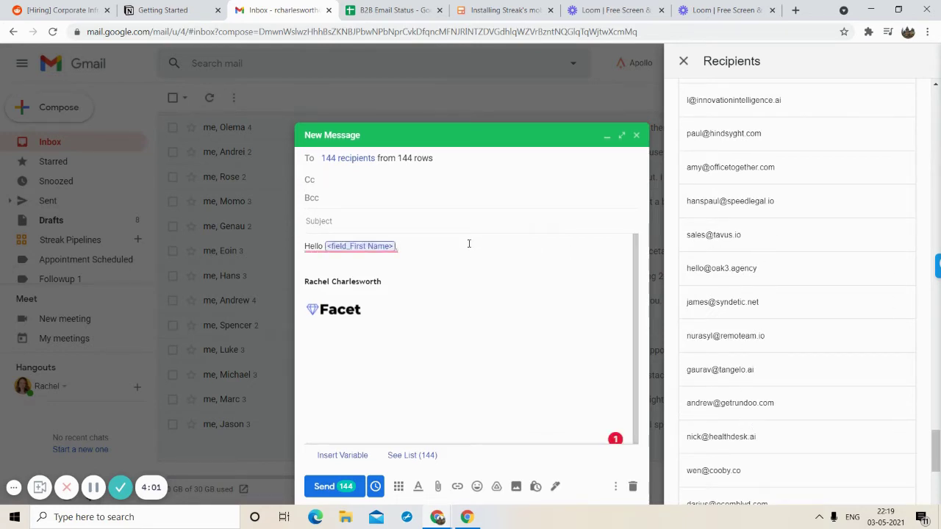
key("Return")
key("Return")
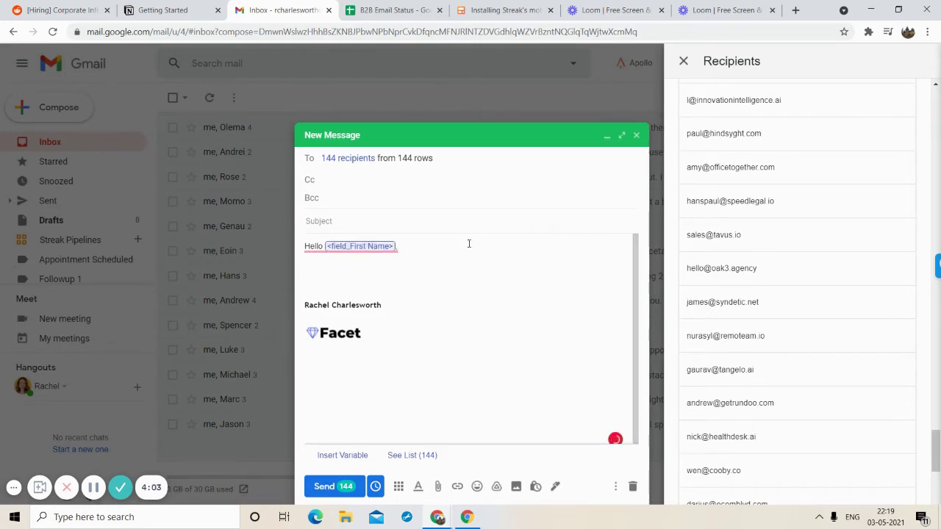
type("I am emailing yo")
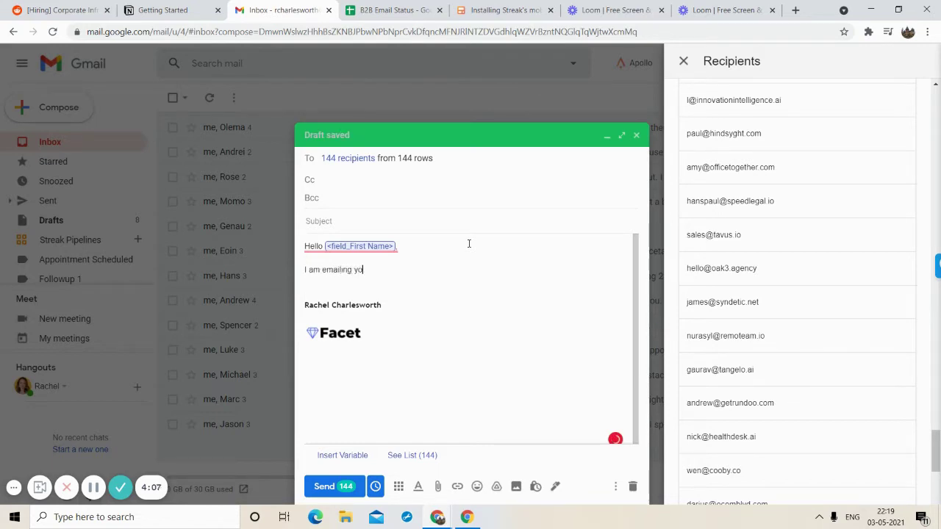
type("u for an ur")
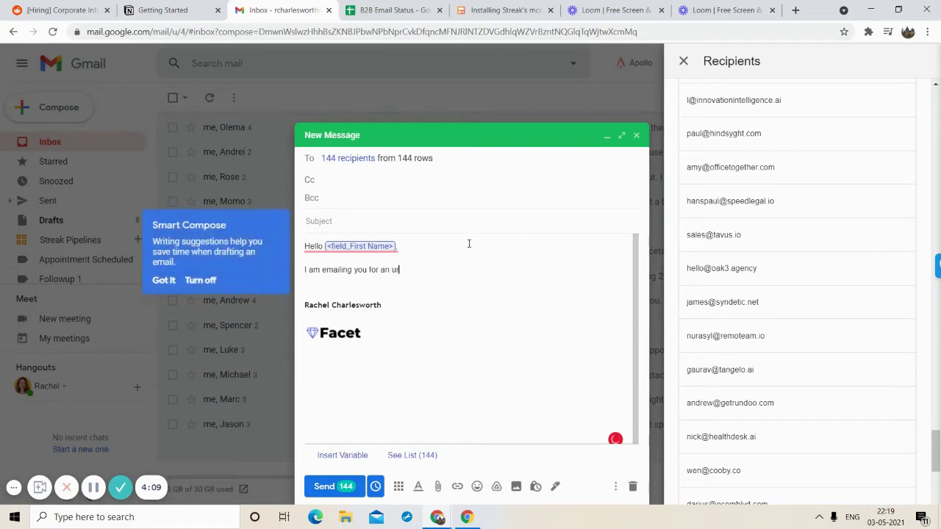
type("gent meeting on saturday.")
key("Return")
key("Return")
- Add the question "Are you available at 5 PM ?" as a separate paragraph below the meeting sentence
type("A")
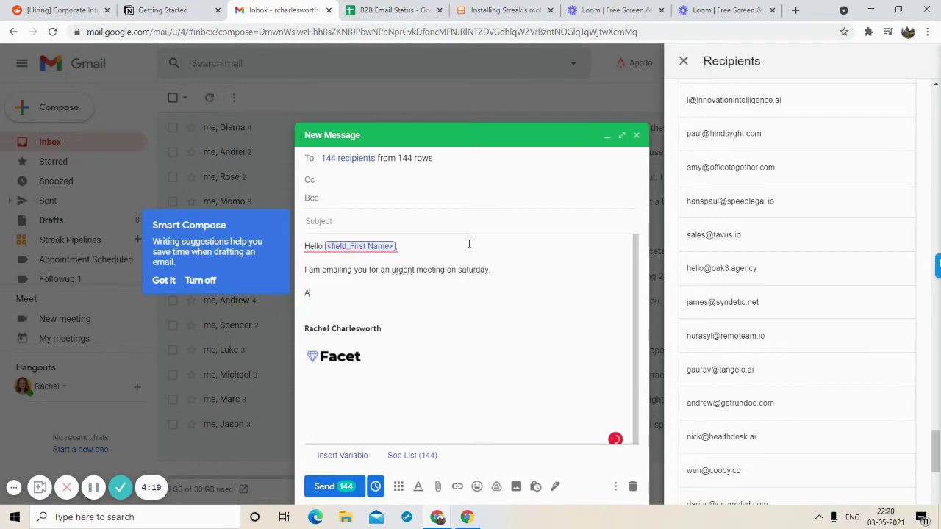
type("re you email")
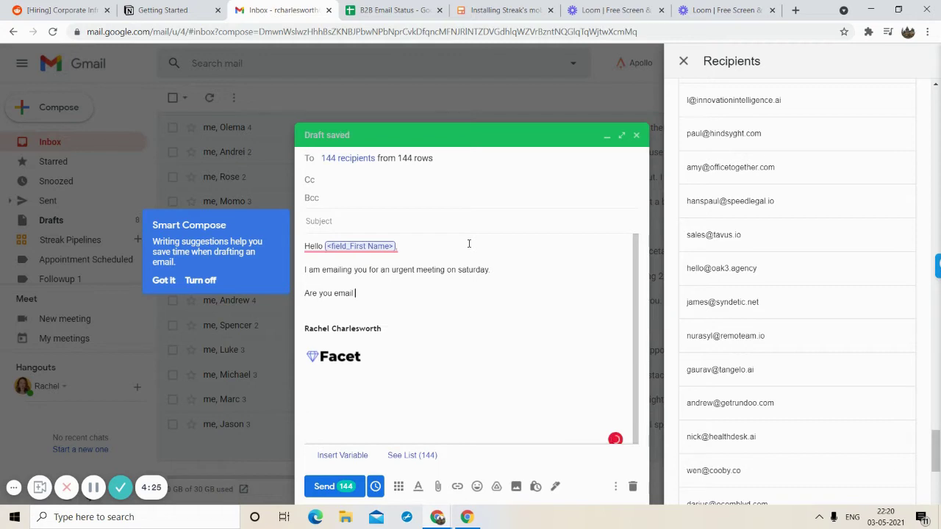
key("BackSpace")
key("BackSpace")
key("BackSpace")
key("BackSpace")
key("BackSpace")
key("BackSpace")
type("available AT")
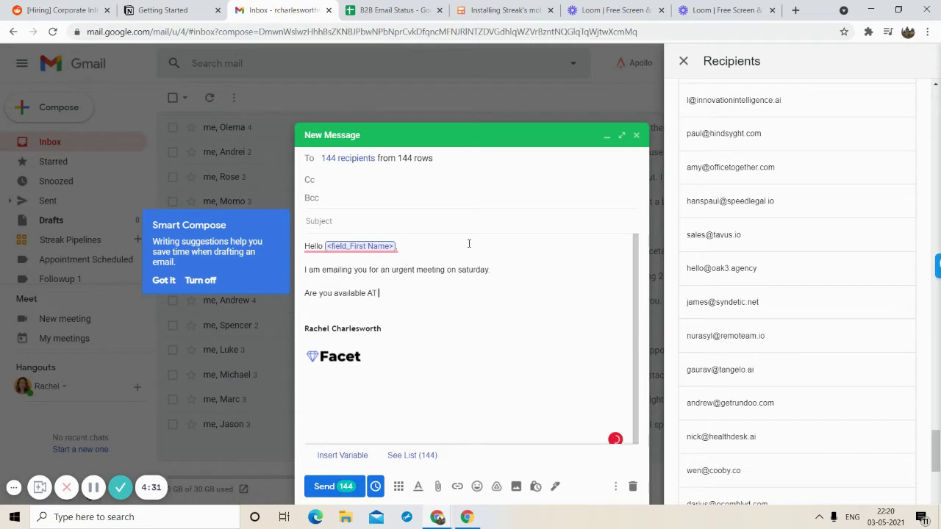
key("BackSpace")
key("BackSpace")
type("at 5 A")
type("M")
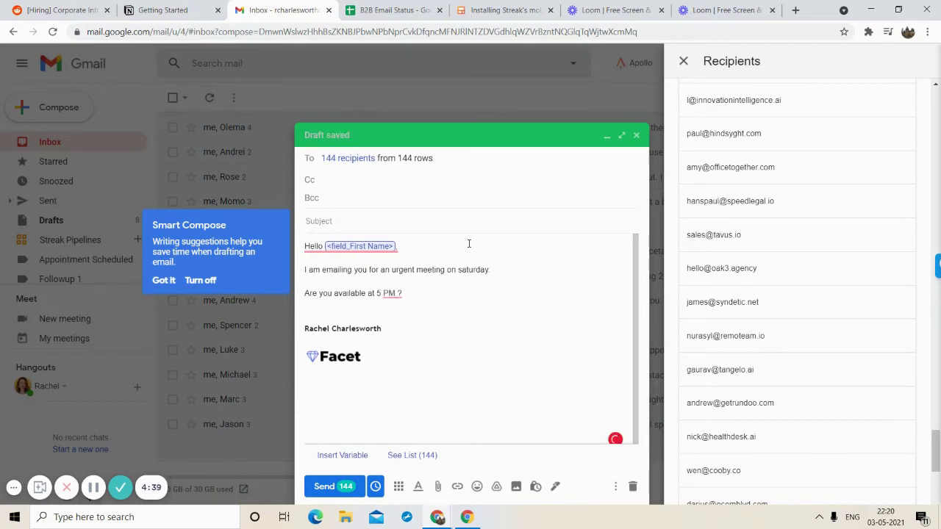
- Preview the personalised message for different recipients and review the CSV file variables that can be inserted
mouse_move(731, 208)
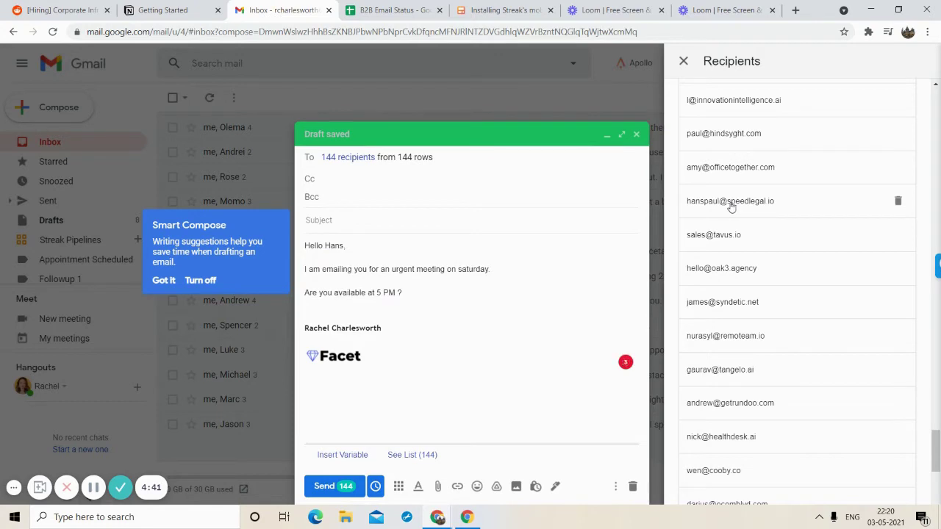
mouse_move(719, 337)
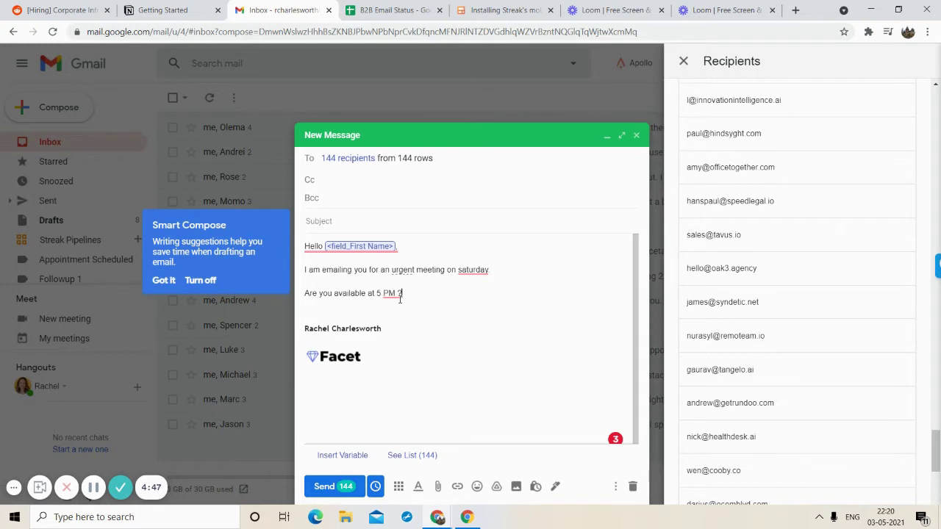
left_click(353, 460)
scroll(368, 389, "down", 2)
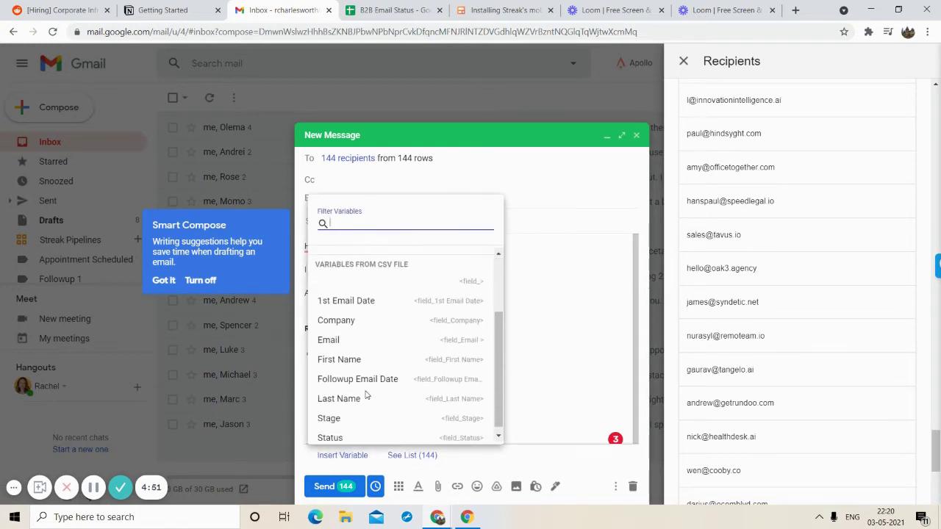
left_click(559, 246)
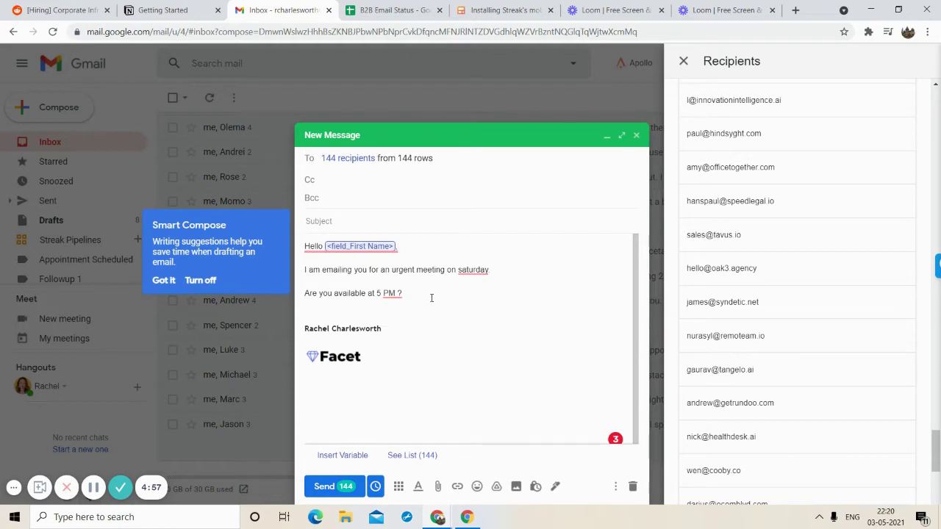
- Delete the two meeting paragraphs below the greeting and try starting the new text with "I saw your"
left_click_drag(417, 294, 306, 271)
key("BackSpace")
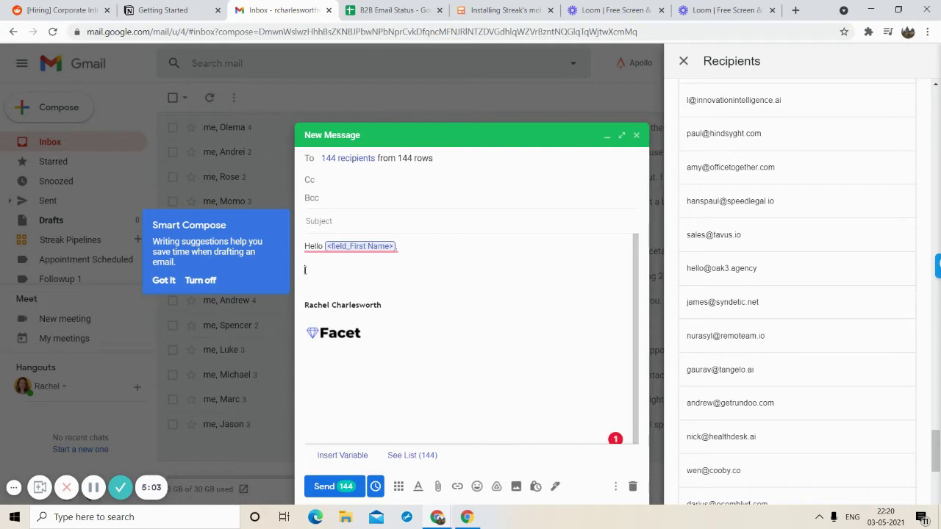
type("I saw")
key("BackSpace")
key("BackSpace")
key("BackSpace")
key("BackSpace")
type("saw yo")
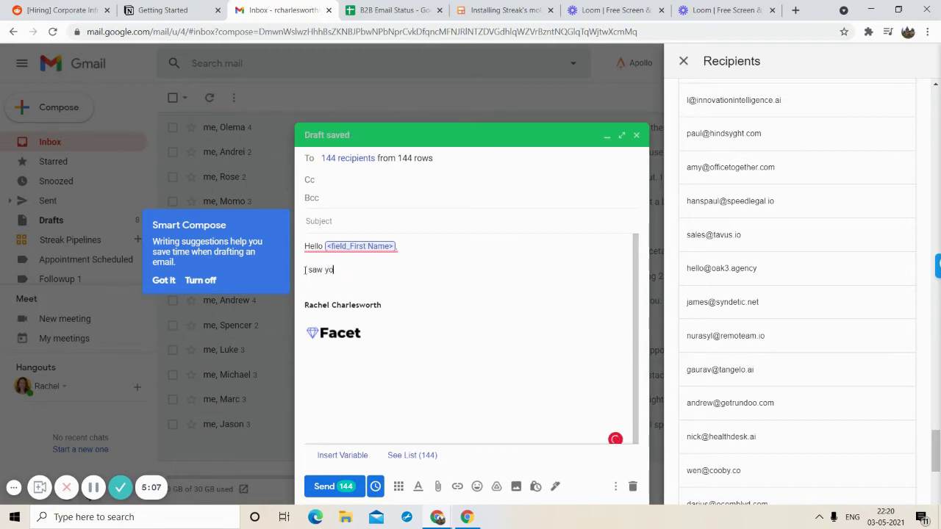
type("ur")
key("BackSpace")
key("BackSpace")
key("BackSpace")
key("BackSpace")
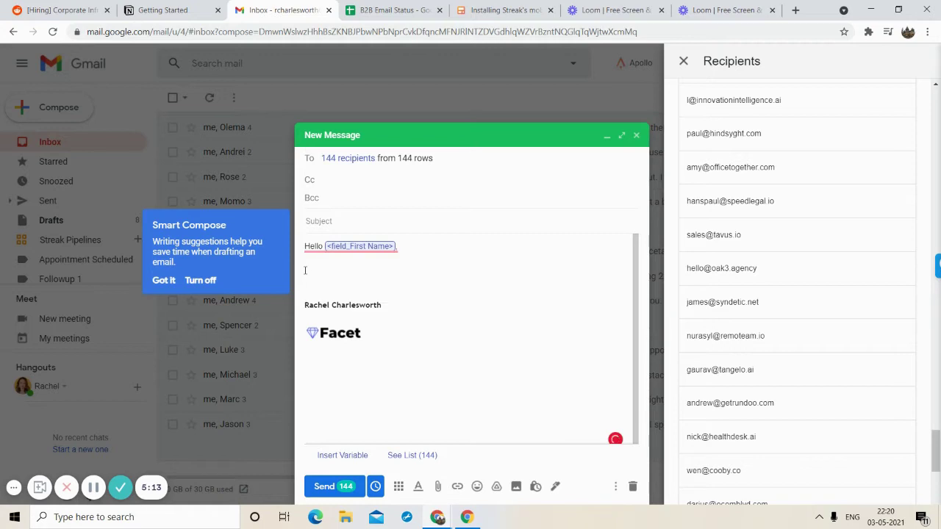
- Start the paragraph below the greeting with "I saw" followed by the Company variable from the CSV file
type("I saw")
left_click(343, 456)
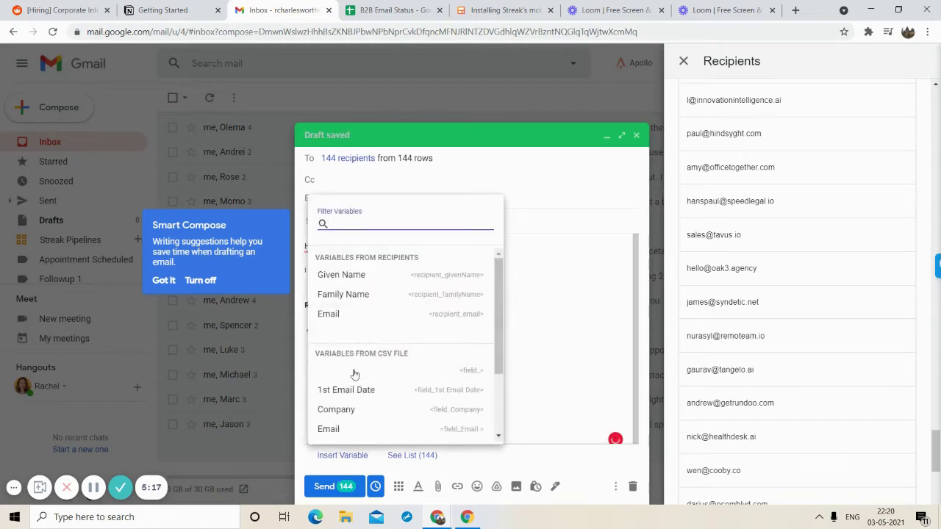
scroll(354, 375, "down", 2)
left_click(362, 346)
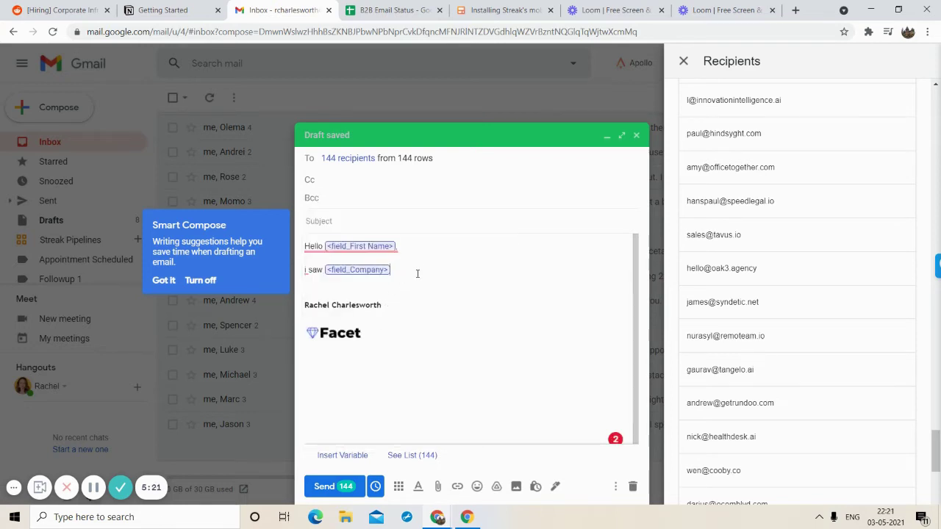
- Complete the sentence after the Company variable with "website and could not stop myself from reaching out to you."
type("website and could not ")
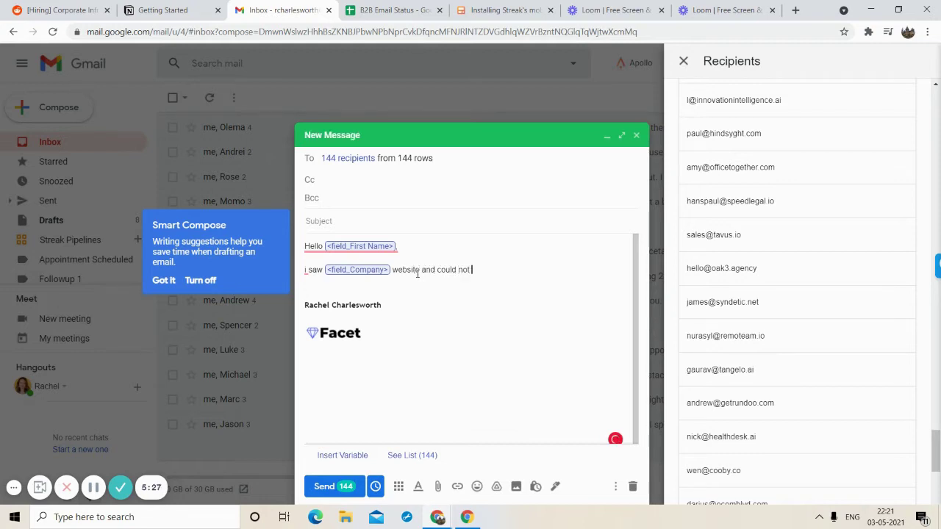
type("stop myself from reaching out yo")
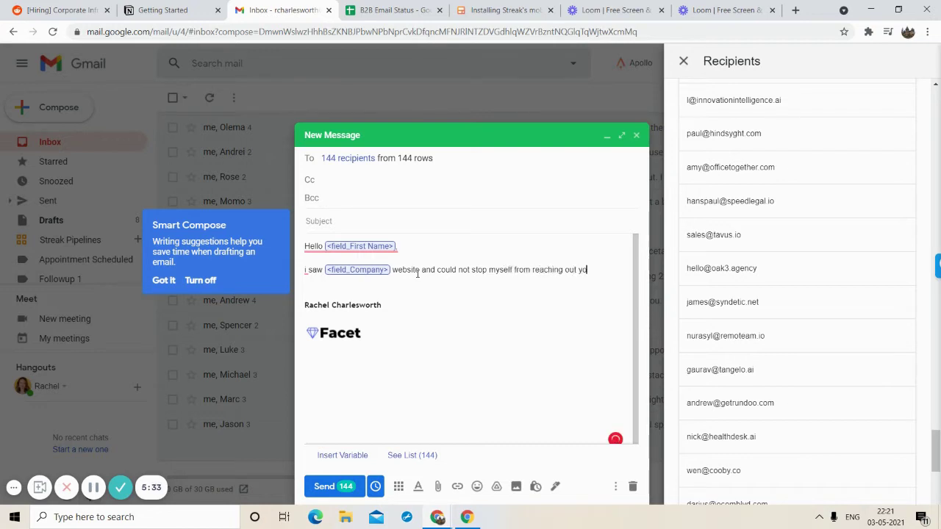
type(" you.")
key("Return")
key("Return")
key("BackSpace")
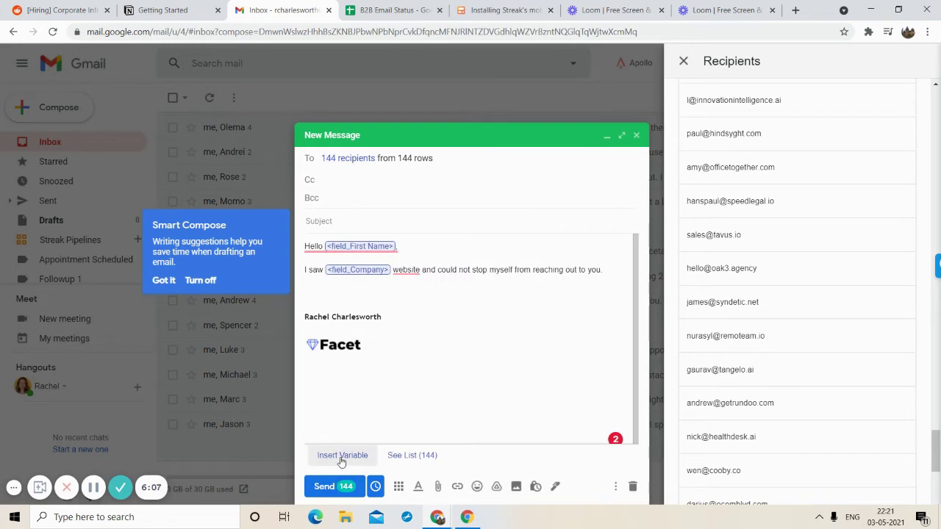
- Review the variables offered by the recipients and CSV file, and examine how the first name and company are filled in for individual recipients
left_click(721, 304)
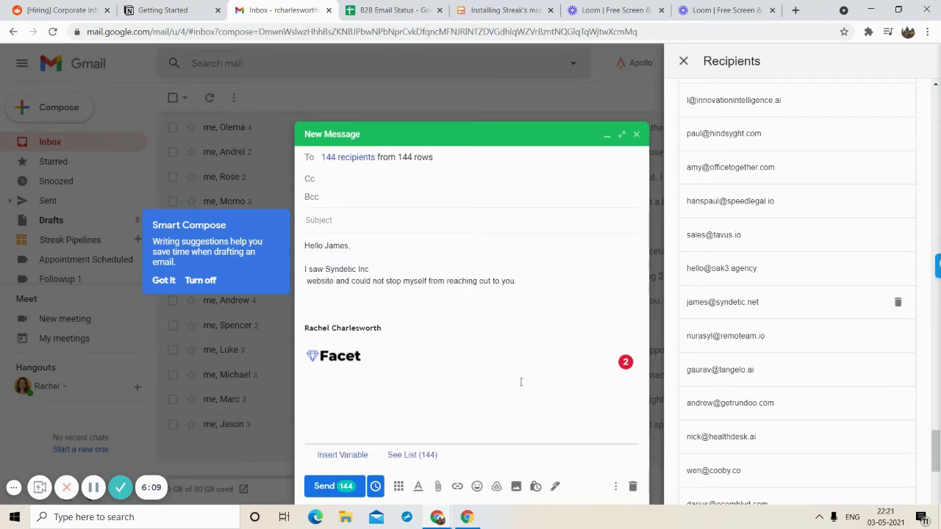
left_click(356, 455)
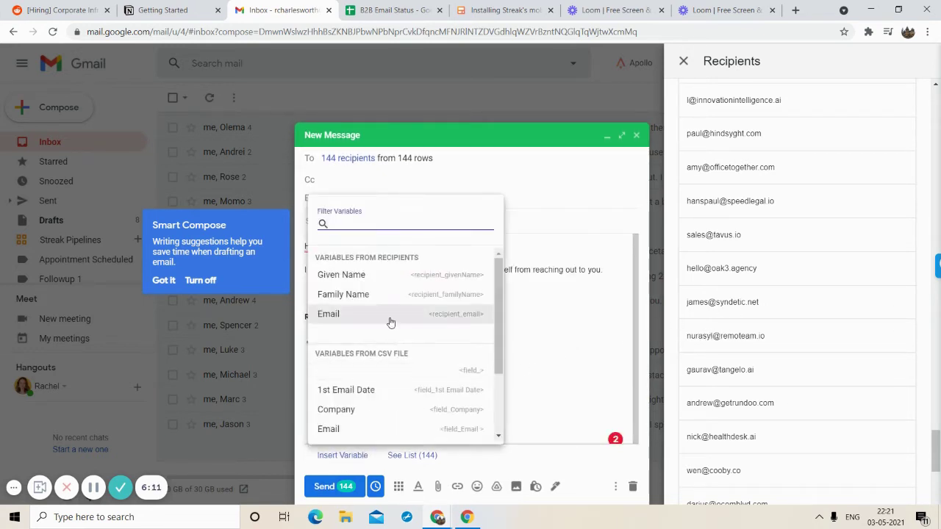
scroll(374, 388, "down", 3)
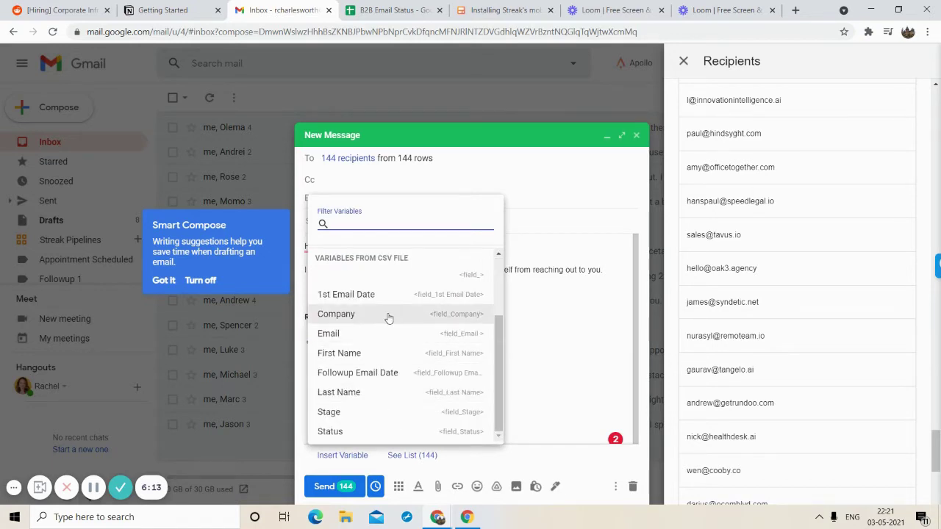
scroll(386, 317, "up", 5)
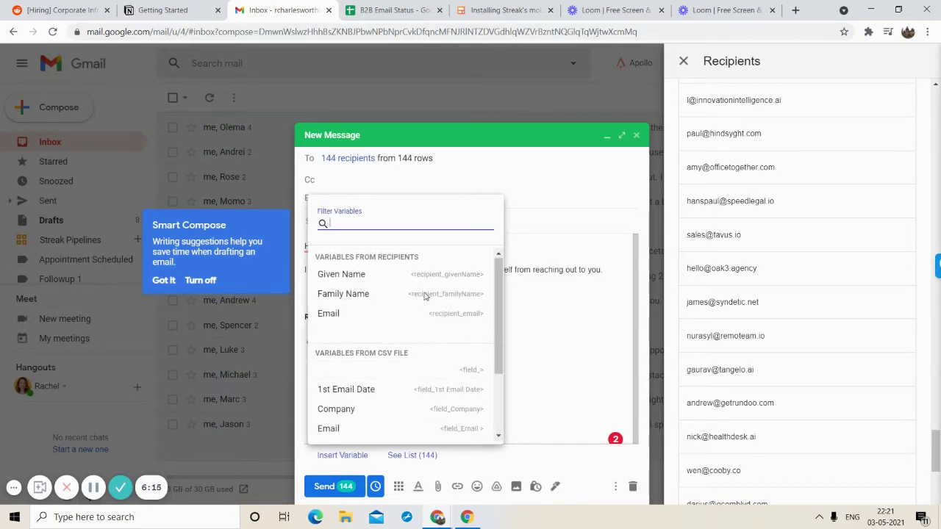
scroll(405, 356, "down", 1)
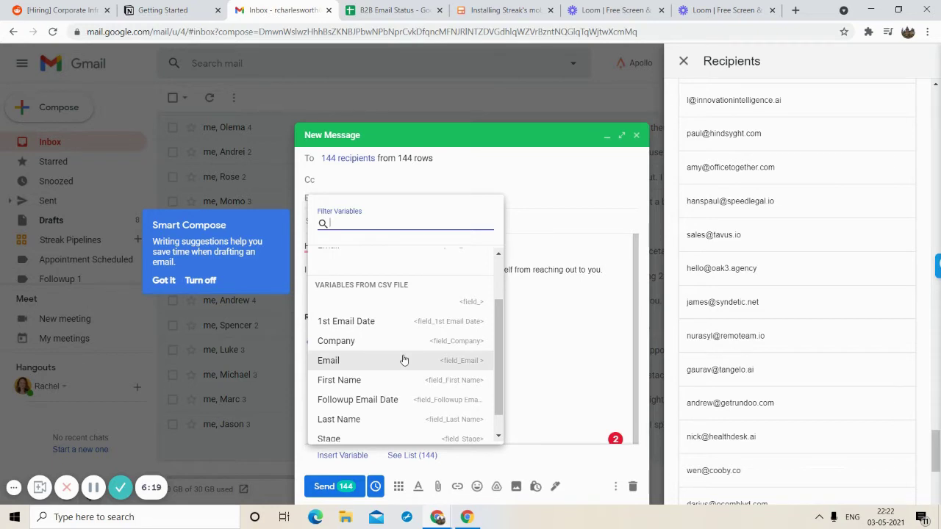
left_click(562, 260)
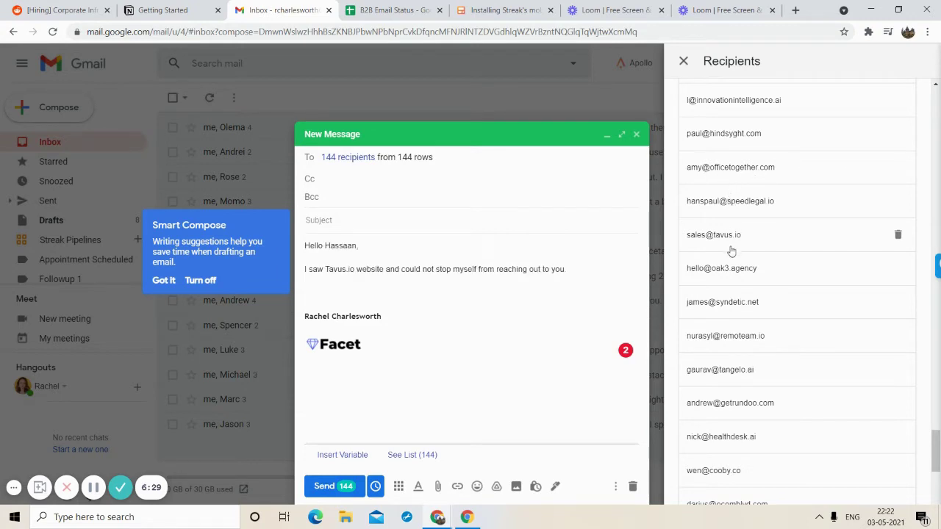
left_click(743, 211)
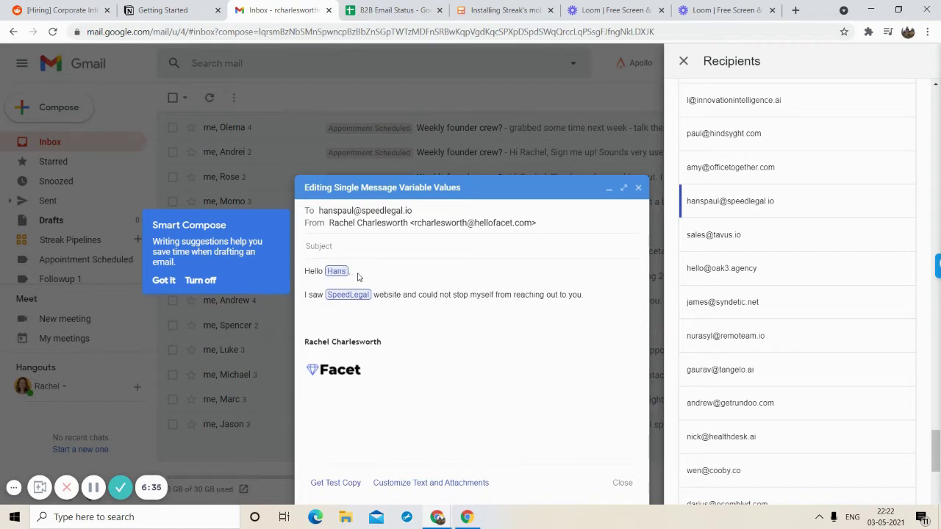
triple_click(429, 294)
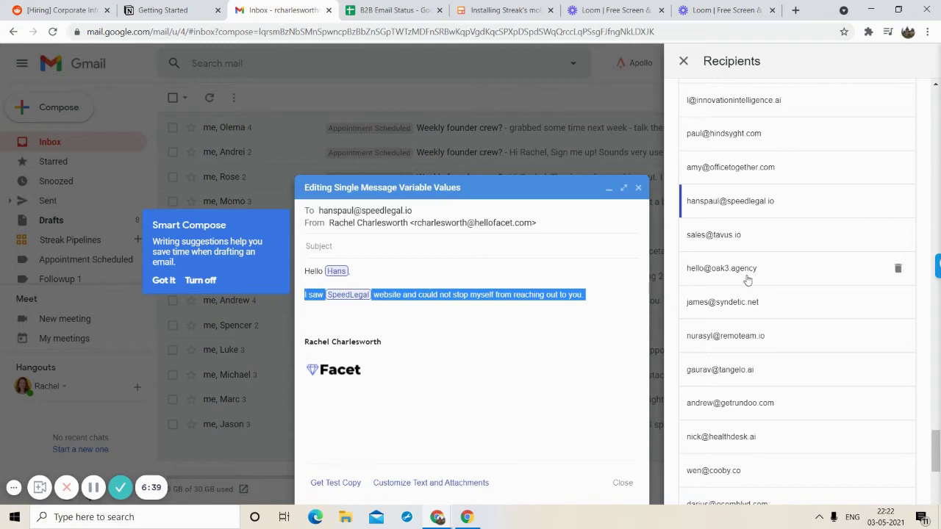
left_click(379, 295)
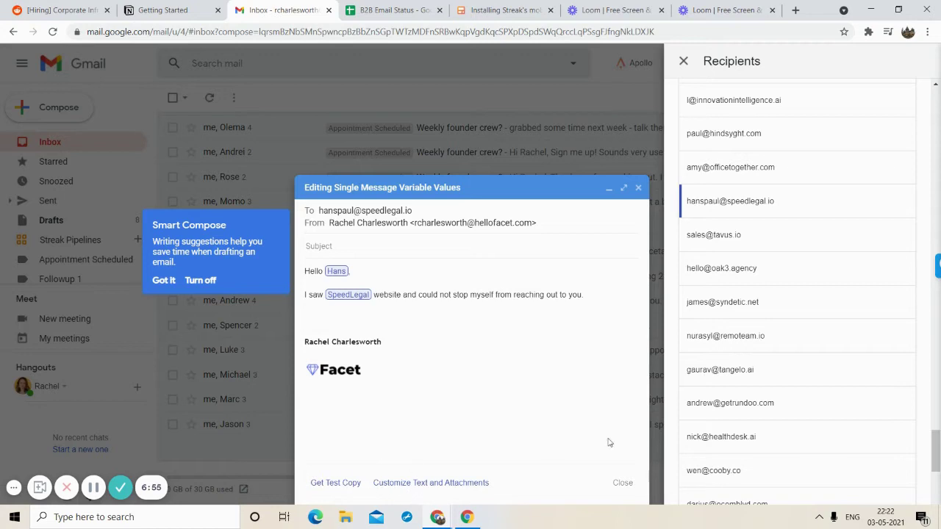
left_click(624, 485)
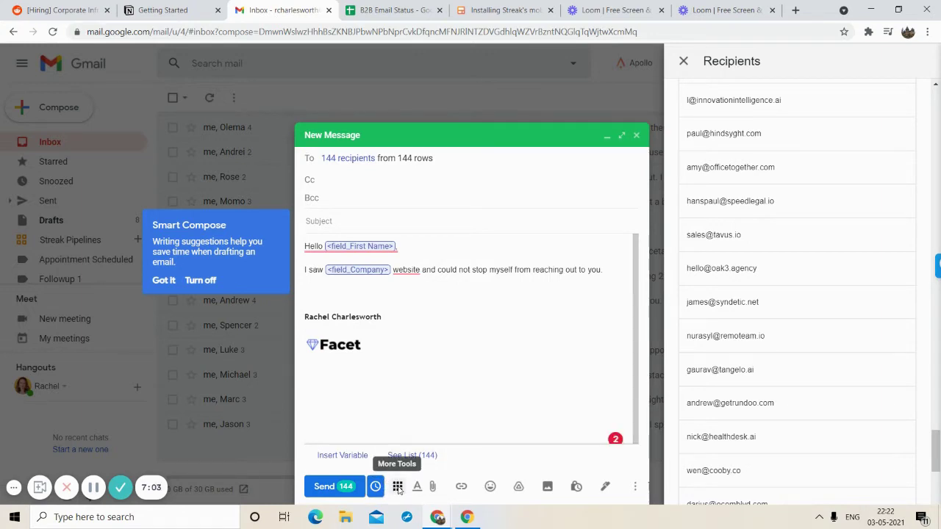
- Turn email tracking off for the mail merge message and switch it back on
left_click(398, 489)
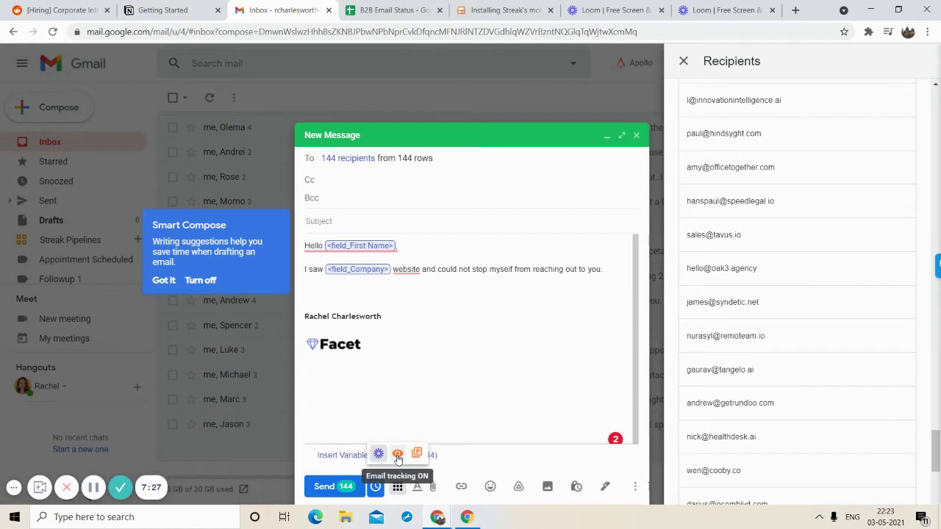
left_click(398, 456)
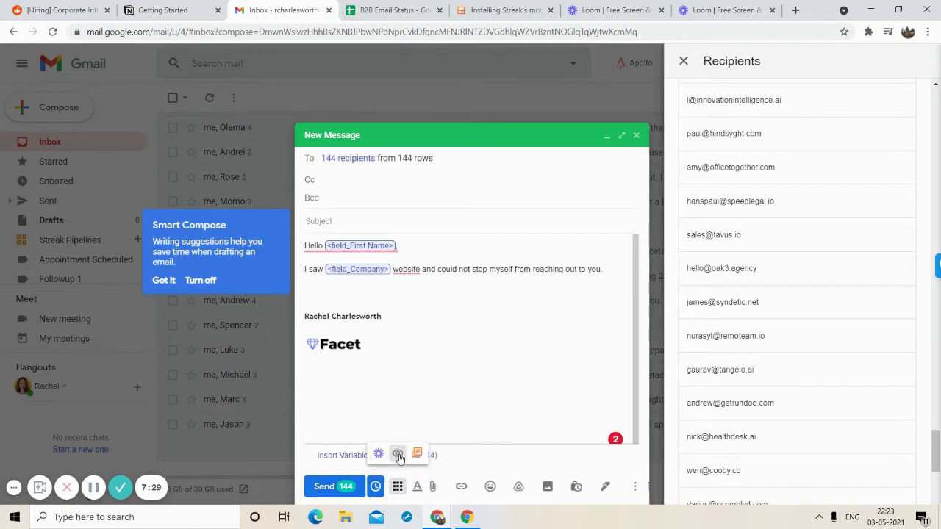
left_click(398, 455)
- Start a new Streak snippet from the current draft and name it "Testing snippet"
left_click(418, 454)
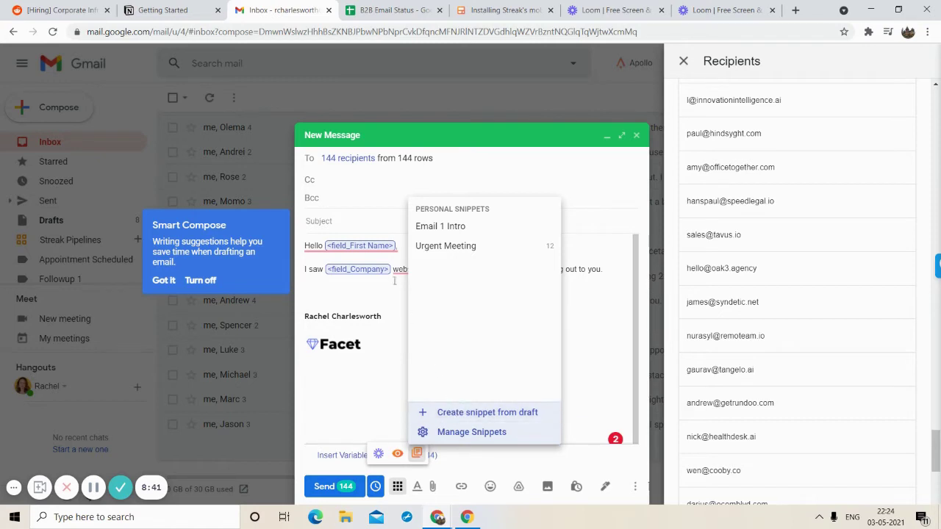
left_click(451, 413)
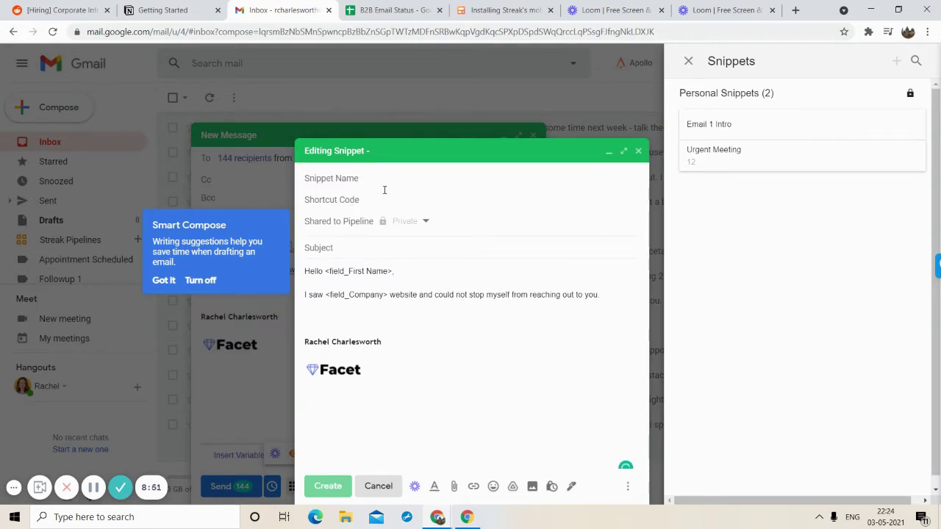
type("T")
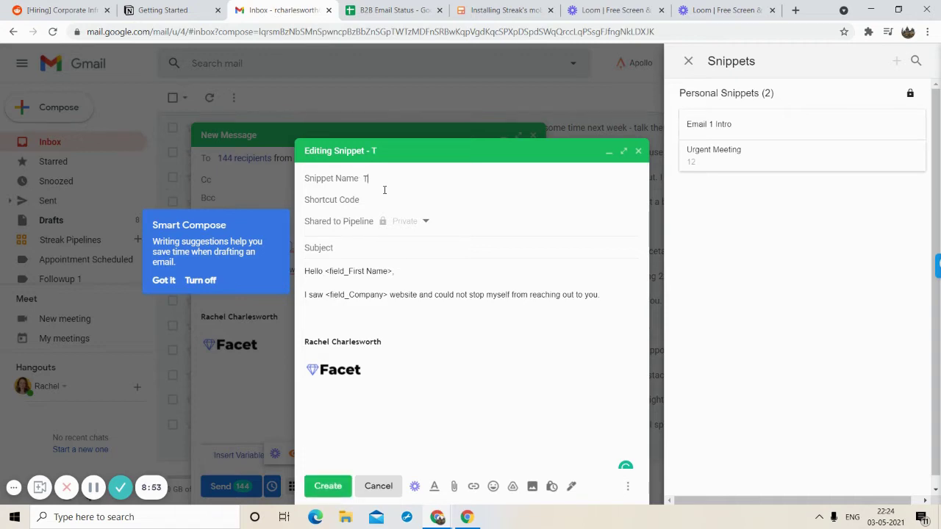
type("esting snippet")
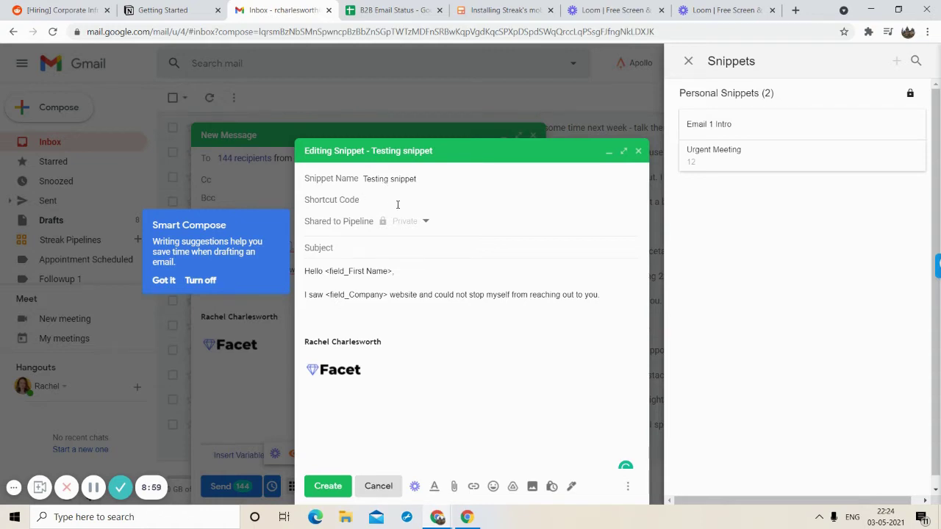
- Set the snippet's subject to "Reaching out" and create the snippet
left_click(398, 204)
left_click(374, 251)
type("Hello")
key("ctrl+a")
type("Reaching out")
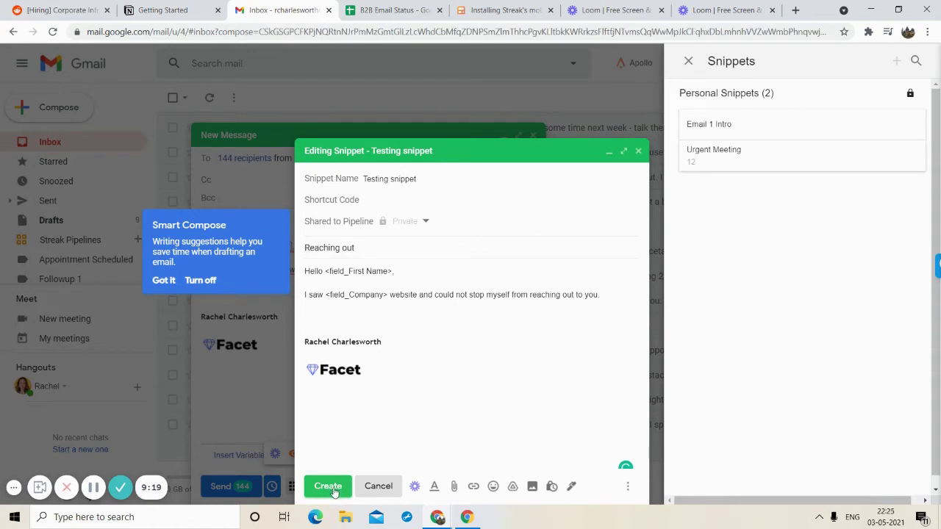
left_click(332, 489)
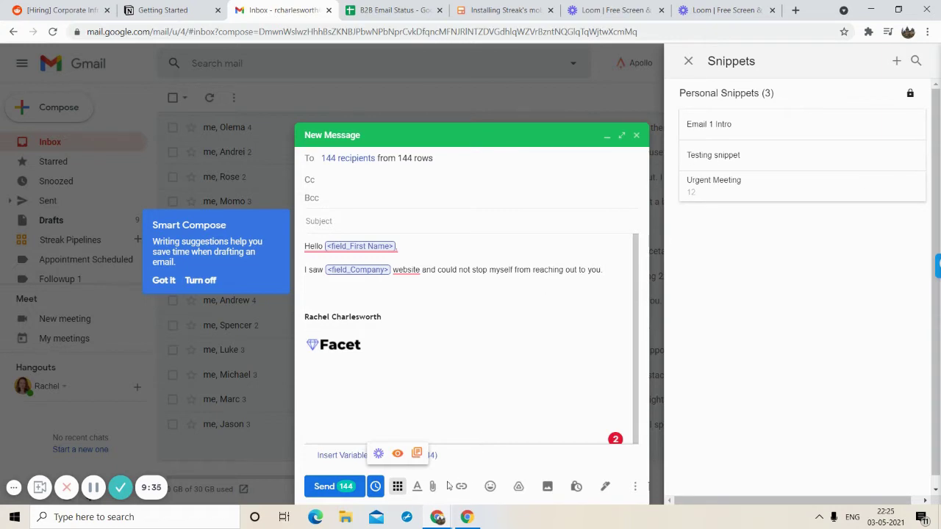
- Delete the greeting and the company paragraph from the mail merge message, keeping the signature
left_click(418, 456)
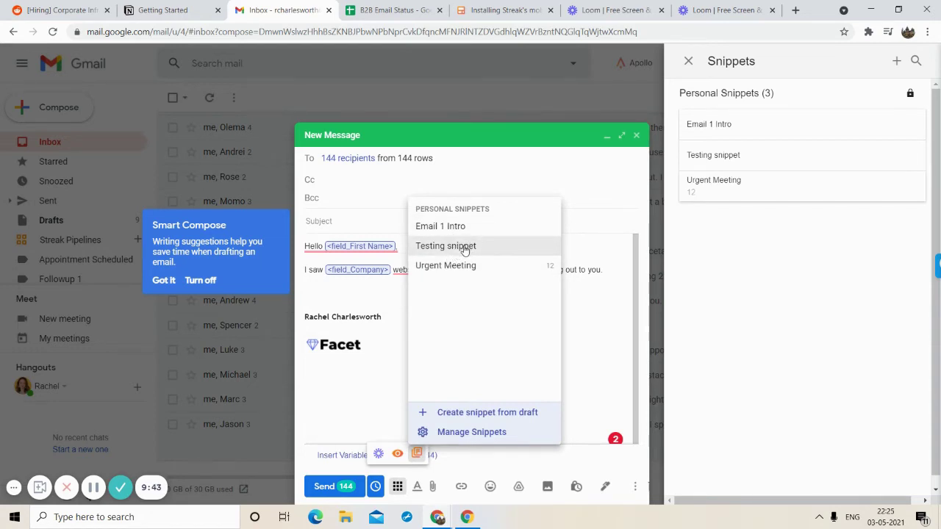
left_click(610, 274)
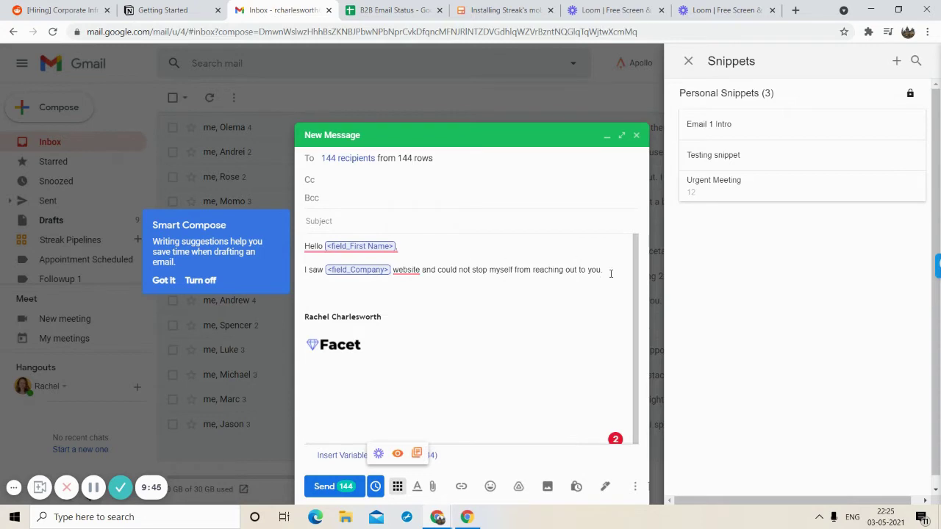
left_click_drag(605, 272, 303, 240)
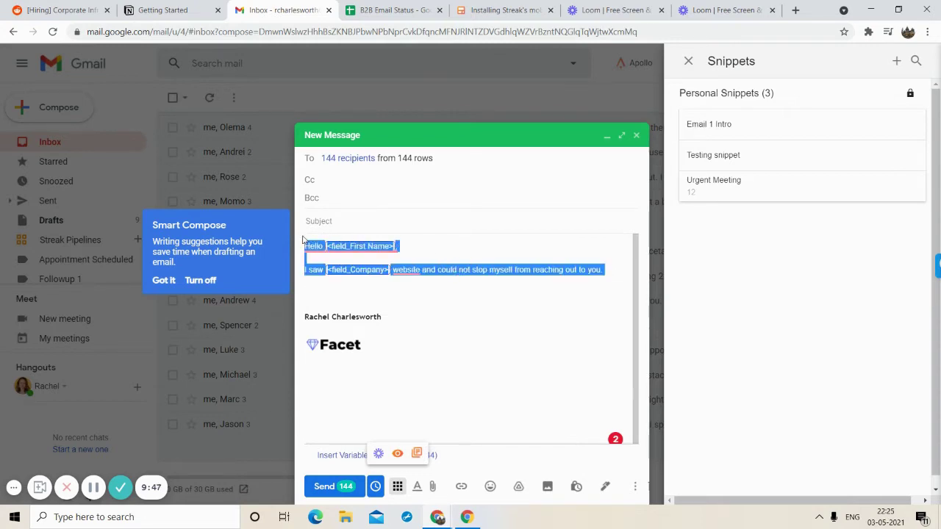
key("BackSpace")
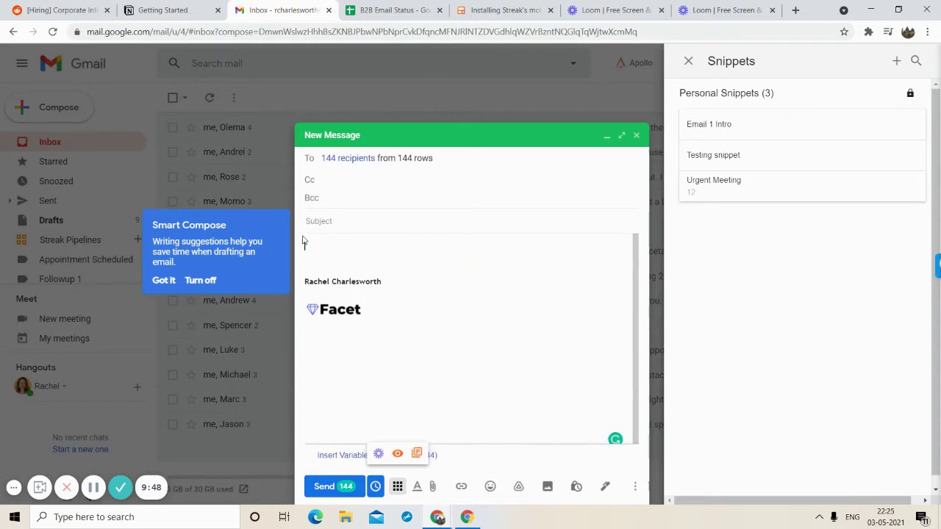
- Fill the emptied mail merge message with the personal snippet "Testing snippet"
left_click(417, 454)
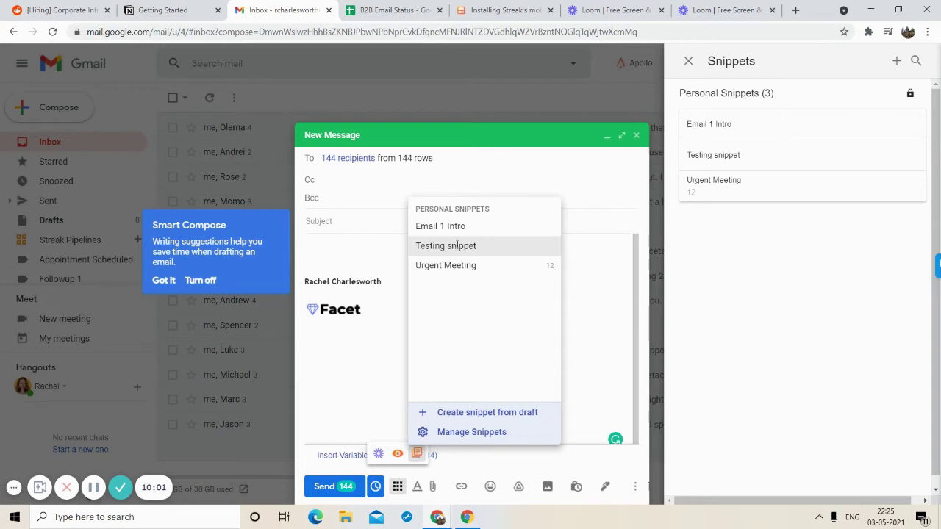
left_click(457, 245)
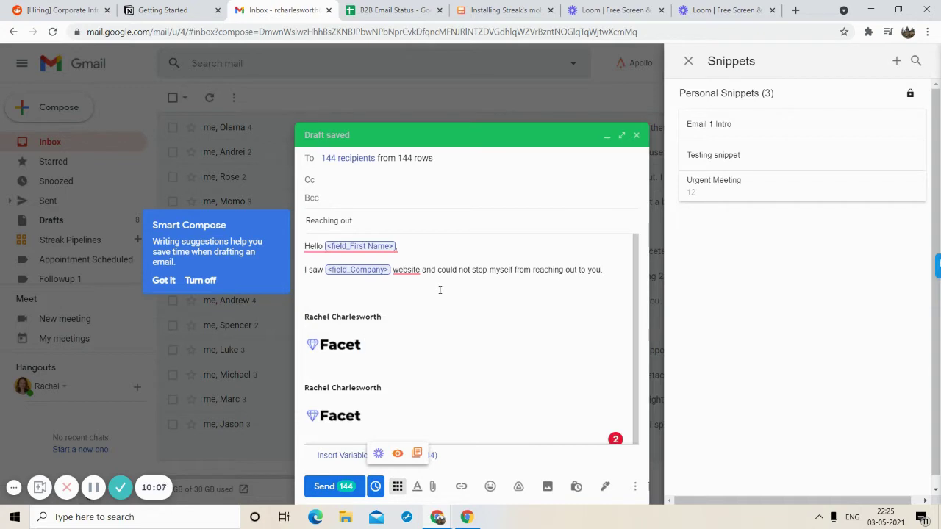
left_click(440, 290)
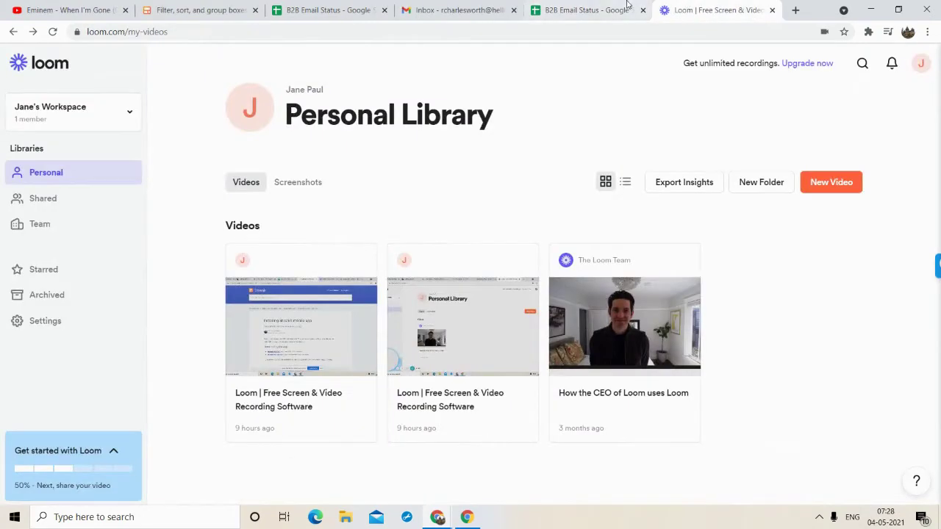
- Switch to the B2B Email Status sheet and on to the Gmail inbox, and delete the Sales pipeline from Streak Pipelines
left_click(611, 6)
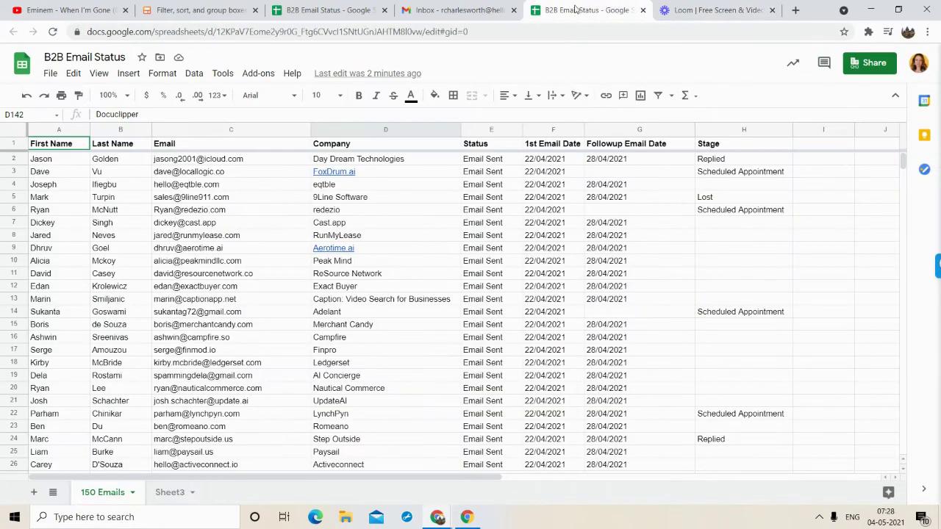
left_click(481, 8)
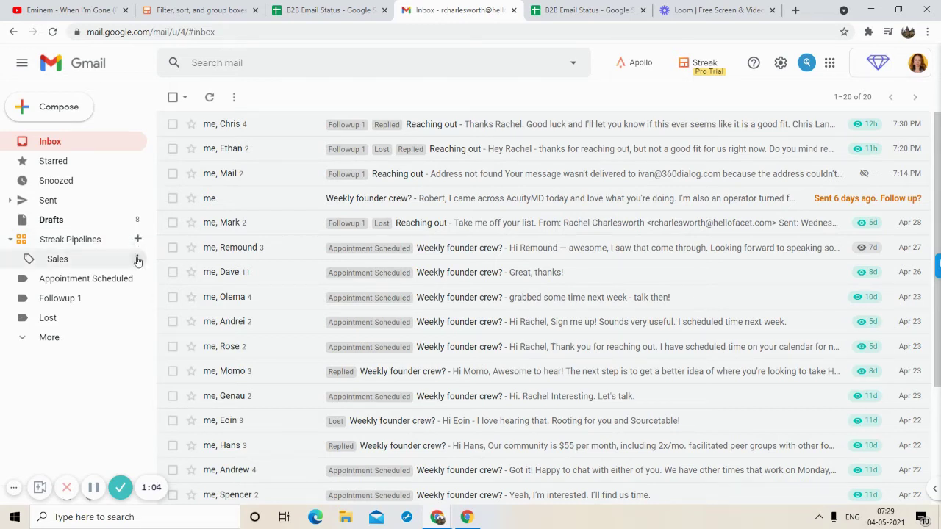
left_click(137, 259)
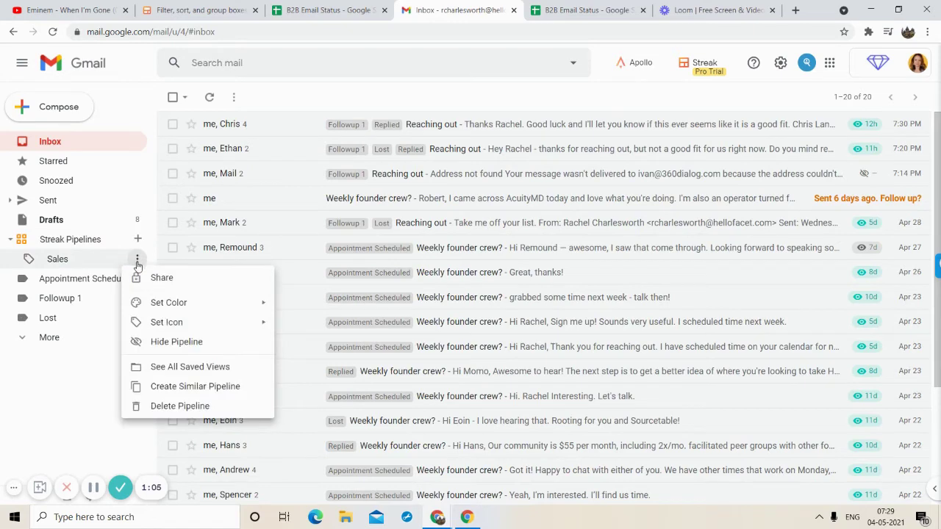
left_click(187, 406)
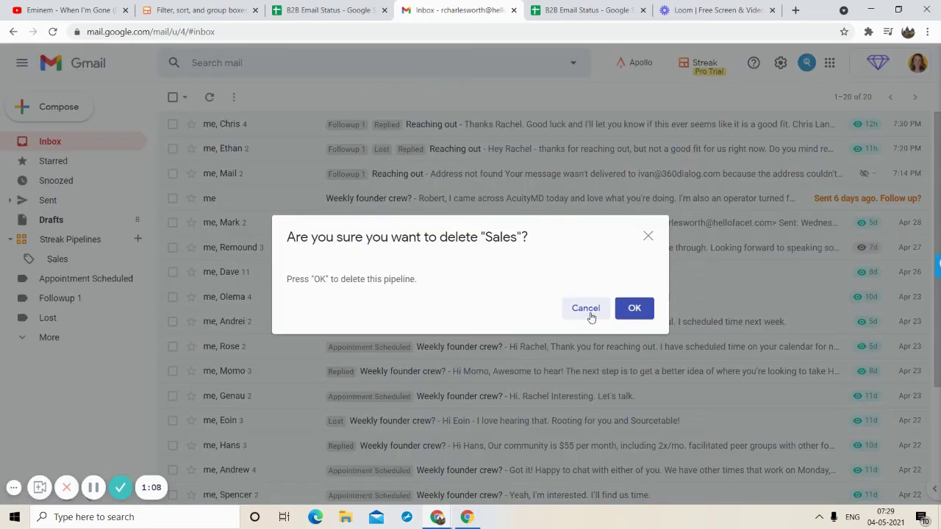
left_click(644, 308)
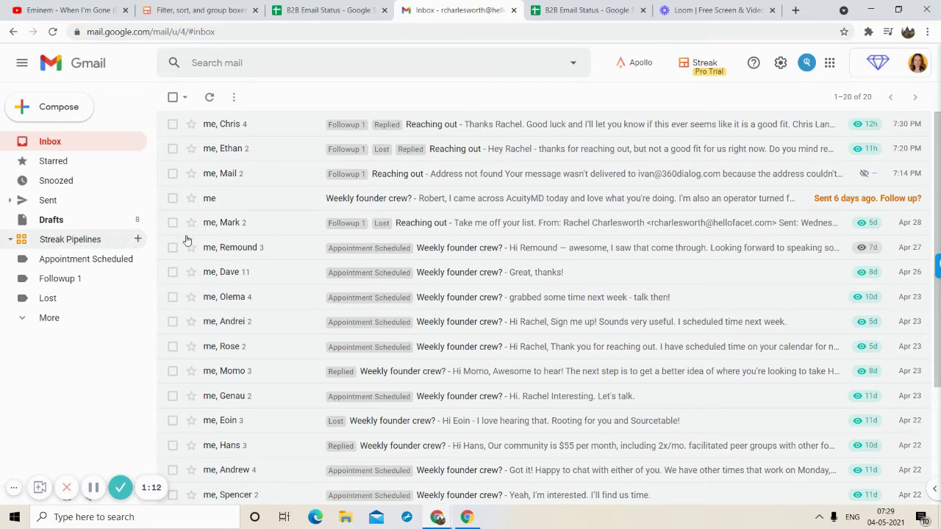
- Start a new Streak pipeline and look through the Projects, Business Dev, Hiring and Job Search templates
left_click(137, 240)
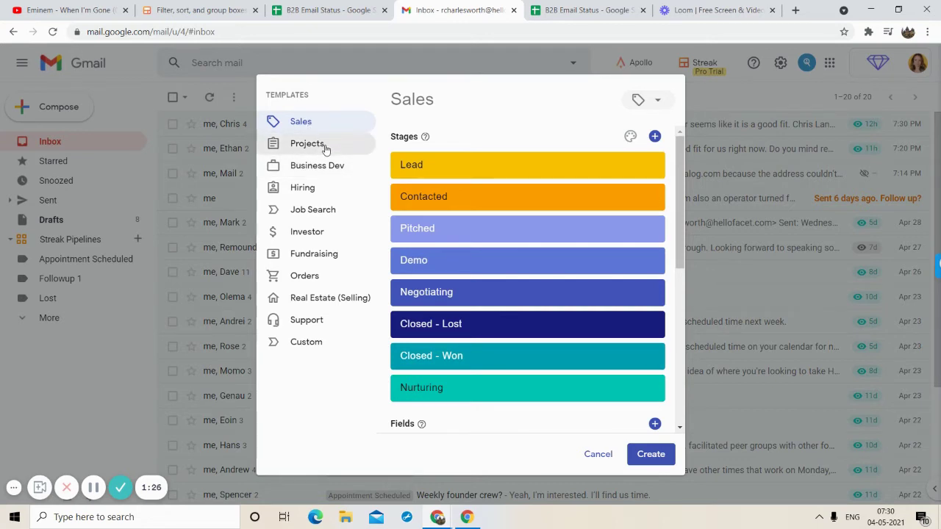
left_click(325, 145)
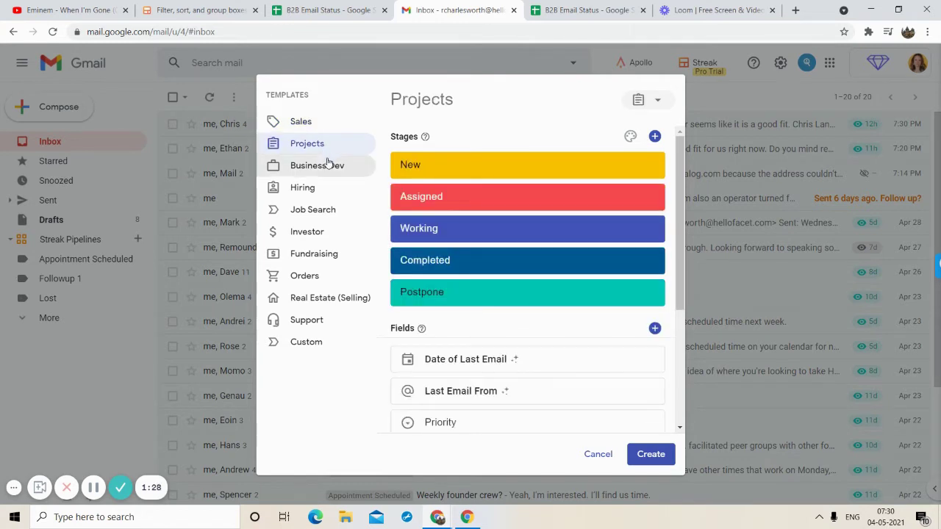
left_click(328, 163)
left_click(322, 196)
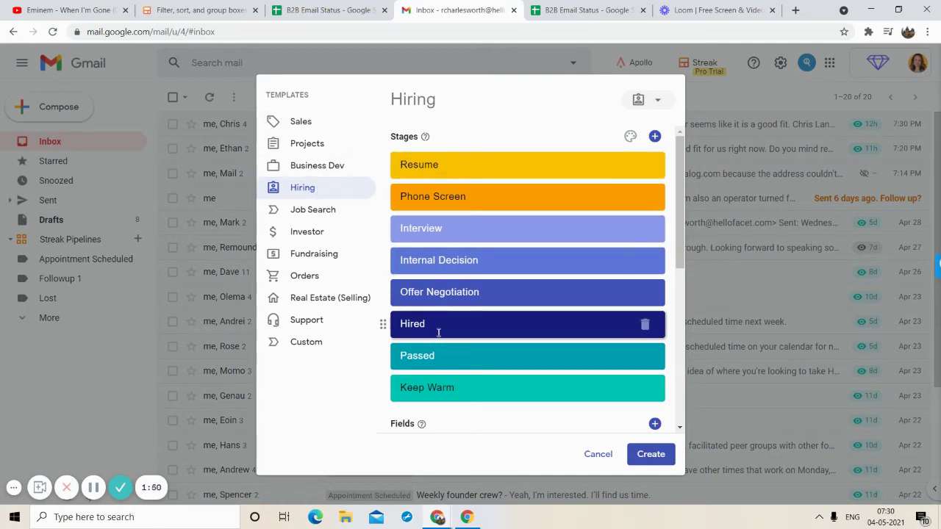
left_click(326, 211)
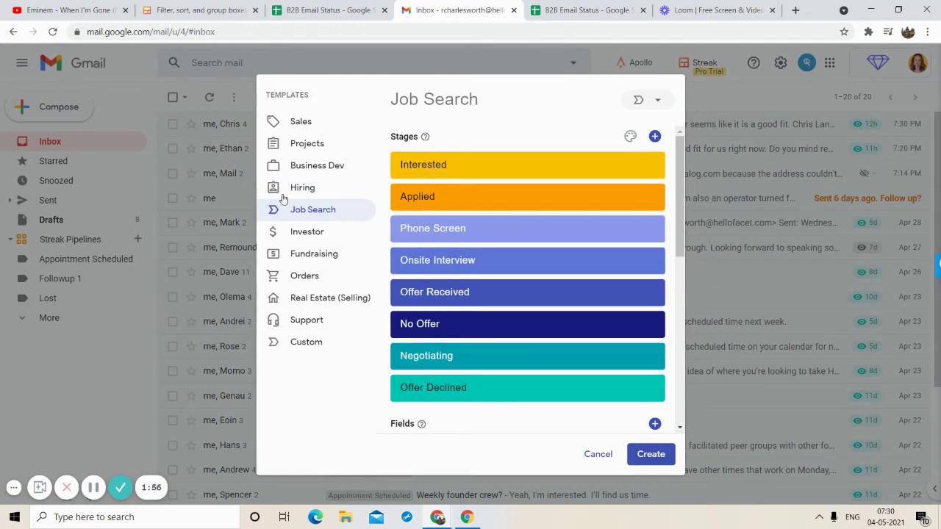
- Try the Custom pipeline template, viewing the available field types and adding a second stage
left_click(340, 350)
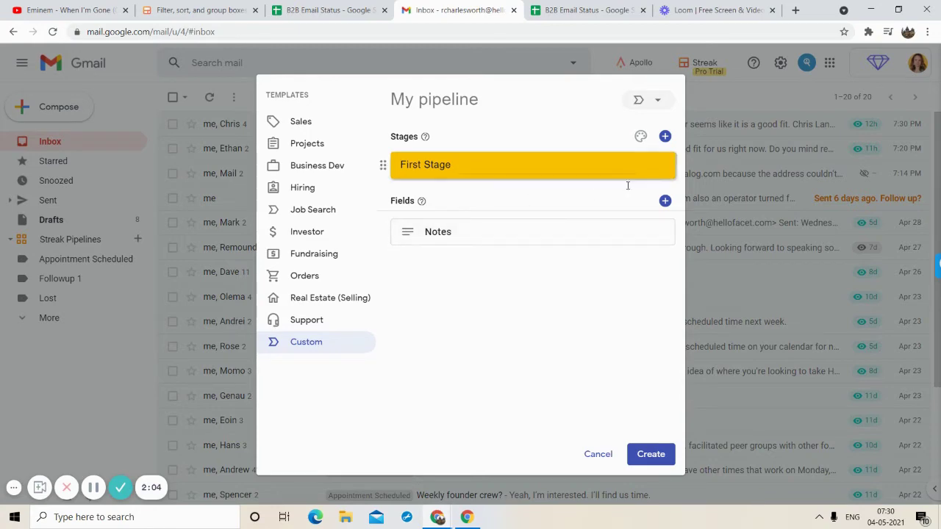
left_click(664, 200)
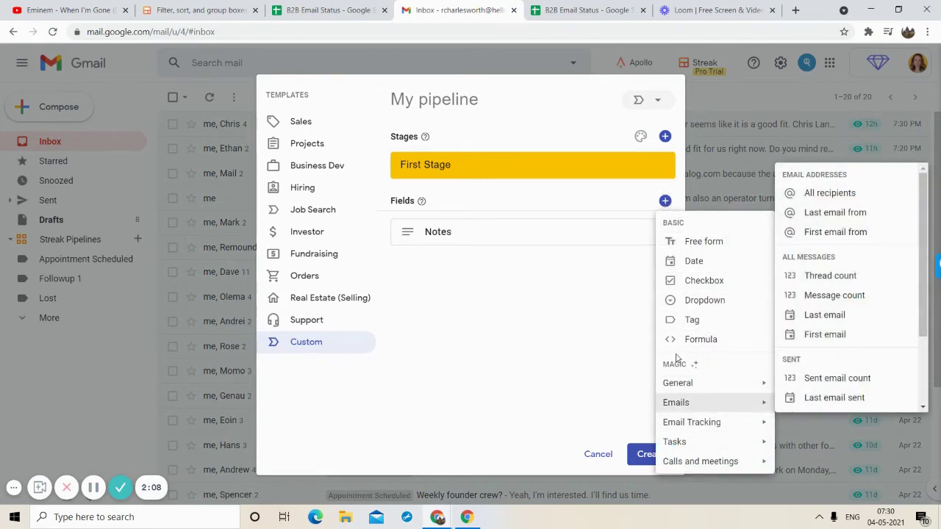
left_click(603, 297)
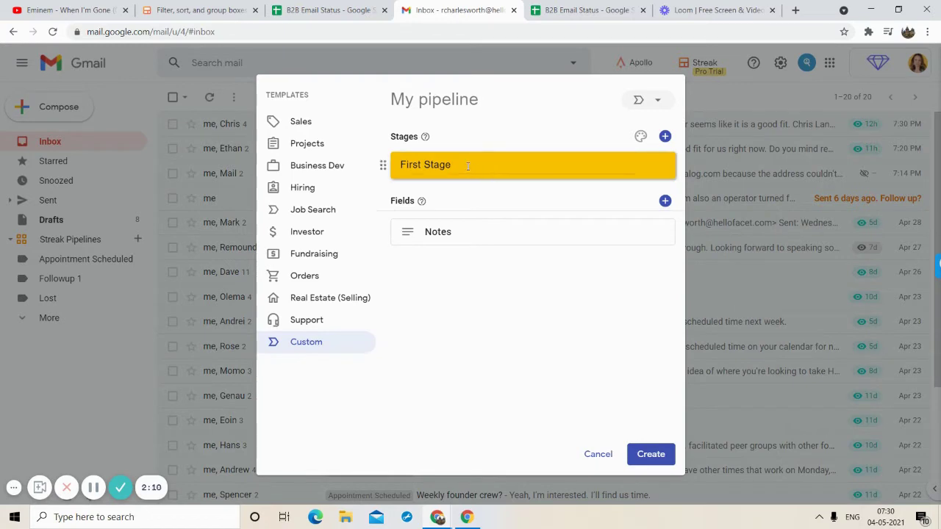
left_click(665, 137)
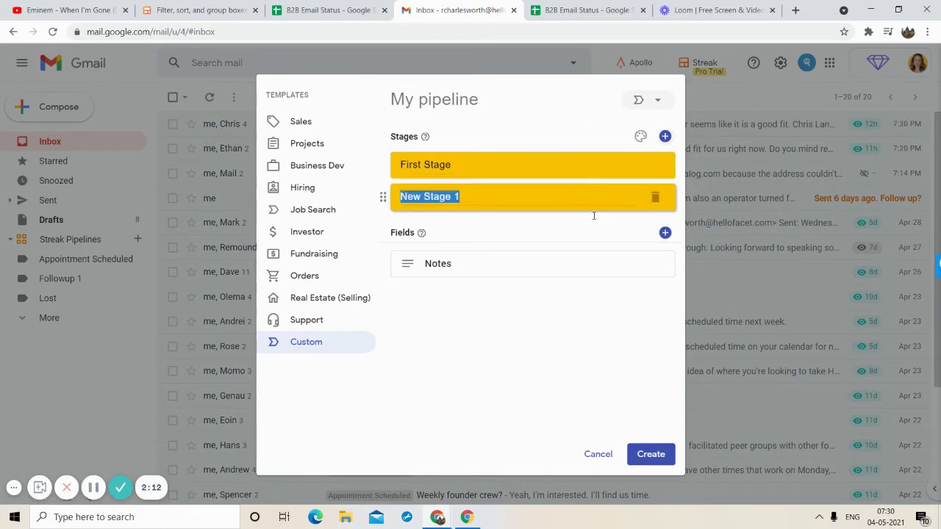
left_click(580, 296)
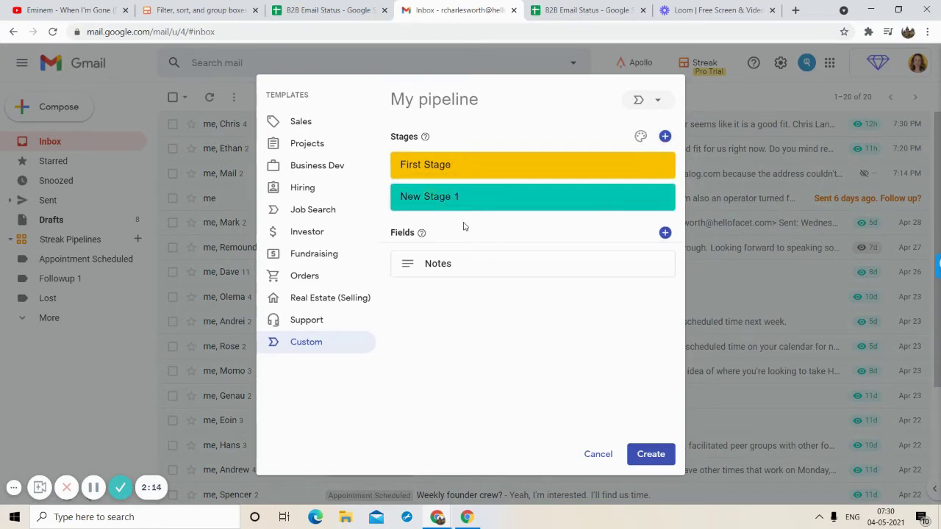
- Choose the Sales template and delete all its stages except Lead
left_click(309, 129)
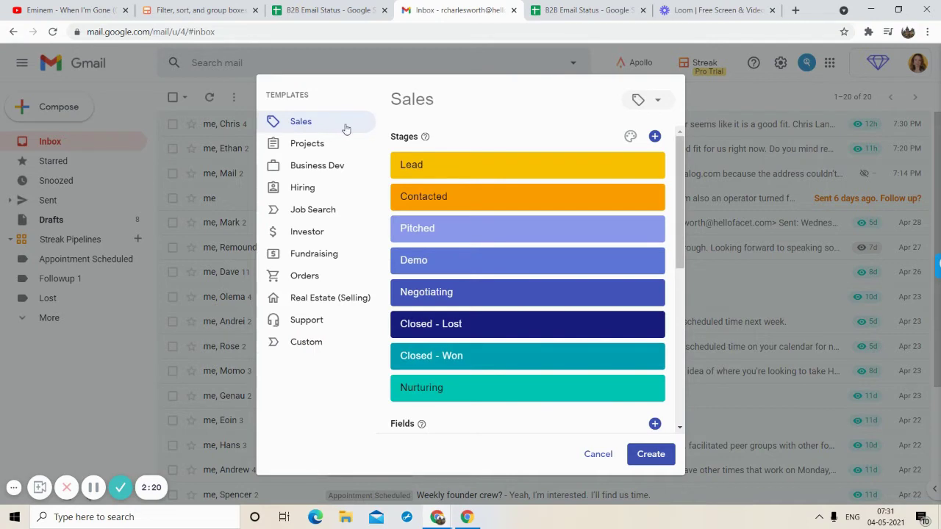
scroll(486, 338, "down", 3)
scroll(483, 348, "up", 3)
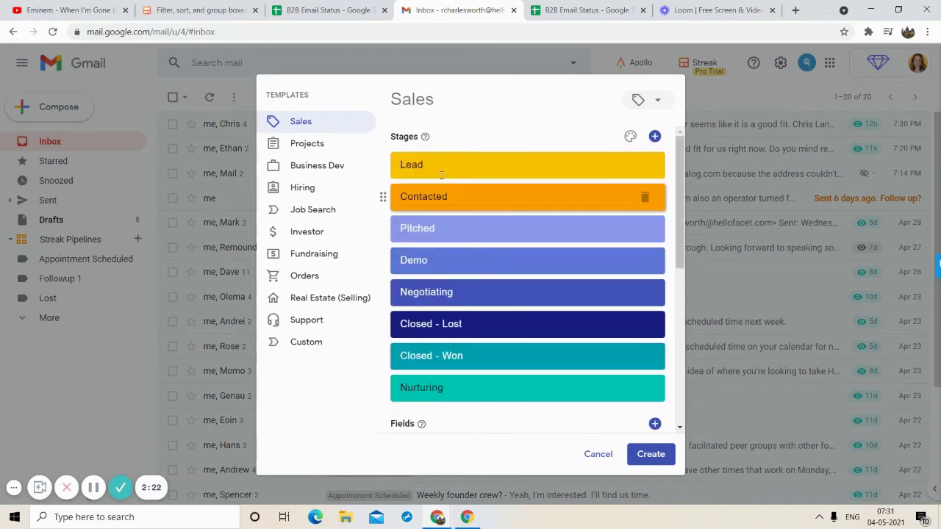
left_click(646, 197)
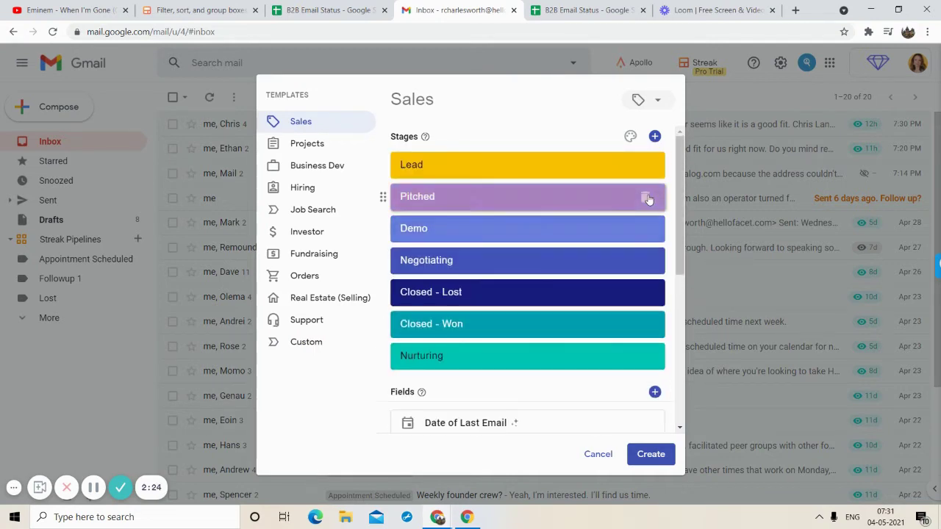
left_click(647, 198)
left_click(646, 197)
left_click(646, 197)
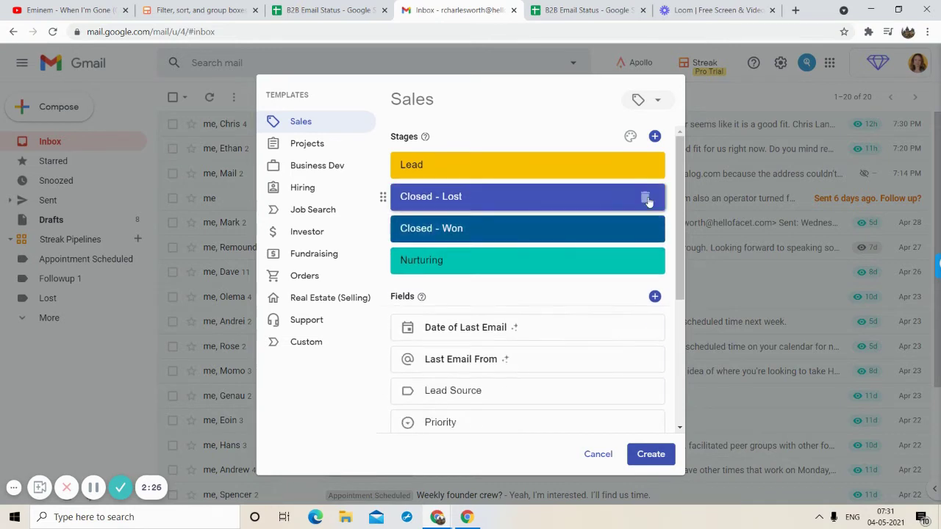
left_click(646, 197)
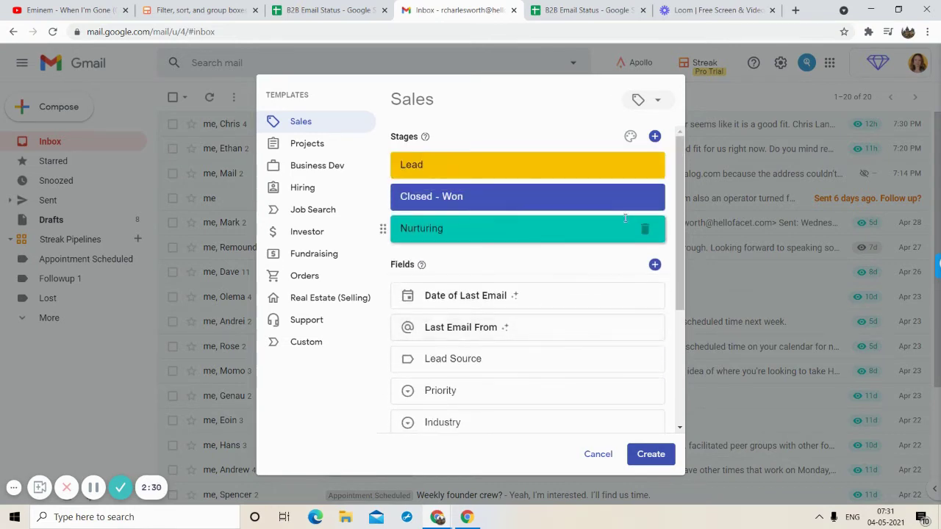
left_click(646, 197)
left_click(647, 197)
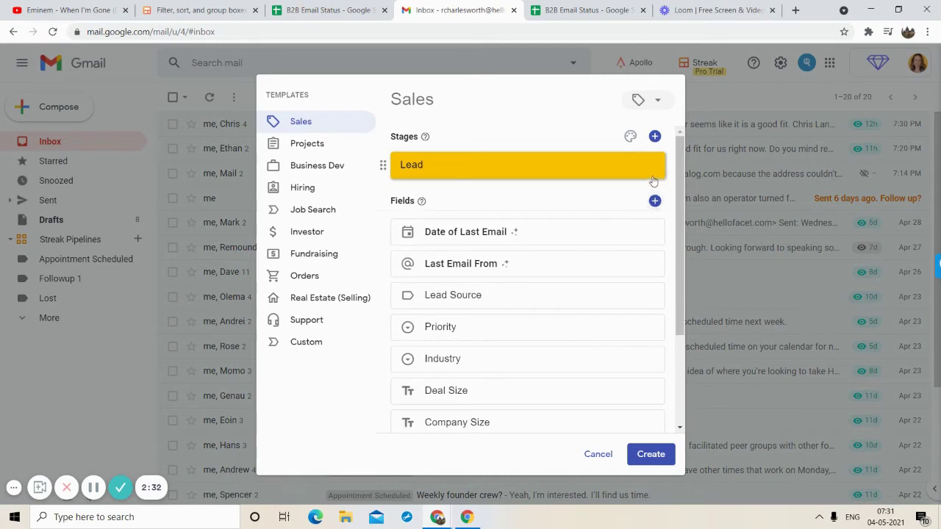
- Rename the Lead stage to "Lead (Contacted)"
left_click(526, 168)
double_click(506, 166)
type("Lead (Contac")
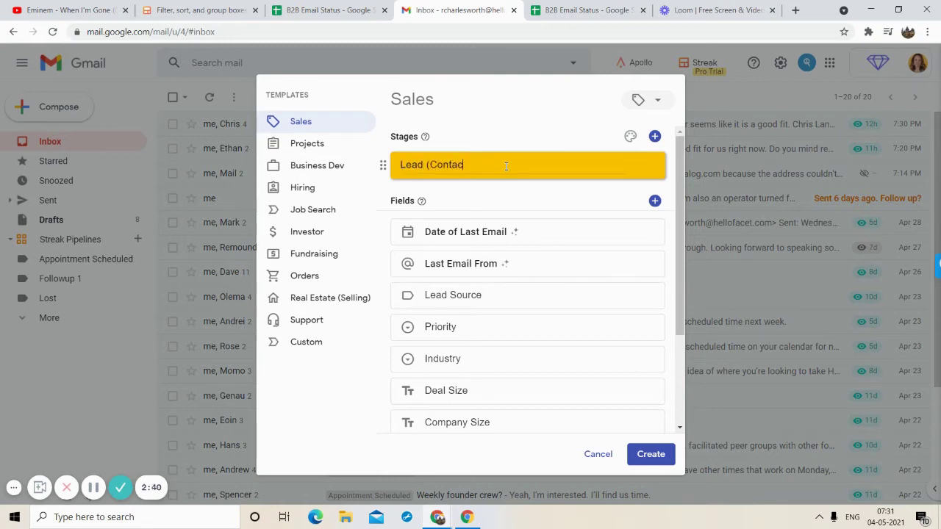
type("ted)")
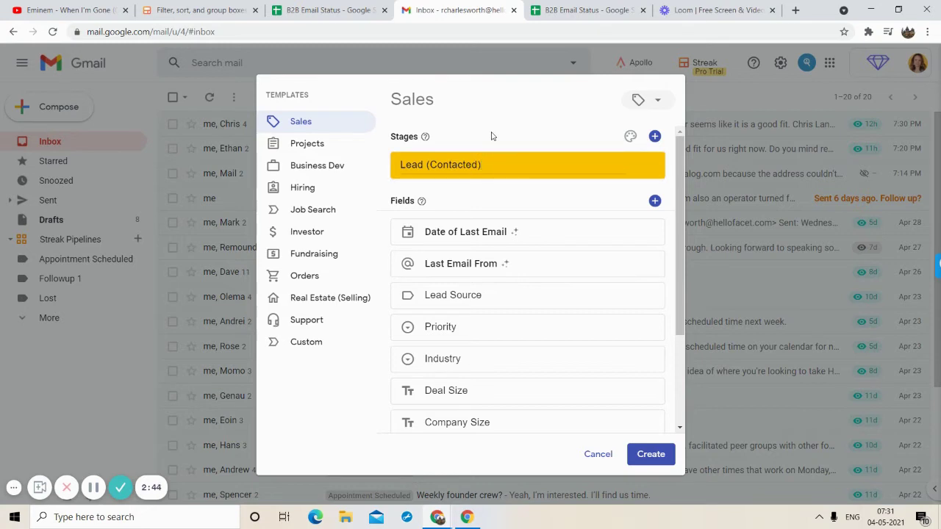
- Add a second stage to the Sales pipeline and name it "Replied"
left_click(654, 138)
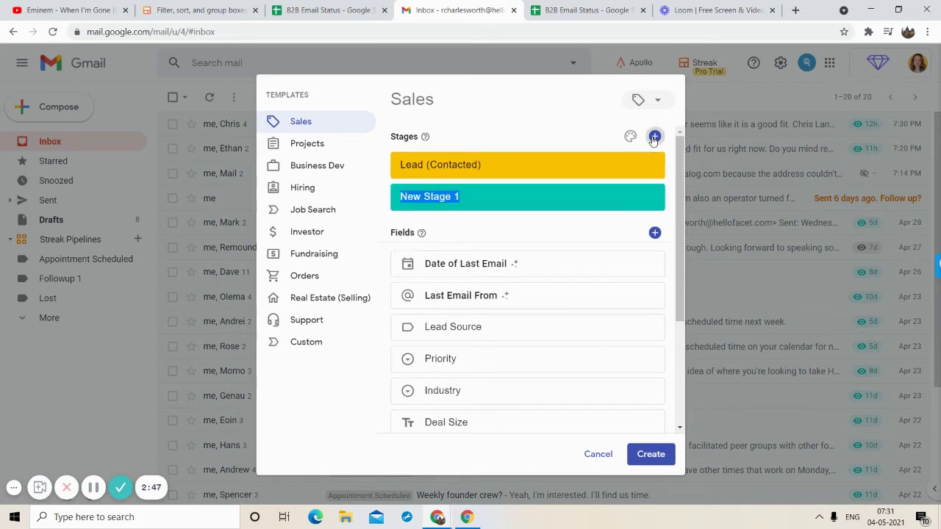
left_click(472, 169)
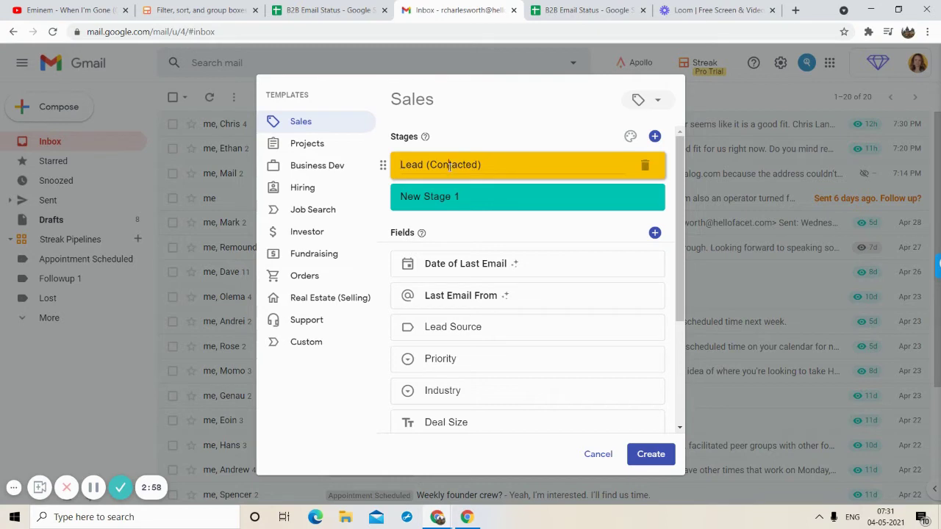
triple_click(449, 166)
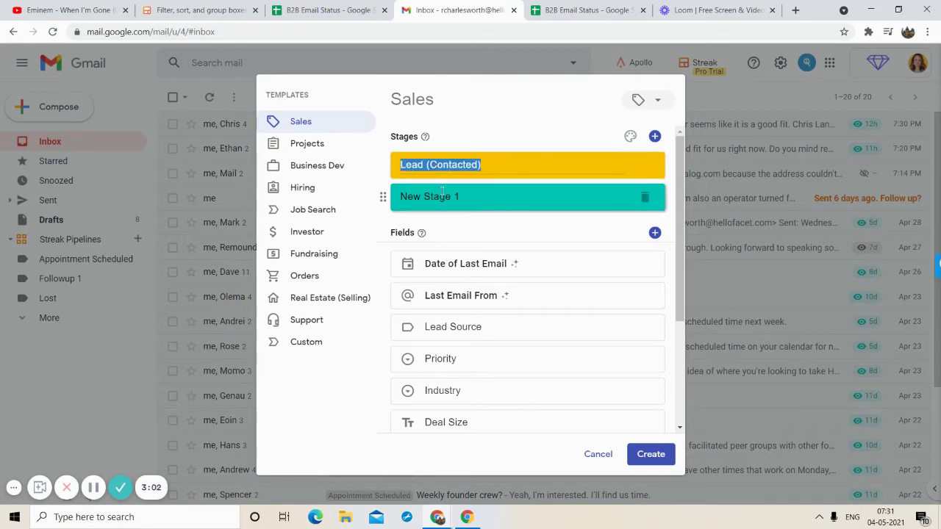
triple_click(447, 197)
type("Replied")
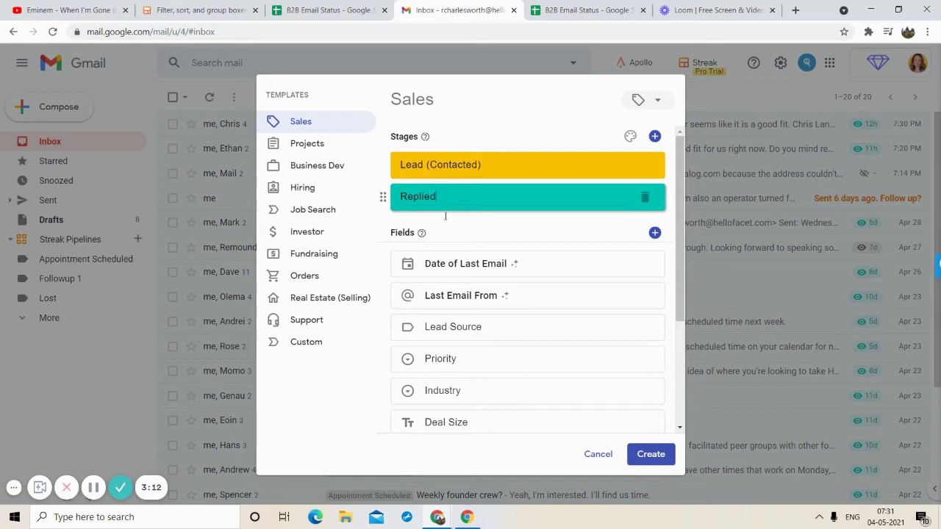
- Add the stages "Scheduled Appointment" and "Followup" below Replied
left_click(655, 136)
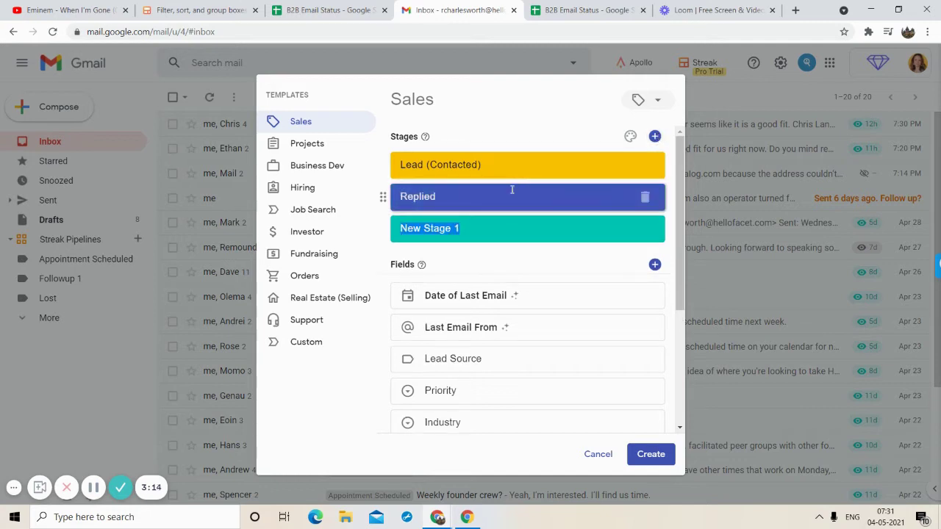
key("BackSpace")
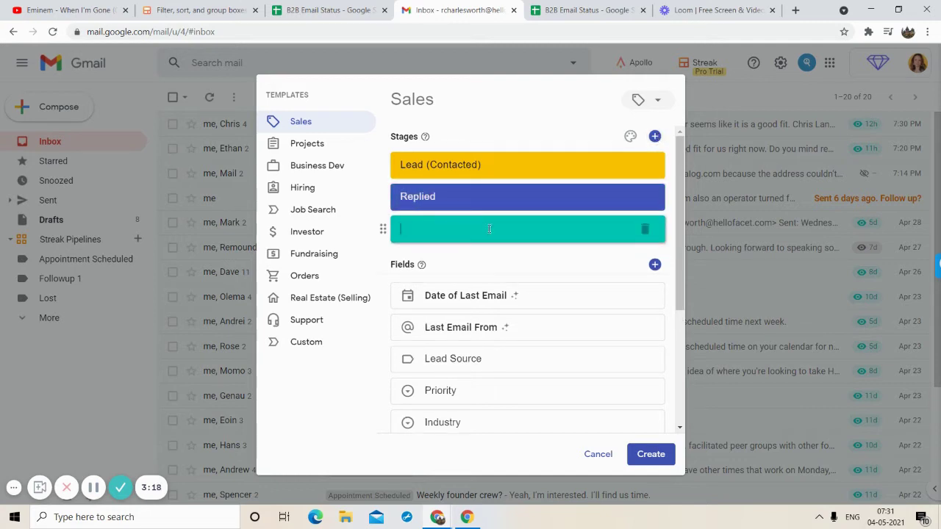
type("Scheduled Appointment")
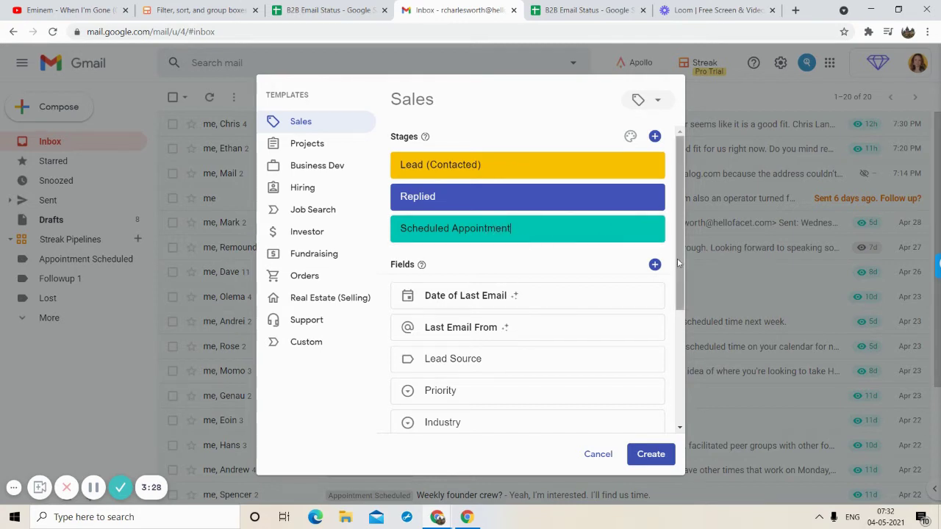
left_click(655, 137)
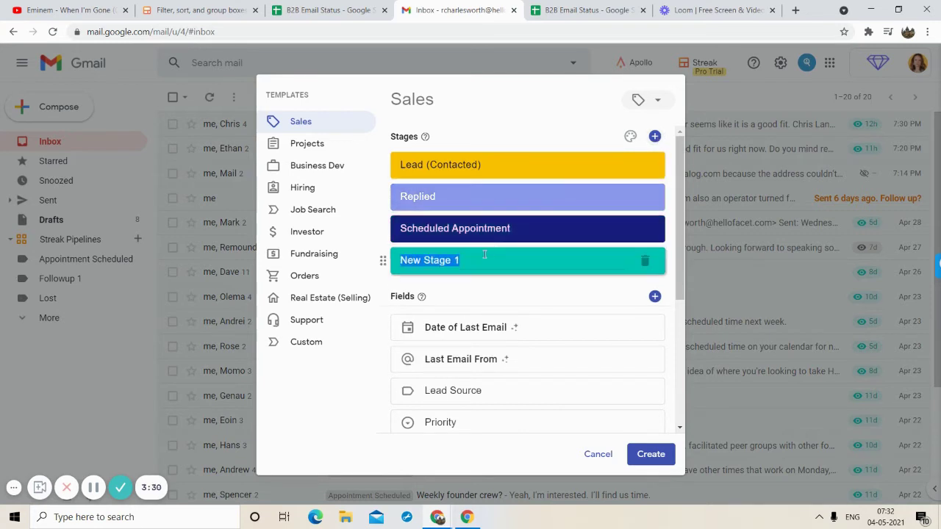
type("Followup")
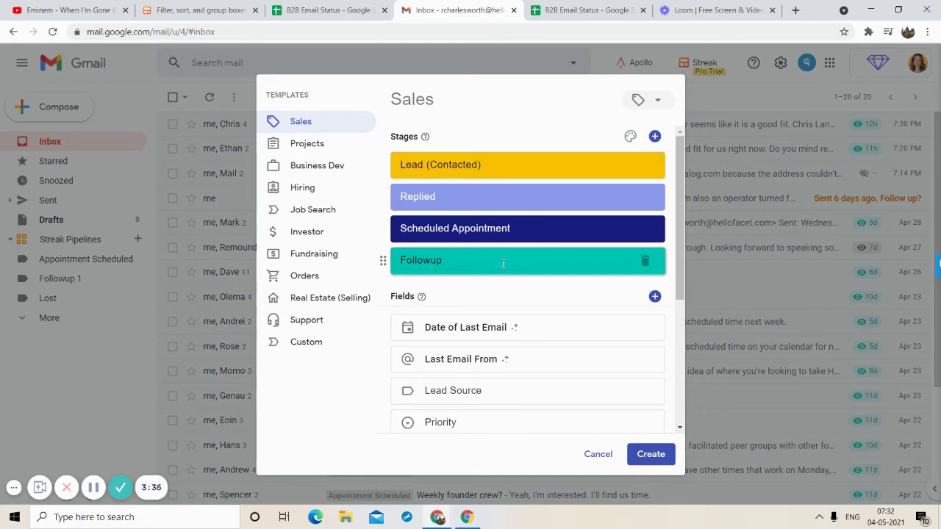
- Add two closing stages named "Contact- Won" and "Contact- Lost" at the end of the stage list
left_click(654, 136)
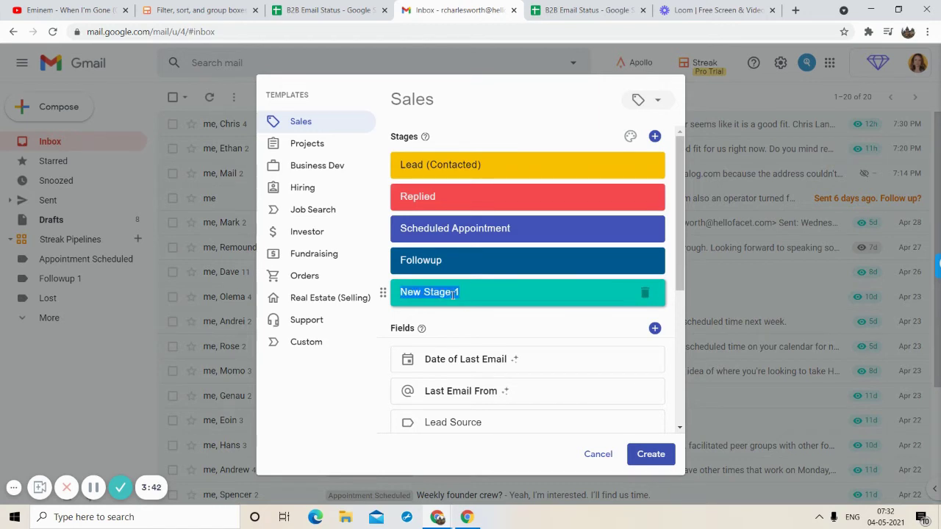
key("BackSpace")
type("Contact- W")
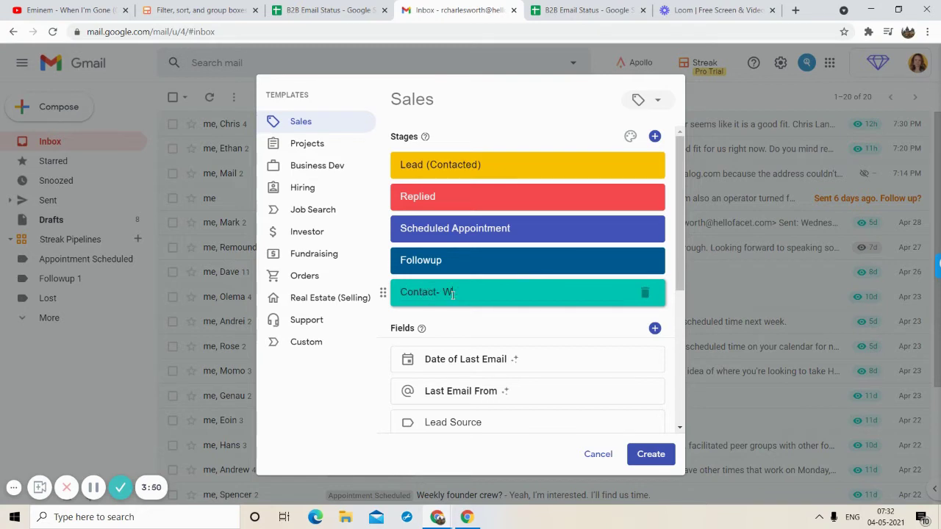
type("on")
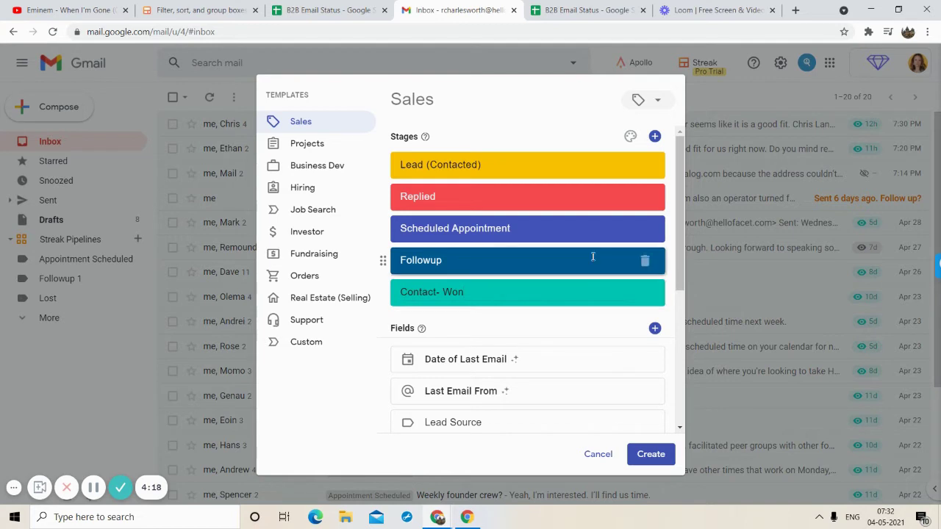
left_click(654, 137)
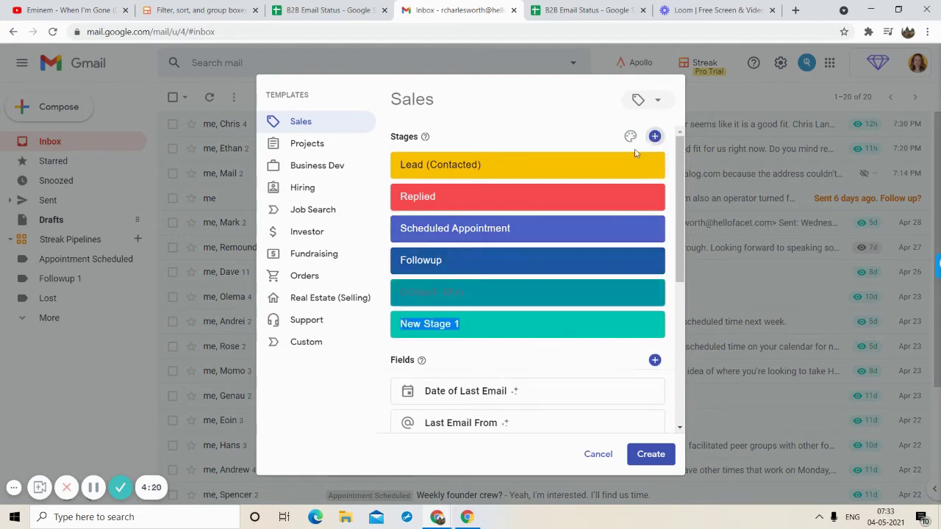
type("Cont")
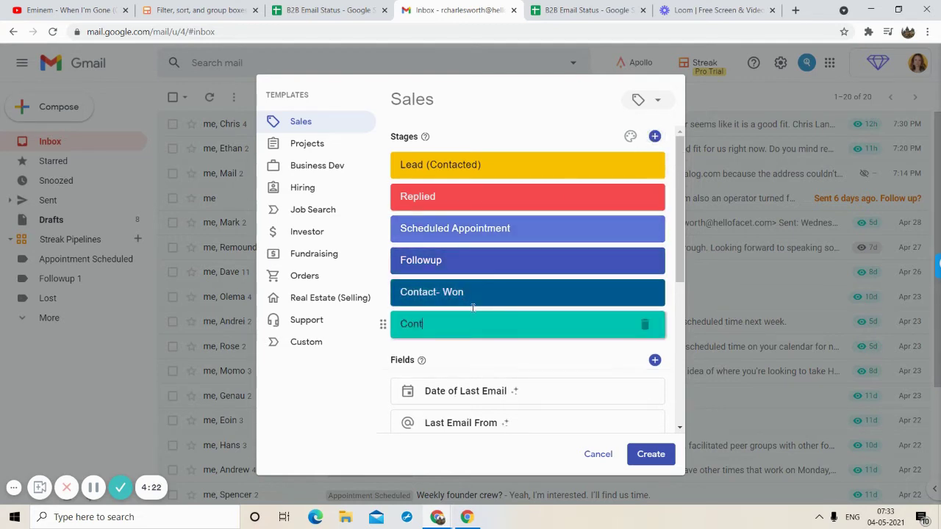
type("act- L")
key("BackSpace")
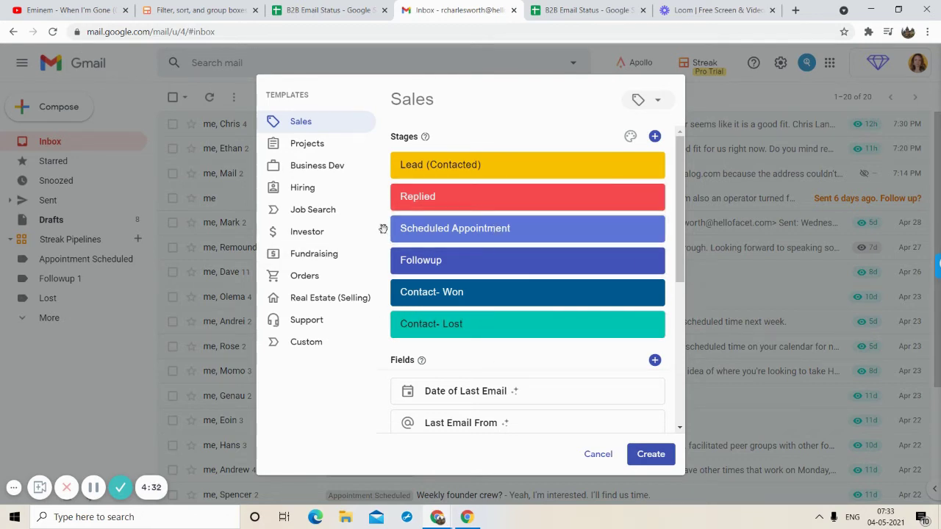
- Move the Scheduled Appointment stage below Followup and look over the Sales template's fields
left_click_drag(383, 228, 380, 257)
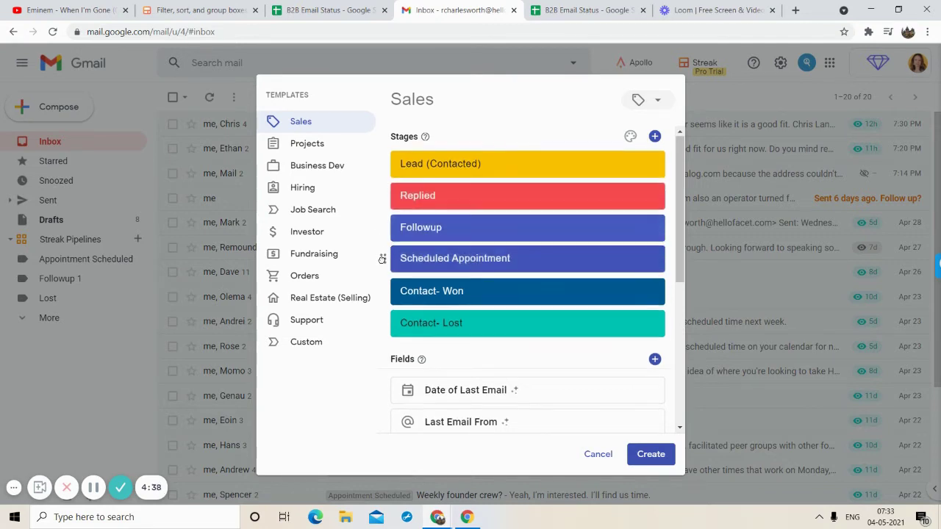
scroll(423, 295, "down", 2)
scroll(426, 316, "up", 2)
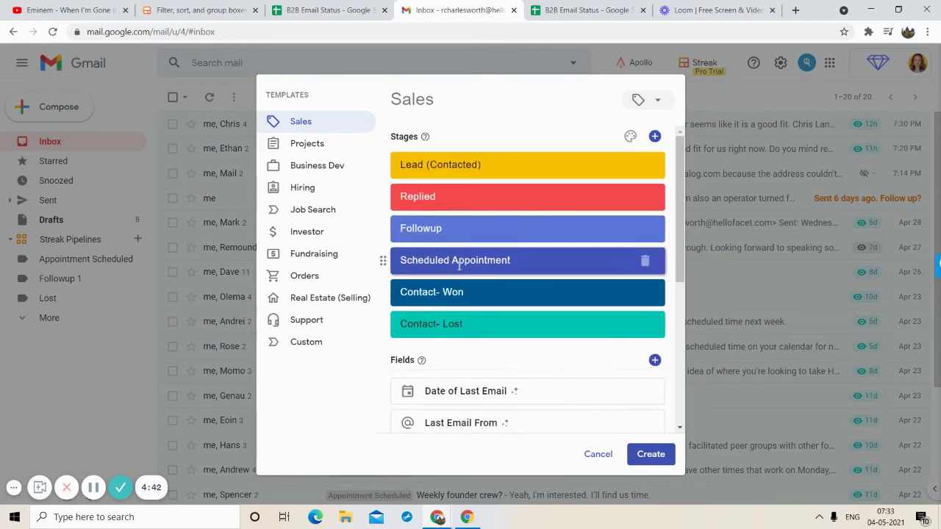
scroll(448, 294, "down", 4)
scroll(445, 316, "up", 3)
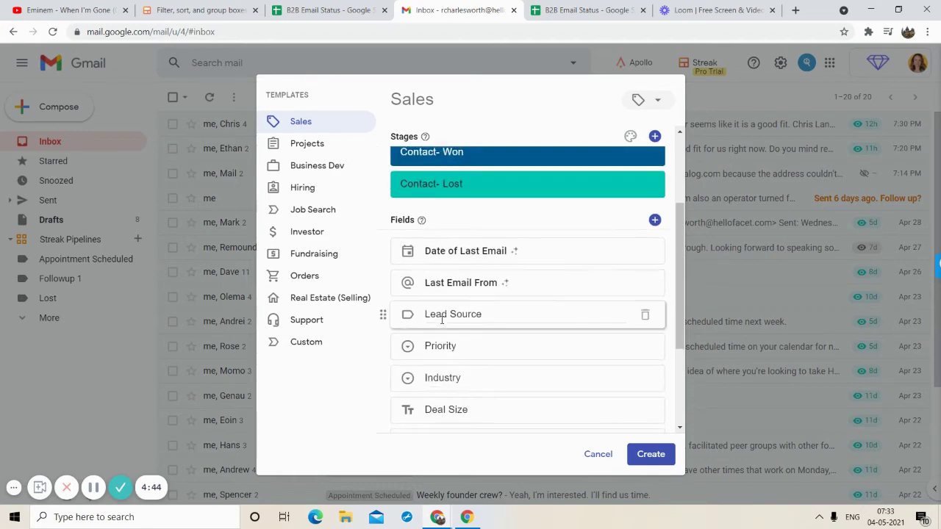
- Examine the Sales template's default fields, from Date of Last Email down to Notes
scroll(442, 320, "down", 3)
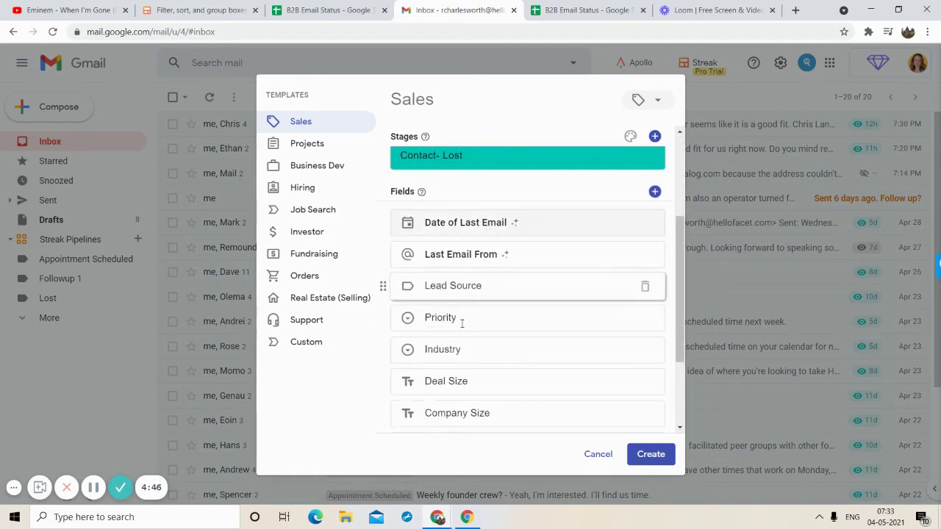
scroll(449, 339, "down", 3)
scroll(447, 359, "up", 5)
scroll(446, 361, "down", 5)
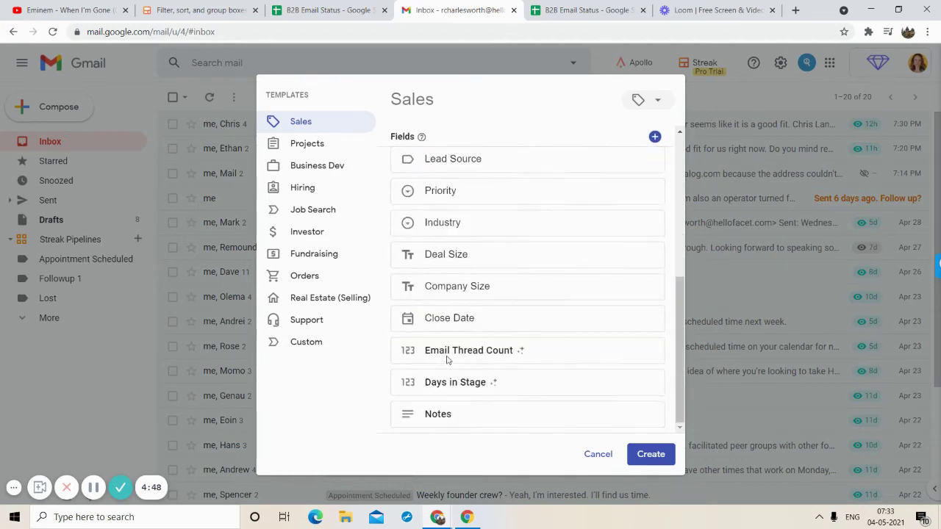
scroll(455, 250, "up", 1)
scroll(479, 189, "up", 1)
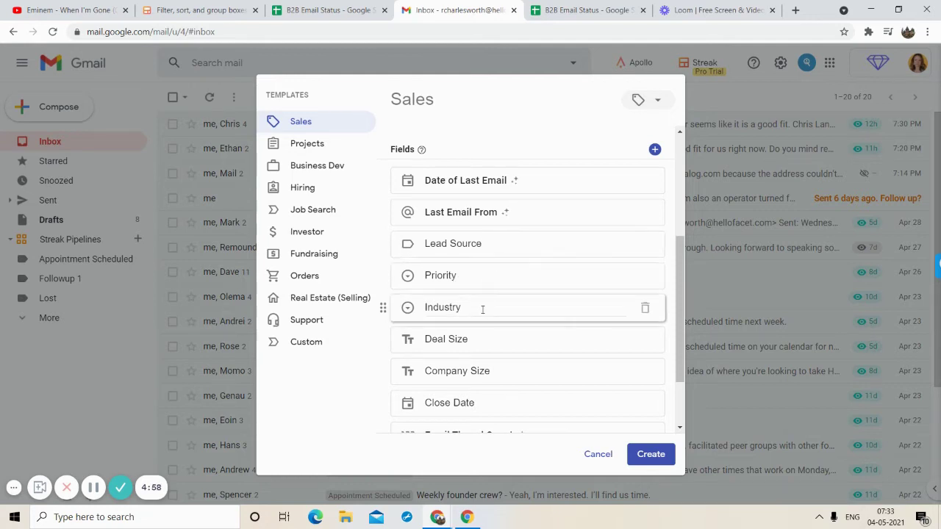
scroll(481, 301, "down", 2)
- Clear the name of the Industry field and enter "Industry" again
left_click(482, 266)
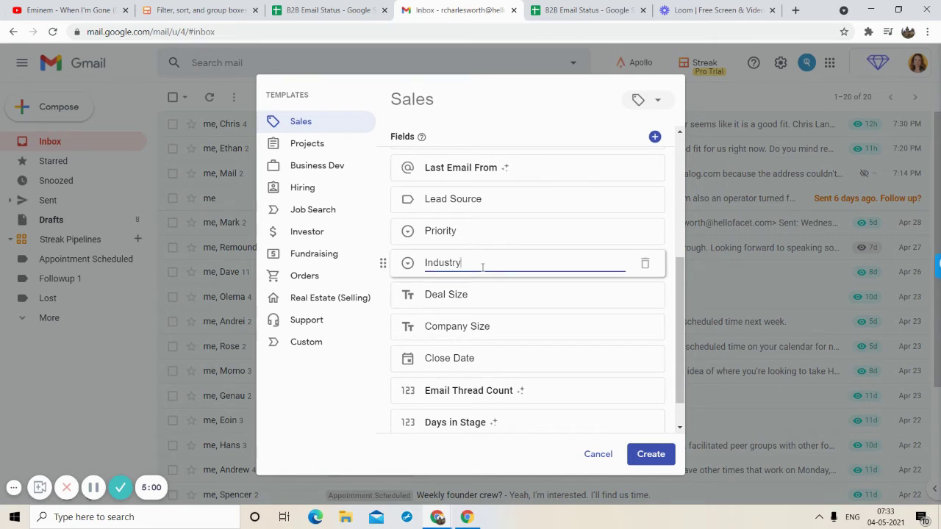
key("BackSpace")
key("BackSpace")
key("BackSpace")
key("BackSpace")
key("BackSpace")
key("BackSpace")
key("BackSpace")
type("Indust")
scroll(515, 361, "down", 1)
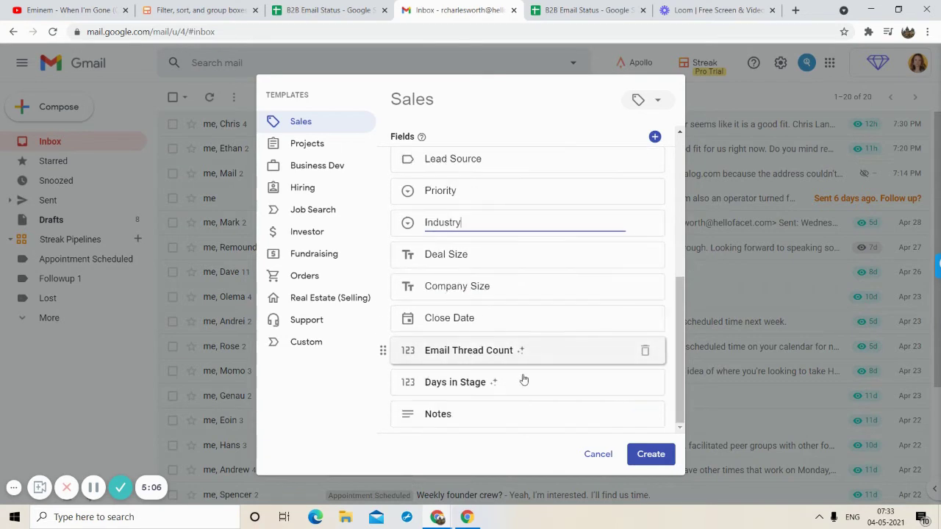
- Create the Sales pipeline with its sharing set to Private
scroll(580, 301, "up", 5)
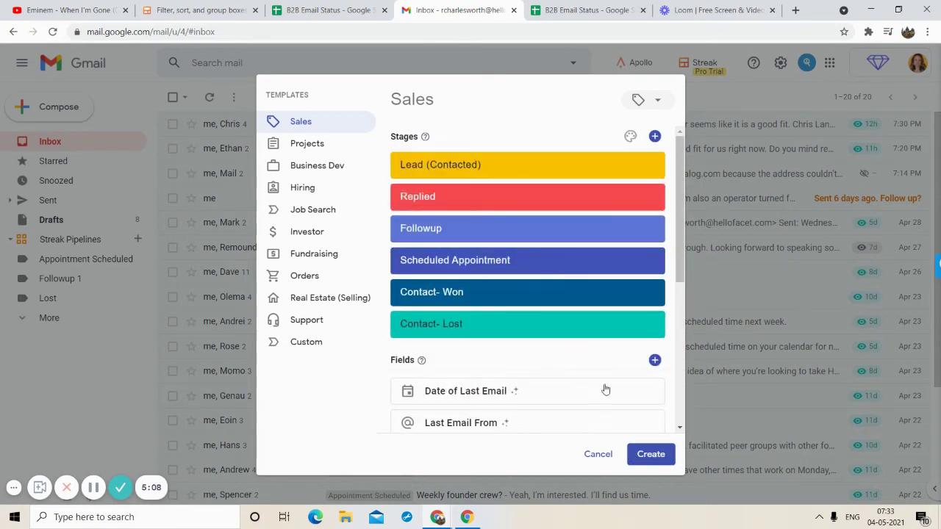
left_click(650, 454)
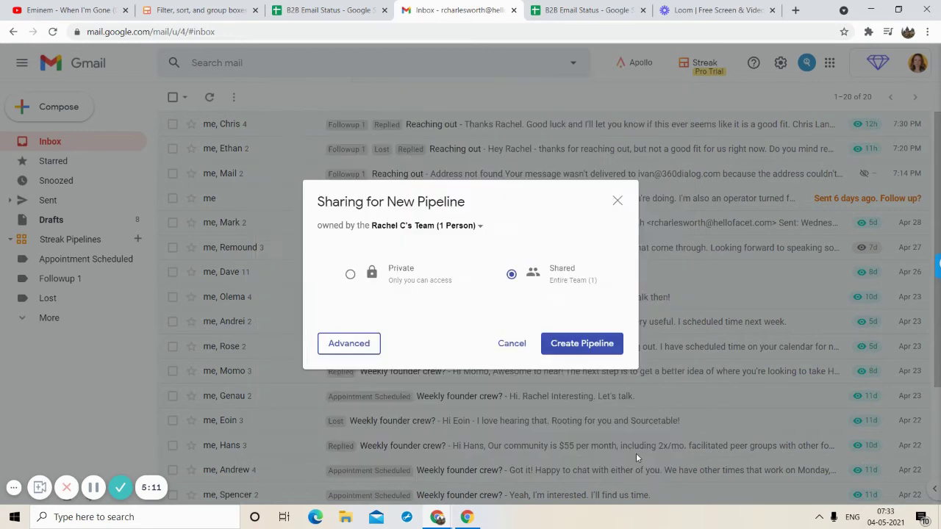
left_click(390, 279)
left_click(574, 344)
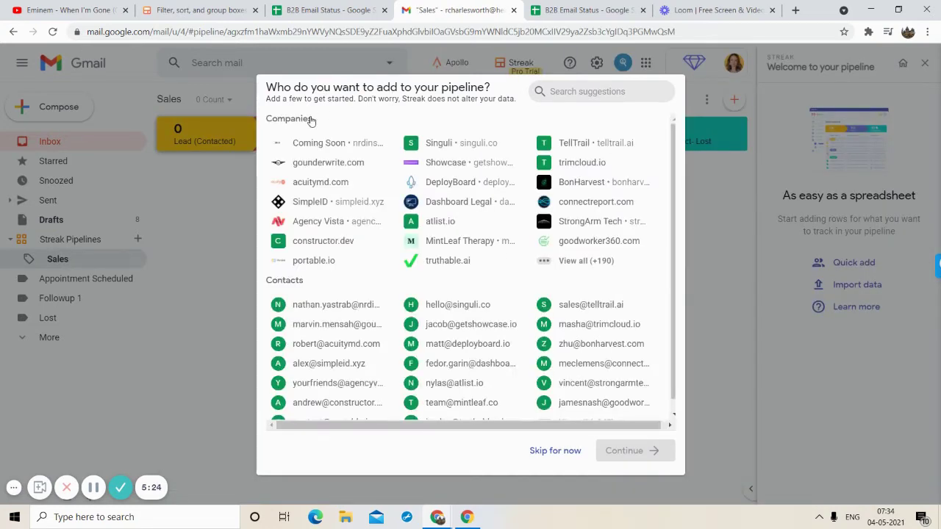
- Look over the suggested companies and contacts and skip adding any to the new pipeline
scroll(330, 359, "down", 1)
scroll(330, 359, "up", 1)
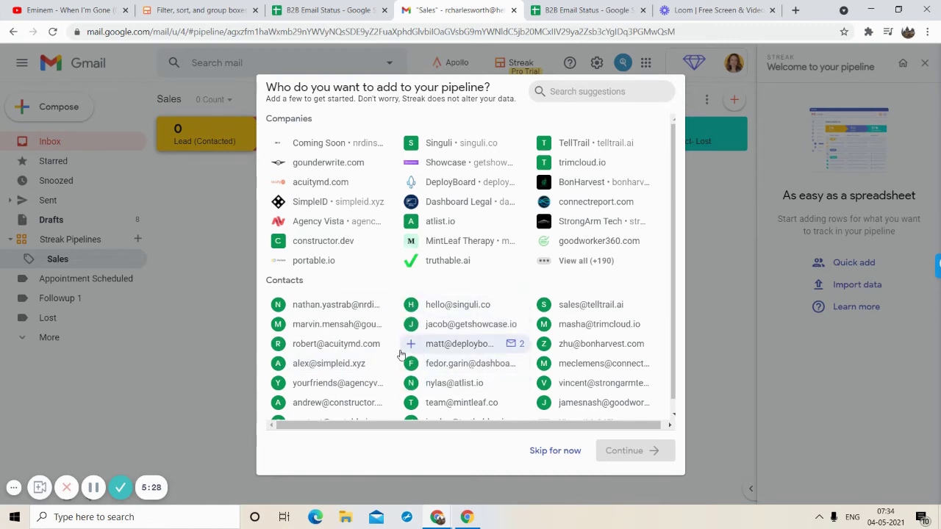
scroll(405, 316, "down", 1)
scroll(407, 301, "up", 1)
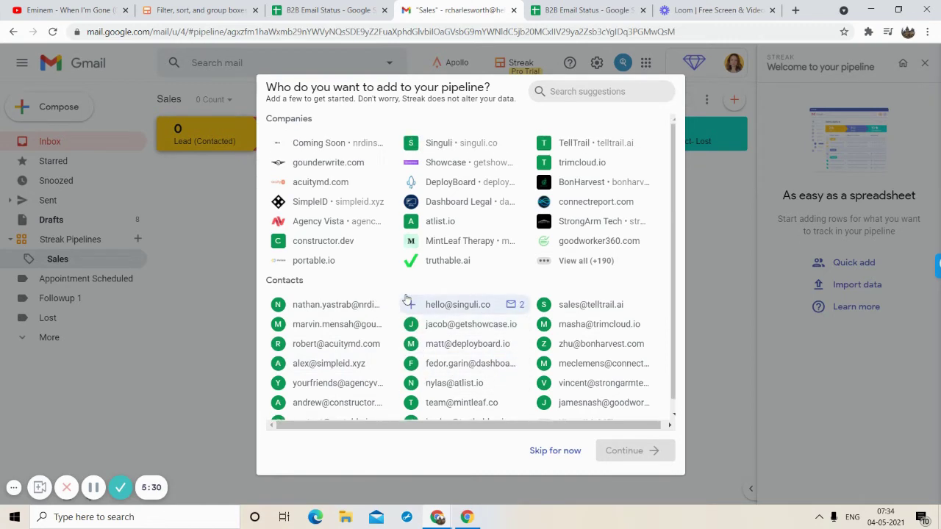
scroll(362, 365, "down", 1)
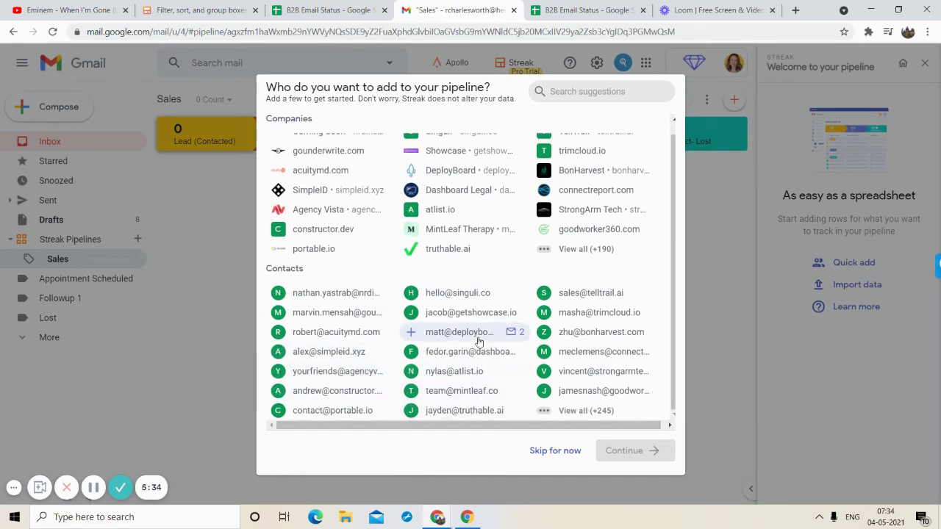
scroll(478, 342, "up", 1)
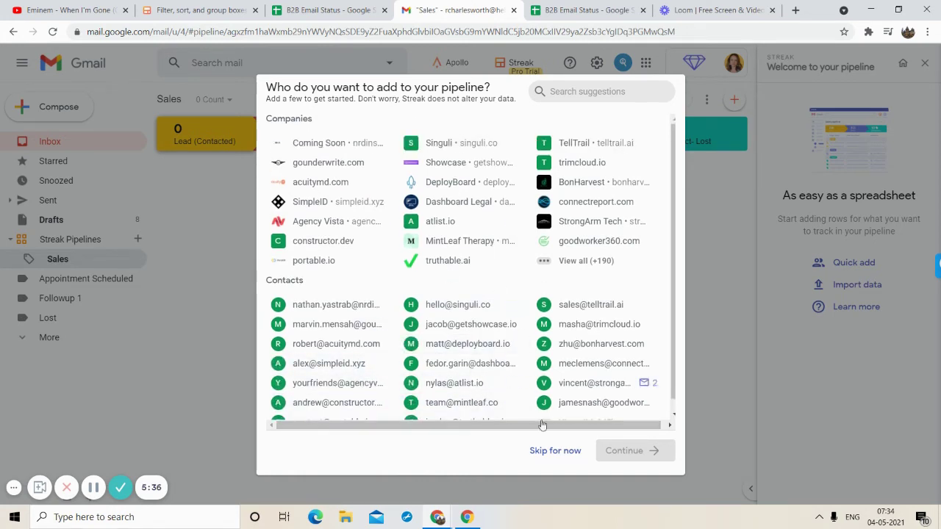
left_click(553, 451)
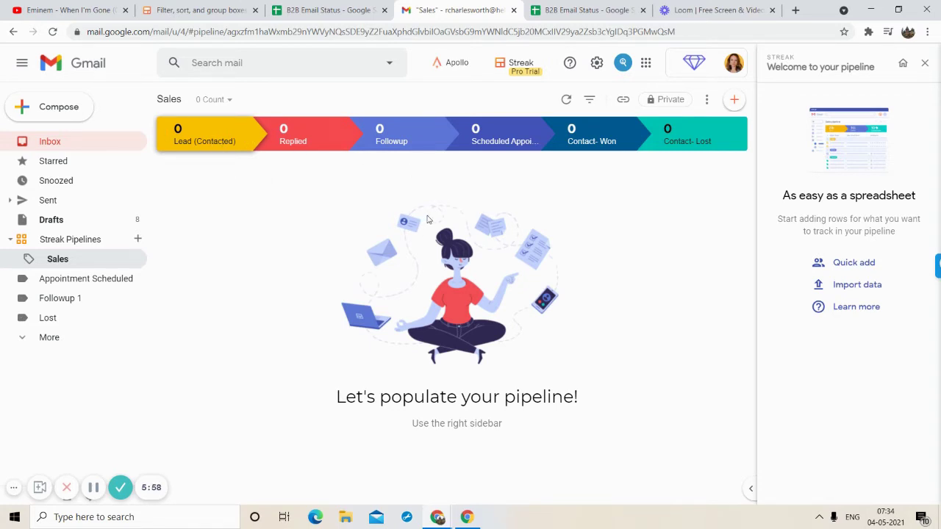
- Look through the full list of recent contacts offered by Quick add and return to the pipeline's welcome page
left_click(842, 265)
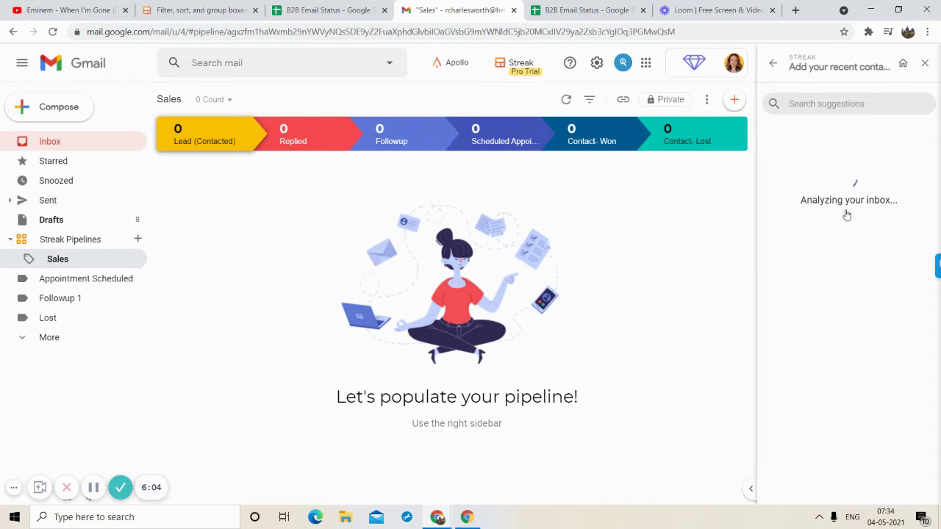
scroll(822, 344, "down", 3)
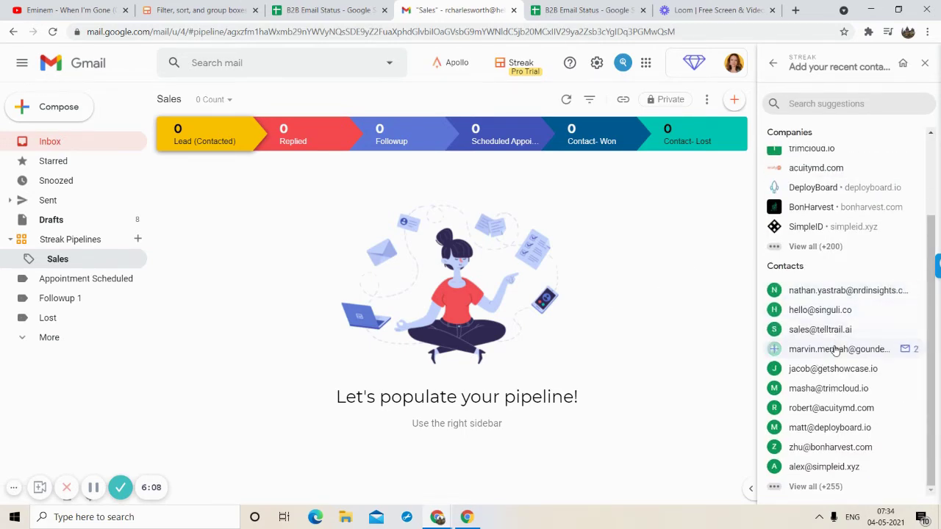
scroll(834, 352, "up", 2)
scroll(836, 351, "down", 2)
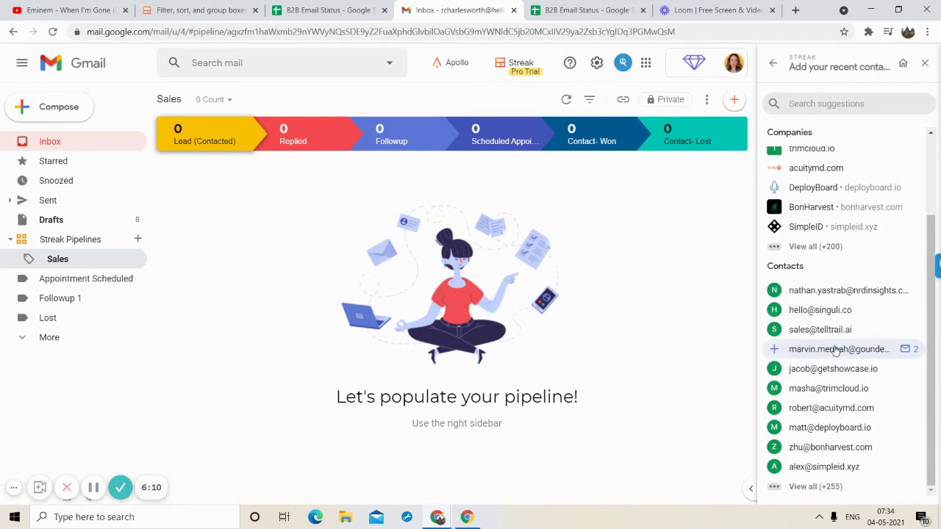
left_click(807, 487)
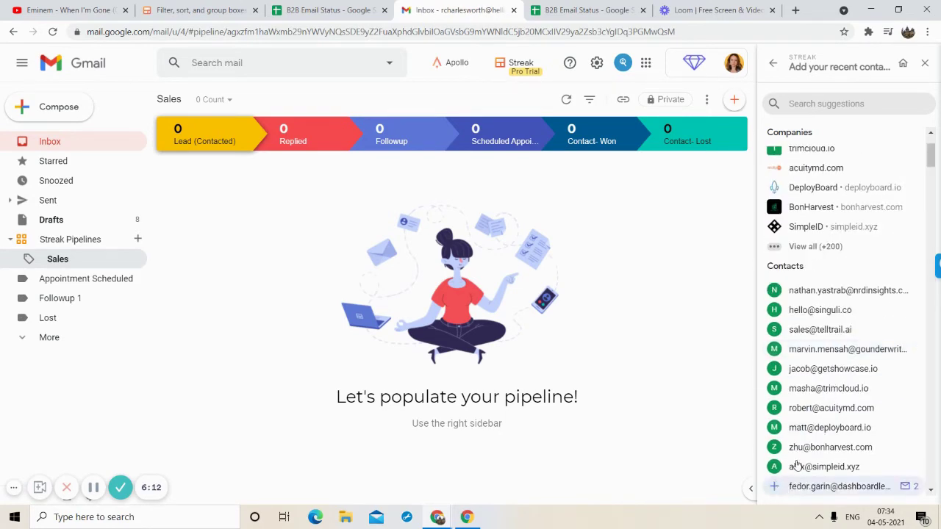
scroll(800, 451, "down", 5)
scroll(799, 452, "down", 15)
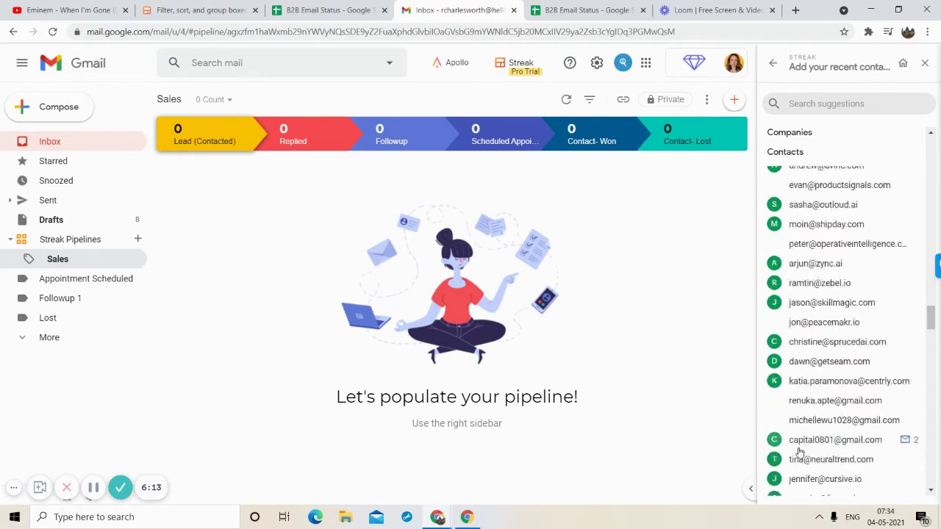
scroll(799, 452, "up", 20)
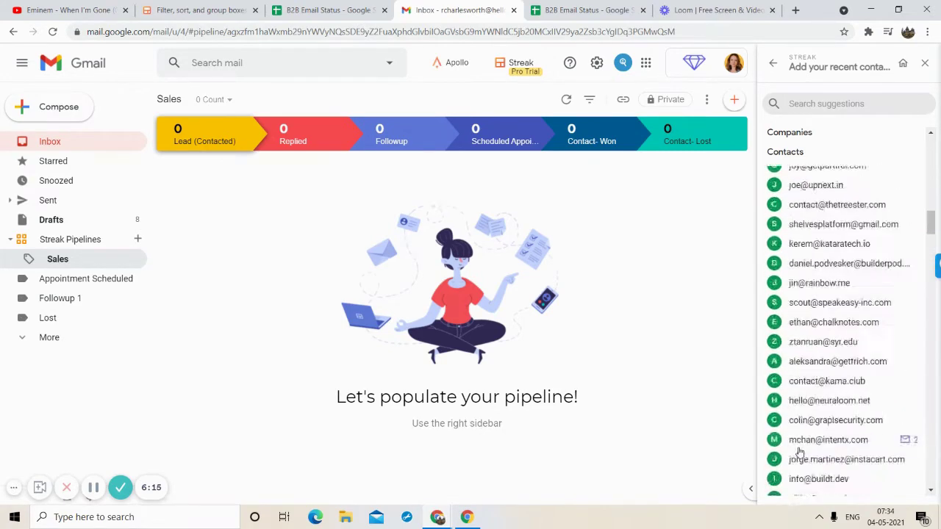
left_click(773, 63)
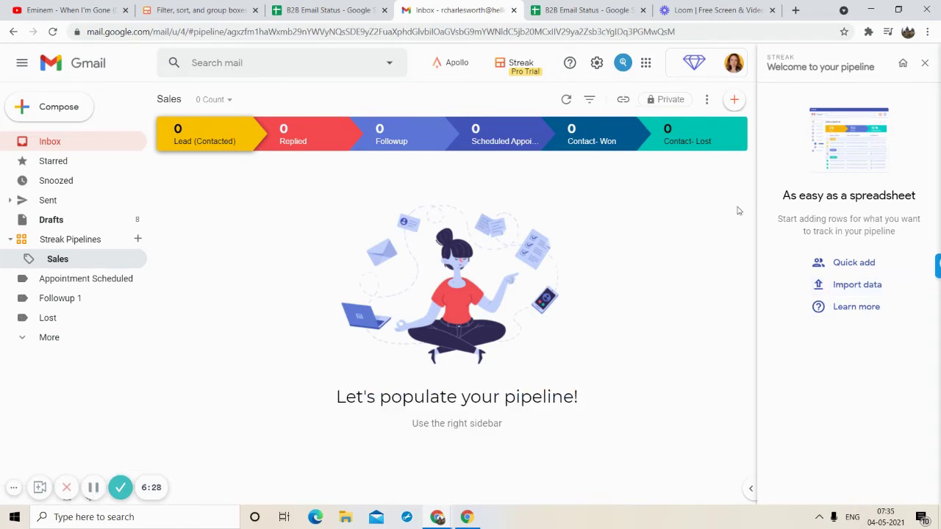
- Start a data import and examine the lead rows and column headings in the B2B Email Status spreadsheet
left_click(836, 289)
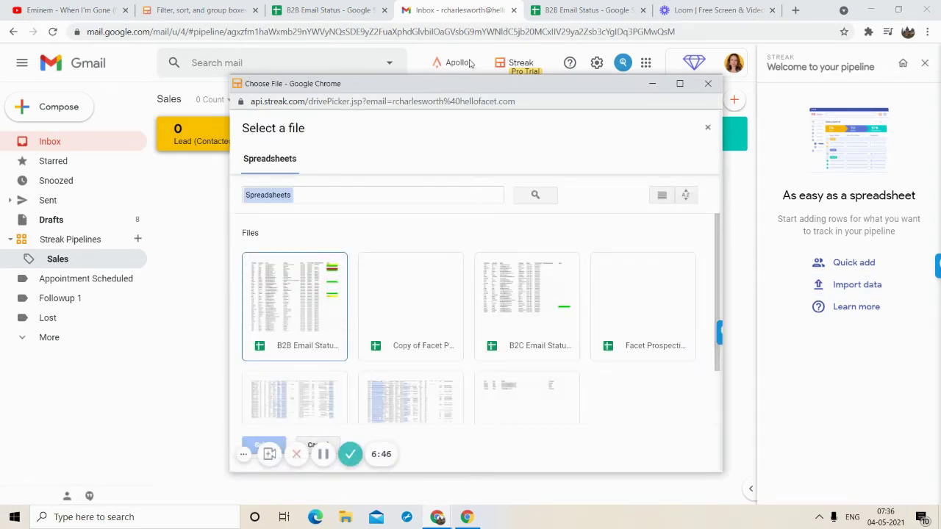
left_click(581, 9)
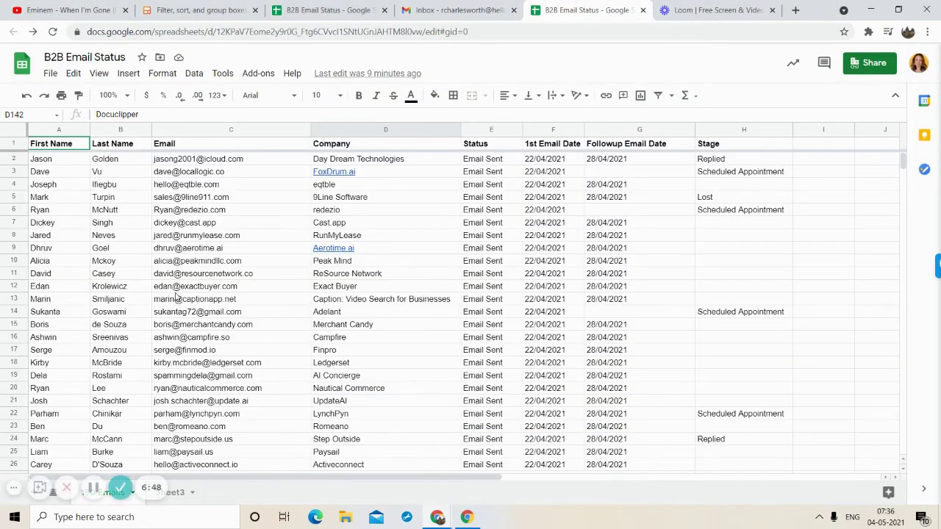
scroll(177, 272, "down", 4)
scroll(176, 295, "up", 4)
scroll(180, 390, "down", 3)
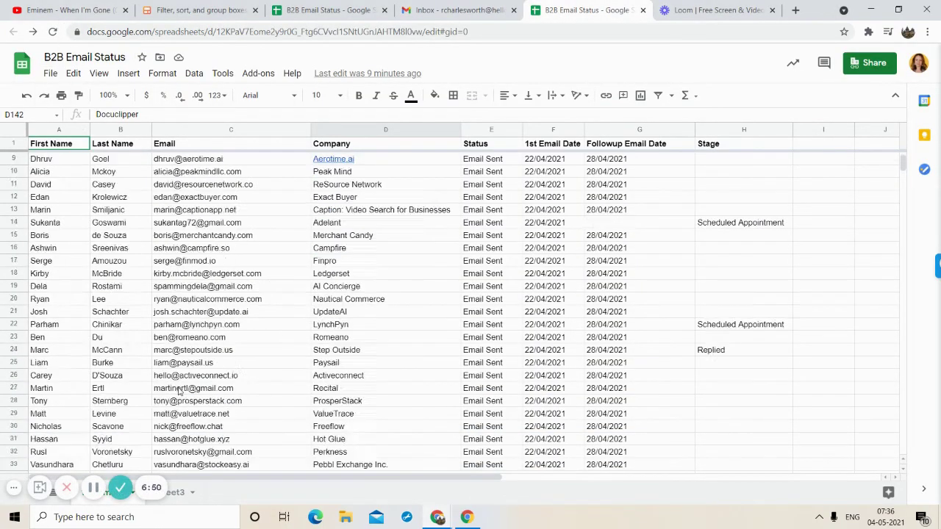
scroll(178, 390, "up", 3)
scroll(138, 406, "down", 6)
scroll(140, 405, "up", 6)
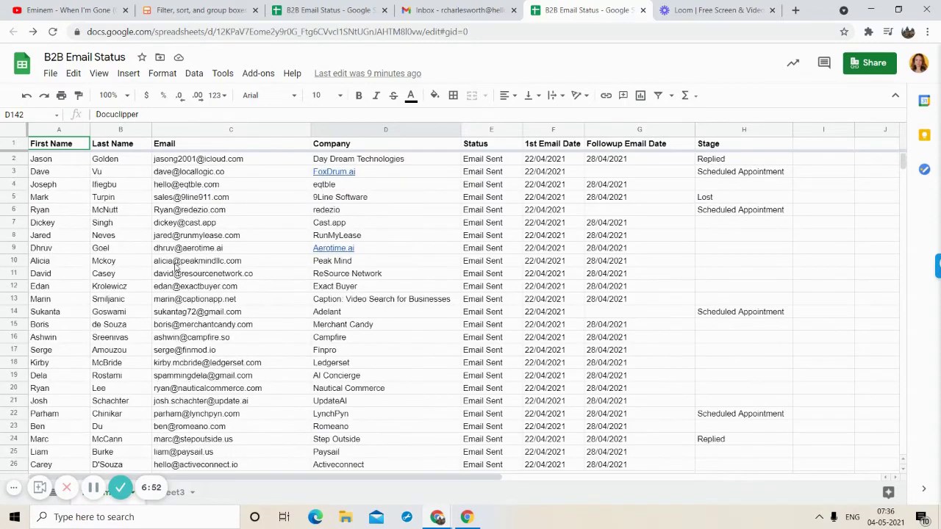
scroll(177, 342, "down", 11)
scroll(171, 342, "down", 20)
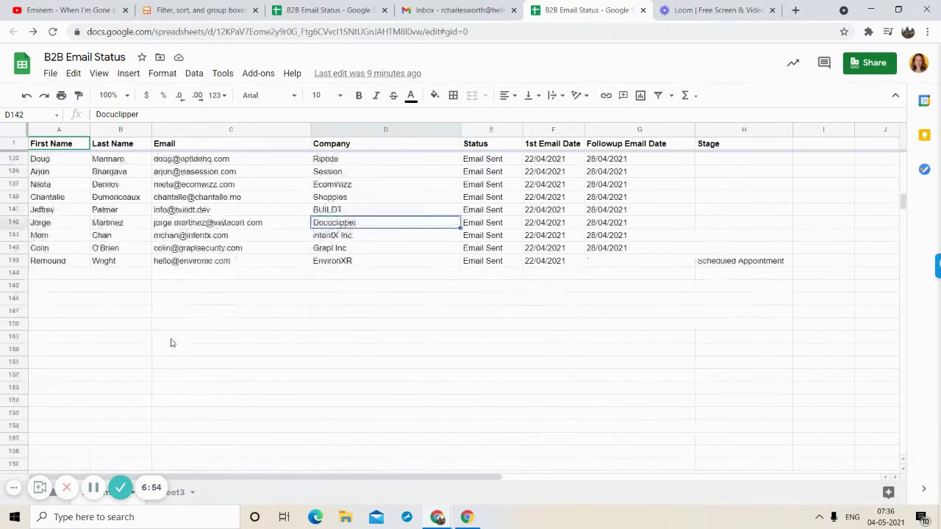
scroll(171, 342, "up", 4)
scroll(172, 342, "up", 20)
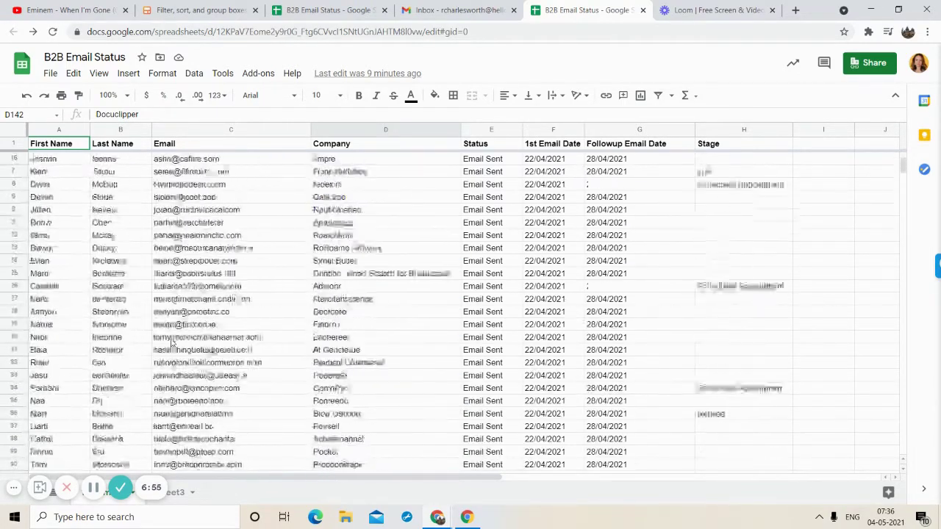
- Return to the Sales pipeline in Gmail and reopen the spreadsheet picker for importing data
left_click(465, 10)
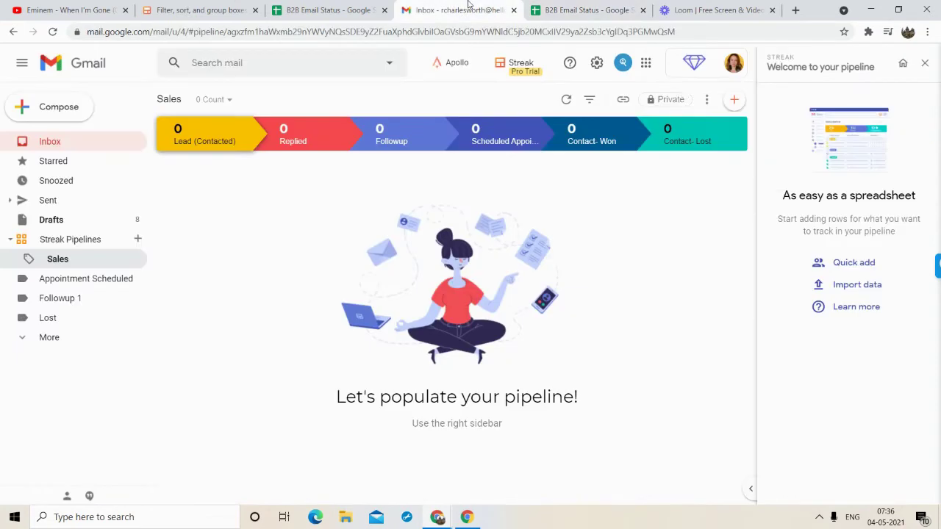
left_click(836, 287)
left_click(783, 305)
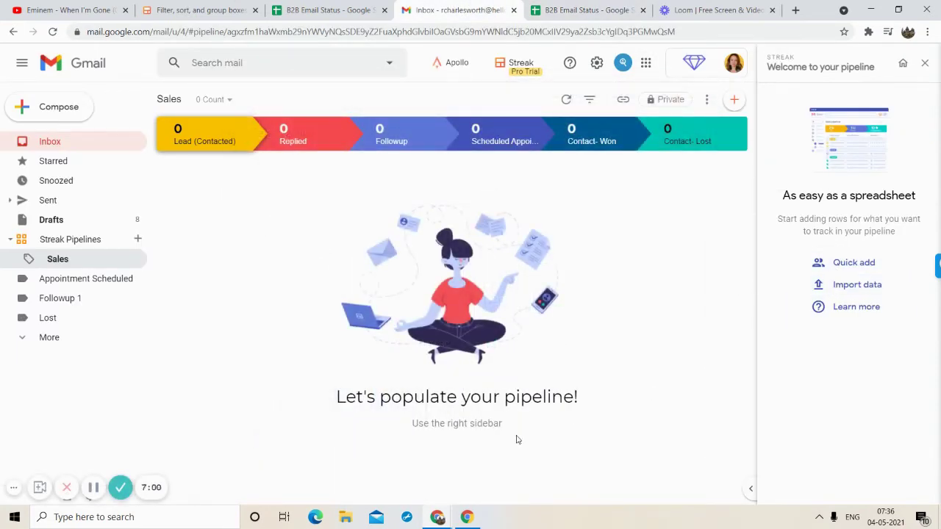
left_click(439, 517)
mouse_move(498, 467)
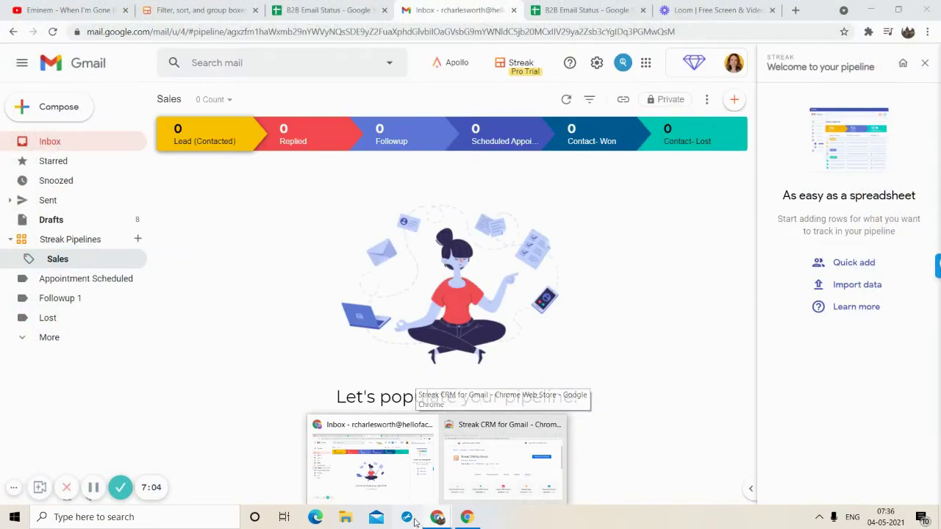
left_click(394, 467)
left_click(868, 293)
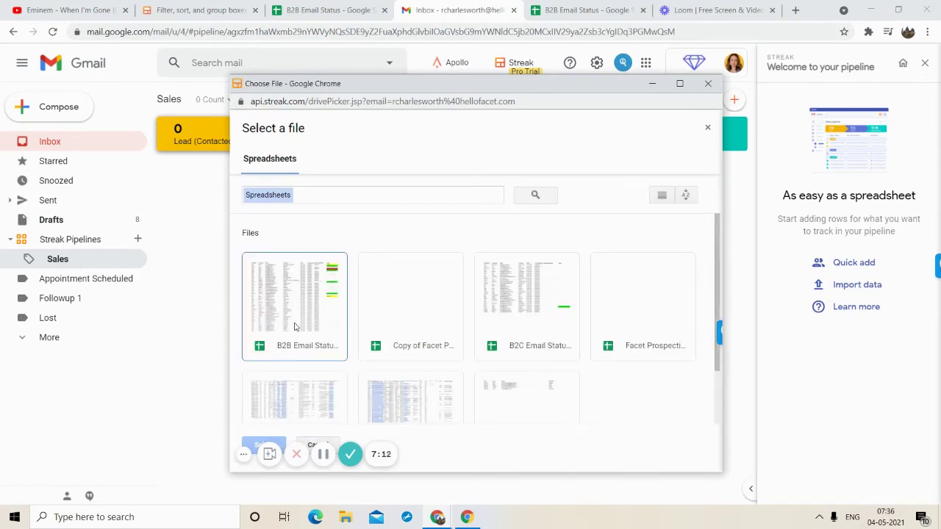
- Choose the B2B Email Status spreadsheet as the file to import into the Sales pipeline
left_click(244, 454)
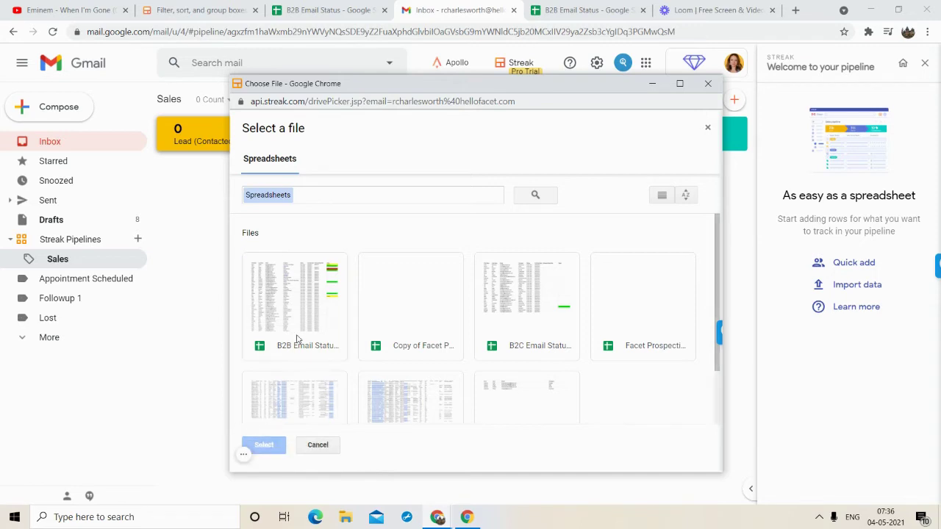
left_click(307, 305)
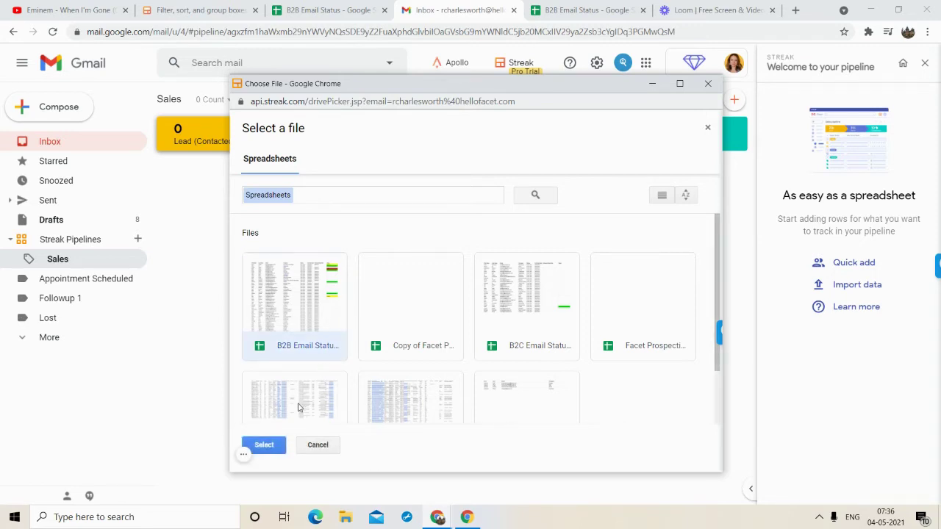
left_click(263, 444)
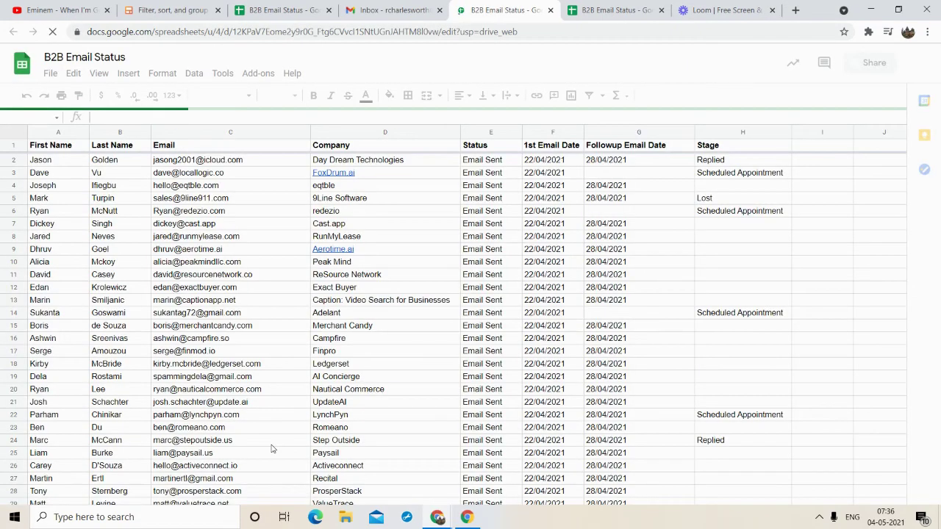
- Start installing the Streak CRM Importer add-on from the Google Workspace Marketplace in the B2B Email Status spreadsheet and continue to account authorization
left_click(662, 10)
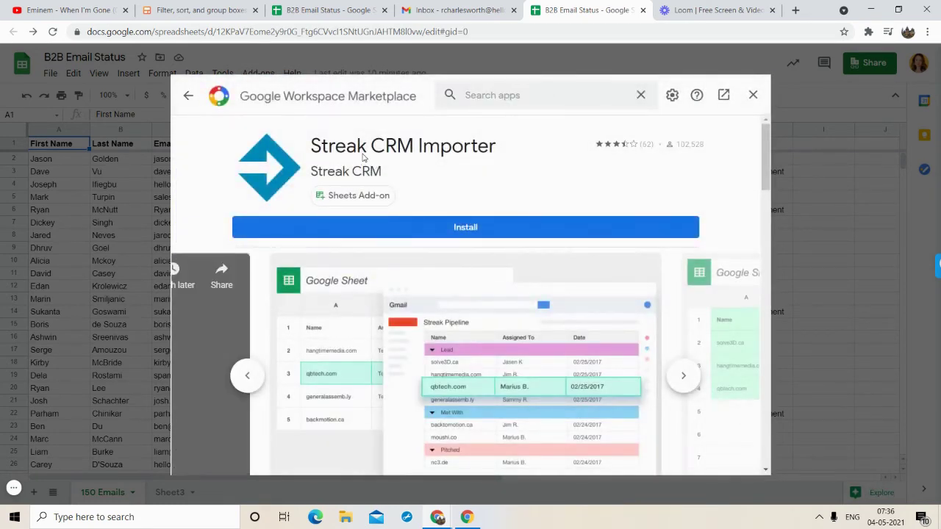
double_click(344, 146)
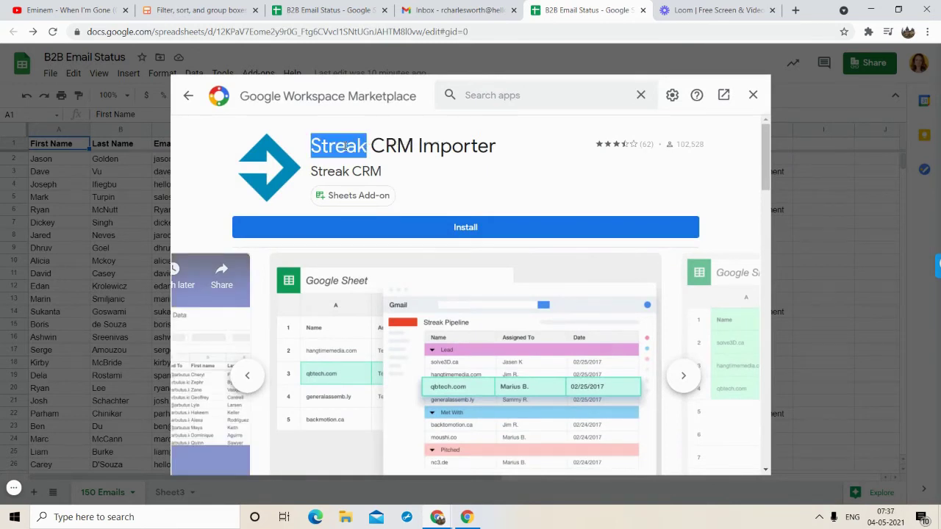
mouse_move(353, 197)
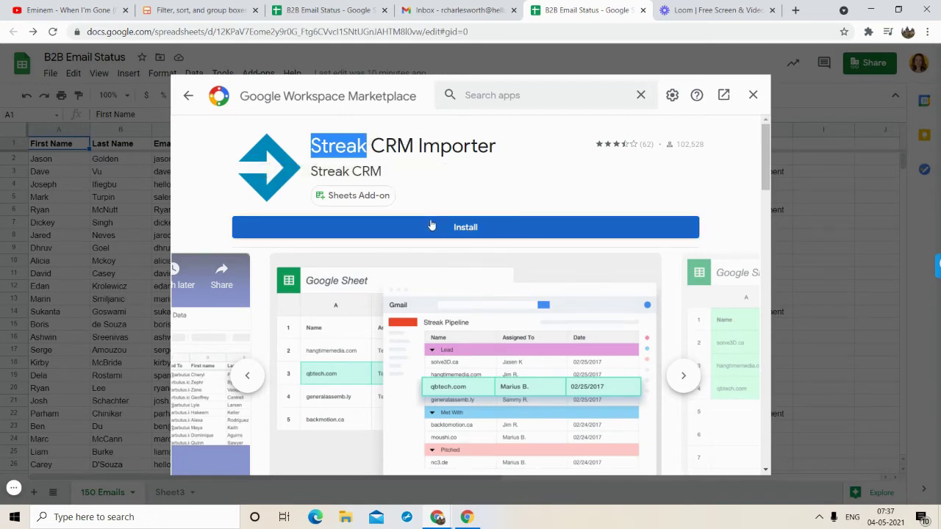
left_click(432, 225)
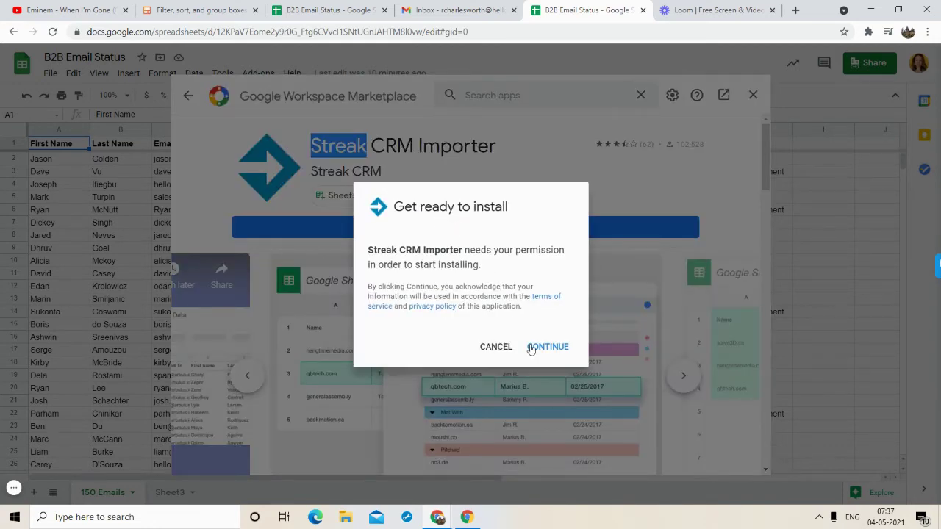
left_click(531, 348)
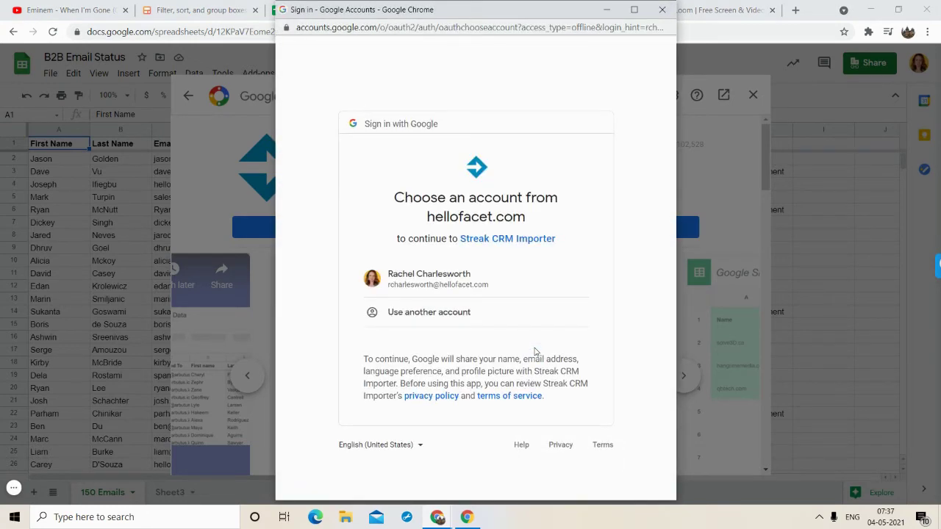
- Authorize Streak CRM Importer with the signed-in Google account, finish the installation and close the Marketplace
left_click(484, 285)
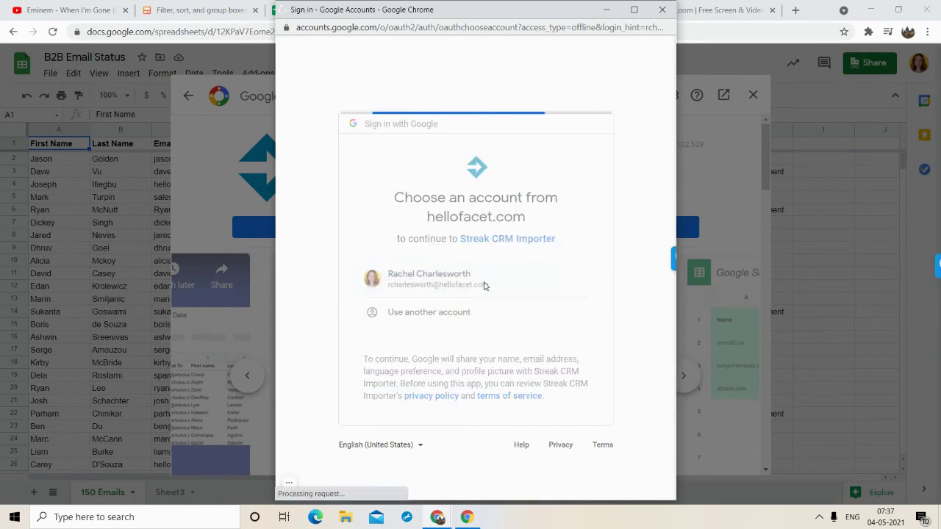
scroll(483, 286, "down", 2)
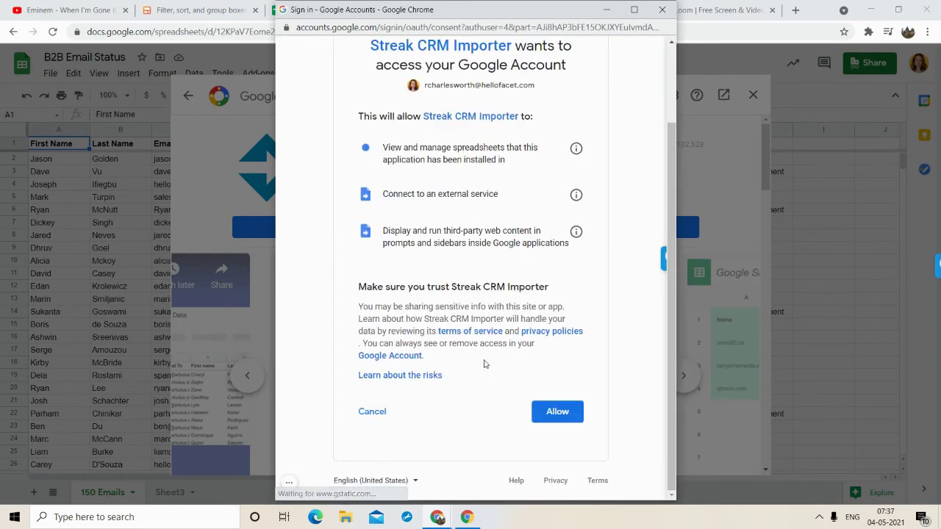
left_click(550, 412)
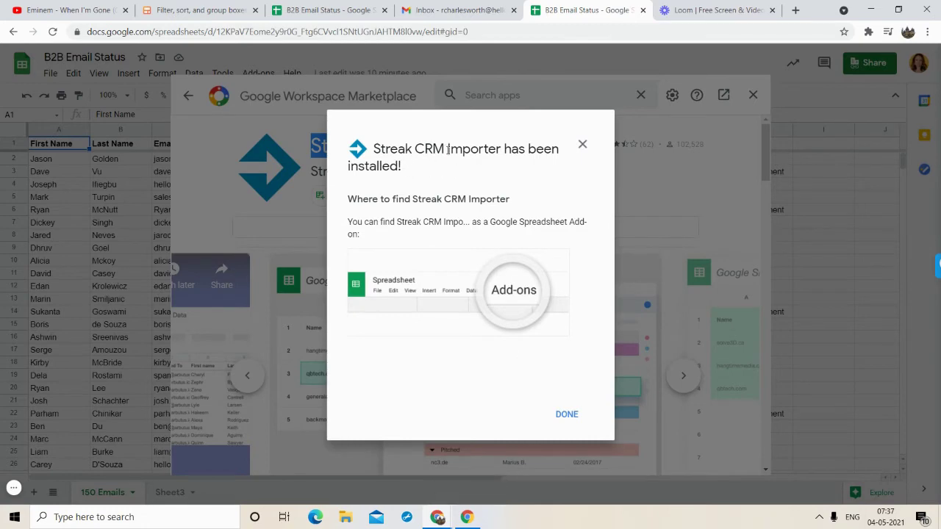
left_click(563, 412)
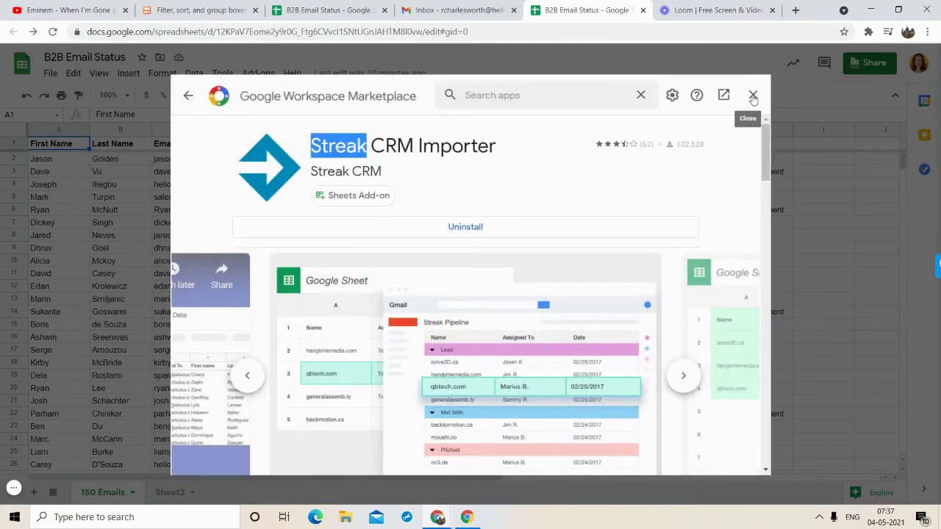
left_click(753, 96)
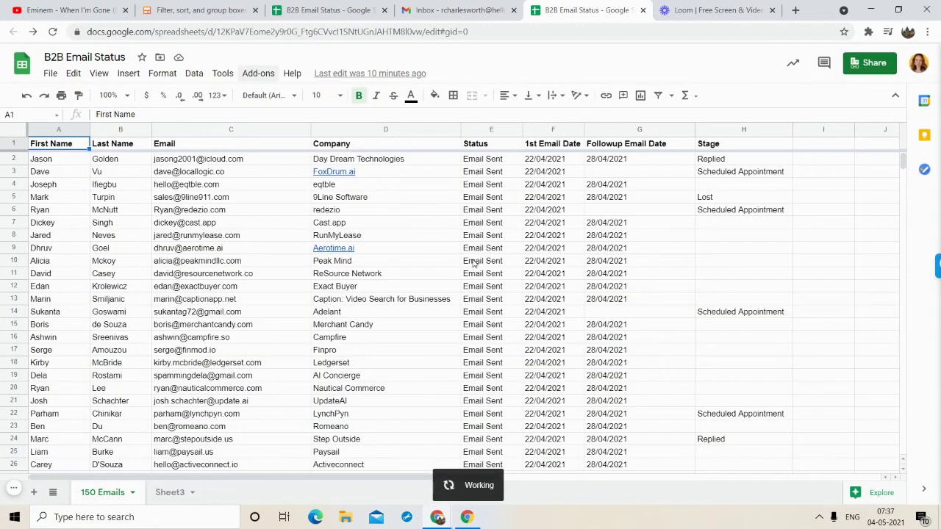
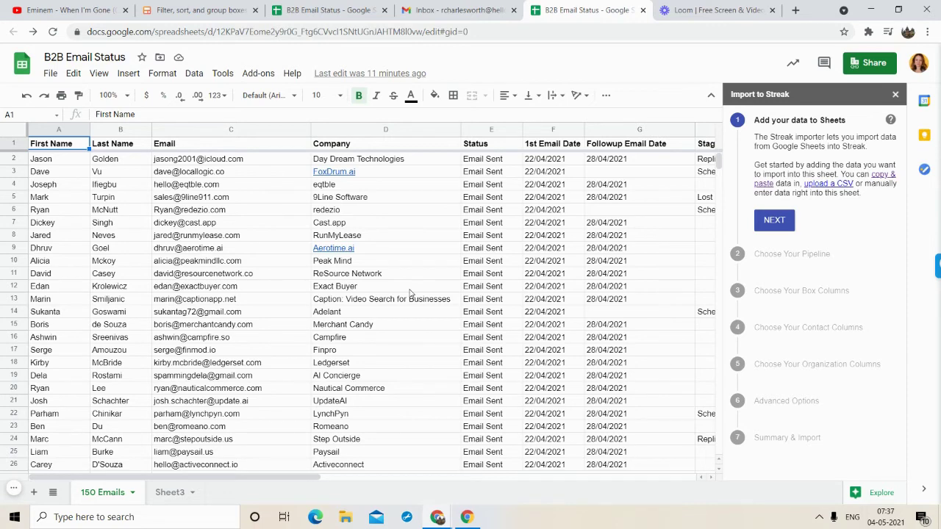
- Set the Sales pipeline as the destination for the spreadsheet data in the Streak importer and continue to the box columns
left_click(774, 220)
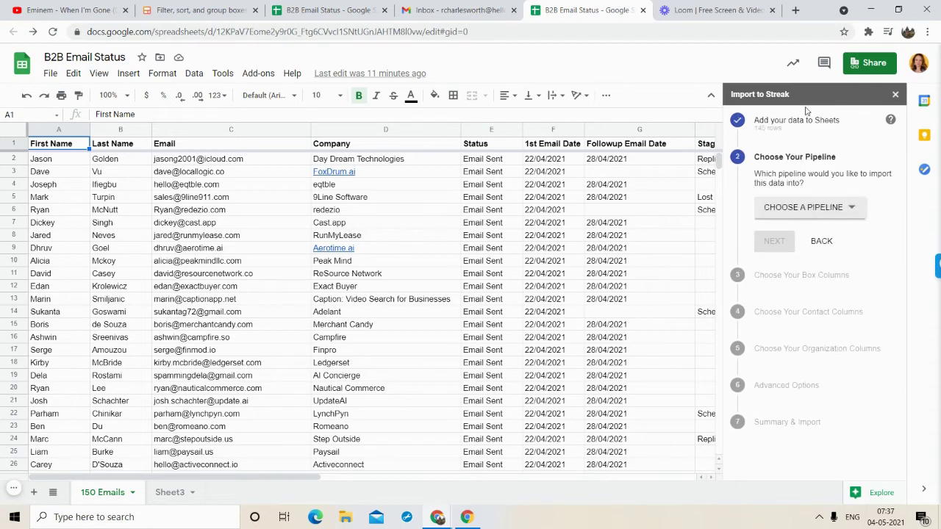
left_click(478, 8)
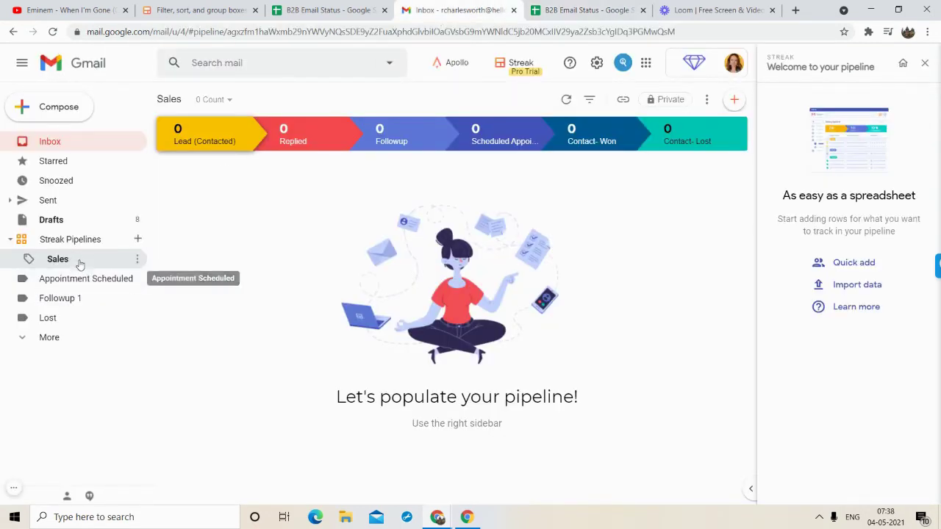
left_click(533, 9)
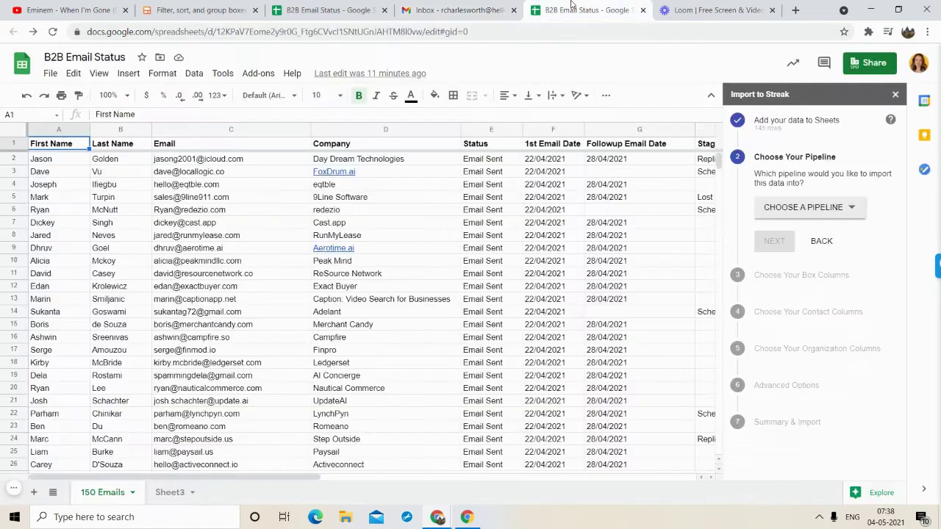
left_click(796, 213)
left_click(775, 233)
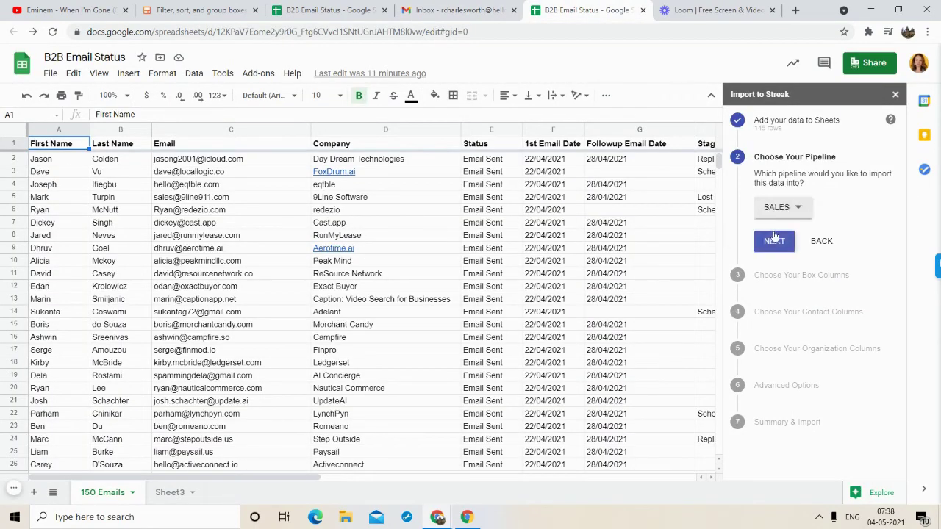
left_click(787, 241)
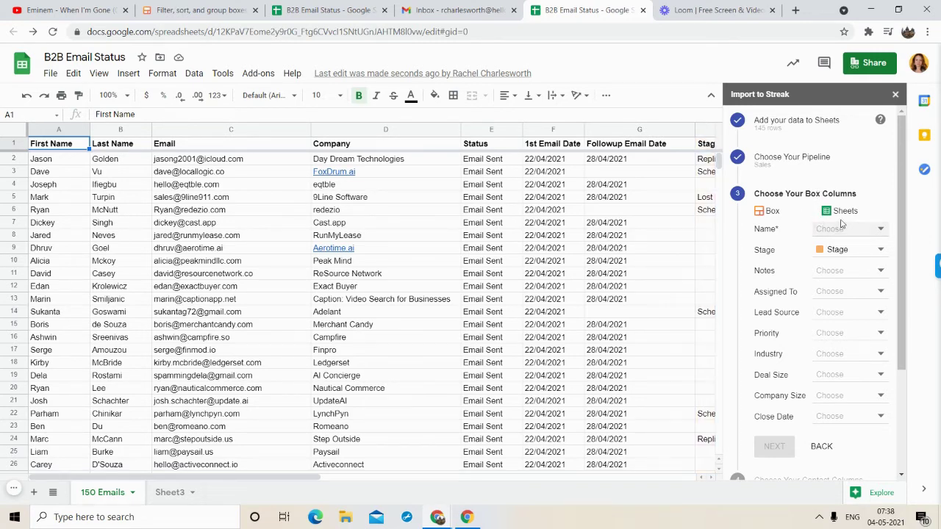
- Map the box's Name field to the First Name column
left_click(846, 247)
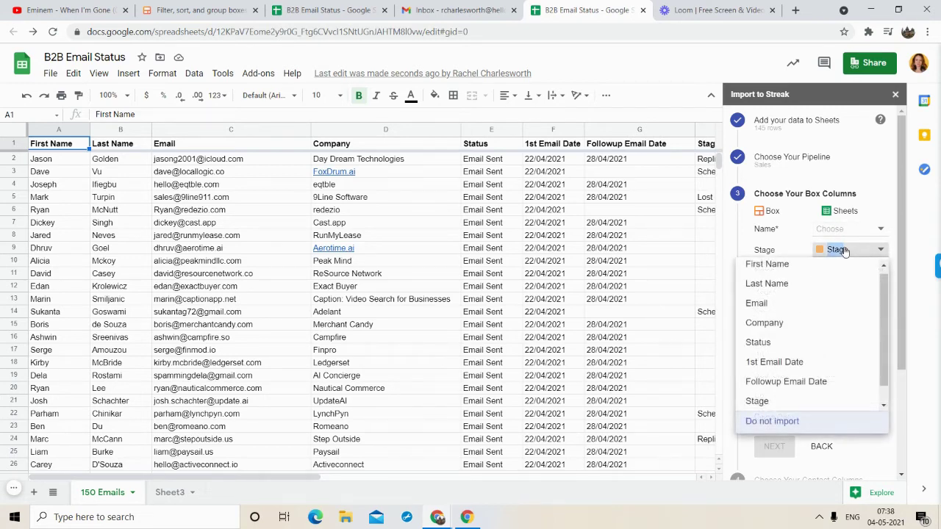
left_click(850, 240)
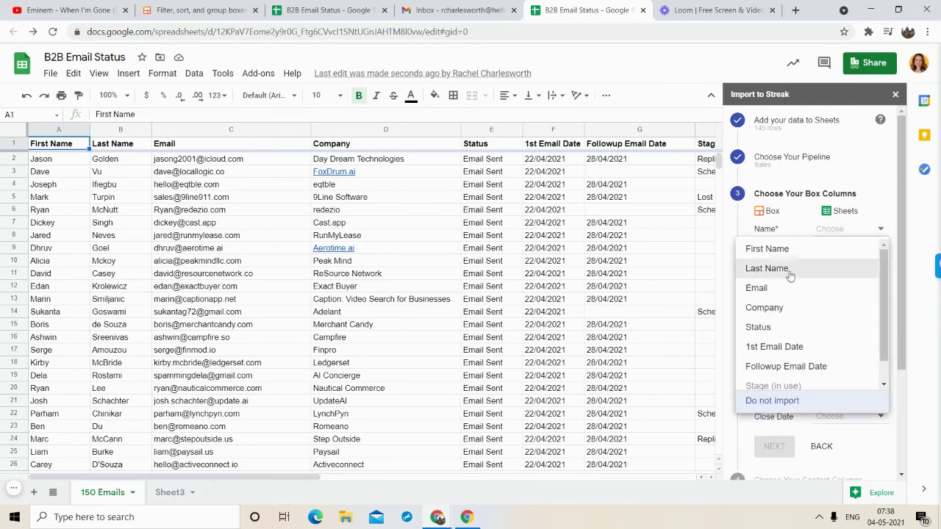
scroll(785, 280, "down", 1)
scroll(786, 281, "up", 1)
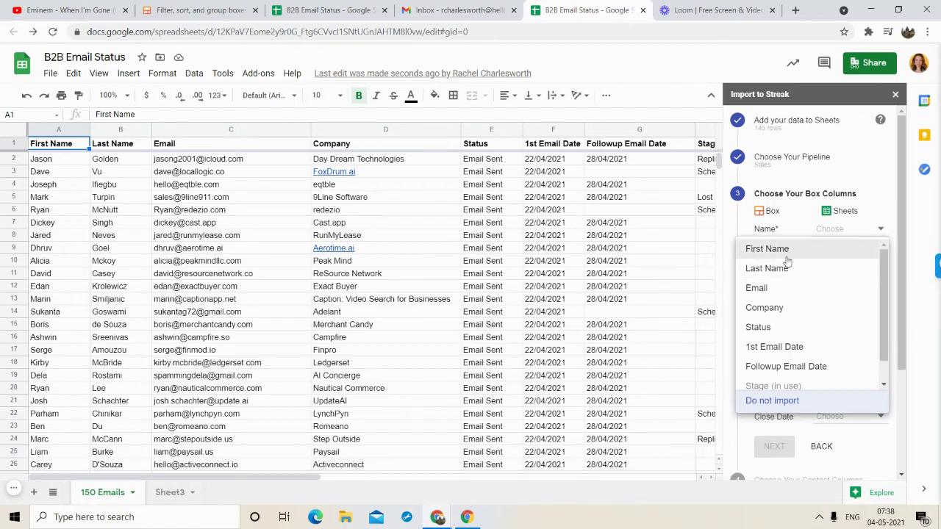
left_click(782, 250)
- Review the sheet columns offered for the box's Stage field and check the Sales pipeline's stages in Gmail
left_click(846, 249)
scroll(780, 353, "down", 1)
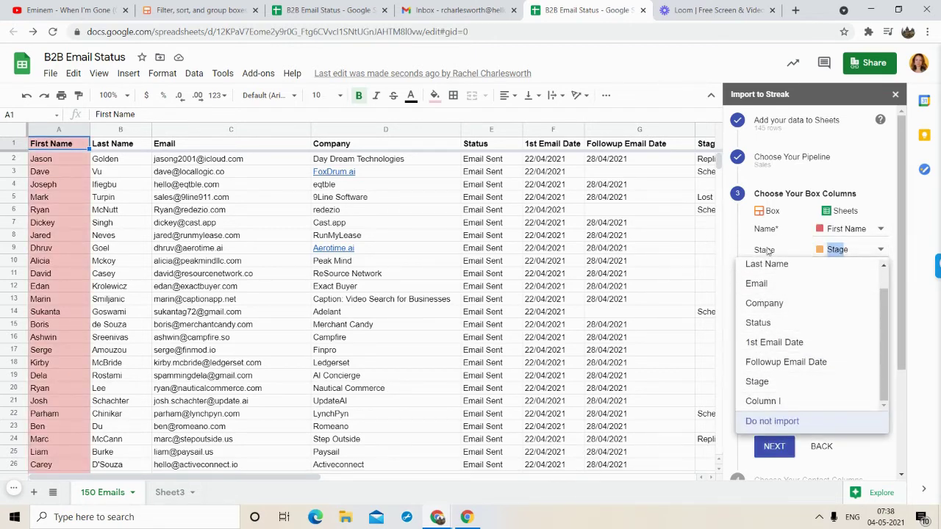
left_click(692, 263)
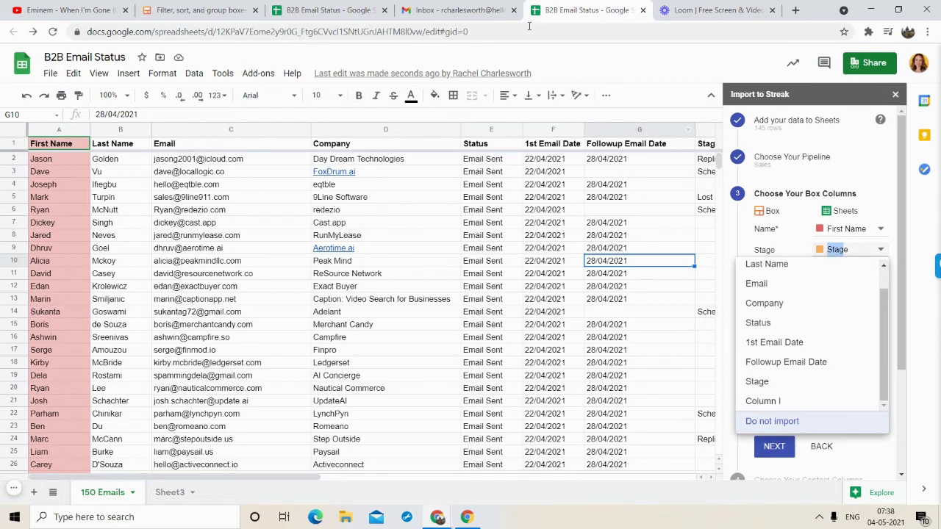
left_click(512, 10)
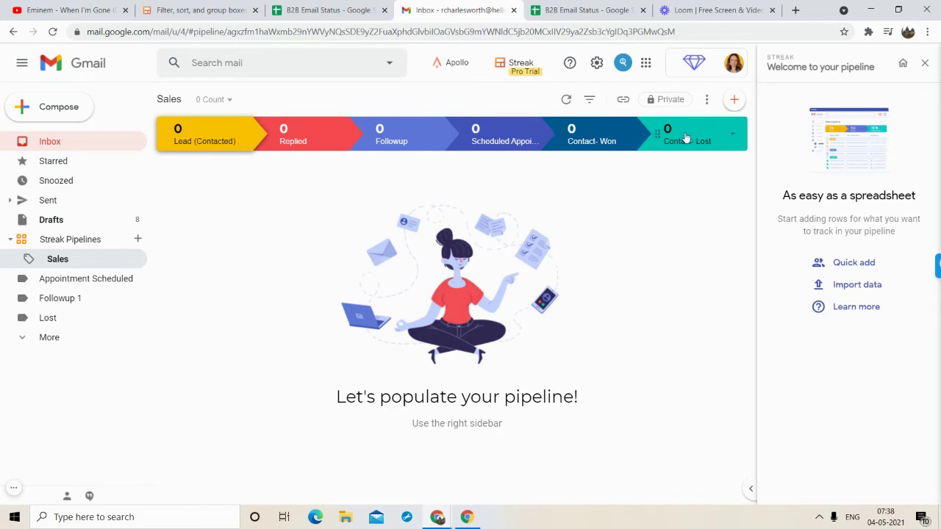
left_click(575, 5)
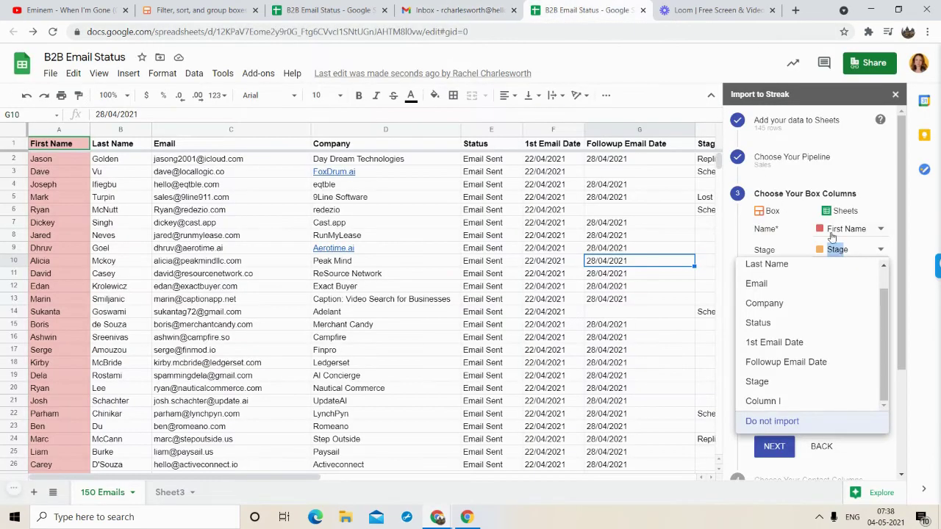
- Look through the spreadsheet's Stage and email date columns and compare the entries with the Sales pipeline's stages in Gmail
left_click(840, 251)
scroll(598, 294, "right", 3)
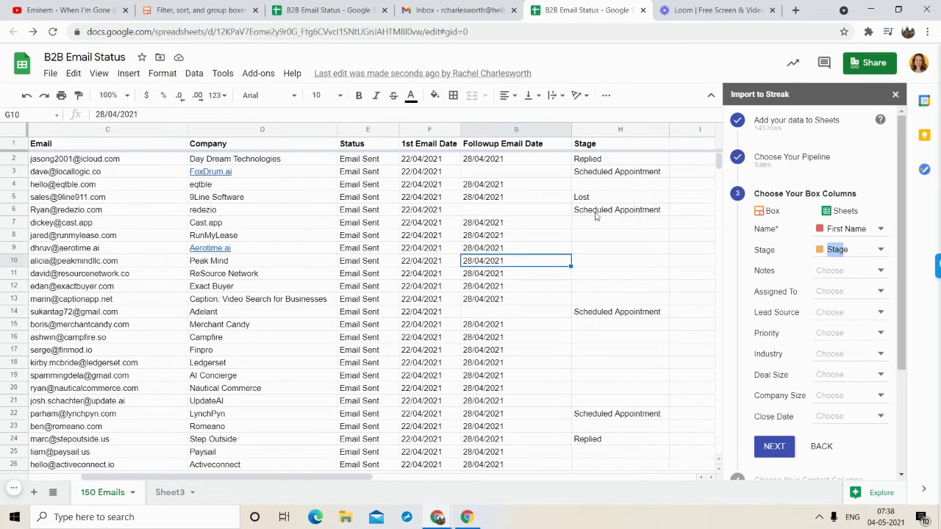
scroll(587, 363, "down", 5)
scroll(584, 410, "up", 5)
scroll(603, 397, "down", 4)
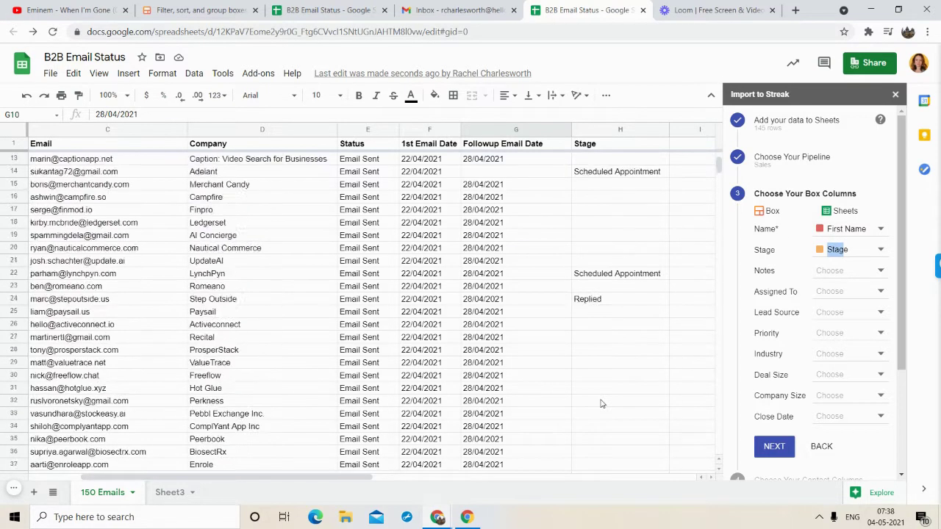
scroll(603, 390, "up", 4)
left_click(482, 10)
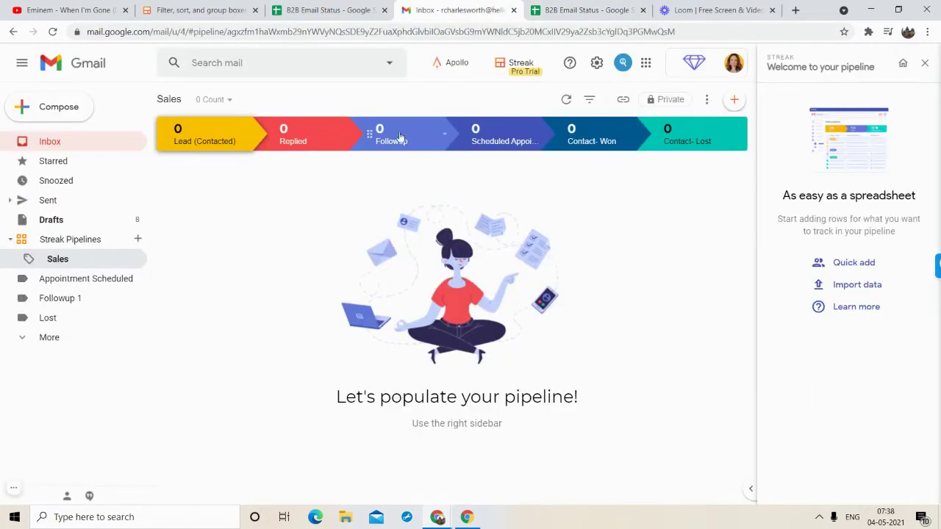
key("ctrl+Tab")
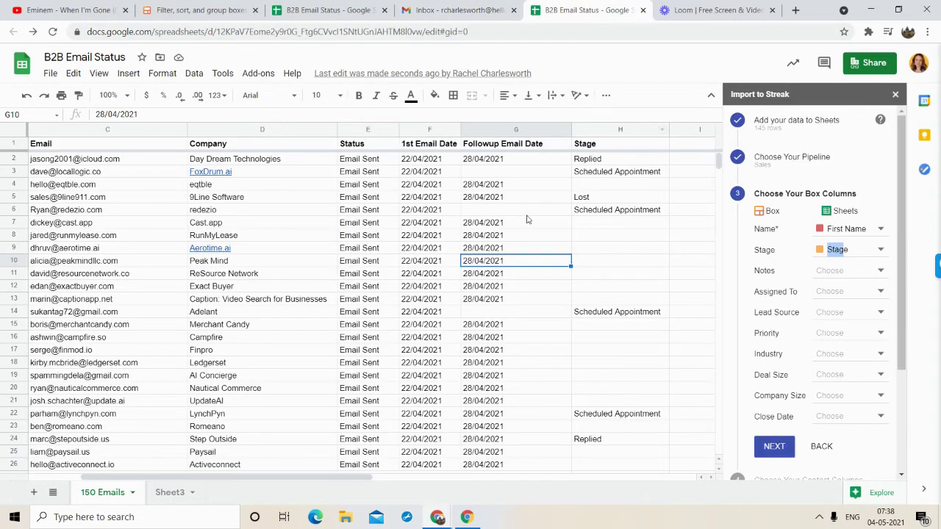
scroll(503, 243, "right", 5)
scroll(509, 244, "left", 5)
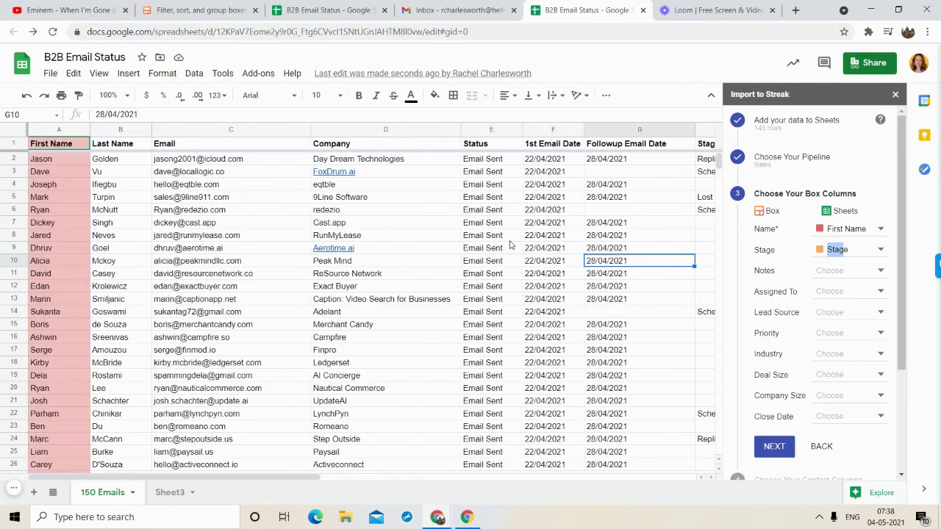
scroll(511, 245, "right", 2)
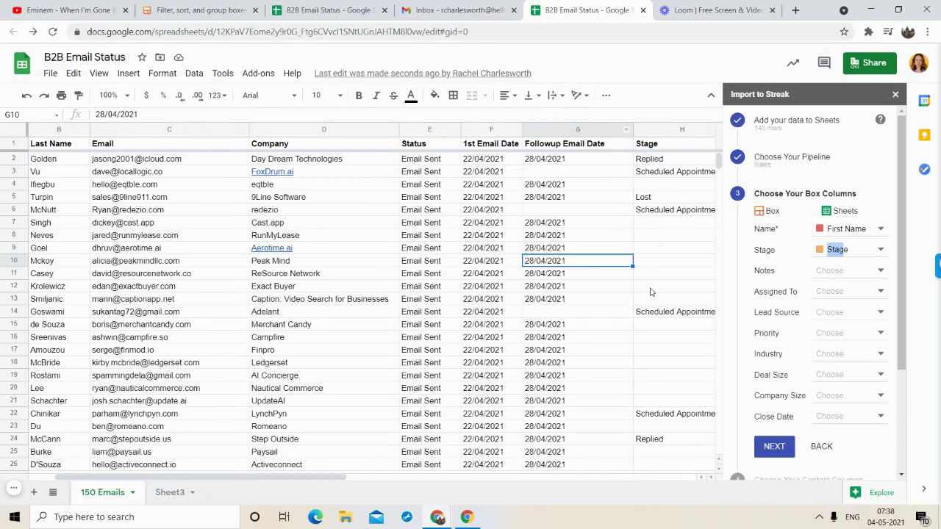
scroll(654, 367, "down", 7)
scroll(647, 390, "left", 2)
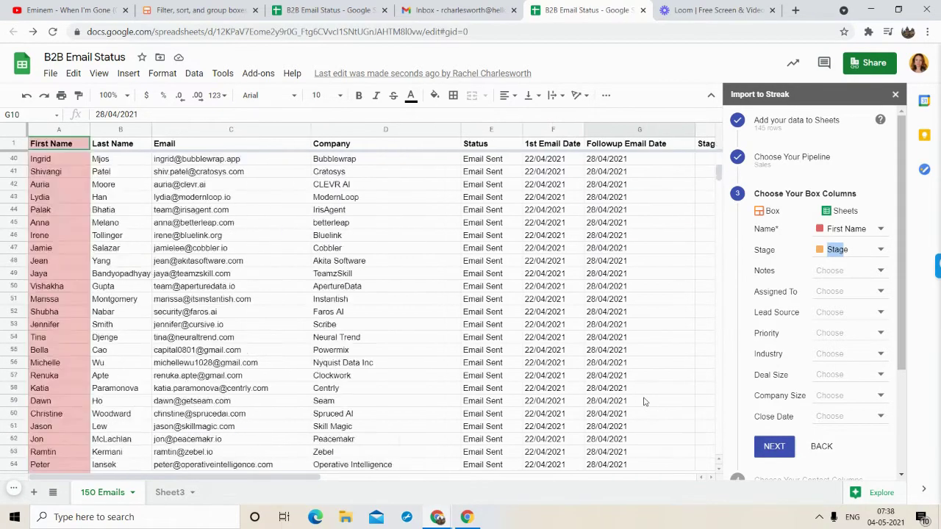
scroll(644, 401, "up", 8)
scroll(644, 400, "right", 4)
scroll(645, 399, "right", 2)
scroll(645, 399, "left", 4)
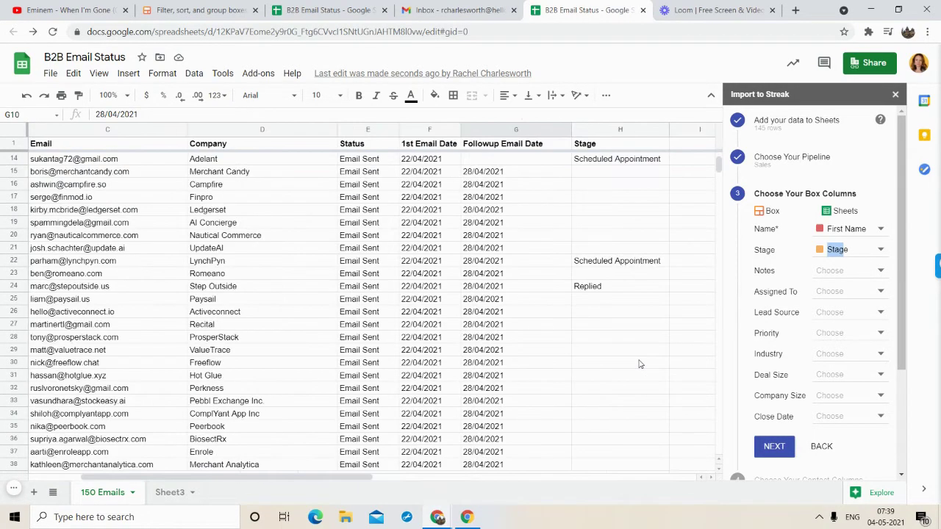
scroll(641, 368, "up", 4)
- Set the box's Stage field to Do not import
left_click(875, 250)
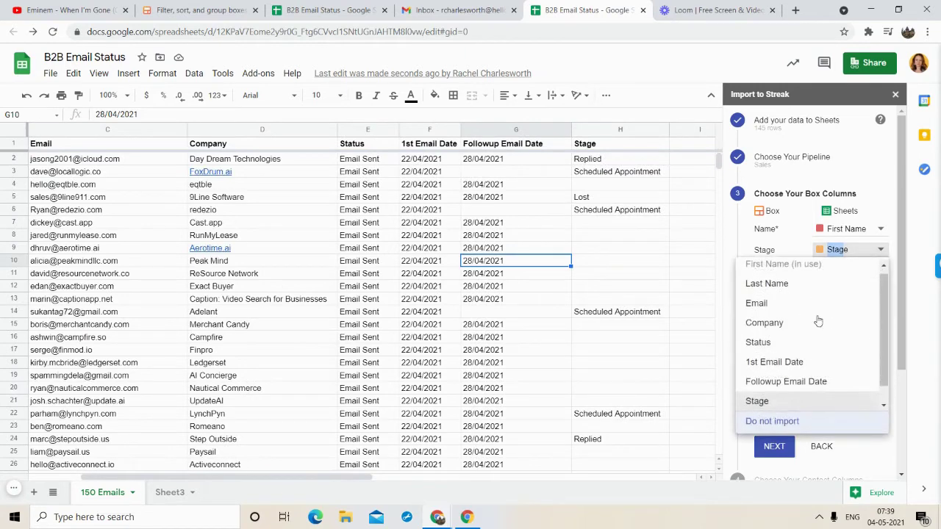
left_click(784, 420)
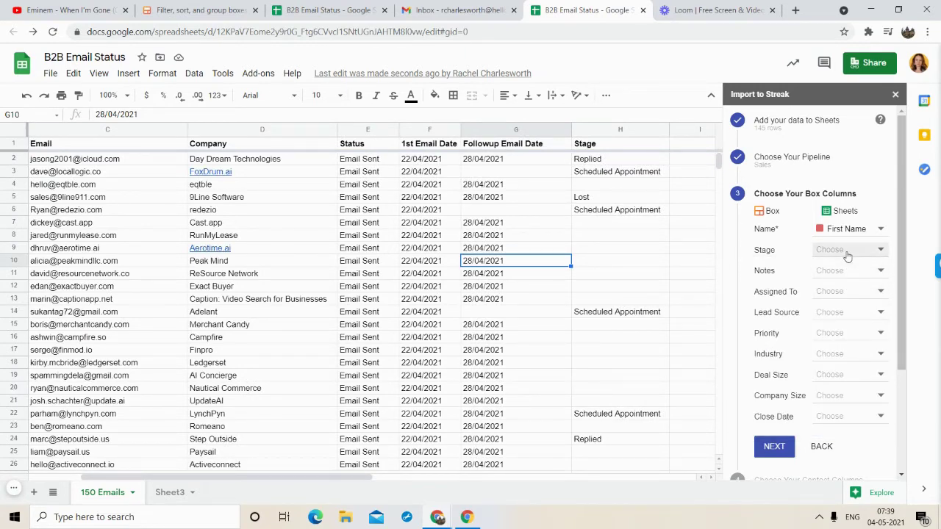
left_click(829, 272)
left_click(830, 272)
- Add a column headed "notes" after the Stage column and enter "xyx" in its first data row
scroll(611, 285, "right", 3)
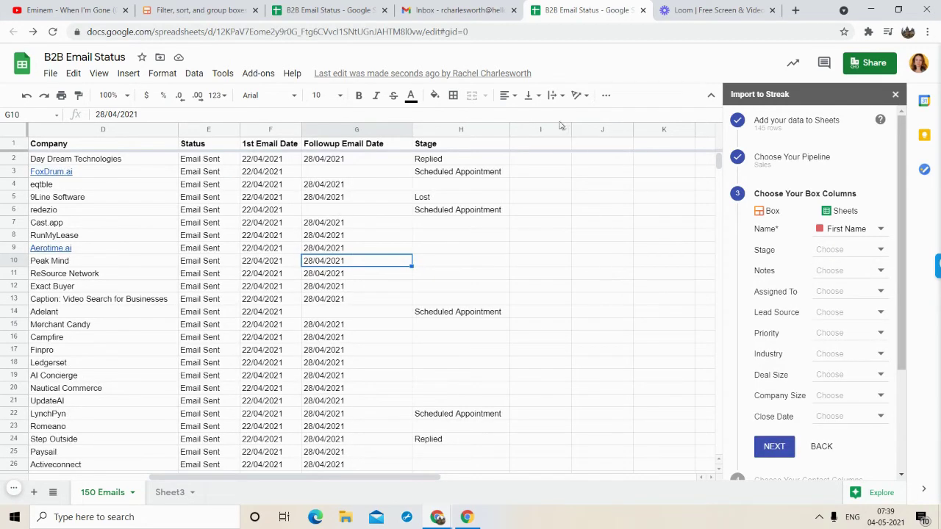
left_click(556, 147)
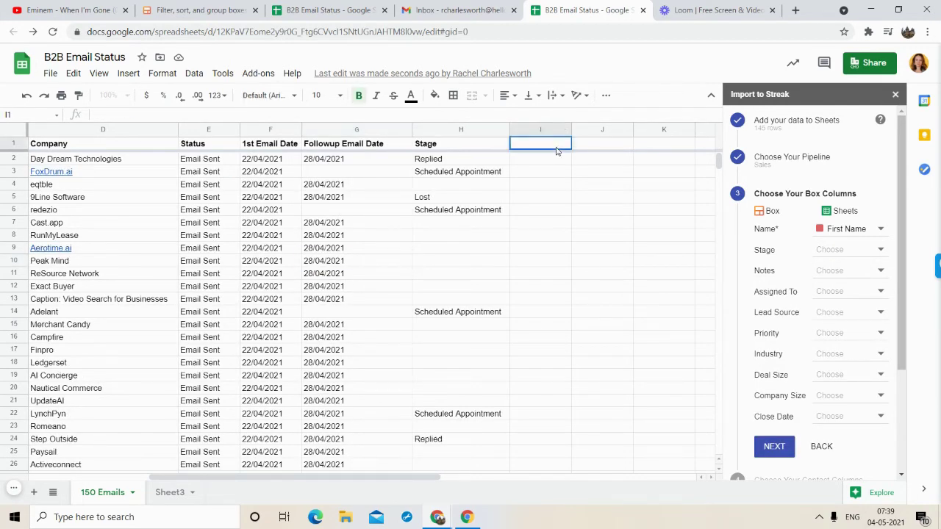
type("notes")
left_click(548, 158)
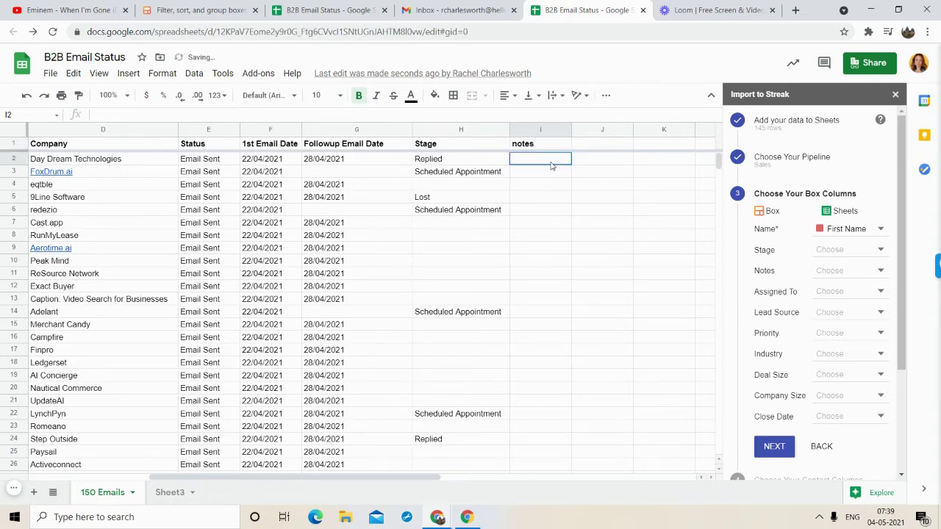
type("xyx")
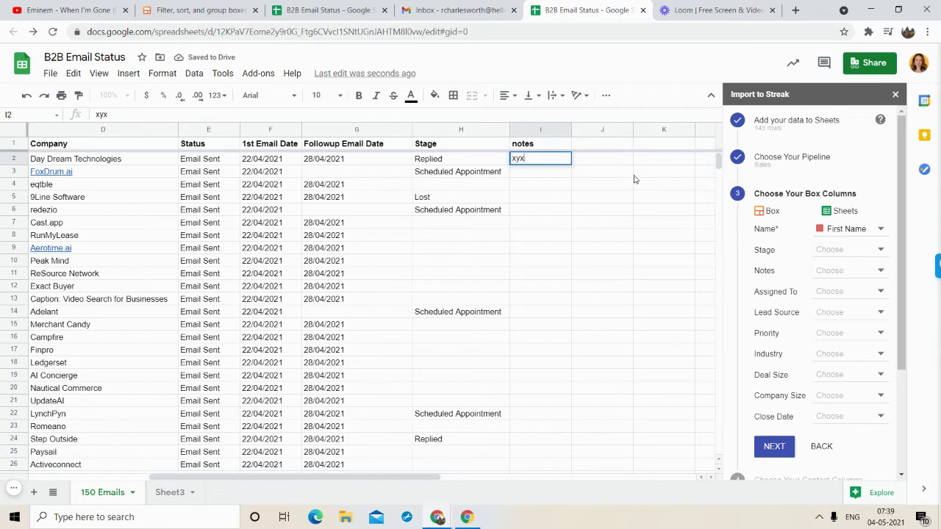
- Delete the notes column from the 150 Emails sheet
left_click(548, 130)
right_click(548, 130)
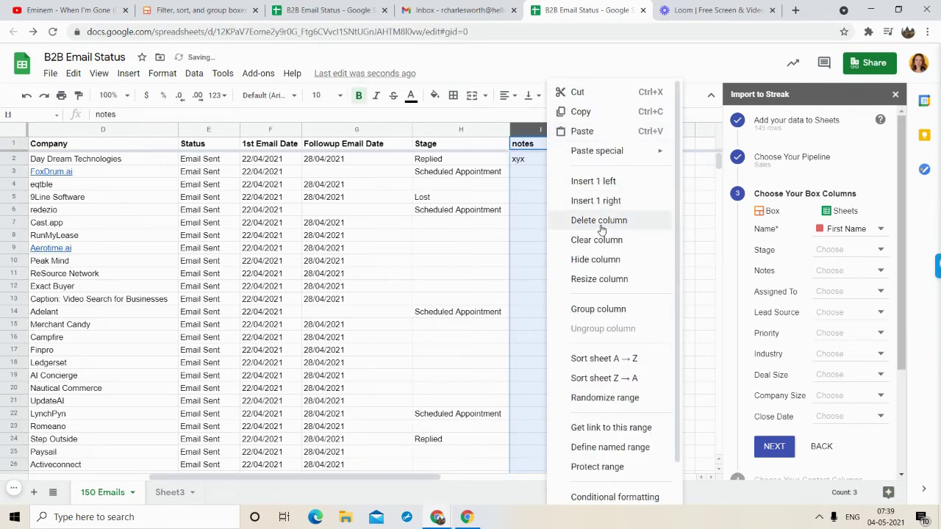
left_click(601, 230)
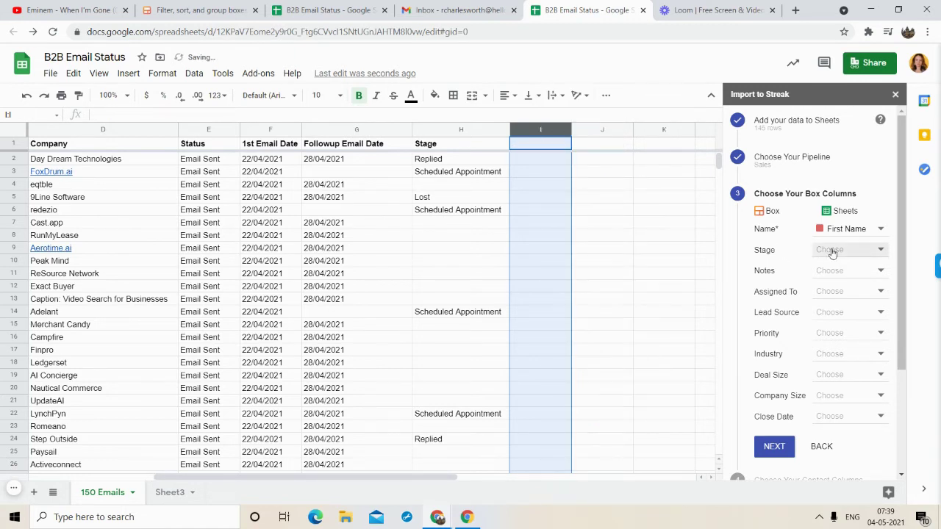
- Open the sheet column choices for the box's Assigned To field
scroll(838, 265, "down", 1)
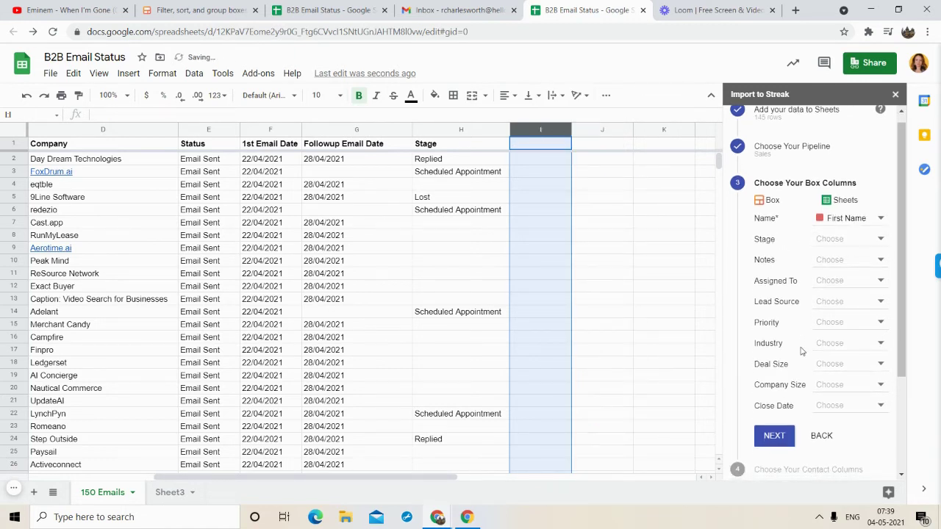
left_click(849, 282)
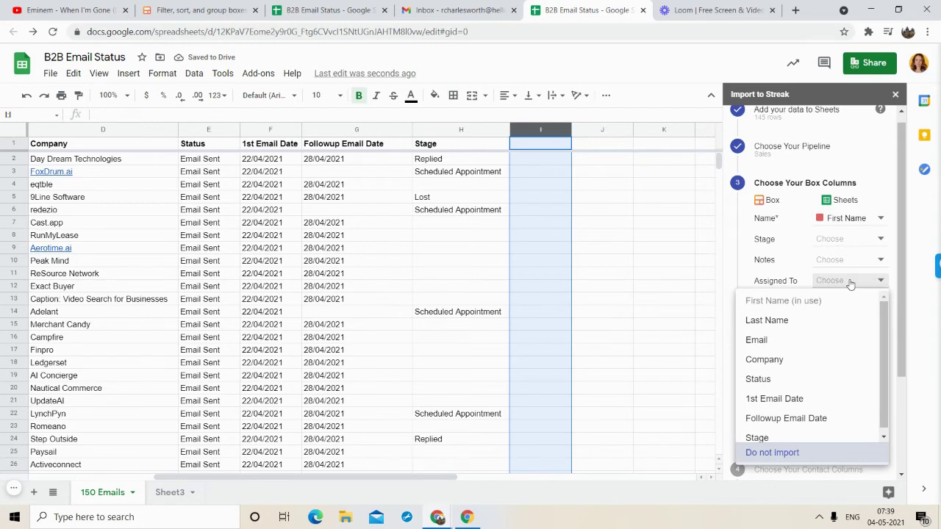
- Add an "assigned to" header in cell I1 and enter the assignee's name in I2
left_click(850, 282)
left_click(849, 282)
scroll(794, 375, "down", 1)
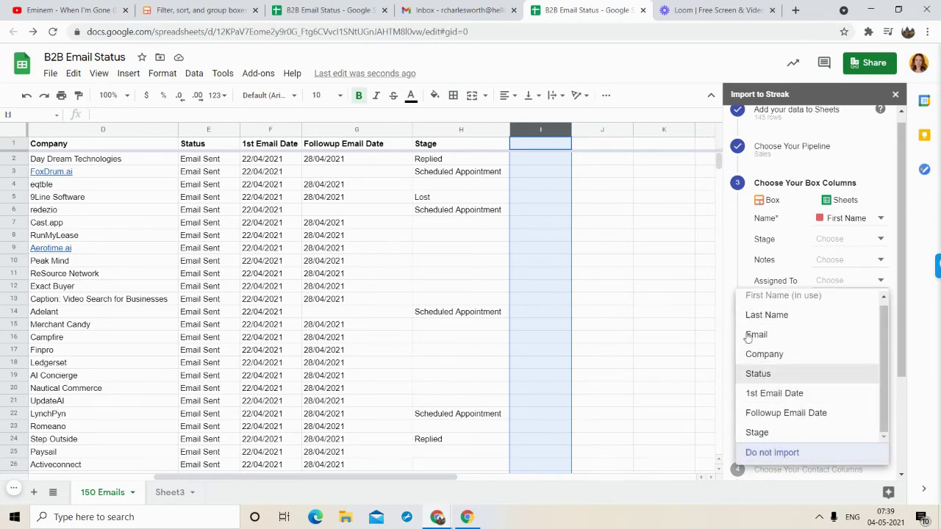
left_click(562, 147)
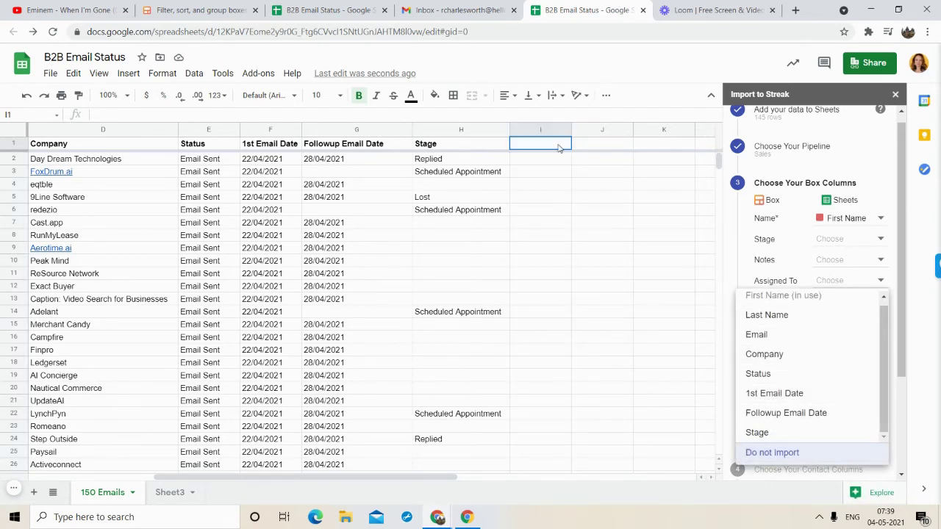
type("a")
type("ssi")
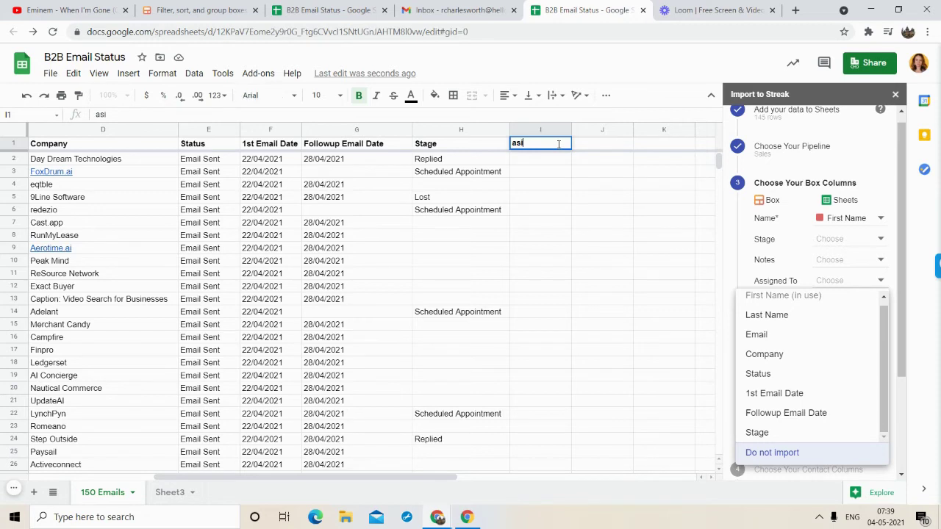
type("gned to")
key("ctrl+s")
left_click(561, 160)
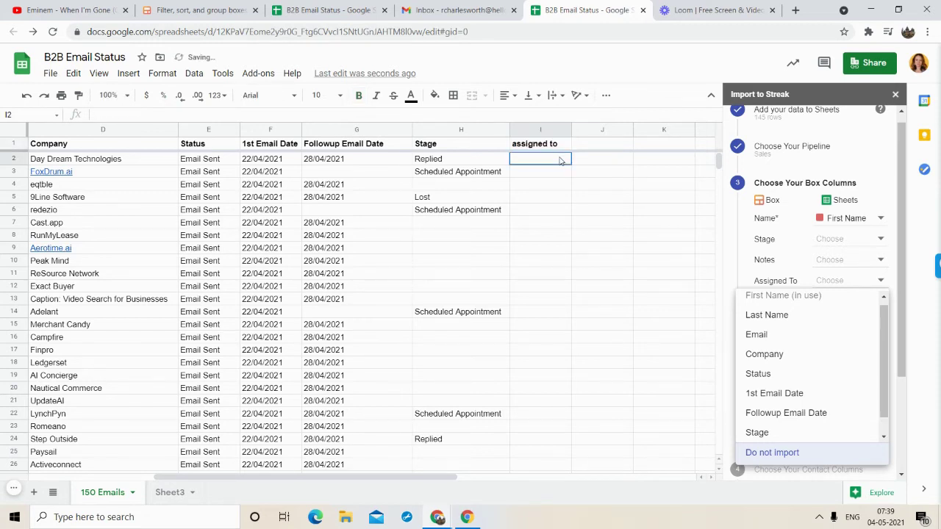
type("avaibha")
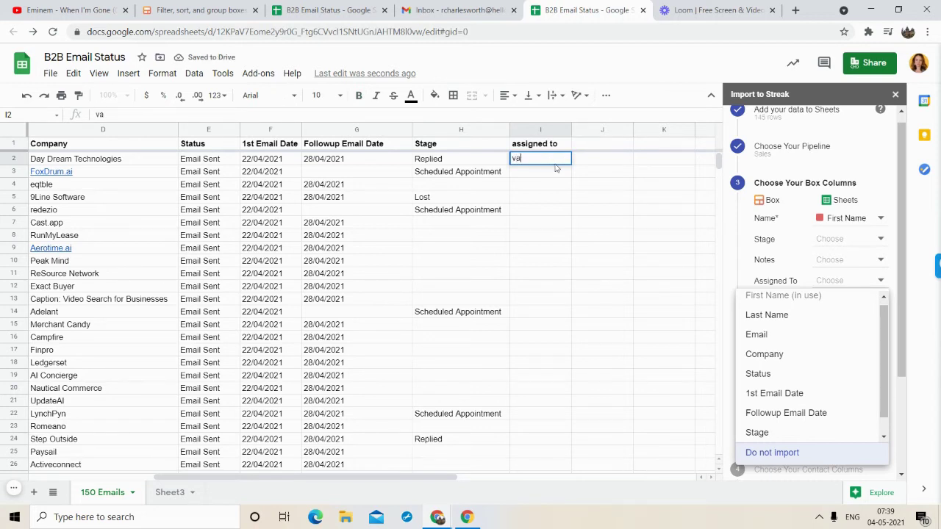
left_click(585, 239)
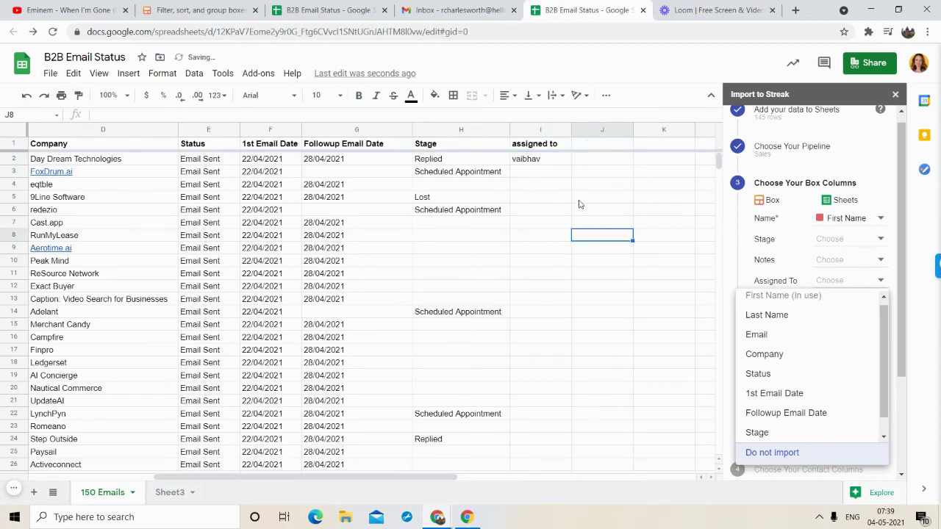
- Try to map the Assigned To box field to the "assigned to" column, and delete column I from the sheet
scroll(802, 353, "down", 1)
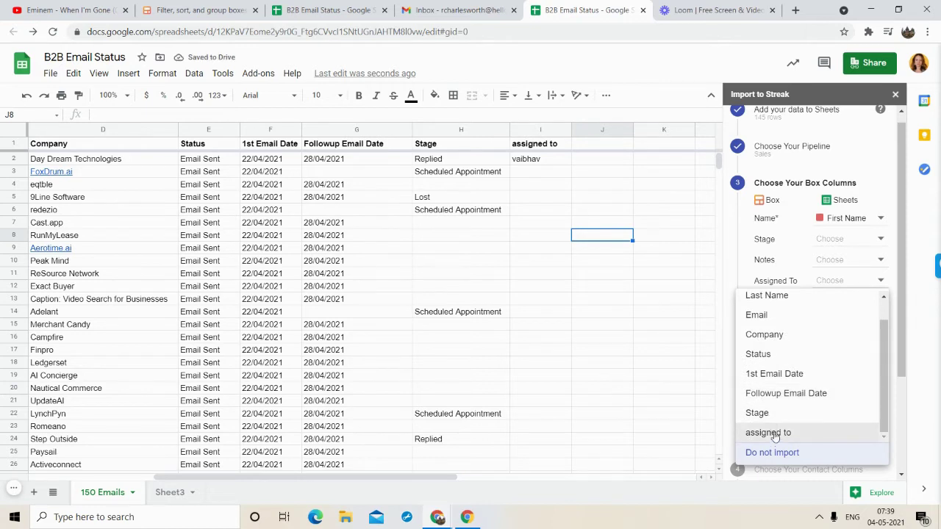
left_click(778, 437)
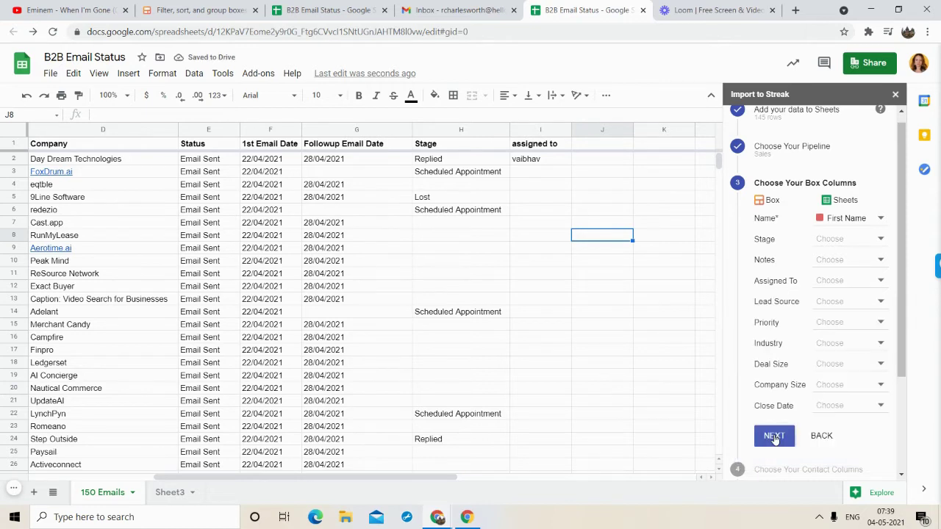
left_click(544, 131)
right_click(550, 132)
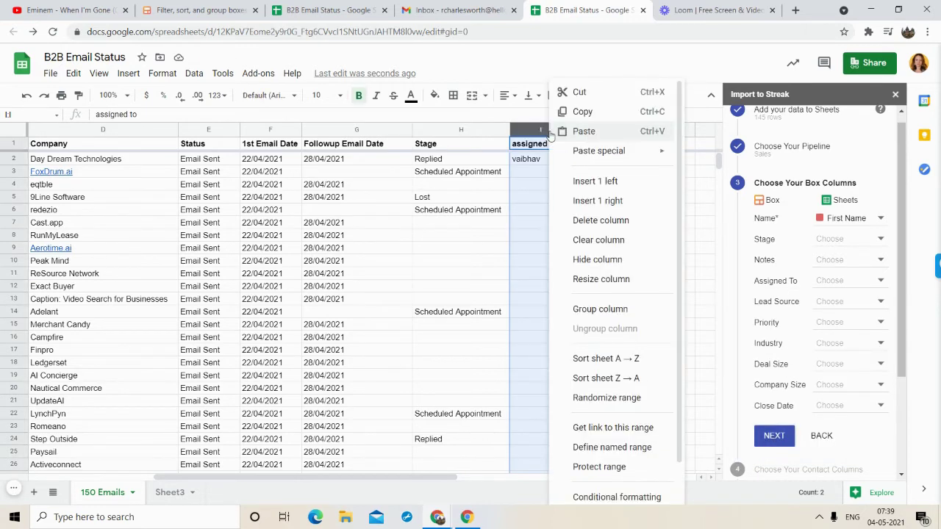
left_click(600, 229)
- Compare the Streak box fields with the sheet's columns and review the rows under First Name
scroll(800, 288, "down", 2)
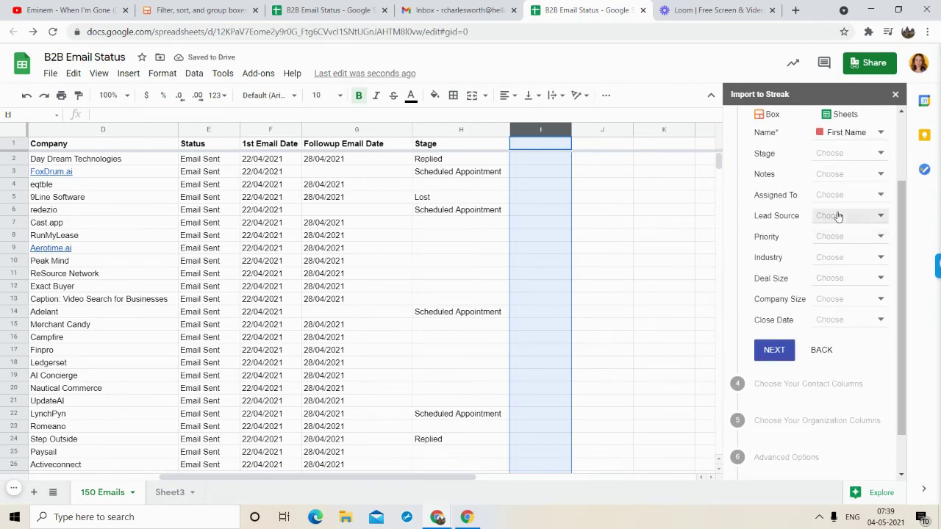
scroll(595, 273, "left", 5)
scroll(596, 274, "right", 6)
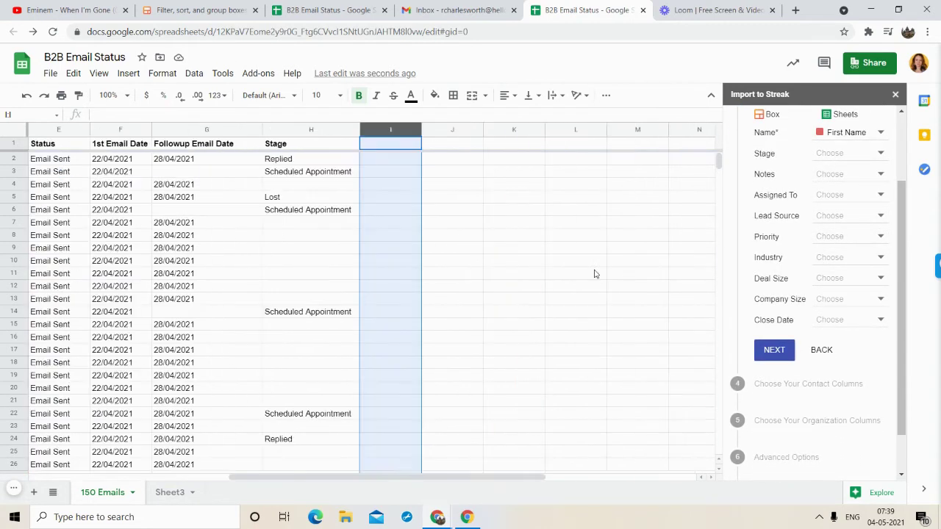
scroll(525, 261, "left", 5)
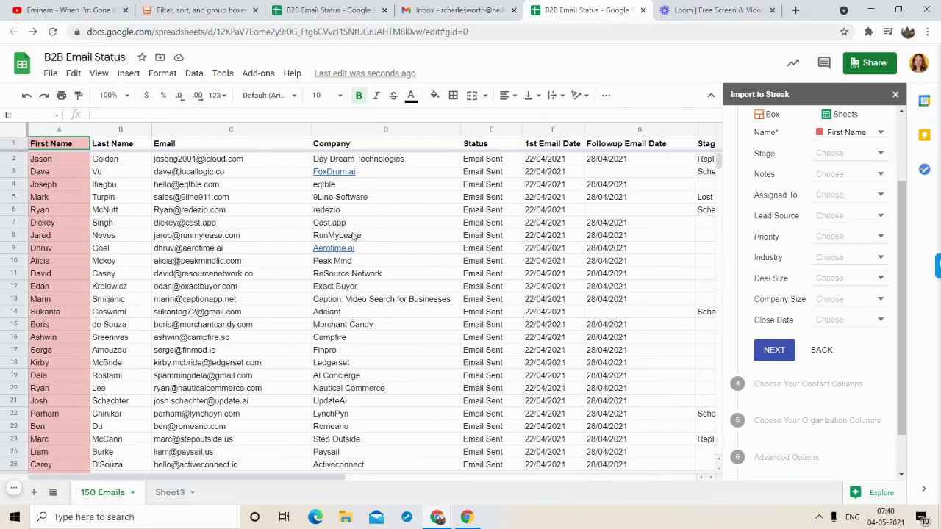
scroll(732, 235, "up", 3)
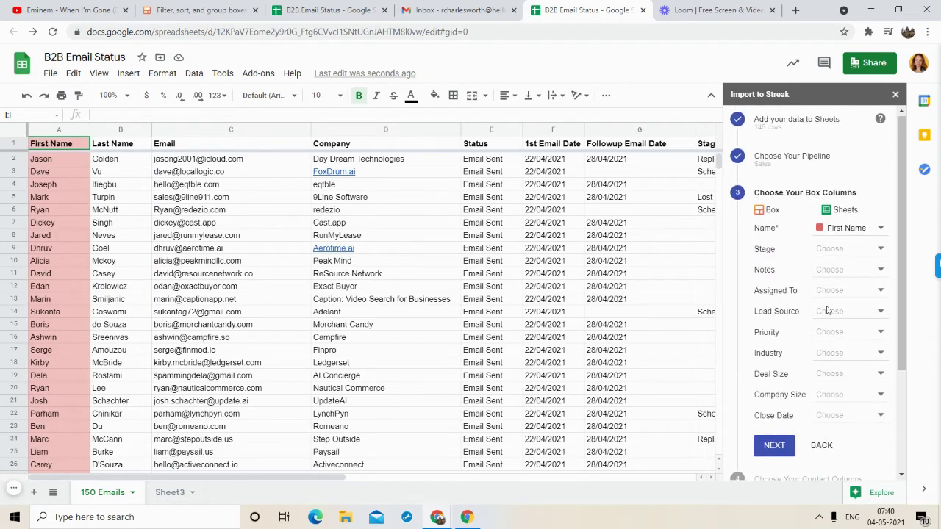
scroll(809, 295, "down", 2)
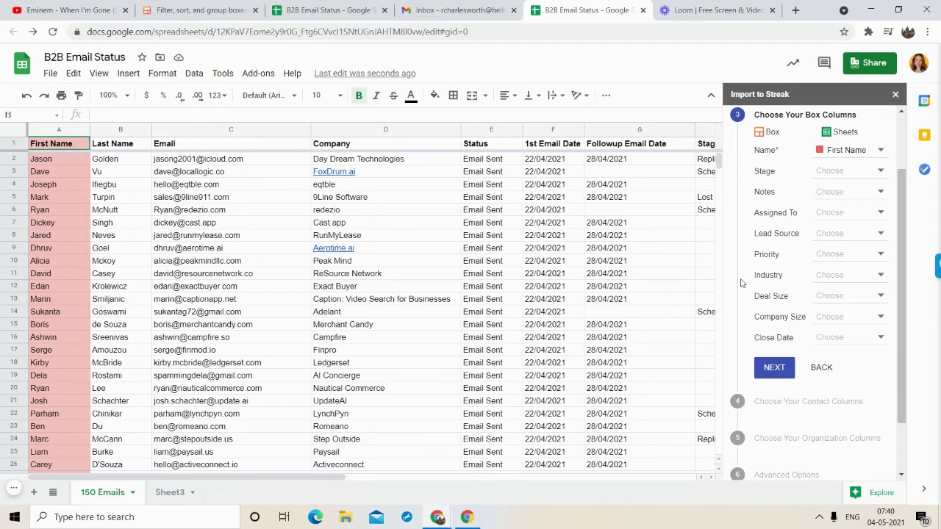
scroll(839, 179, "up", 1)
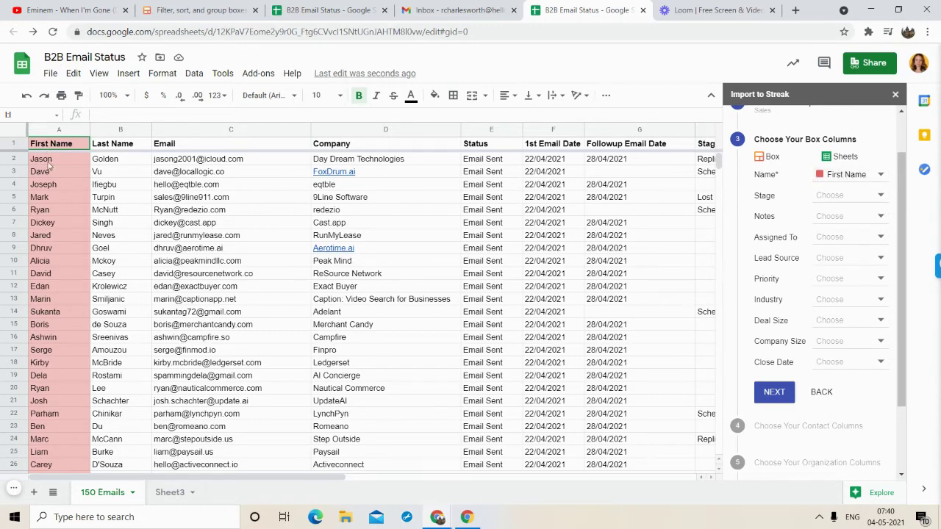
scroll(38, 421, "down", 15)
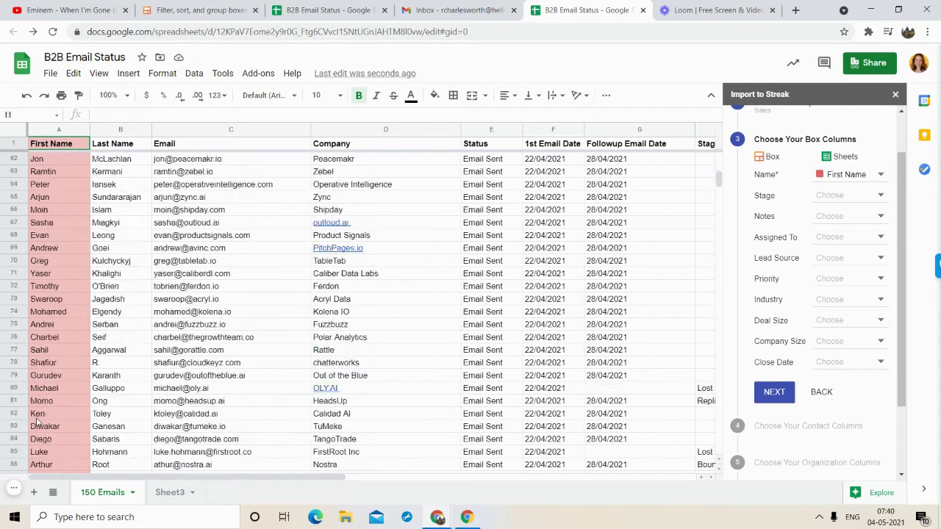
scroll(37, 421, "down", 5)
scroll(37, 423, "up", 20)
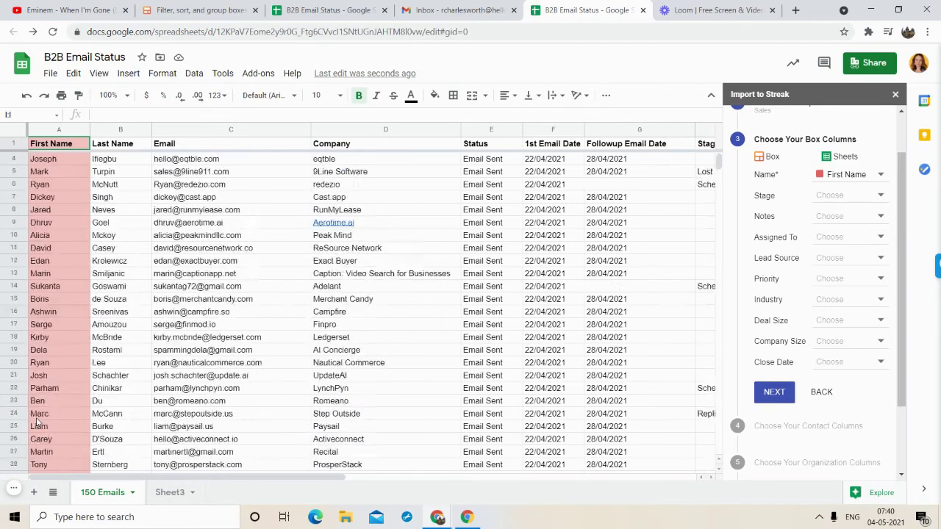
- Accept the box column mapping and match the contact Emails field to the sheet's Email column
left_click(774, 392)
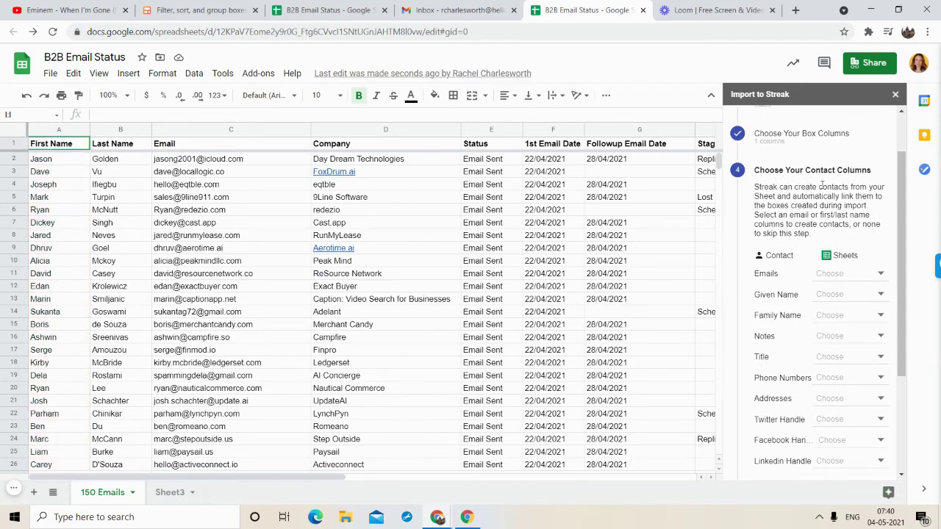
left_click(824, 276)
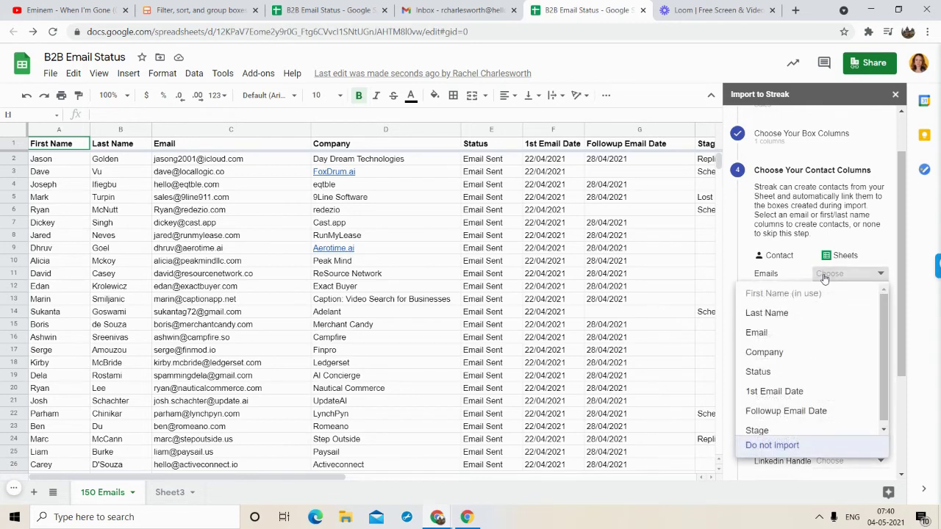
left_click(774, 333)
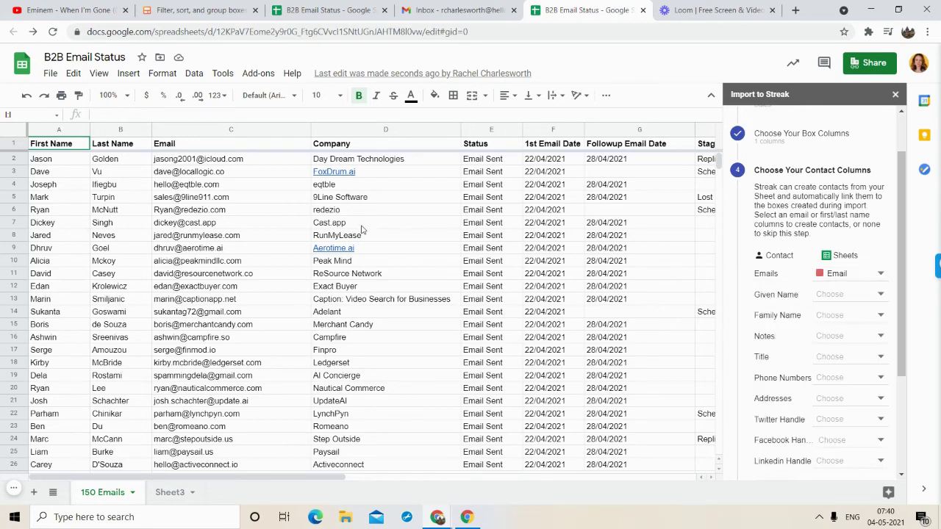
left_click(240, 129)
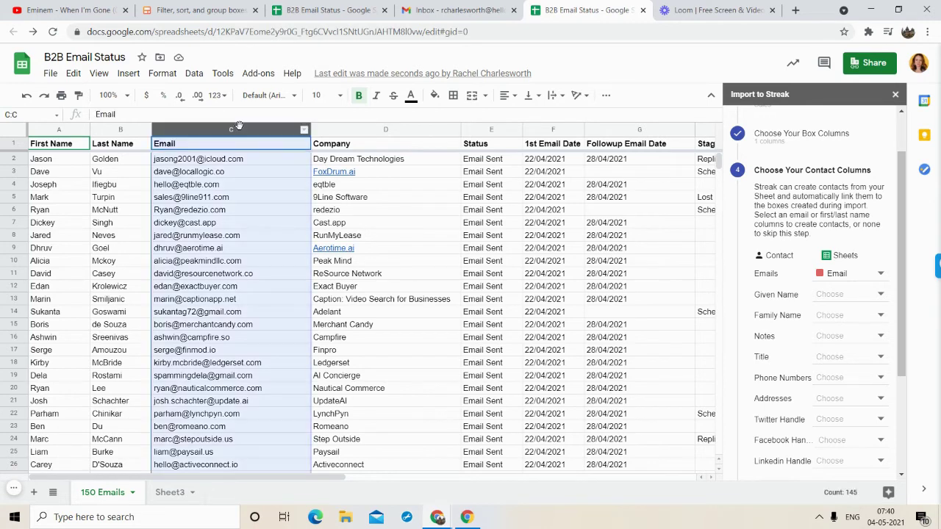
left_click(234, 164)
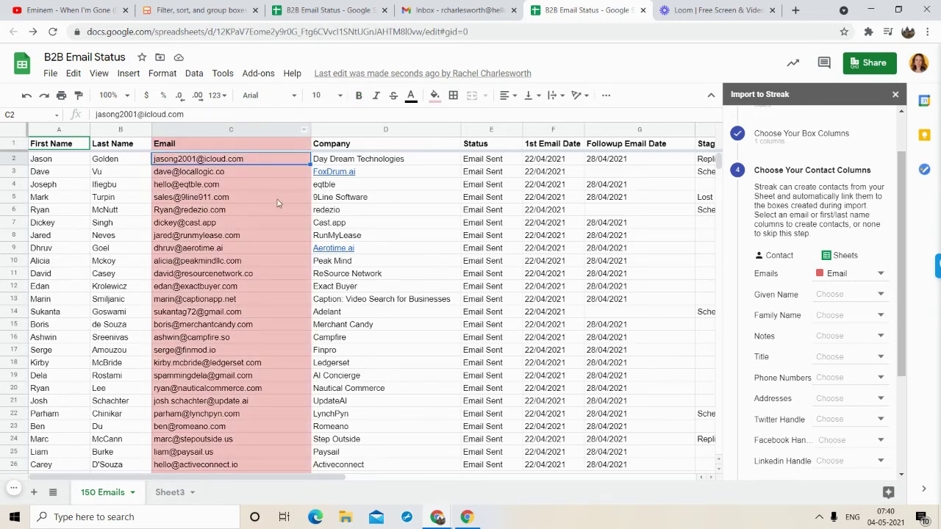
- Check which sheet columns could supply the contact's Given Name and Title fields
left_click(840, 295)
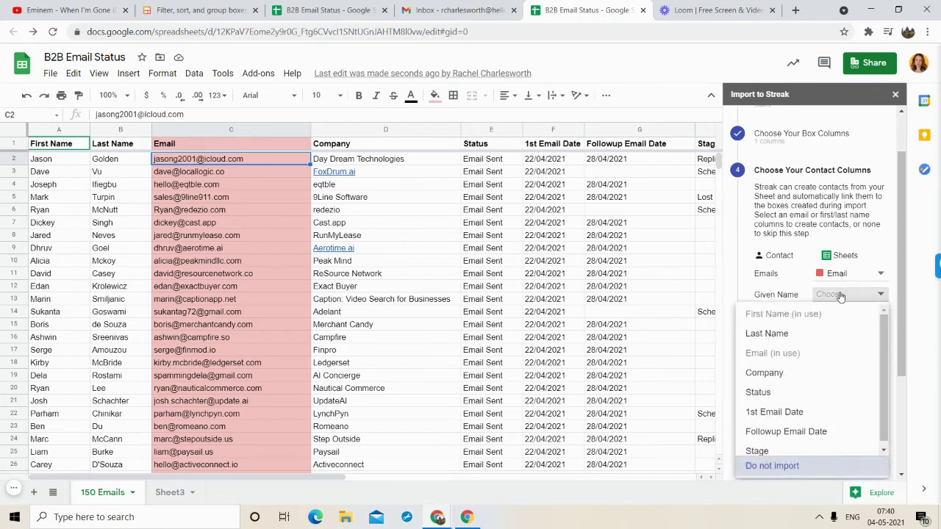
left_click(841, 294)
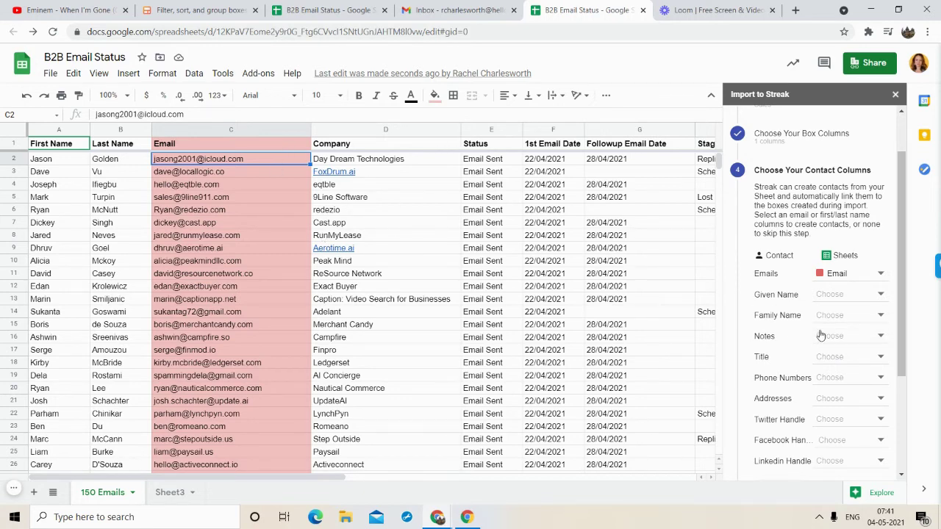
left_click(850, 359)
scroll(441, 280, "right", 4)
scroll(441, 280, "left", 4)
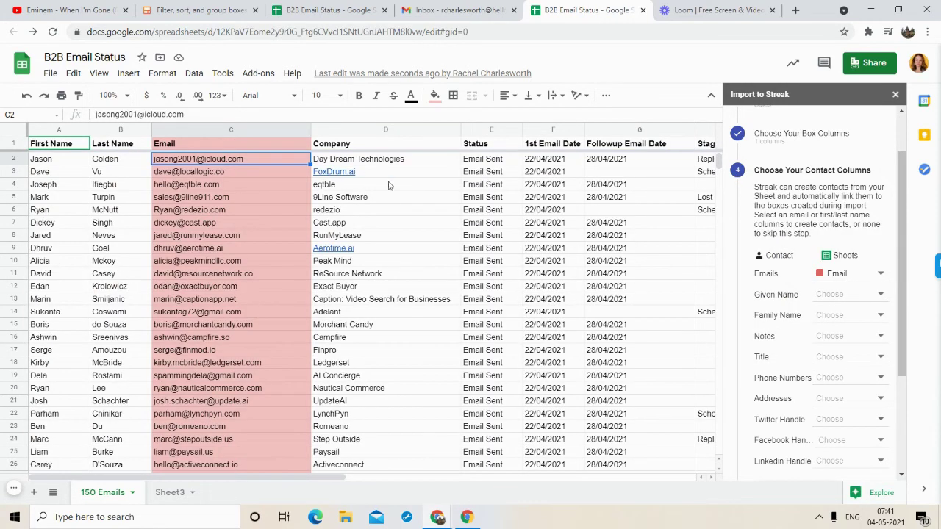
scroll(442, 221, "right", 3)
scroll(428, 226, "left", 3)
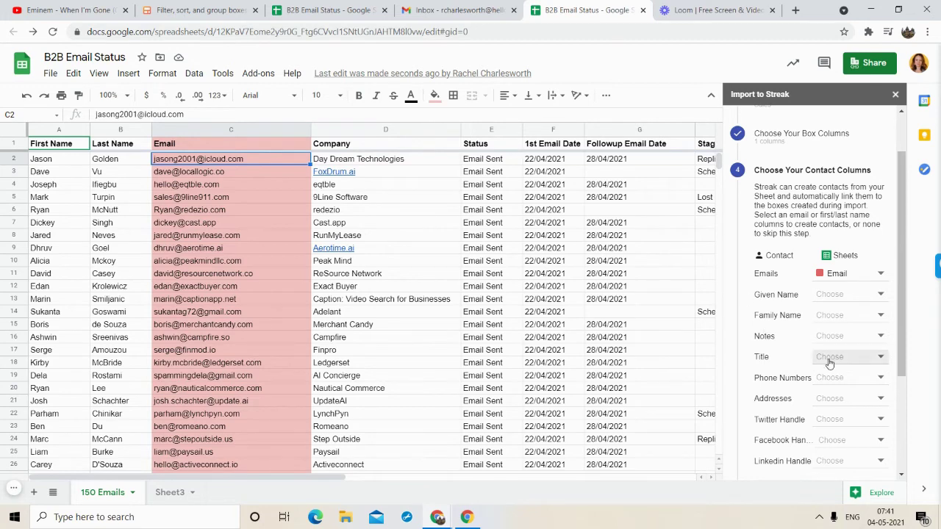
- Check the sheet for columns matching the contact phone number, address and social handle fields
scroll(829, 362, "down", 1)
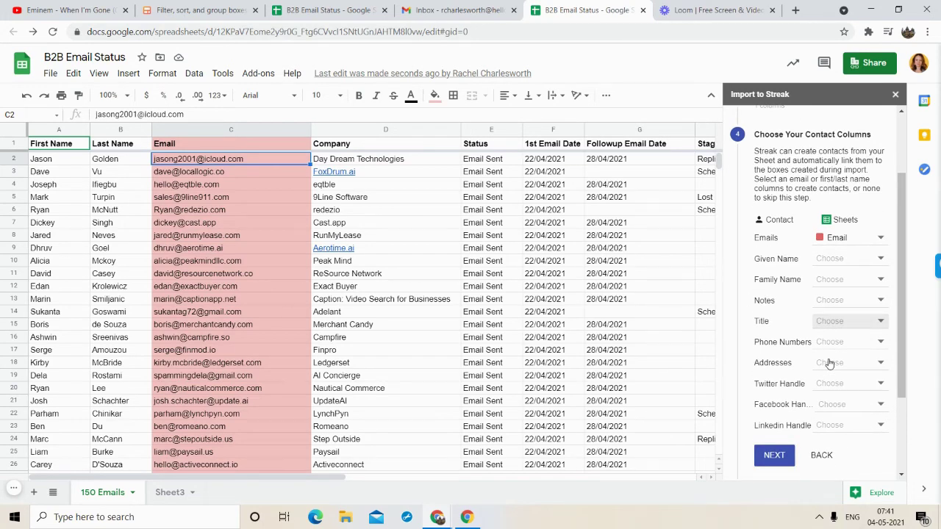
left_click(844, 342)
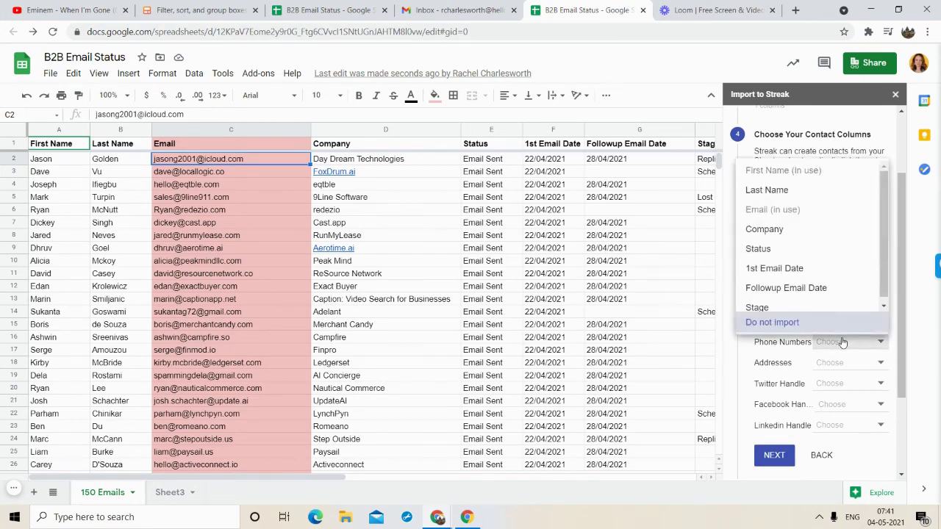
left_click(842, 342)
scroll(525, 264, "right", 3)
scroll(526, 265, "left", 2)
scroll(527, 266, "left", 2)
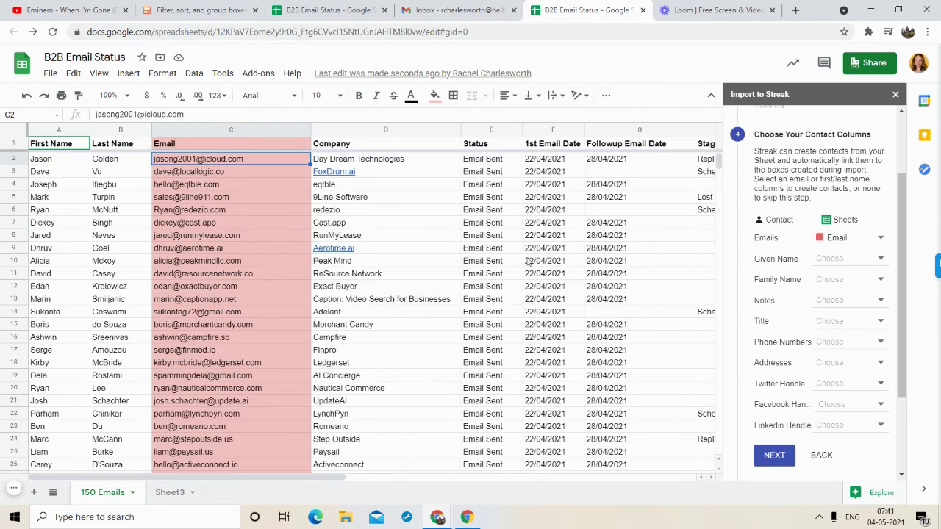
scroll(529, 258, "right", 2)
scroll(531, 257, "left", 2)
scroll(805, 351, "down", 1)
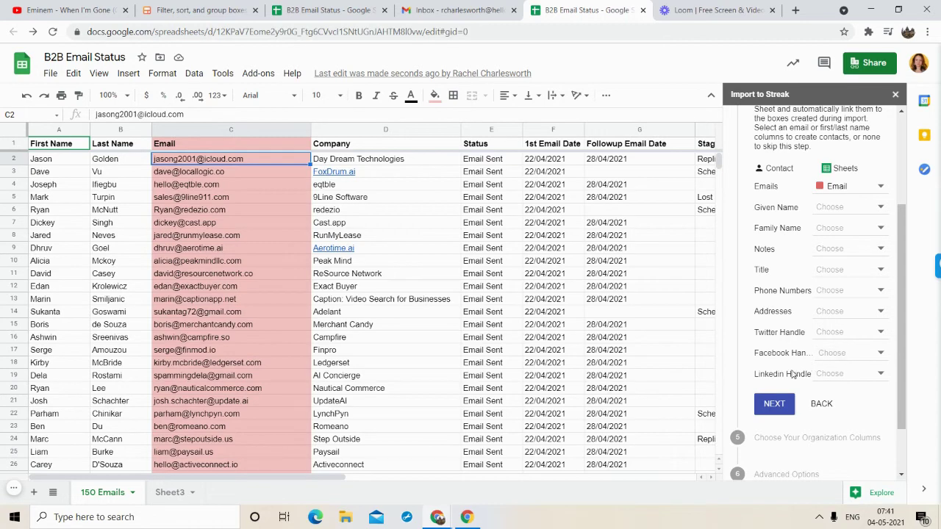
scroll(668, 311, "right", 1)
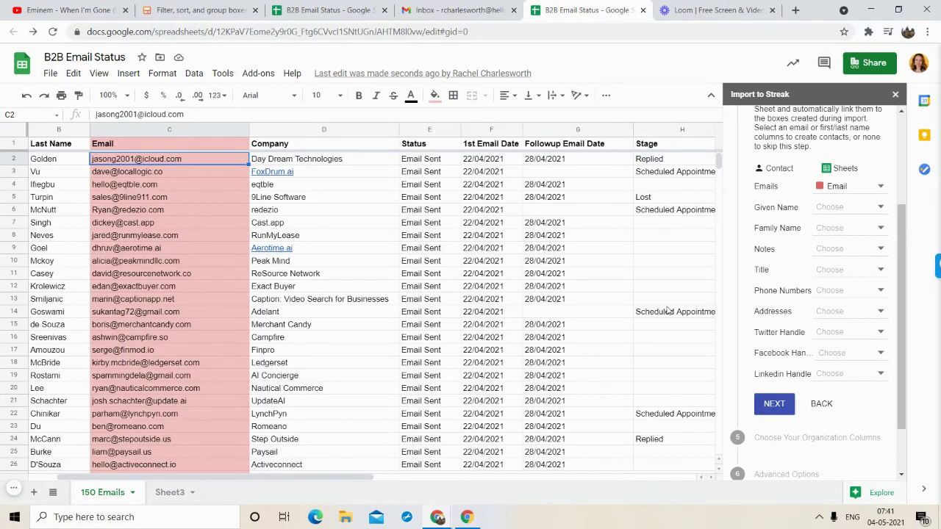
scroll(668, 311, "left", 1)
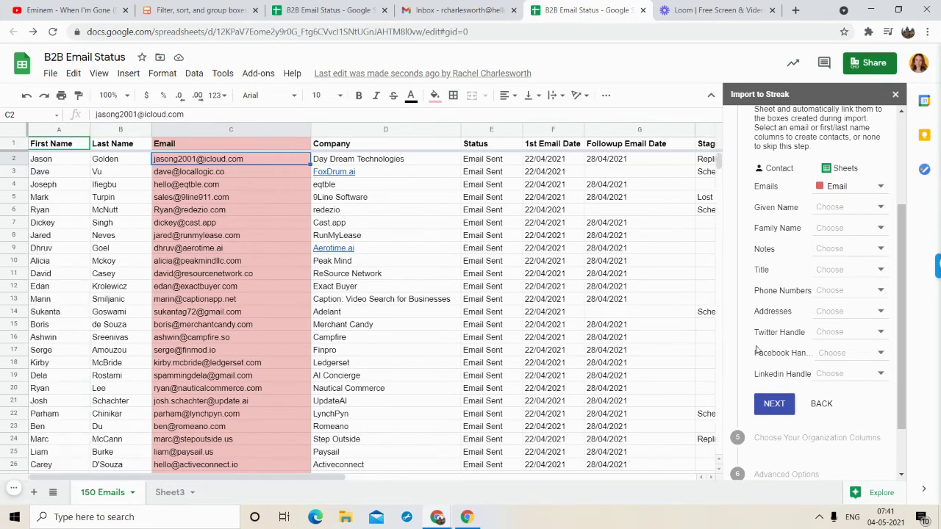
- Accept the contact column mapping and bring up the organization column fields for review
left_click(775, 403)
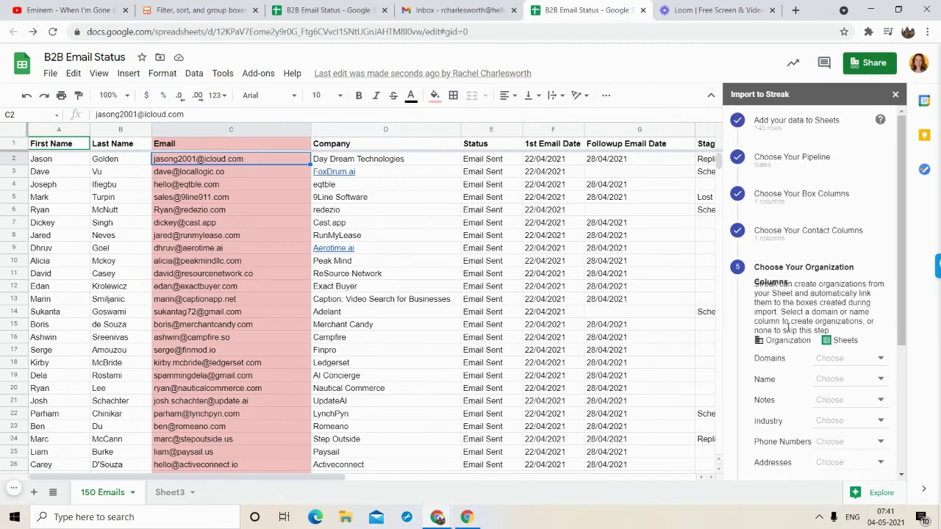
scroll(788, 327, "down", 1)
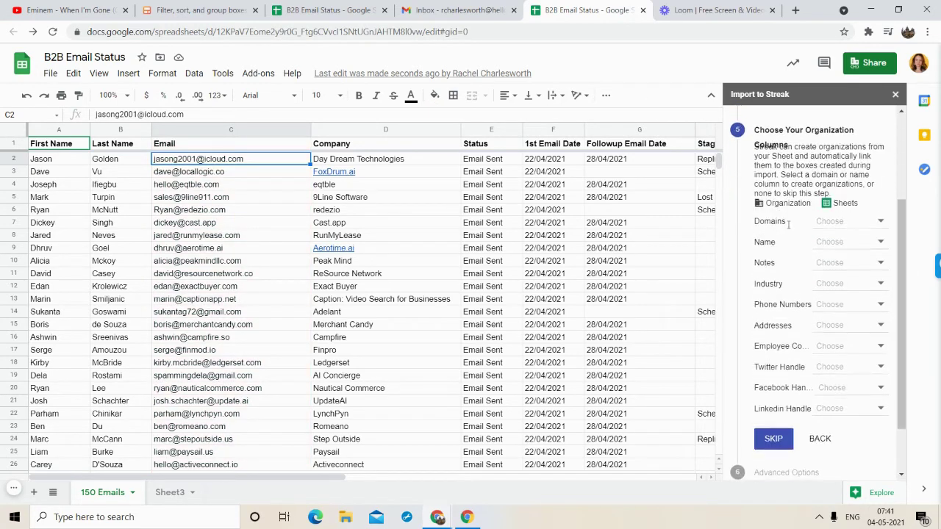
scroll(796, 221, "down", 1)
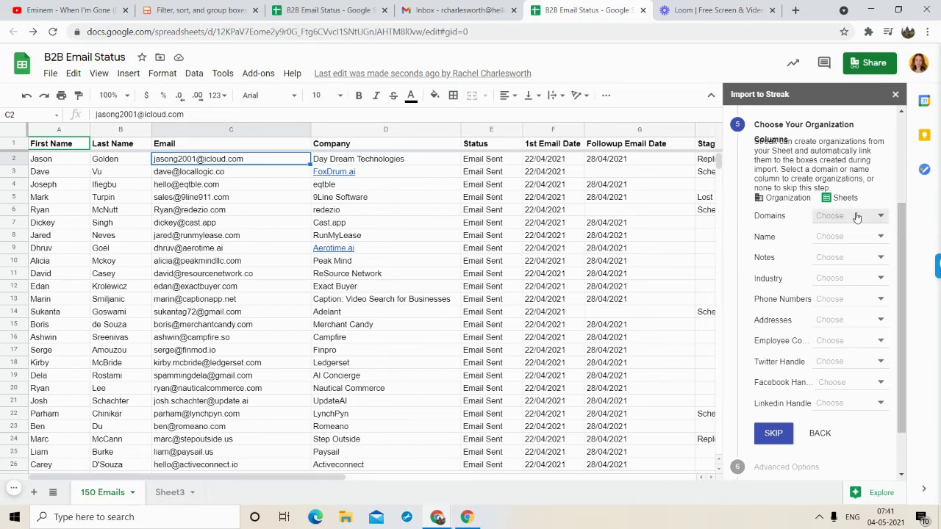
- Check the sheet's columns and the first Company entry for data that could fill the organization fields
scroll(668, 250, "right", 5)
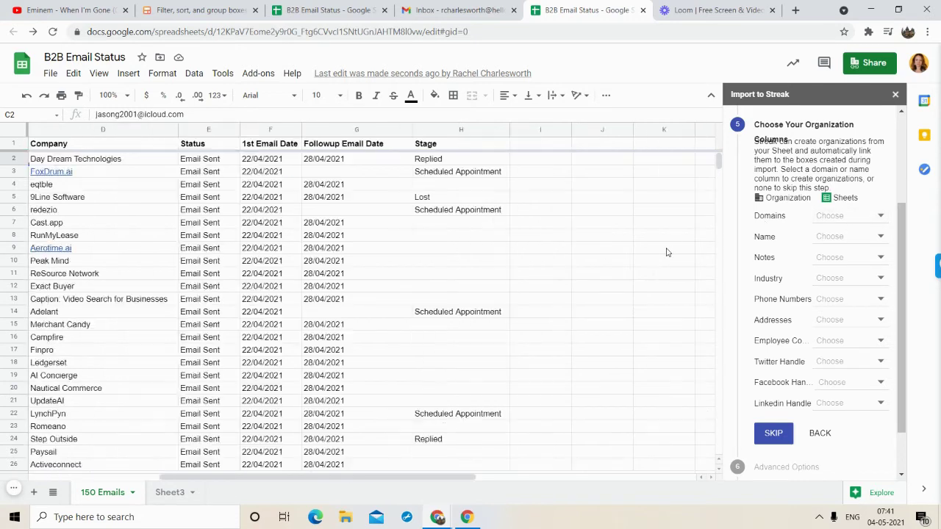
scroll(667, 253, "left", 5)
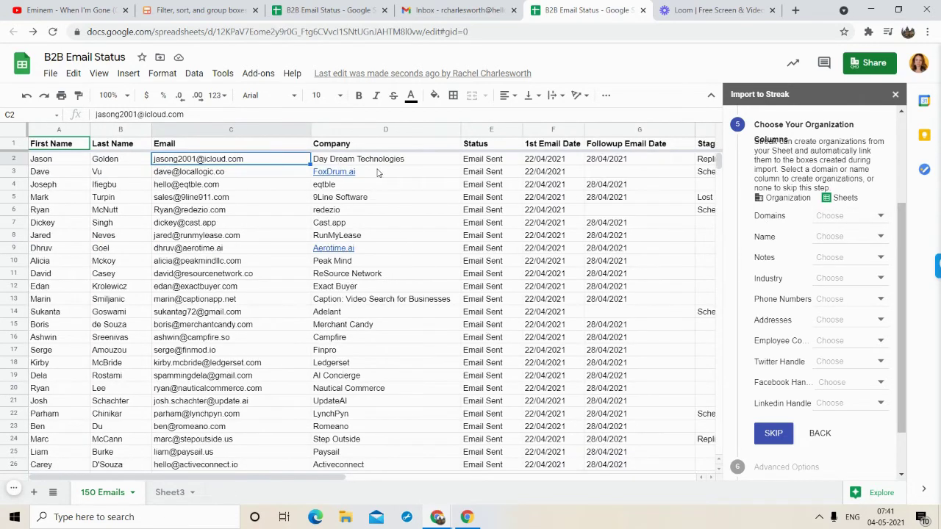
scroll(378, 173, "right", 1)
triple_click(315, 158)
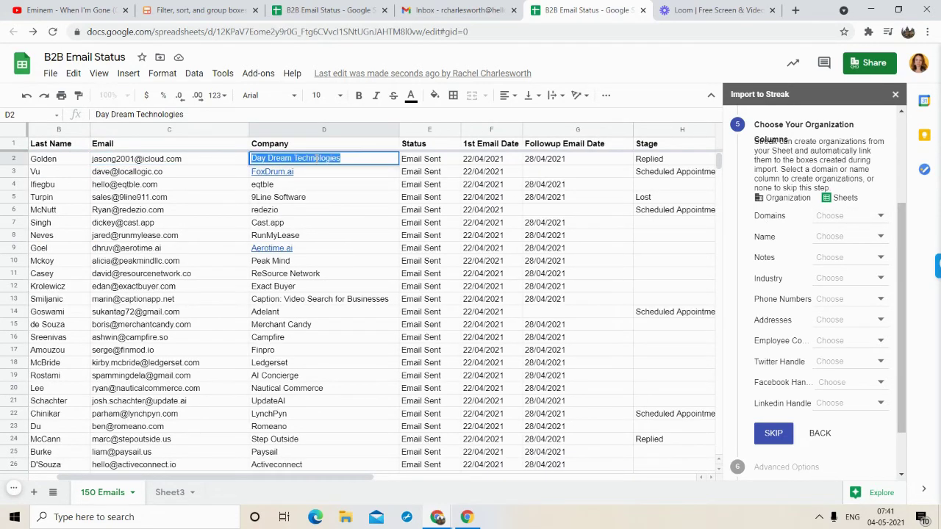
key("Escape")
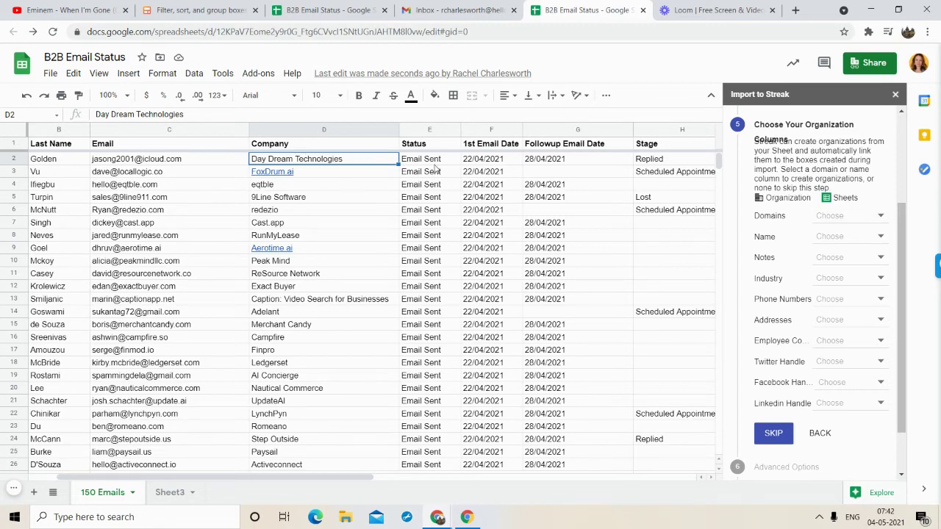
- Leave the organization Domains field unmapped and match the organization Name field to the sheet's Company column
left_click(846, 221)
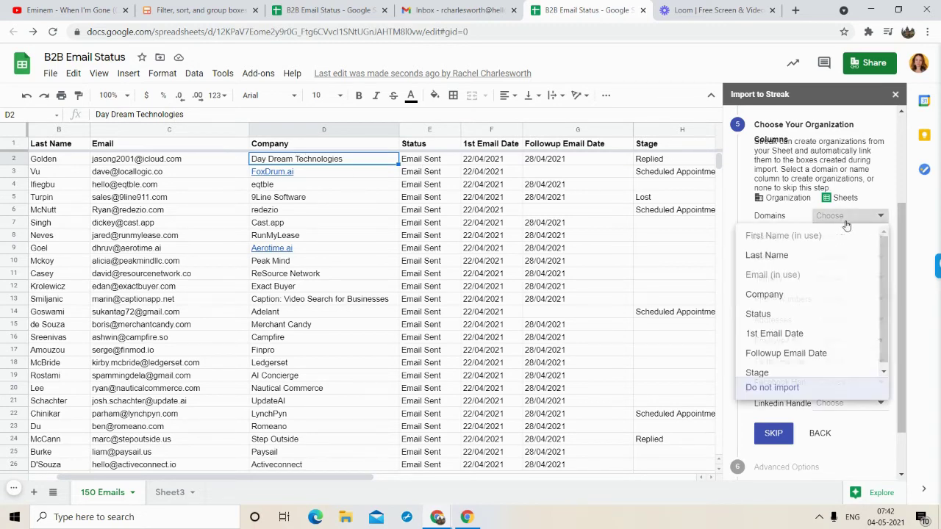
scroll(776, 323, "down", 1)
scroll(777, 280, "up", 1)
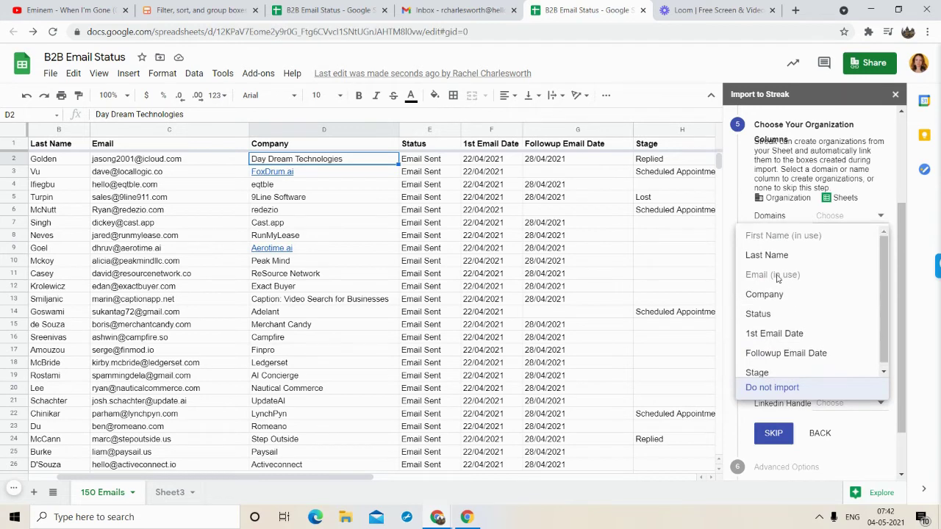
scroll(778, 282, "down", 1)
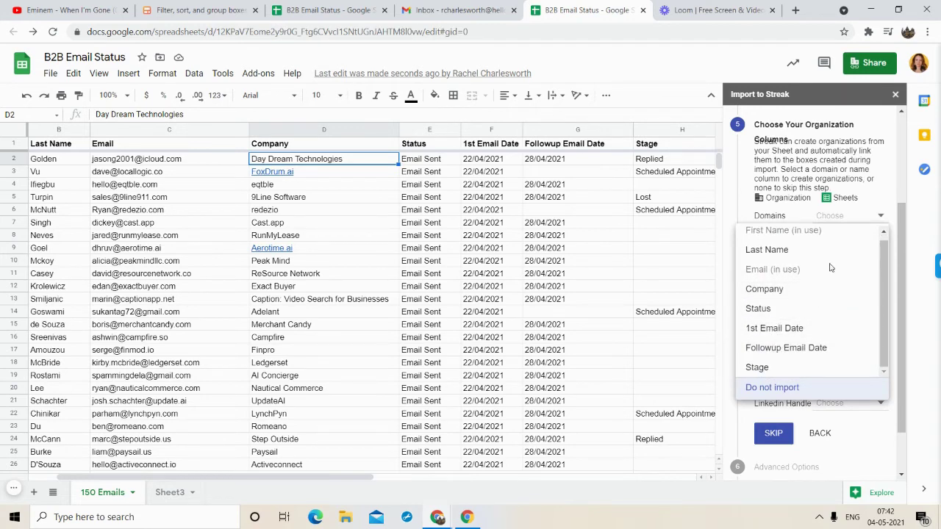
left_click(850, 221)
left_click(841, 238)
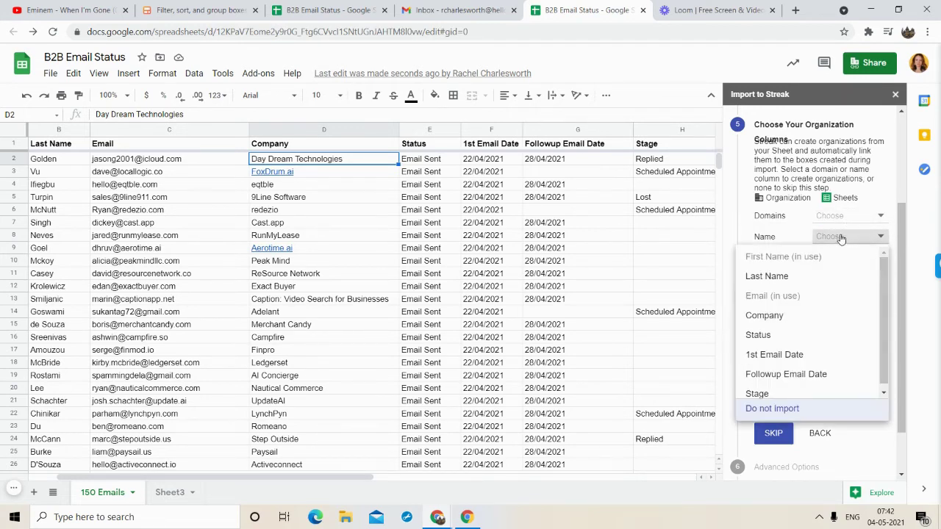
left_click(776, 320)
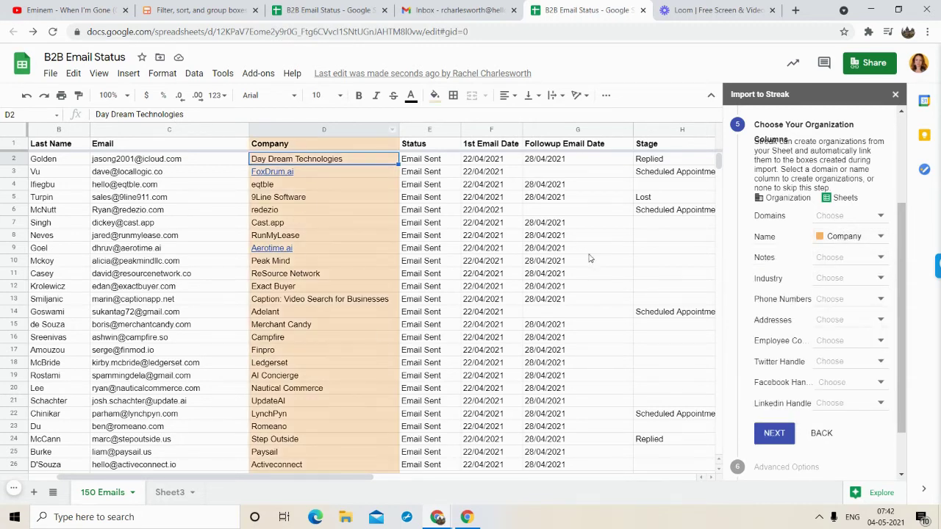
- Leave the remaining organization fields unmapped after checking them against the sheet, and accept the organization column mapping
left_click(824, 283)
left_click(824, 283)
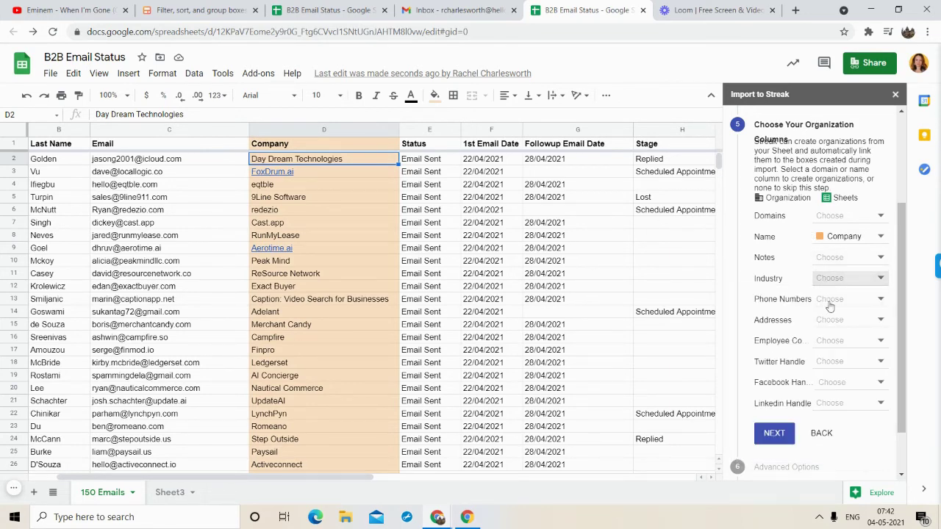
scroll(846, 320, "down", 2)
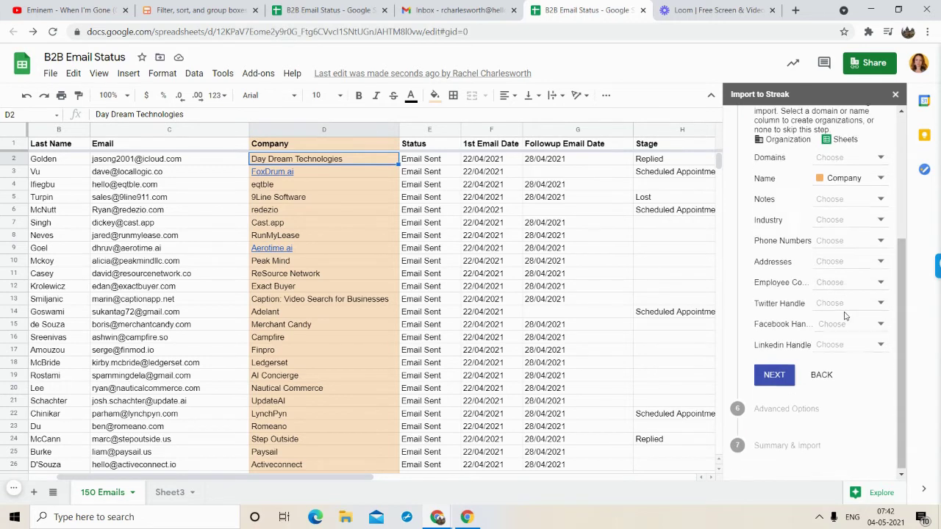
scroll(511, 317, "right", 5)
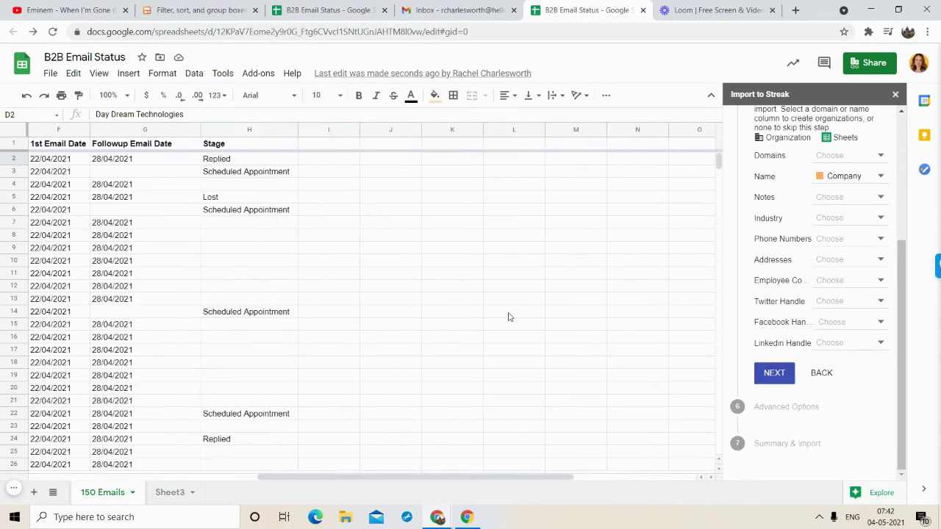
scroll(511, 317, "left", 6)
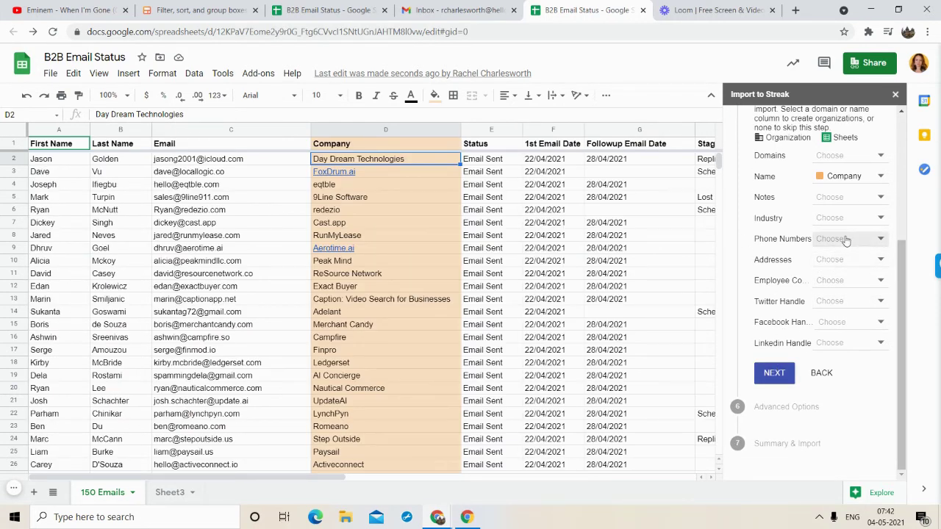
left_click(777, 373)
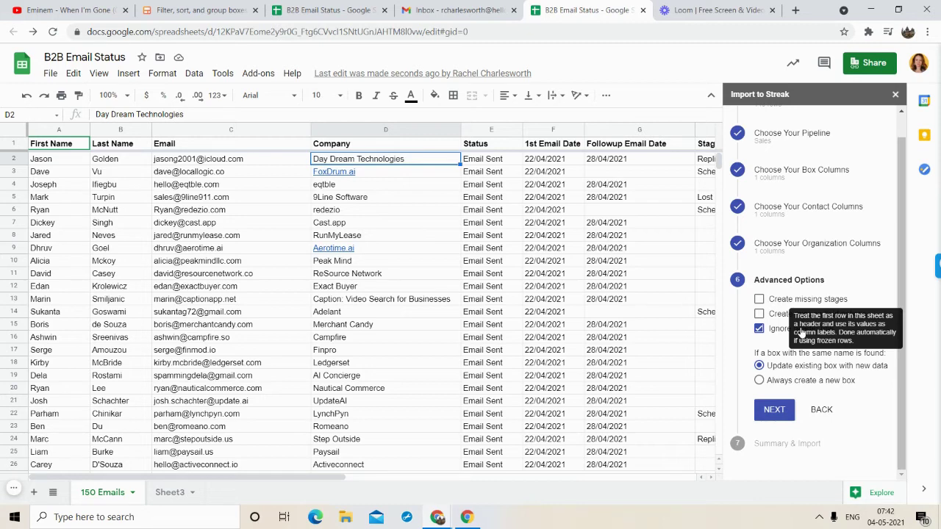
- Accept the advanced options with the header row ignored and existing boxes updated with new data
scroll(329, 401, "down", 10)
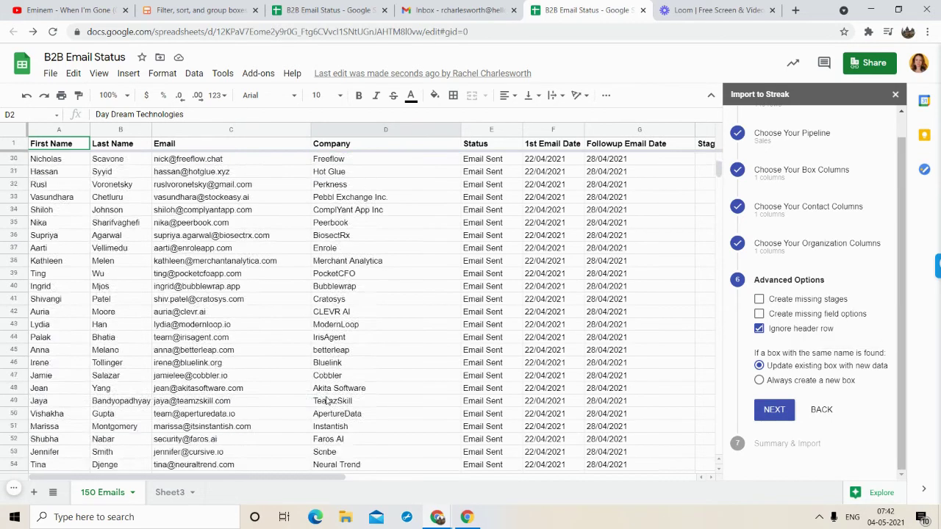
scroll(329, 400, "up", 10)
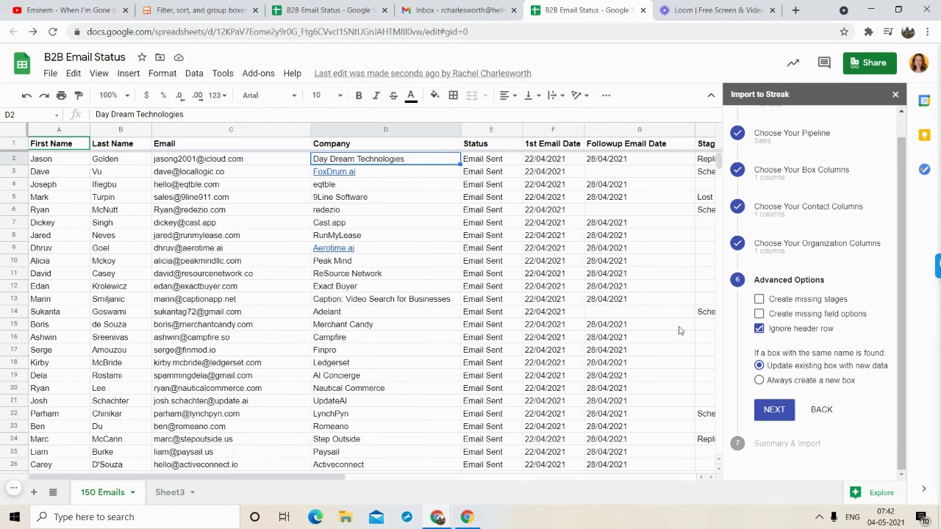
left_click(772, 412)
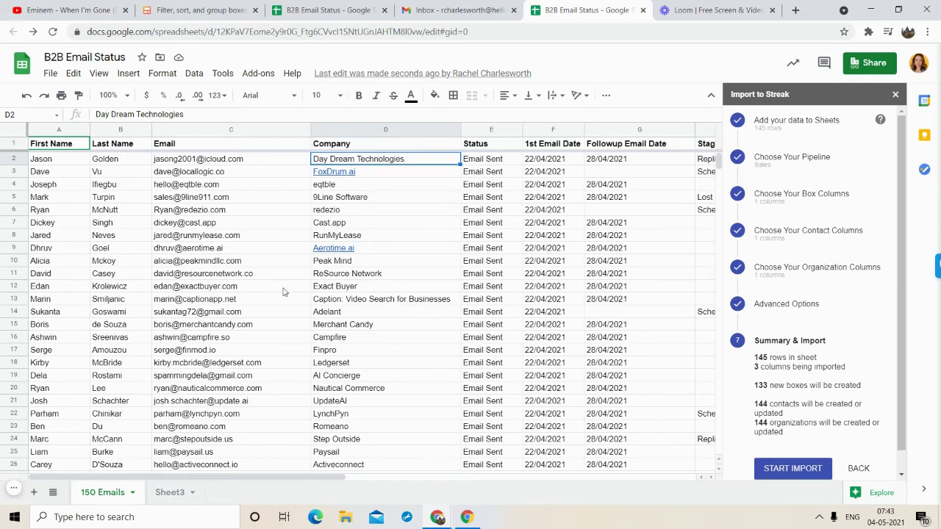
- Compare the import summary with the sheet's rows, run the import into the Sales pipeline and finish the import wizard
scroll(283, 291, "down", 20)
scroll(284, 292, "down", 10)
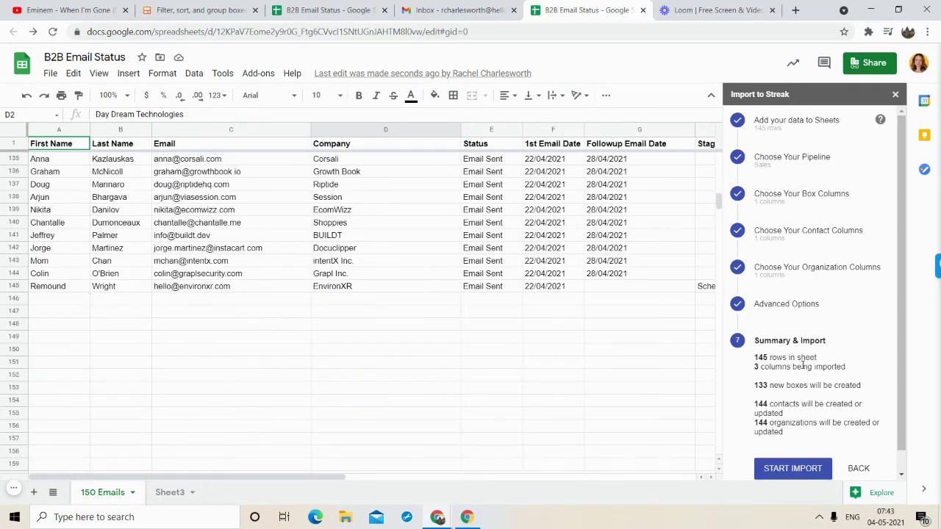
scroll(254, 263, "up", 20)
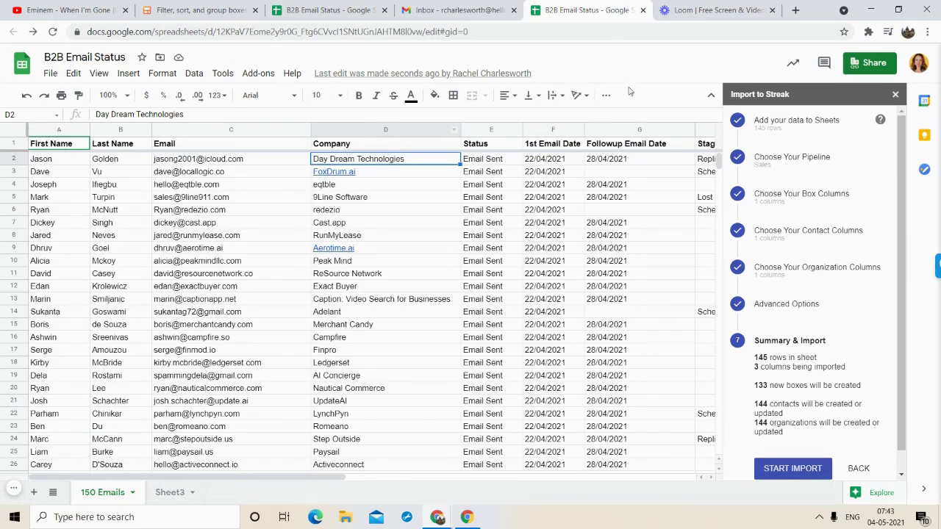
scroll(733, 313, "down", 1)
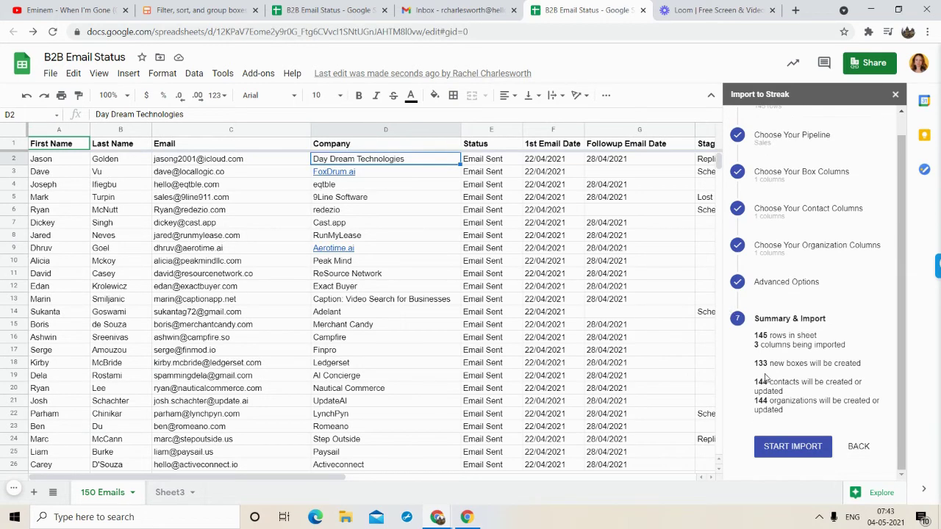
left_click(797, 446)
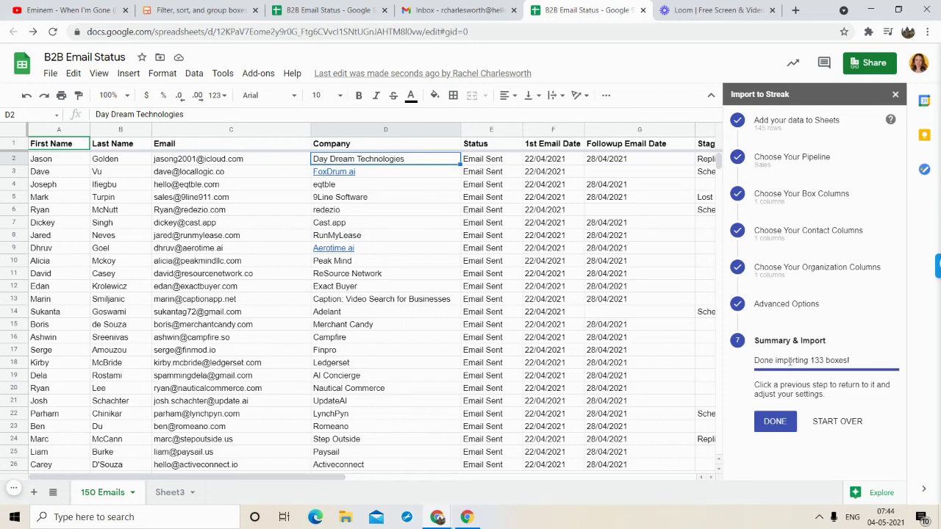
left_click(778, 421)
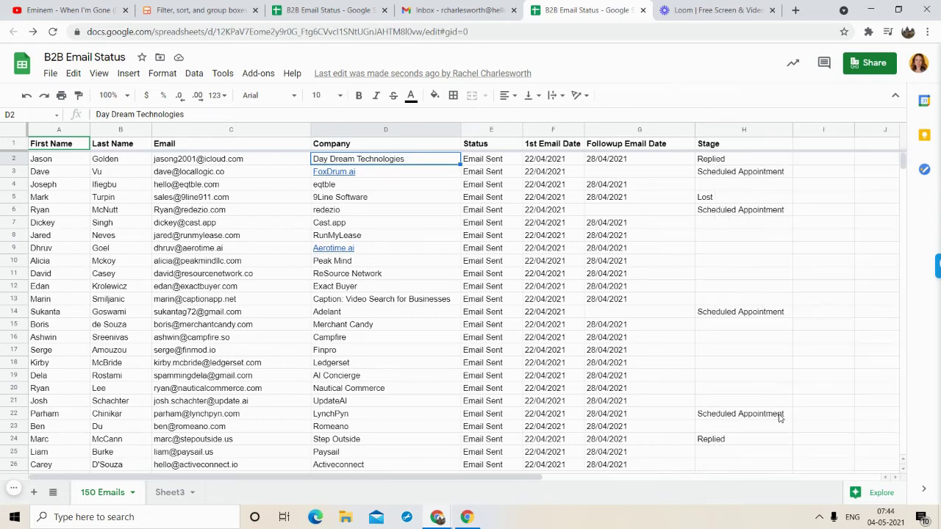
- Switch to Gmail, reload the page and open the Sales pipeline under Streak Pipelines
left_click(478, 6)
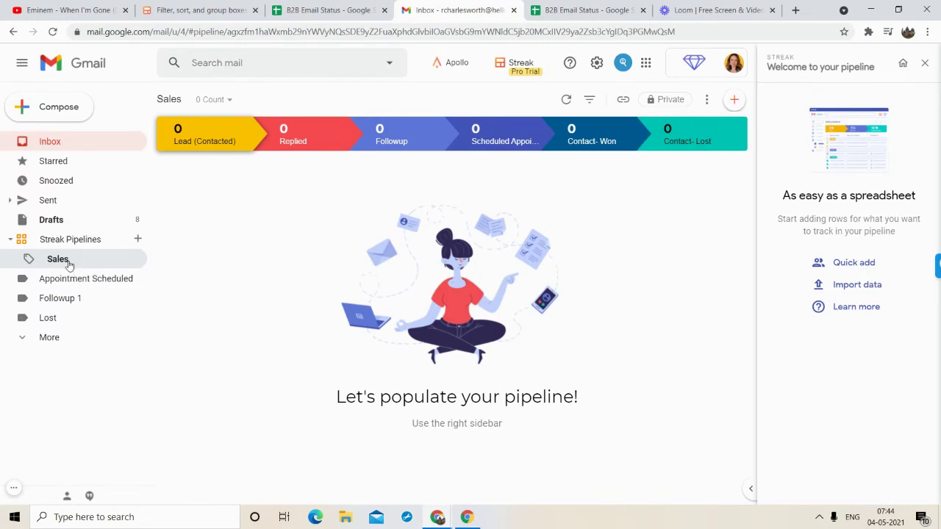
left_click(53, 31)
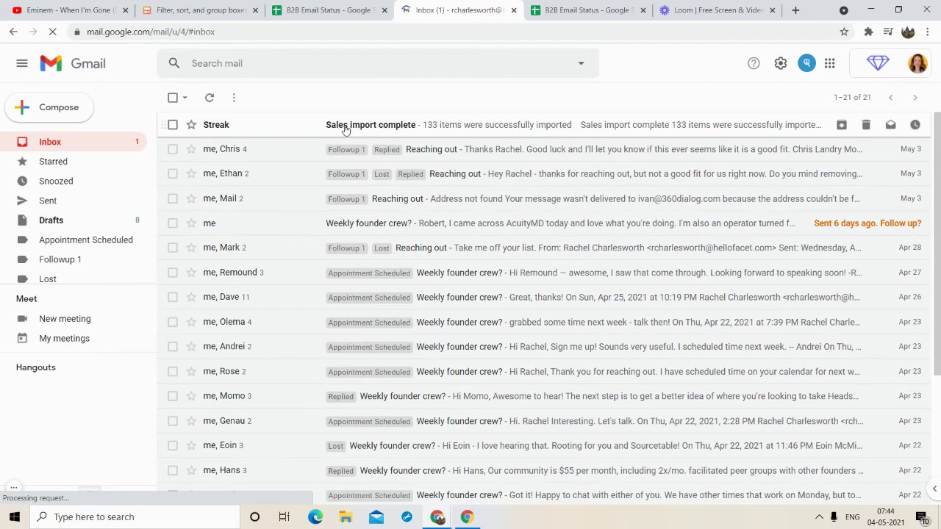
scroll(111, 228, "down", 1)
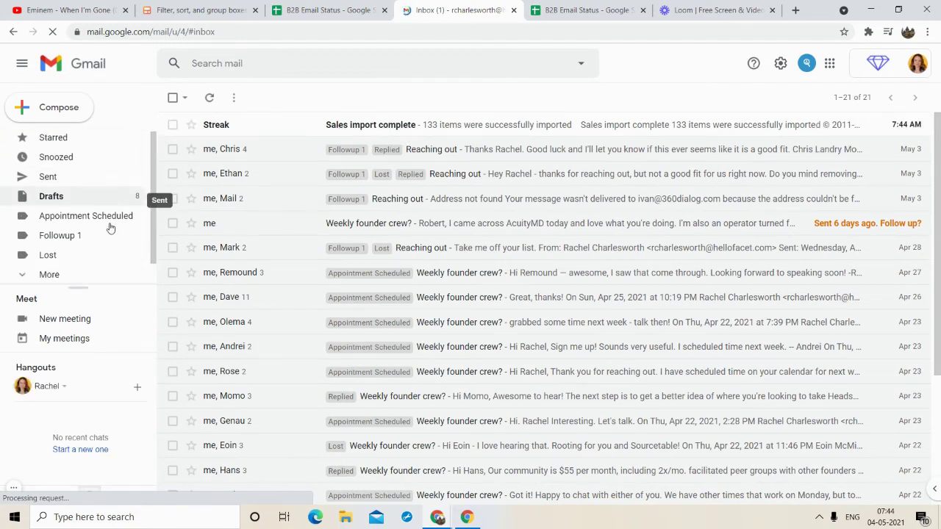
scroll(103, 224, "up", 1)
scroll(67, 192, "down", 1)
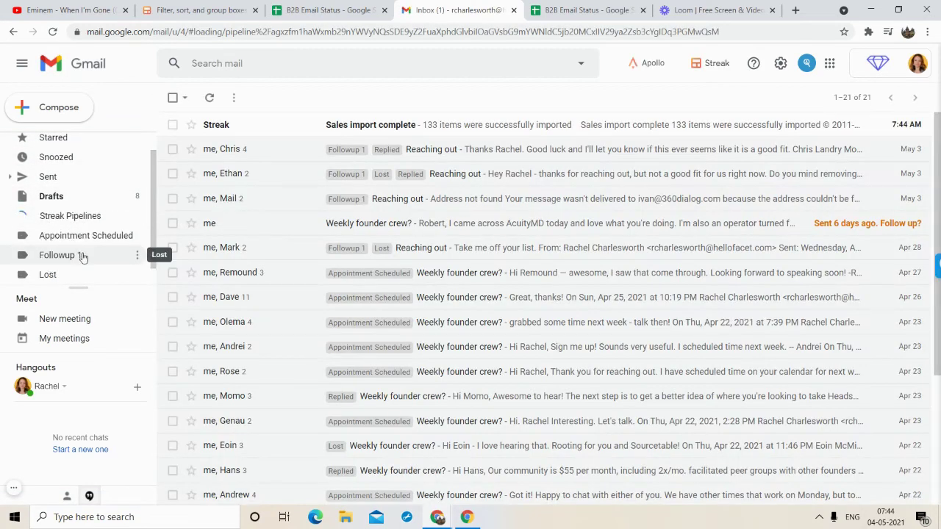
left_click(63, 237)
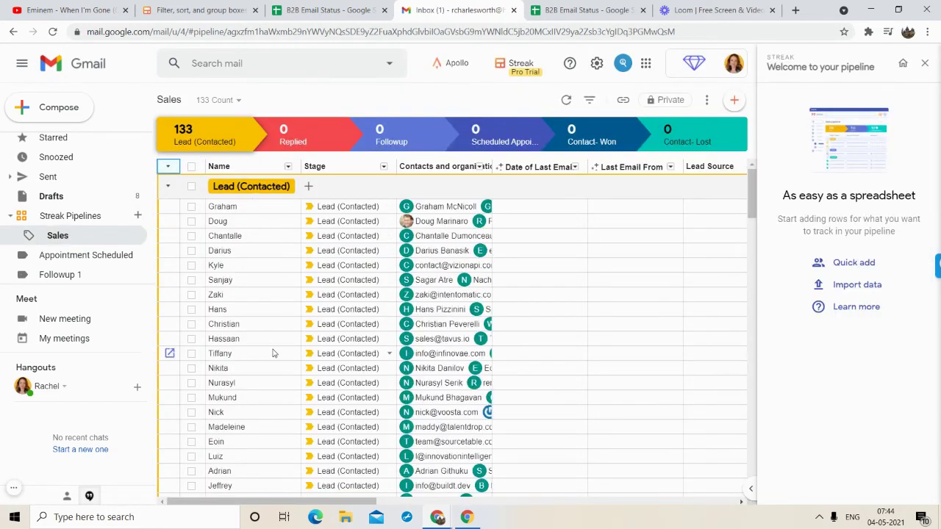
- Examine how the imported boxes are distributed across the Sales pipeline stages and compare them with the sheet's Stage column
scroll(272, 354, "down", 20)
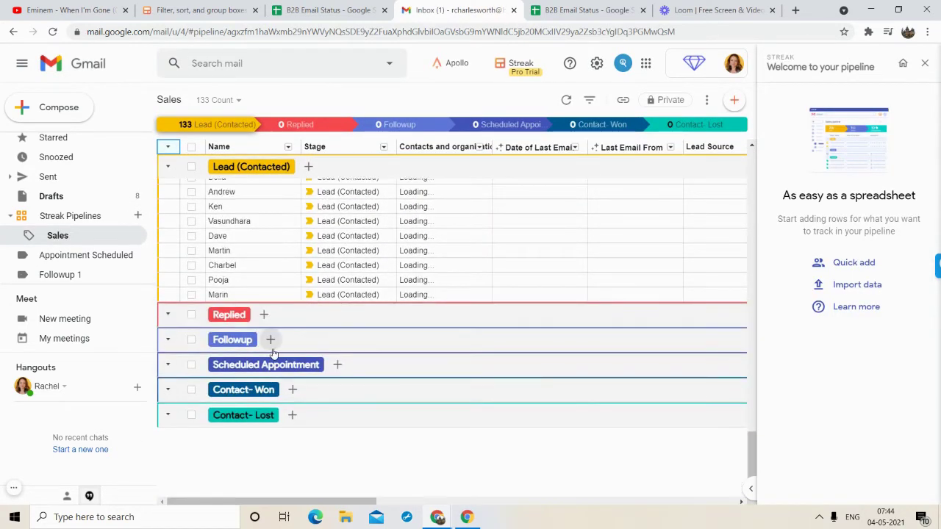
scroll(273, 354, "up", 20)
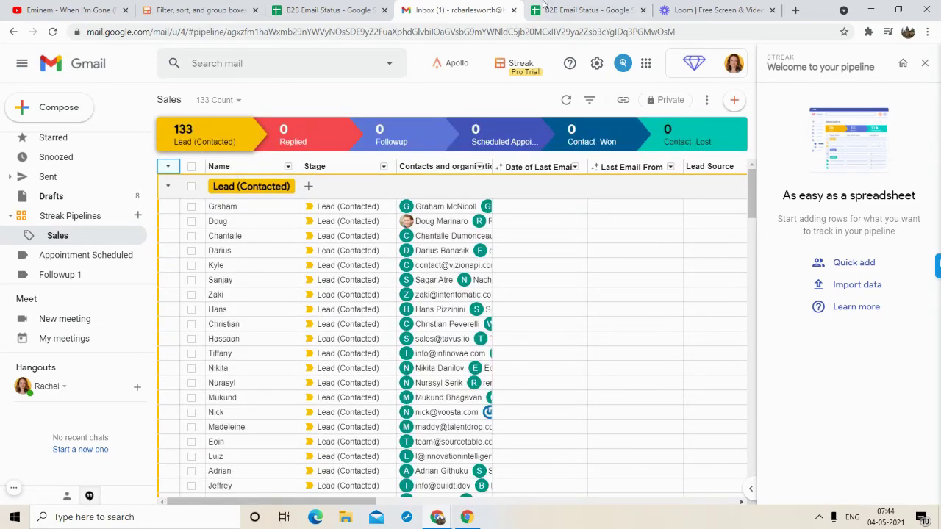
left_click(585, 10)
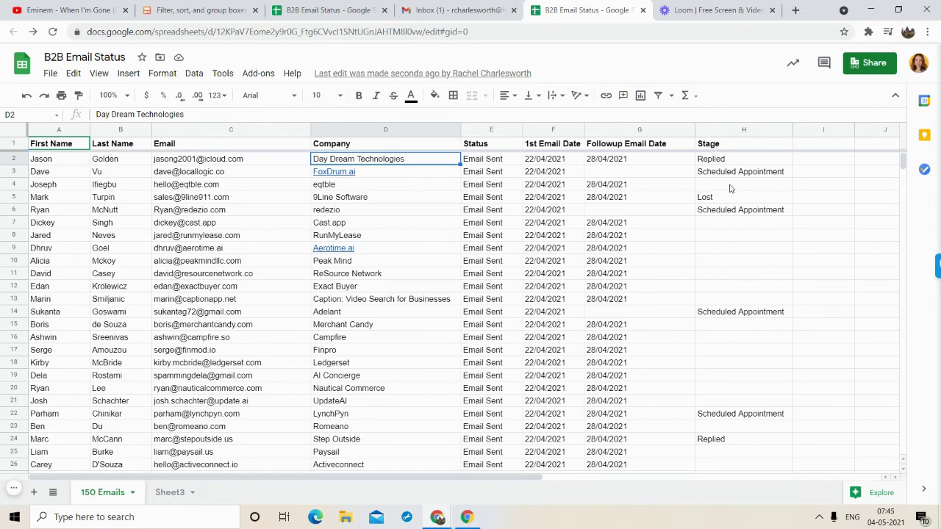
left_click(456, 10)
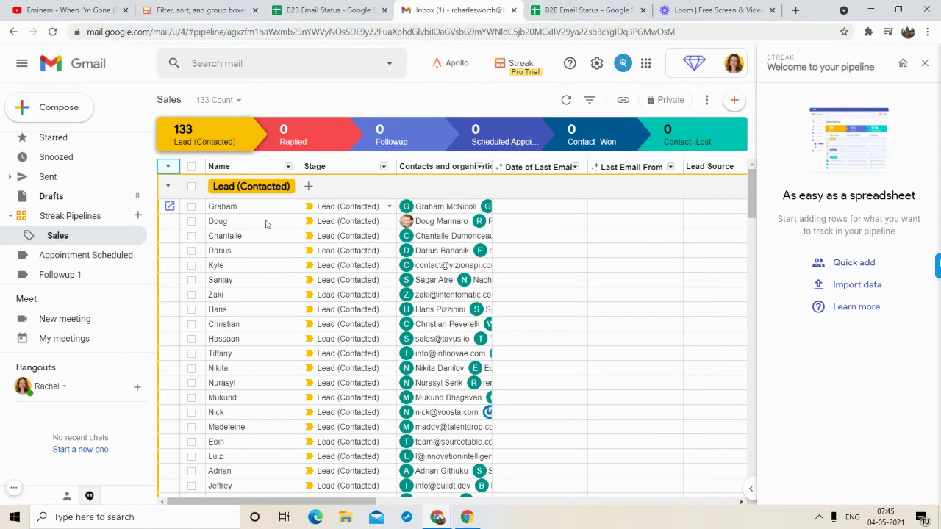
scroll(256, 360, "down", 20)
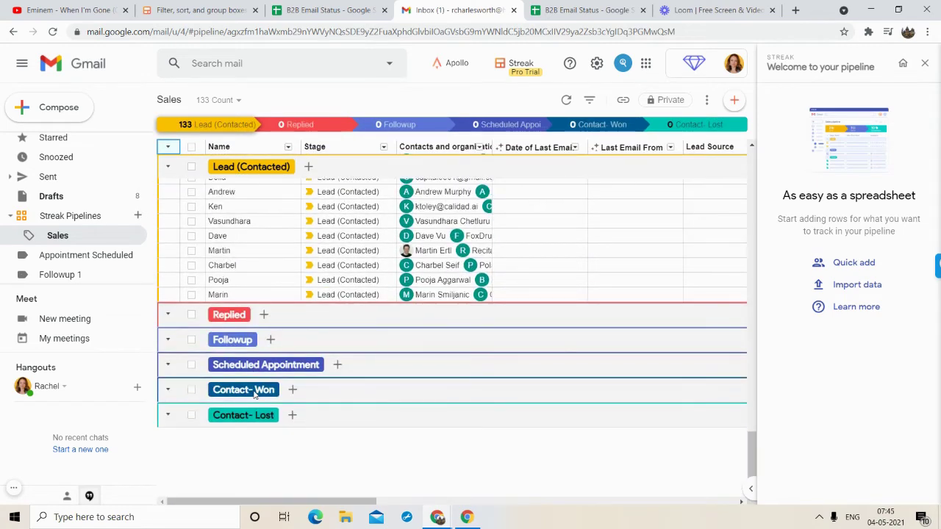
scroll(254, 393, "up", 20)
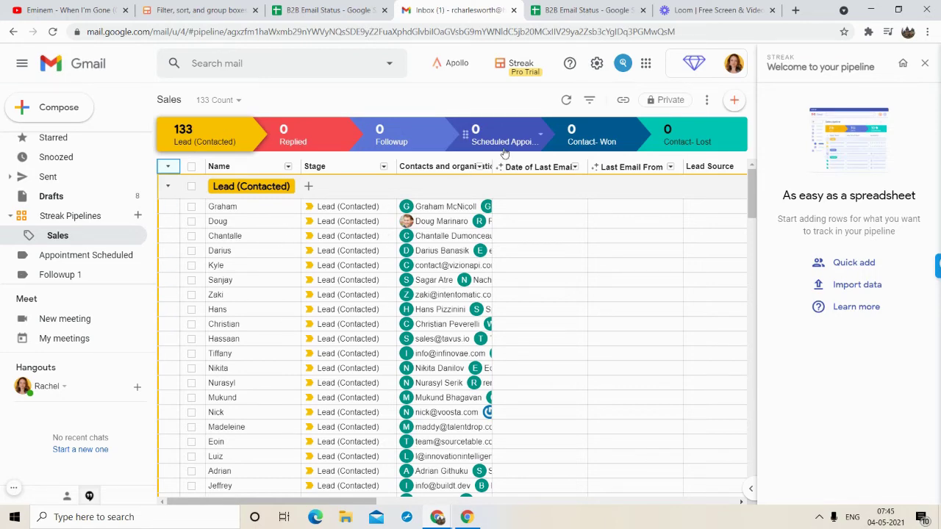
- Check the Scheduled Appointment entries in the B2B Email Status sheet's Stage column and return to the Sales pipeline in Gmail
left_click(710, 10)
left_click(589, 9)
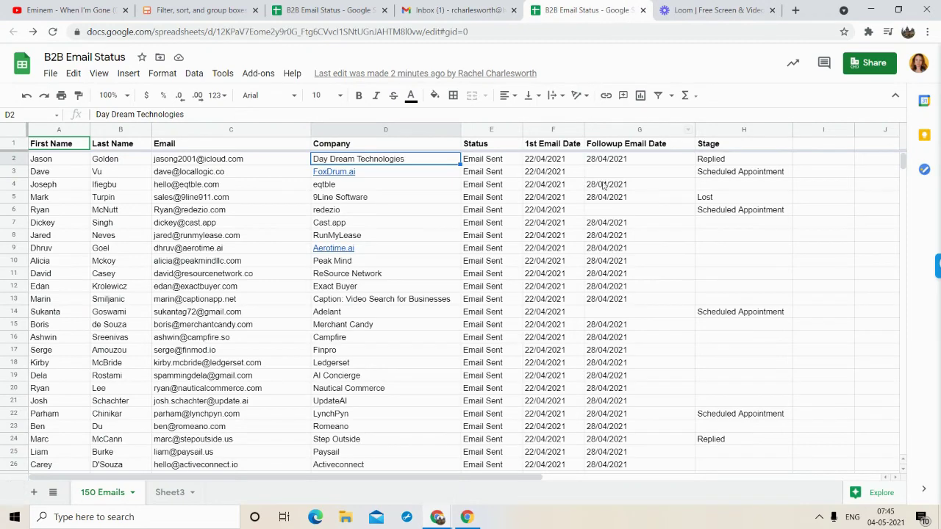
double_click(721, 172)
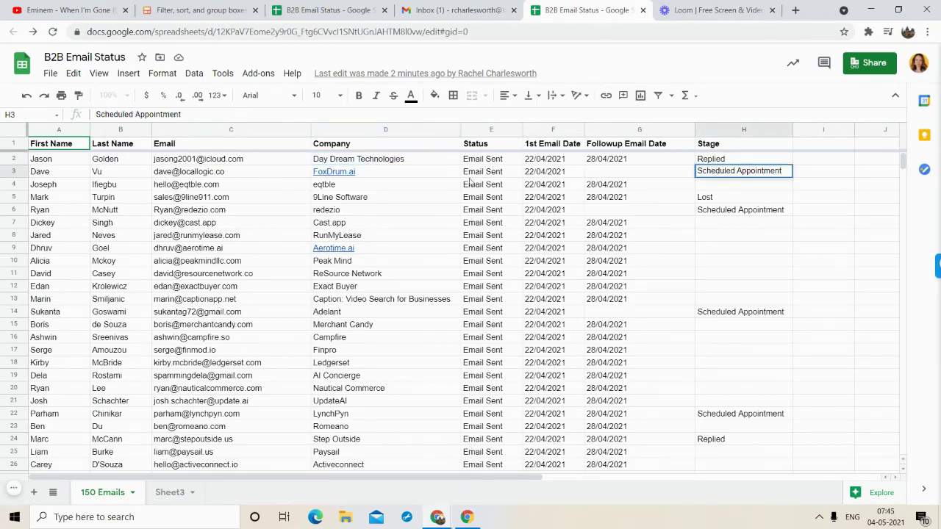
left_click(430, 6)
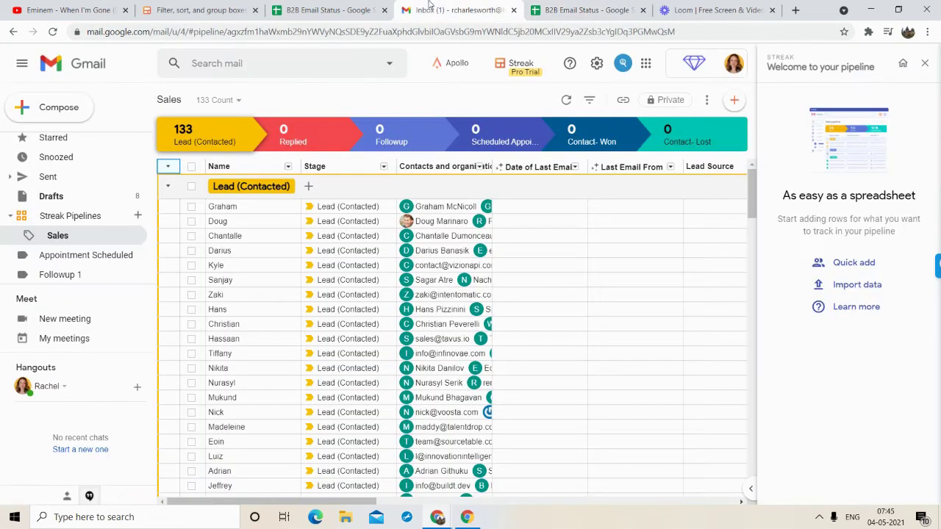
- Move the third through seventh boxes of the Lead (Contacted) group to the Replied stage and check that group
left_click(192, 237)
left_click(192, 251)
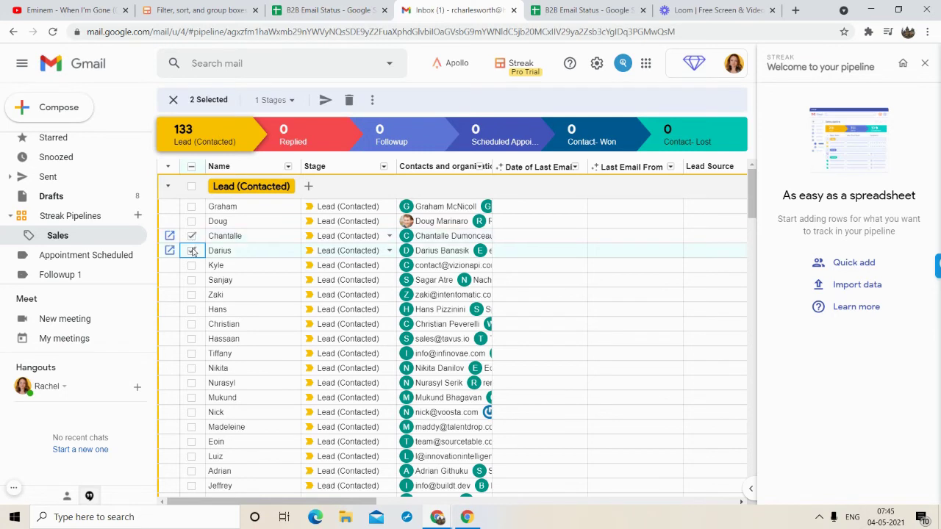
left_click(192, 280)
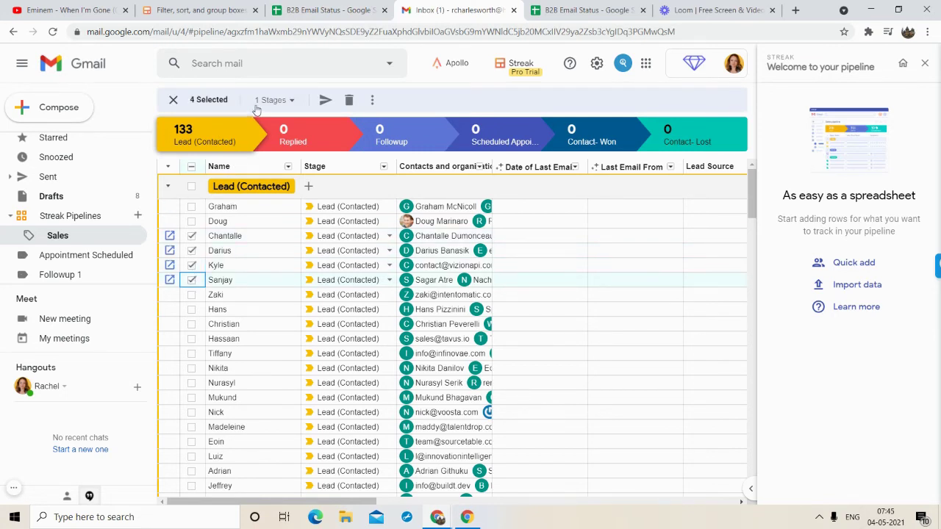
left_click(192, 295)
left_click(274, 100)
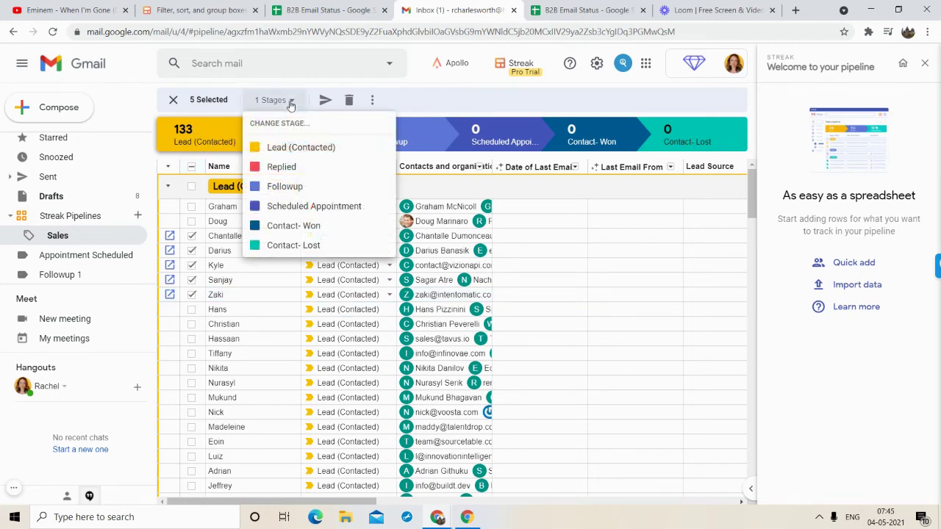
left_click(282, 166)
scroll(284, 300, "down", 10)
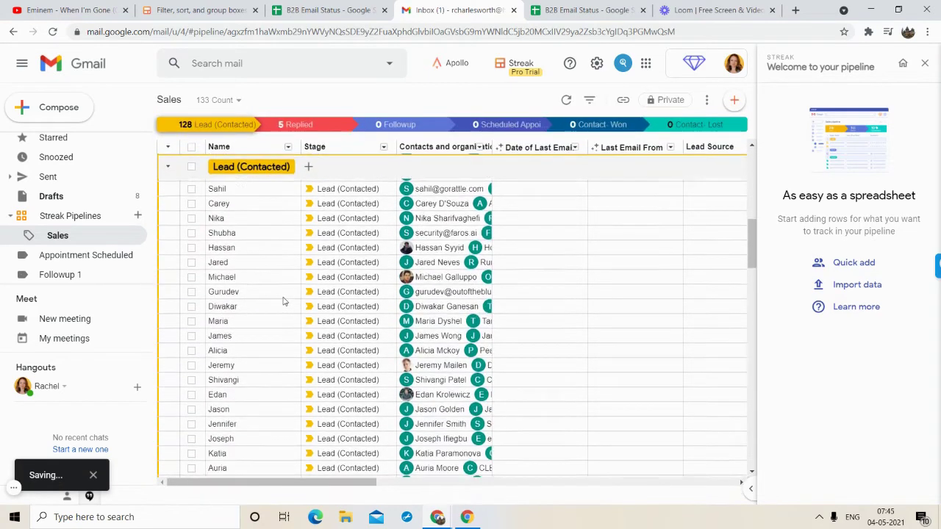
scroll(284, 300, "down", 15)
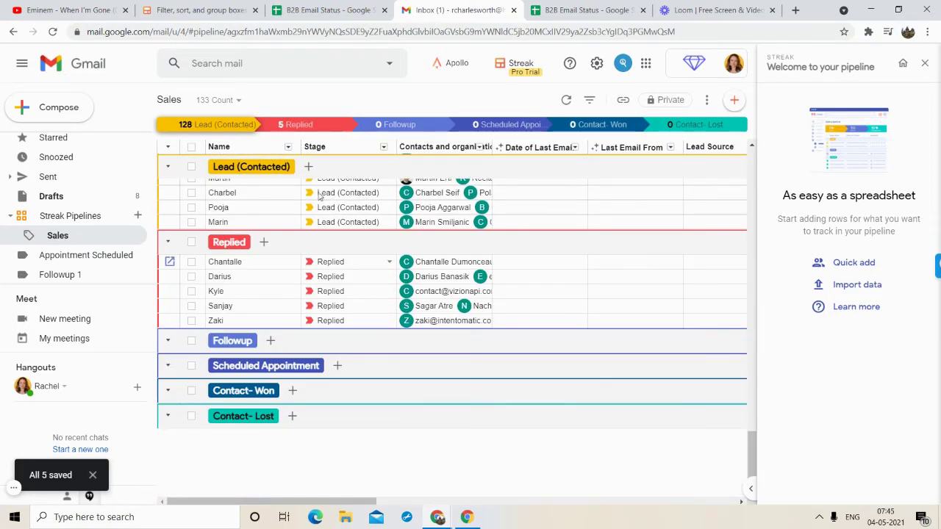
- Move the five consecutive Lead (Contacted) boxes from the acryl.io contact through the Romeano contact to the Scheduled Appointment stage
scroll(279, 263, "up", 10)
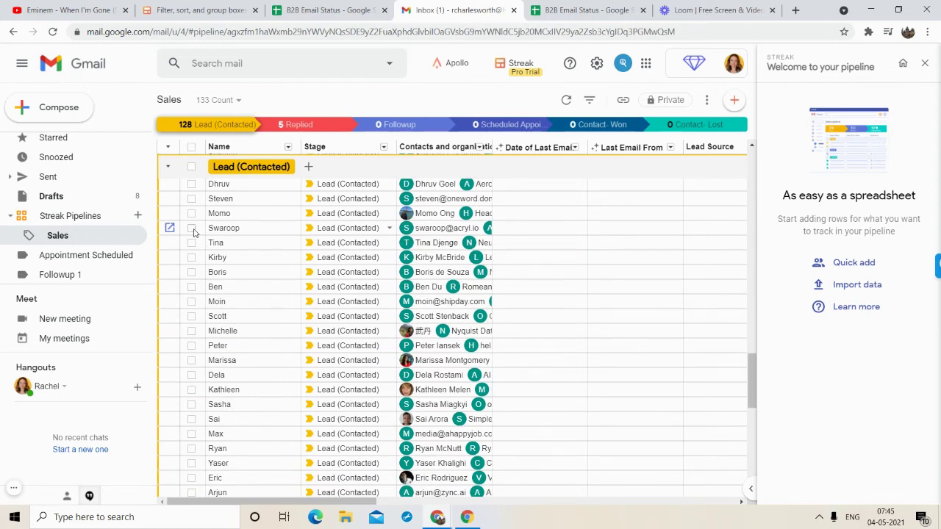
left_click(192, 228)
left_click(192, 244)
left_click(192, 257)
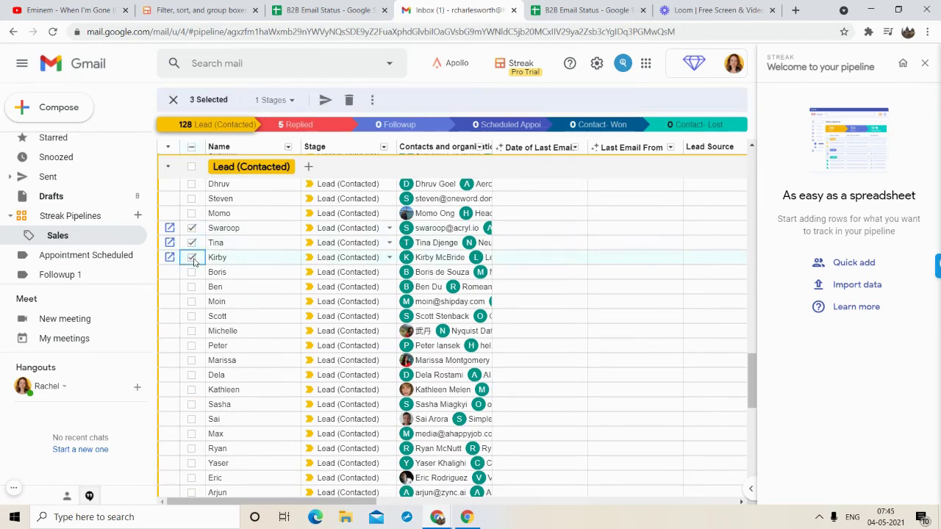
left_click(192, 272)
left_click(192, 287)
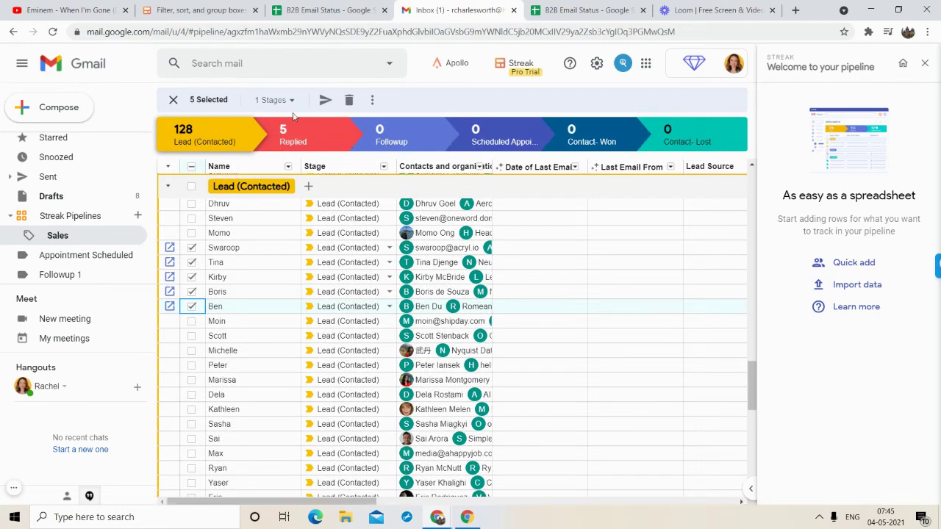
left_click(273, 100)
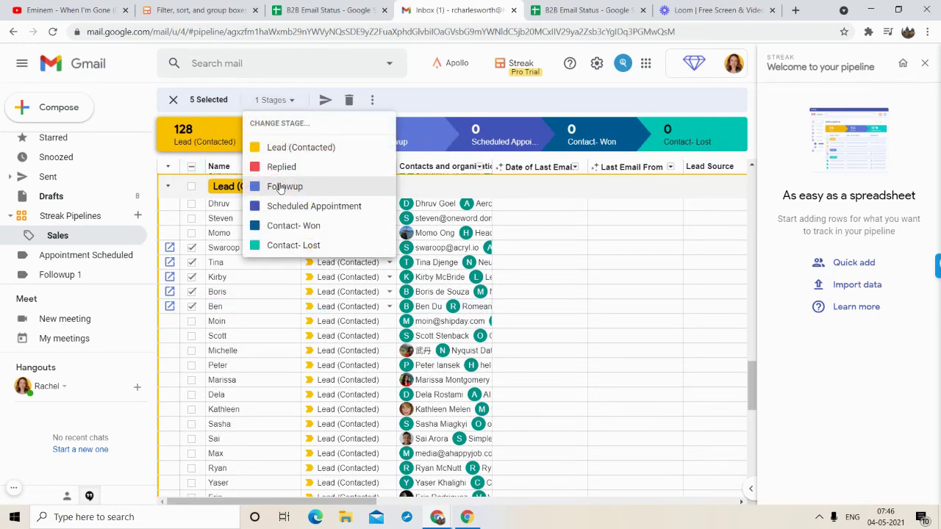
left_click(288, 206)
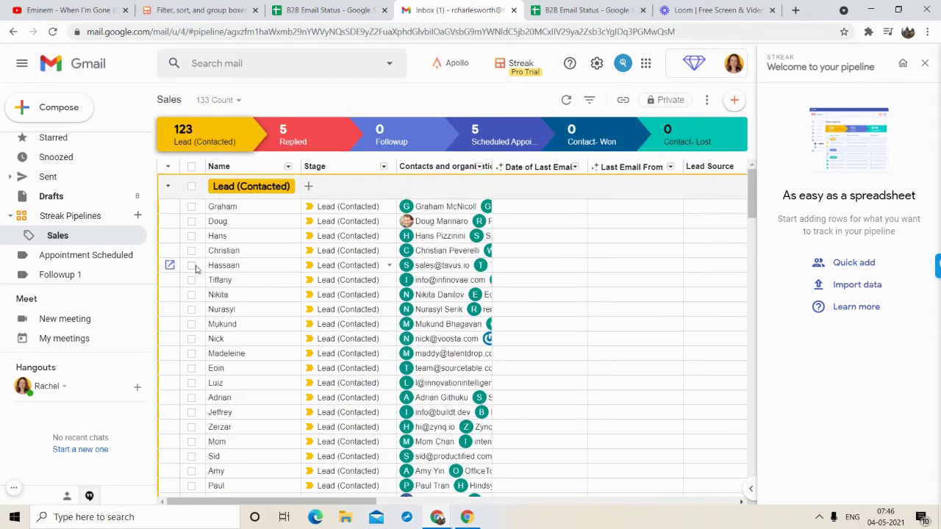
- Move the fifth through seventh boxes of the Lead (Contacted) group to the Contact- Won stage and check that group
left_click(193, 266)
left_click(193, 280)
left_click(191, 295)
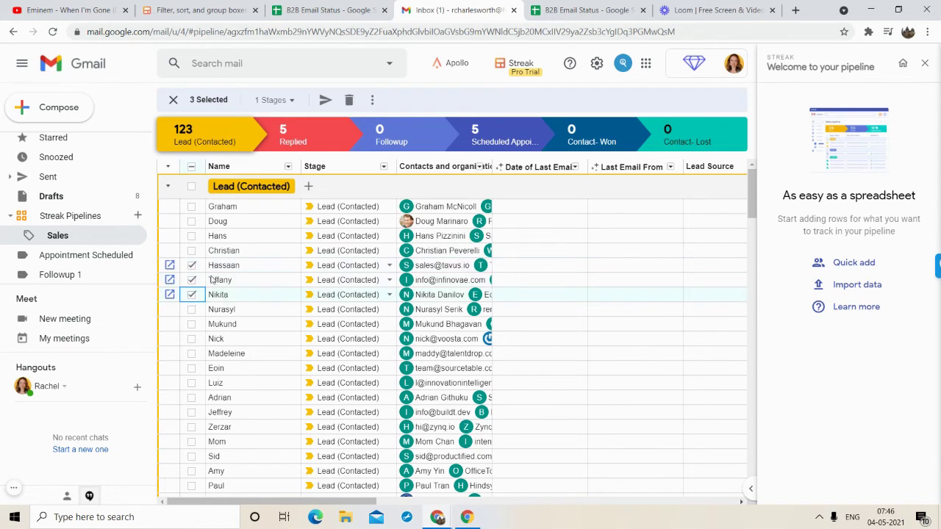
left_click(295, 101)
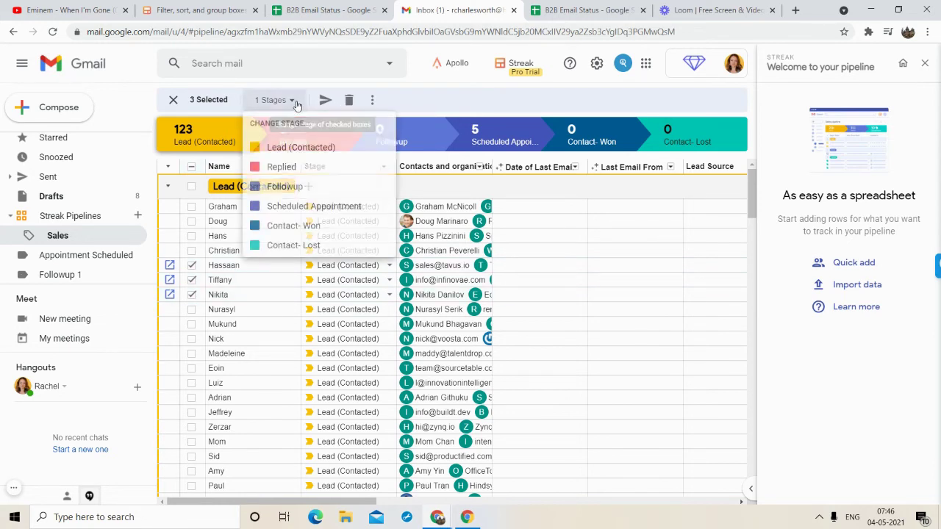
left_click(285, 225)
scroll(283, 327, "down", 15)
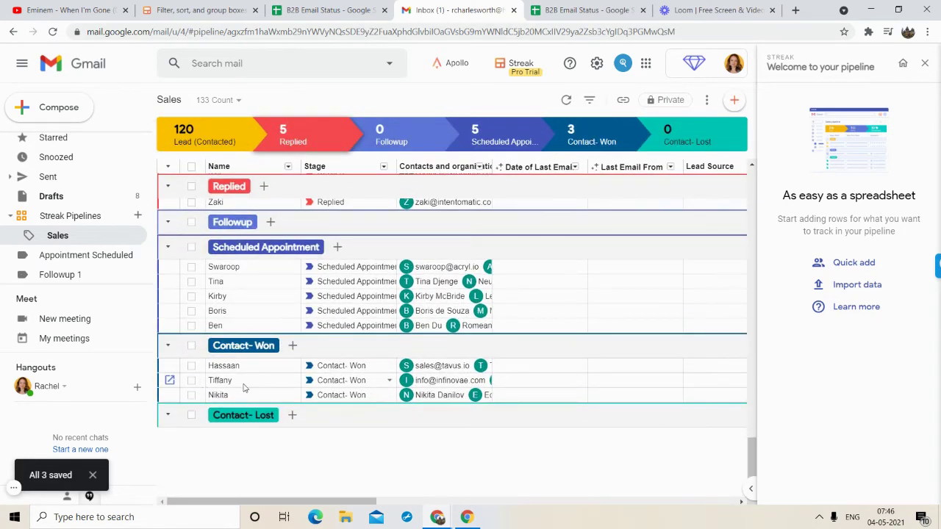
- Move the first, third and fourth Lead (Contacted) boxes to the Contact- Lost stage and review the pipeline's stage groups
scroll(245, 389, "up", 15)
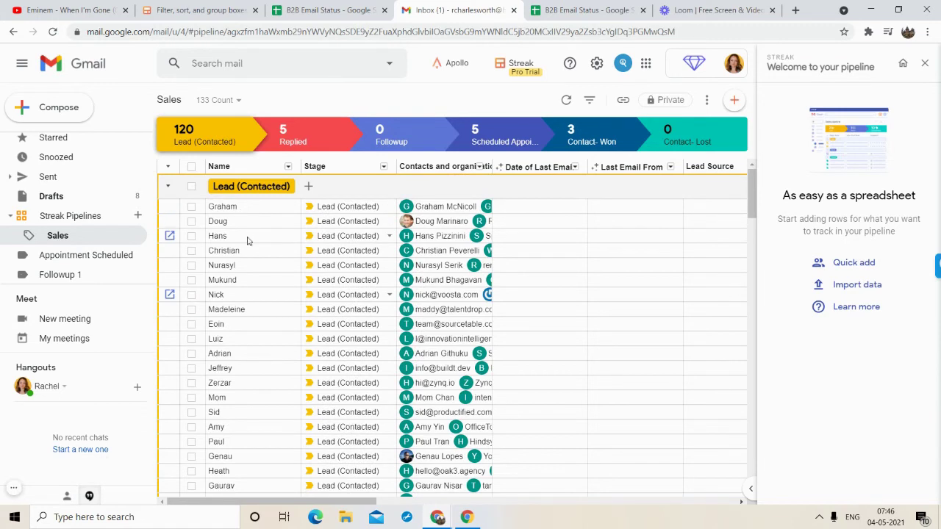
left_click(191, 206)
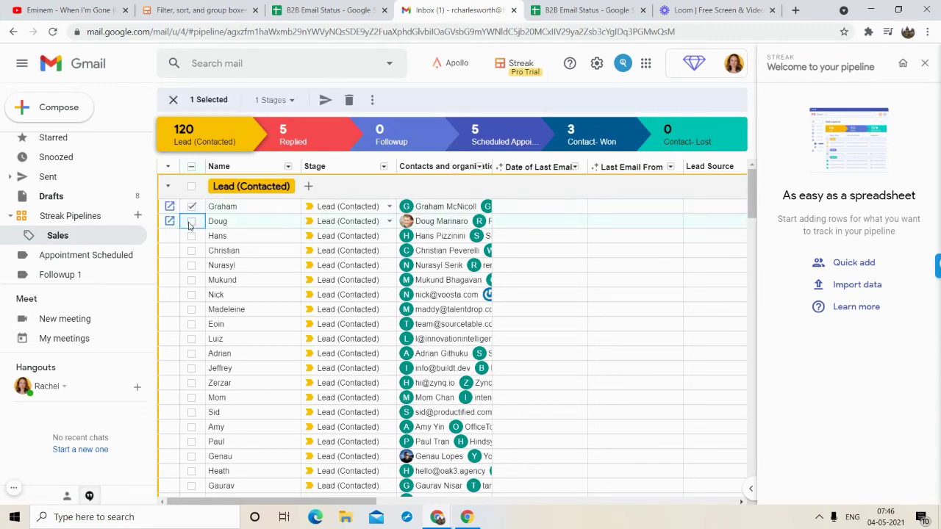
left_click(191, 236)
left_click(191, 251)
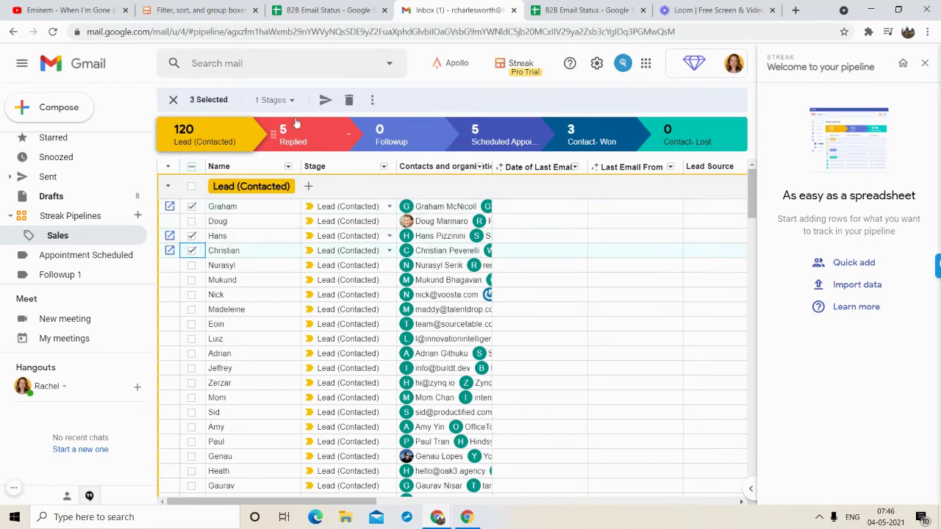
left_click(274, 100)
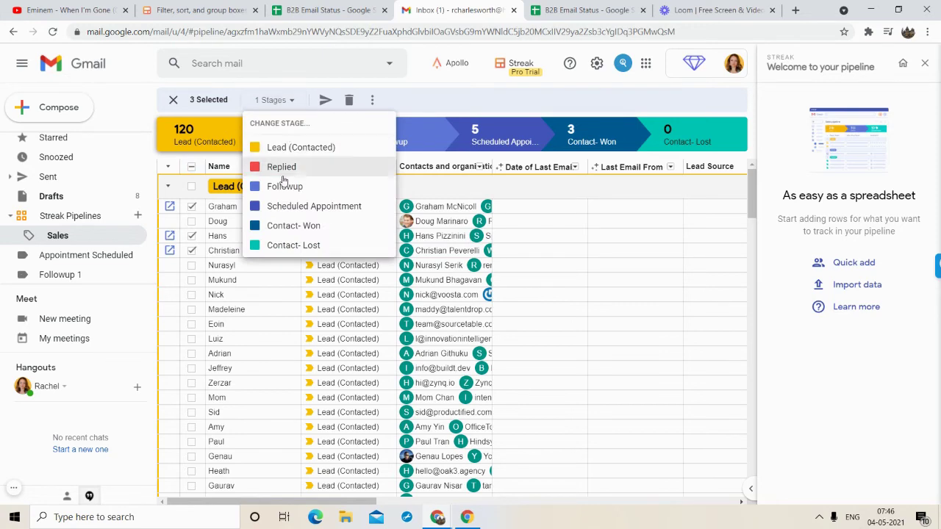
left_click(280, 245)
scroll(277, 332, "down", 20)
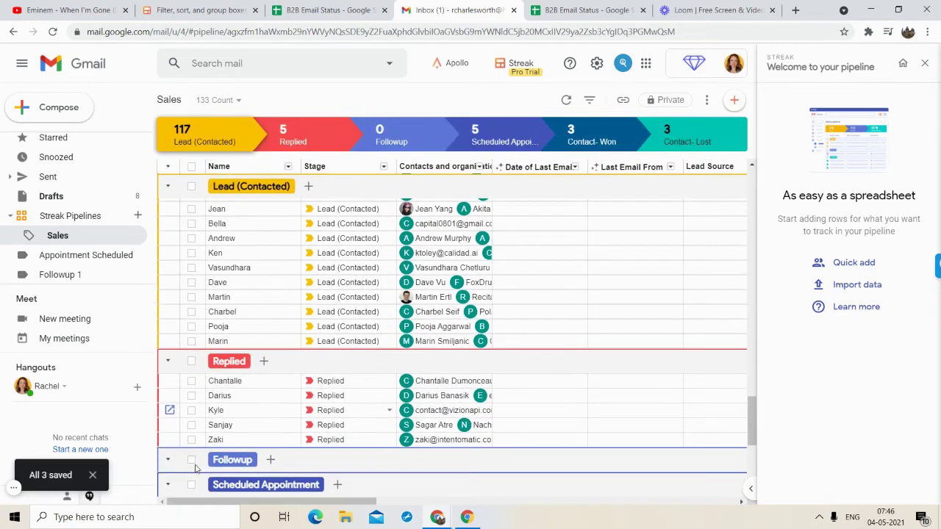
scroll(196, 468, "down", 5)
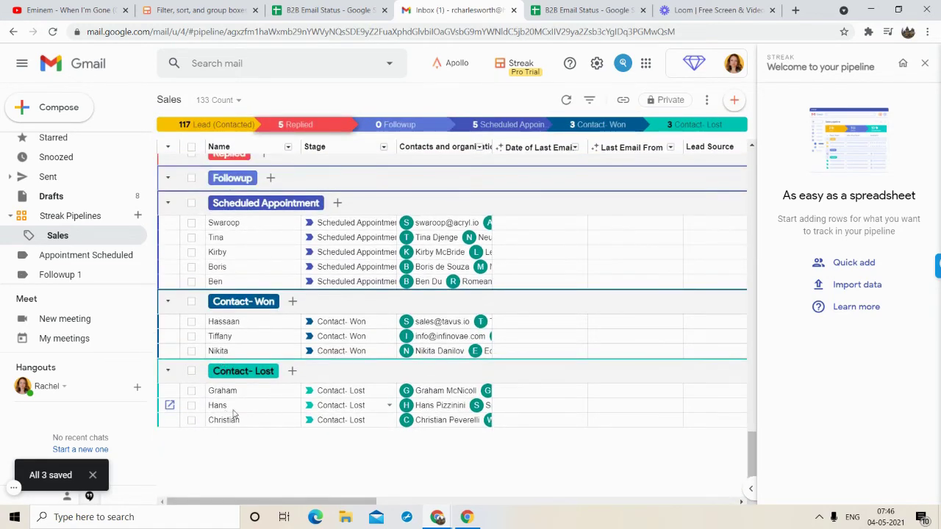
scroll(320, 400, "up", 20)
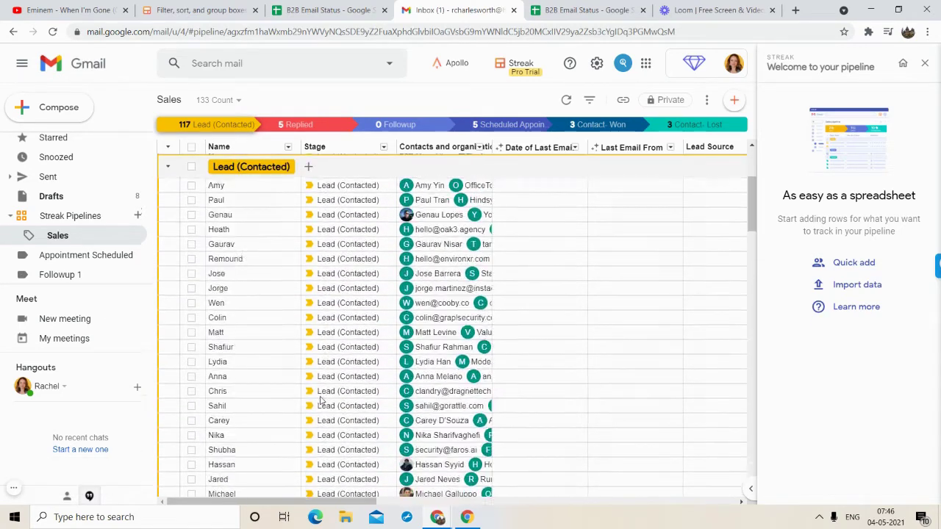
scroll(320, 401, "up", 3)
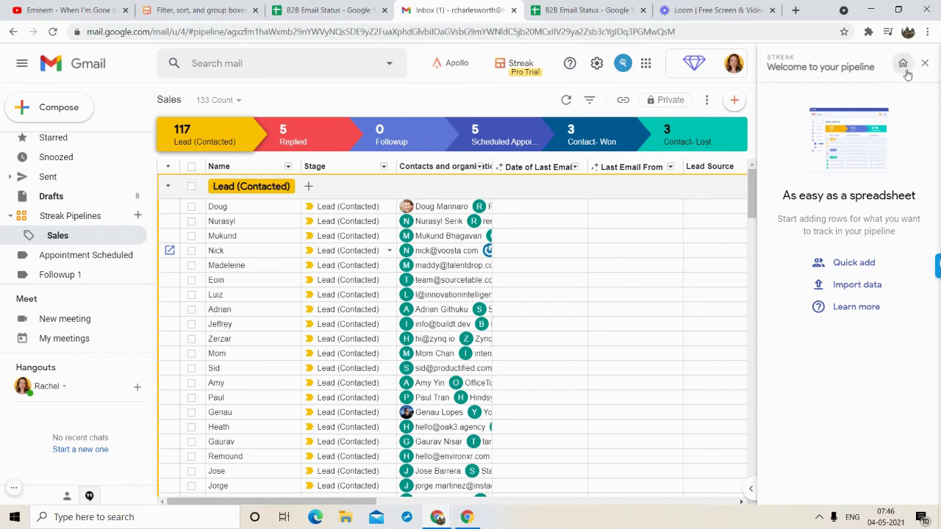
- Open the Quick add suggestions, look through the suggested companies and contacts, and leave the list without adding any
left_click(846, 270)
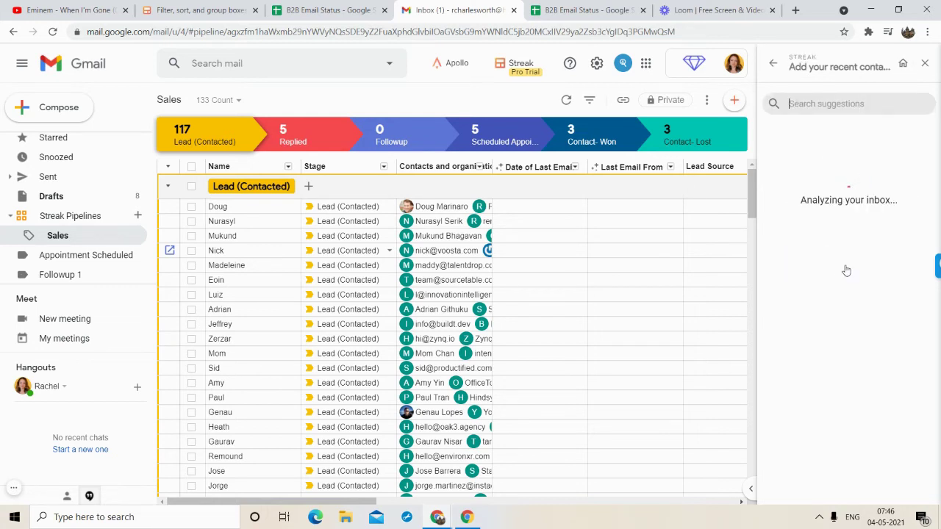
scroll(808, 375, "down", 3)
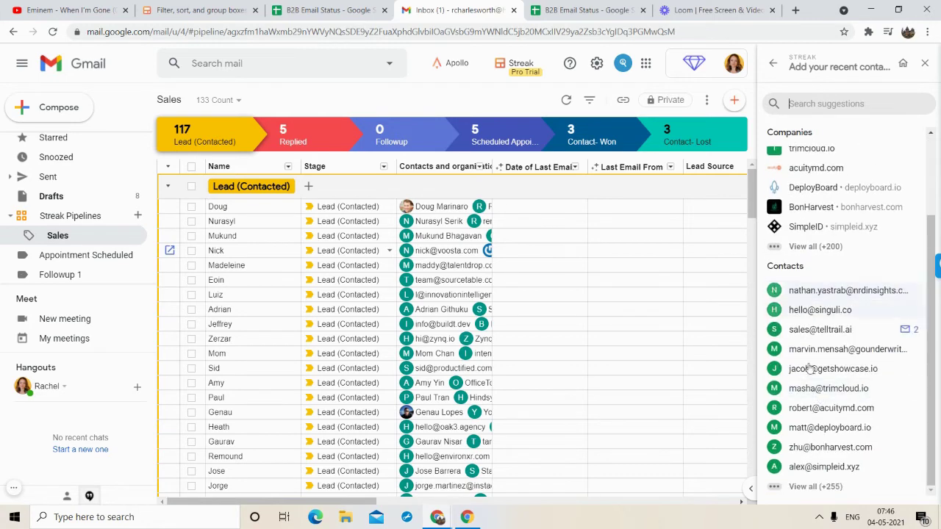
scroll(809, 295, "up", 3)
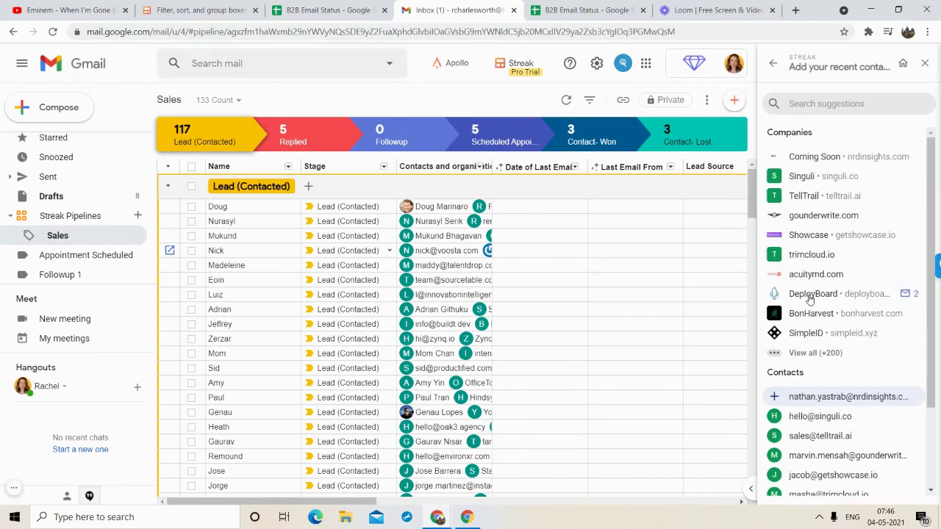
scroll(811, 298, "down", 3)
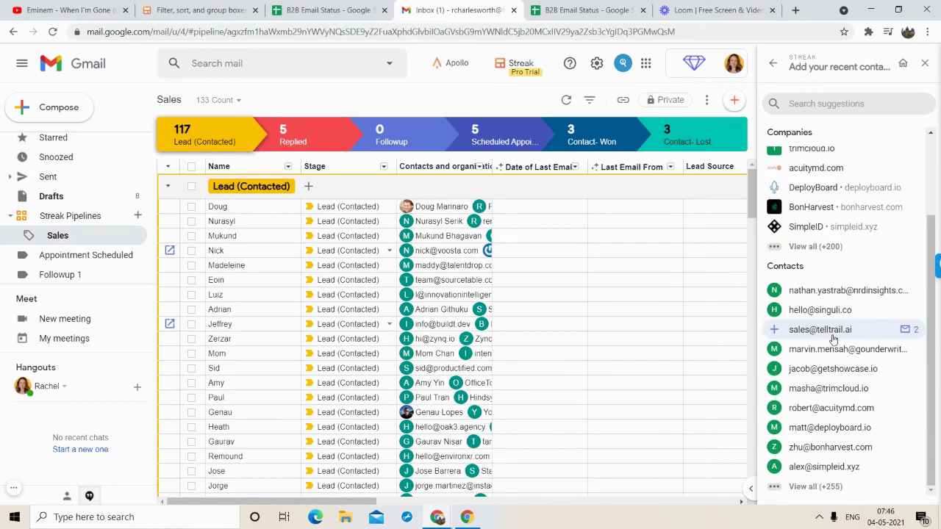
scroll(833, 339, "up", 3)
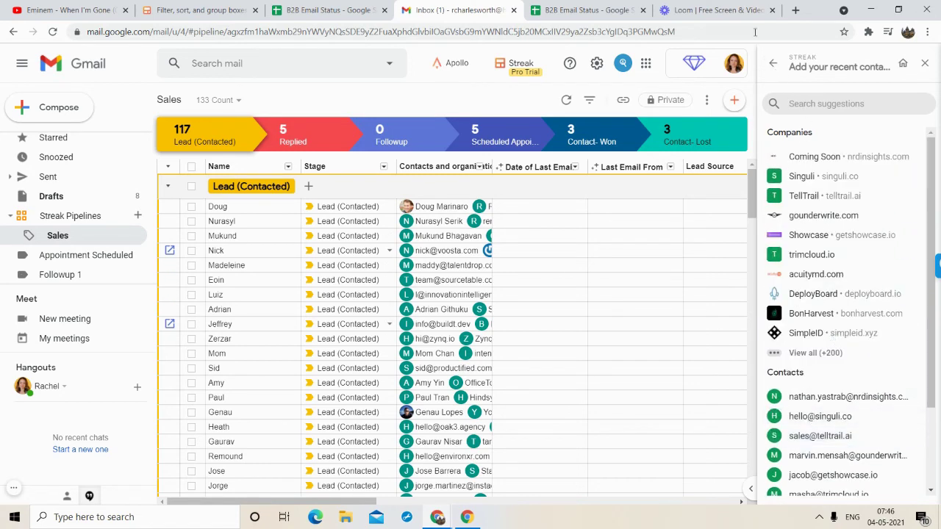
left_click(773, 64)
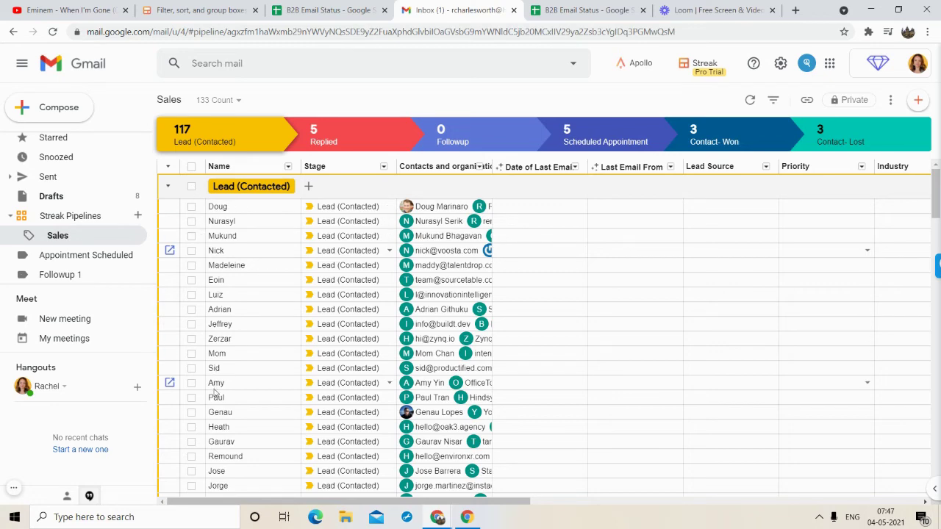
- Open the first Lead (Contacted) box and examine its Lead Source, Priority, Industry, Company Size and Close Date fields without filling them
scroll(184, 383, "down", 1)
scroll(184, 309, "up", 1)
left_click(170, 207)
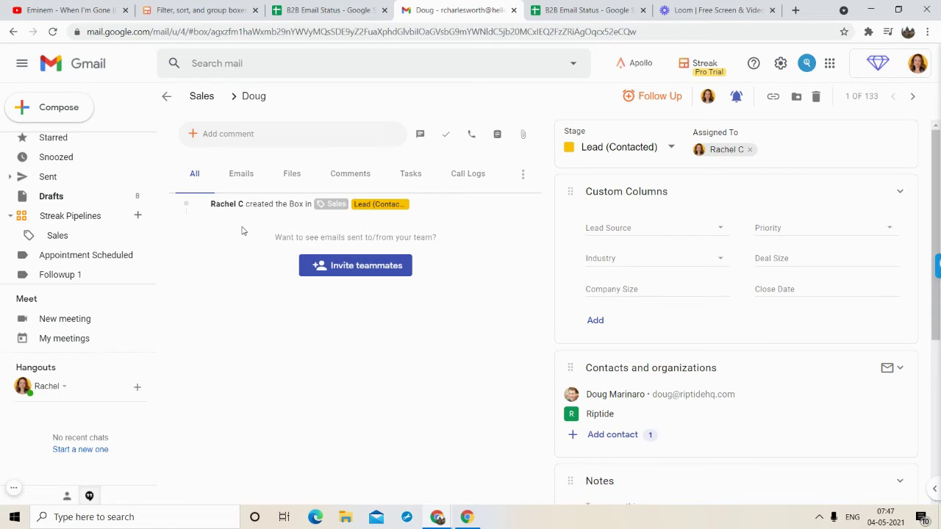
left_click(629, 226)
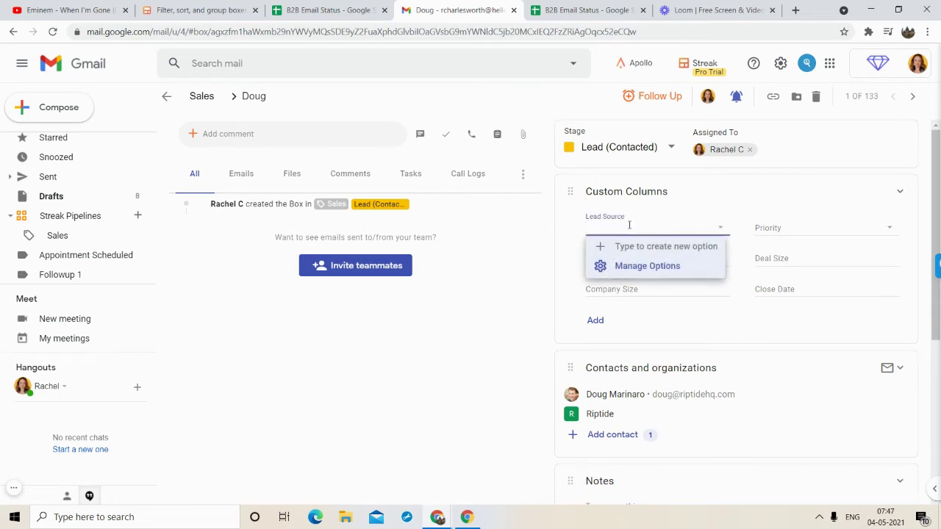
left_click(517, 253)
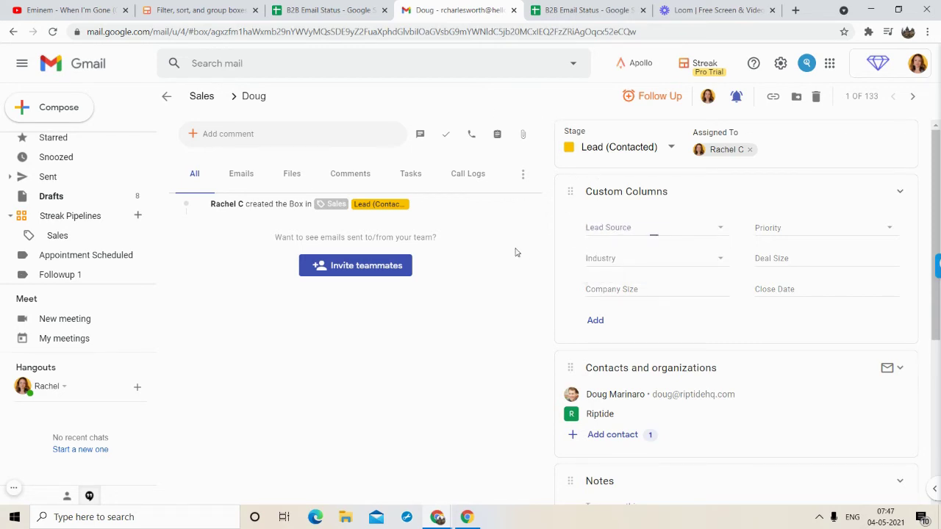
left_click(625, 227)
left_click(785, 230)
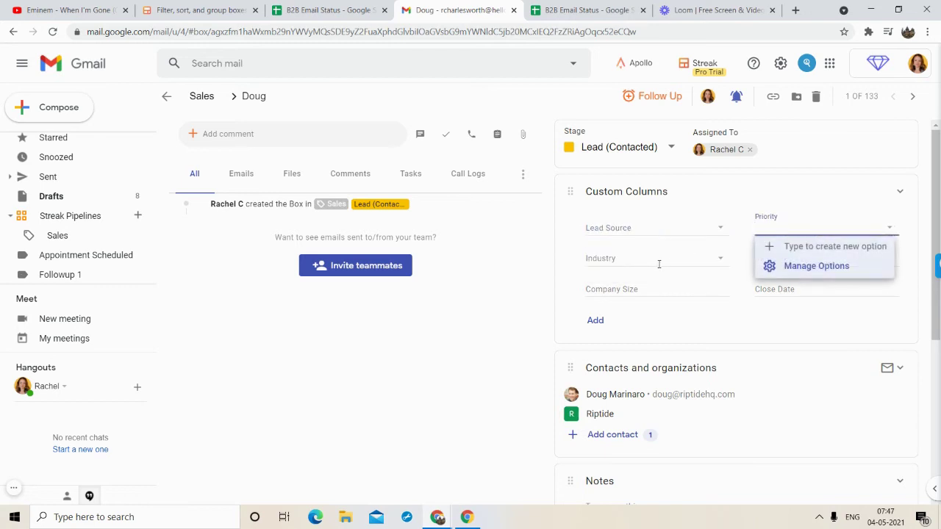
left_click(657, 261)
left_click(522, 286)
left_click(594, 289)
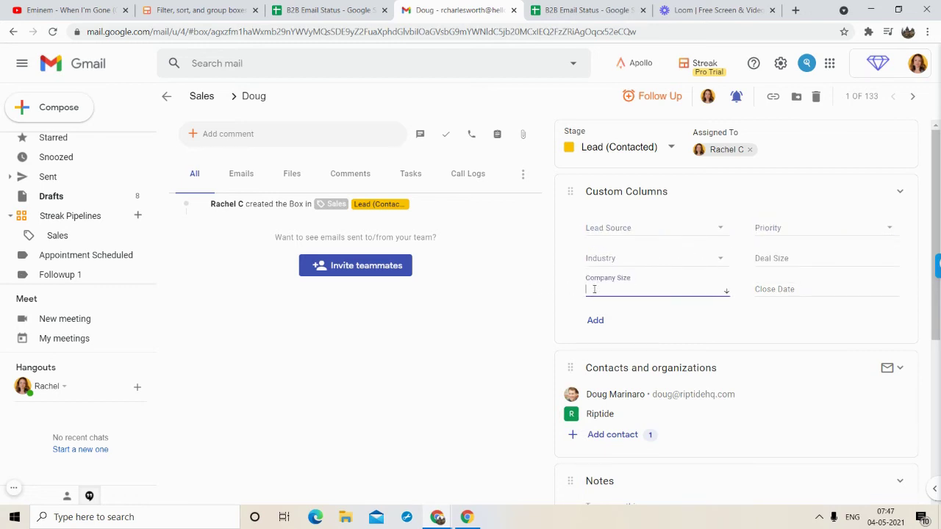
left_click(769, 288)
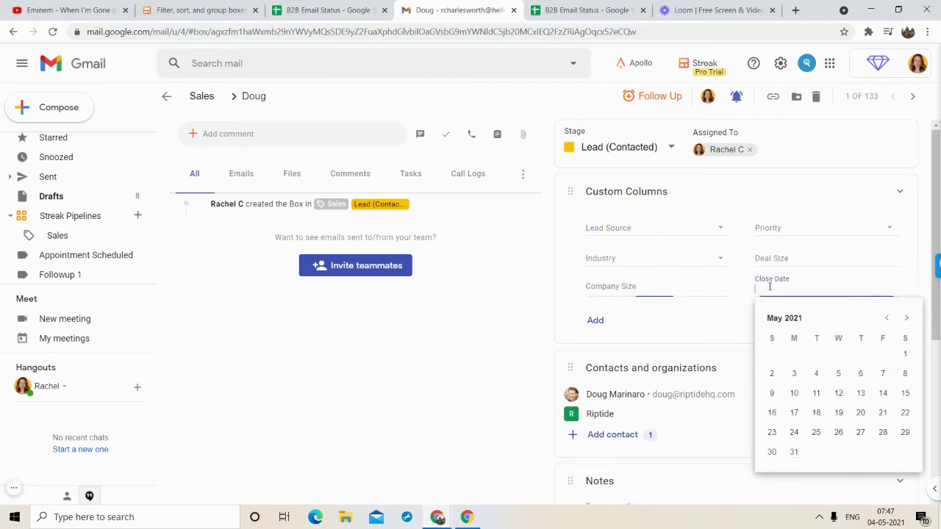
left_click(727, 320)
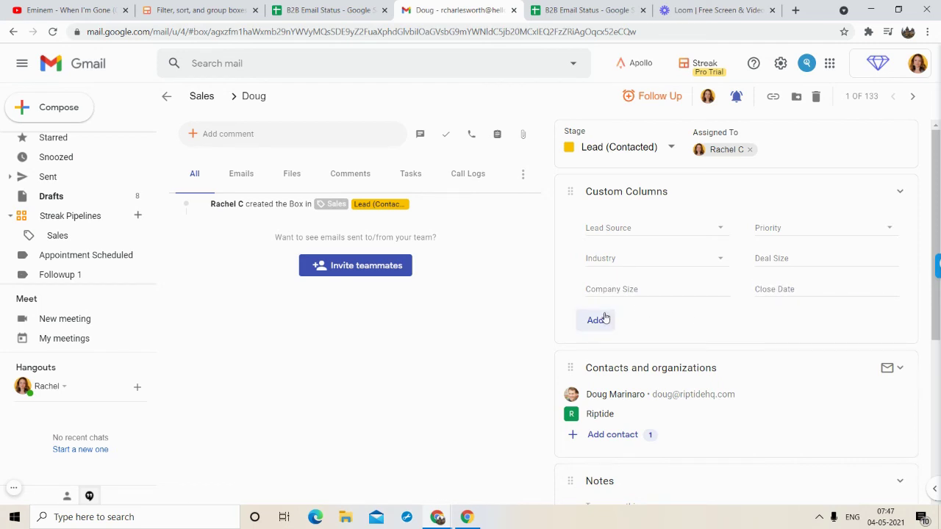
- Add the Last interaction column from the General group to the box's Magic Columns
scroll(604, 318, "down", 3)
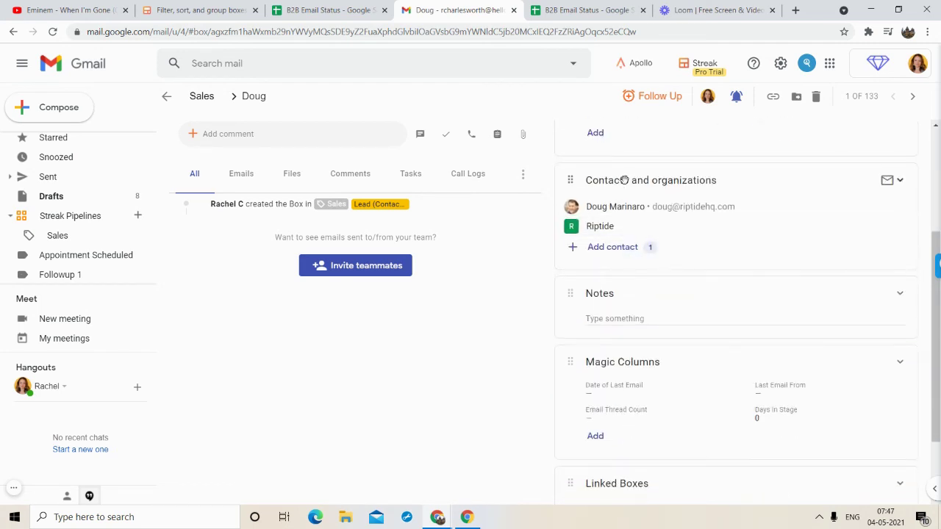
mouse_move(641, 213)
scroll(616, 254, "down", 1)
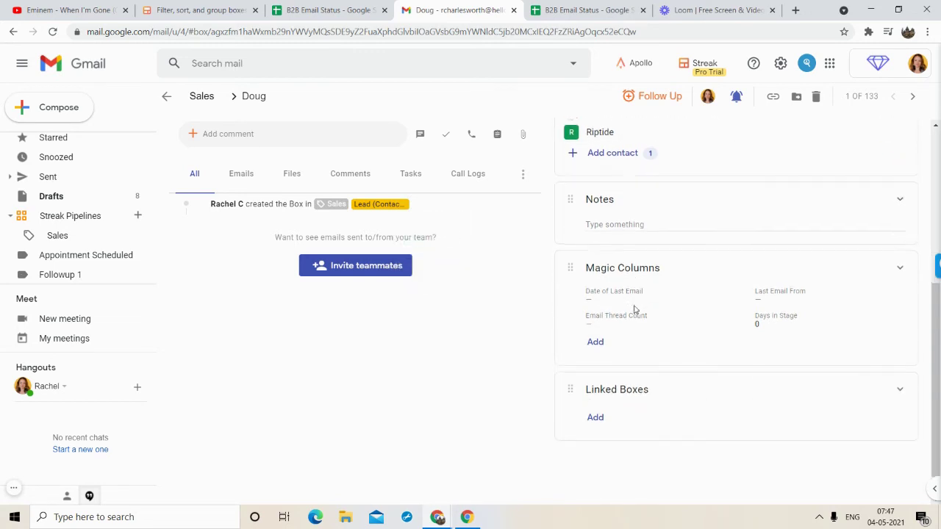
left_click(634, 221)
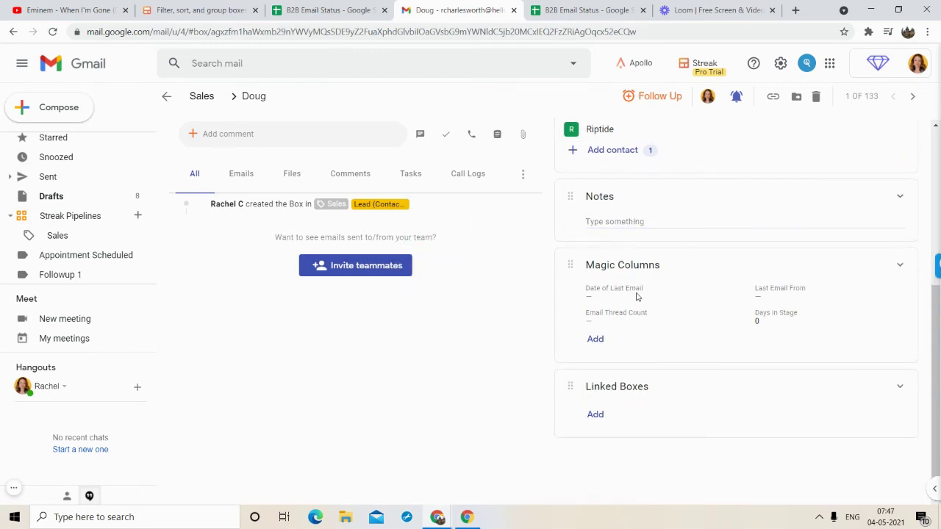
left_click(596, 339)
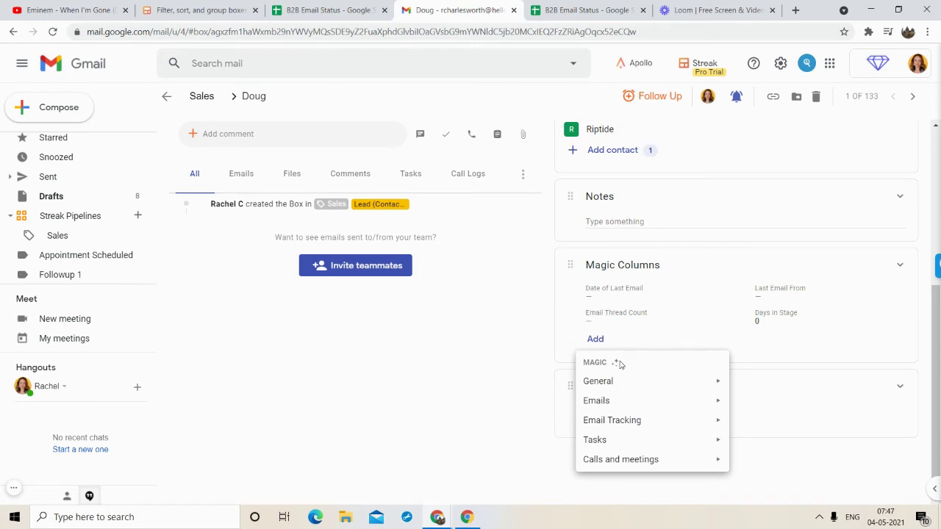
mouse_move(626, 388)
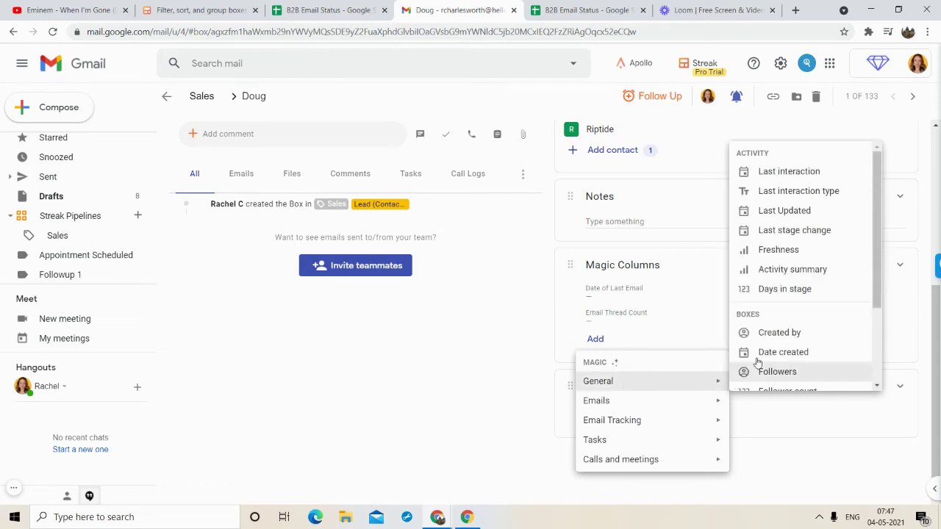
left_click(792, 172)
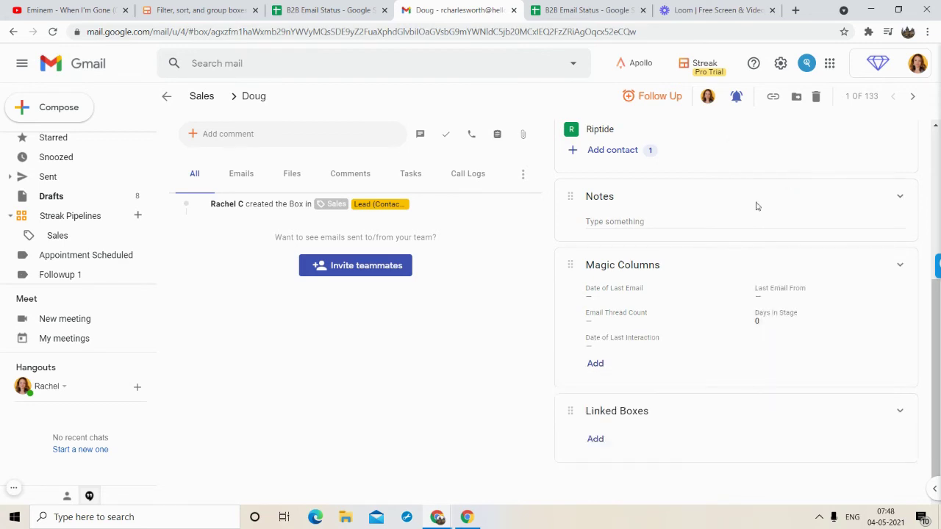
- Examine the other Magic Columns available for the box, including the General, Tasks, and Calls and meetings groups
left_click(594, 362)
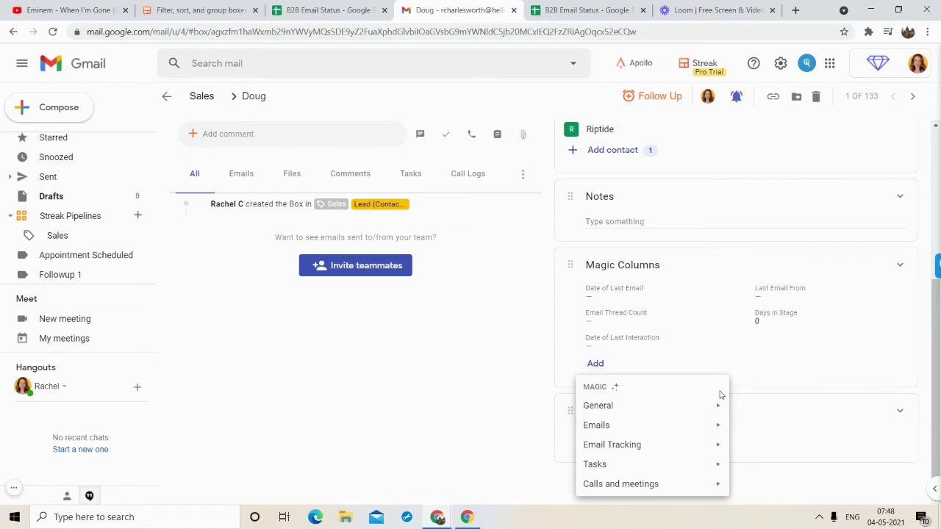
mouse_move(721, 405)
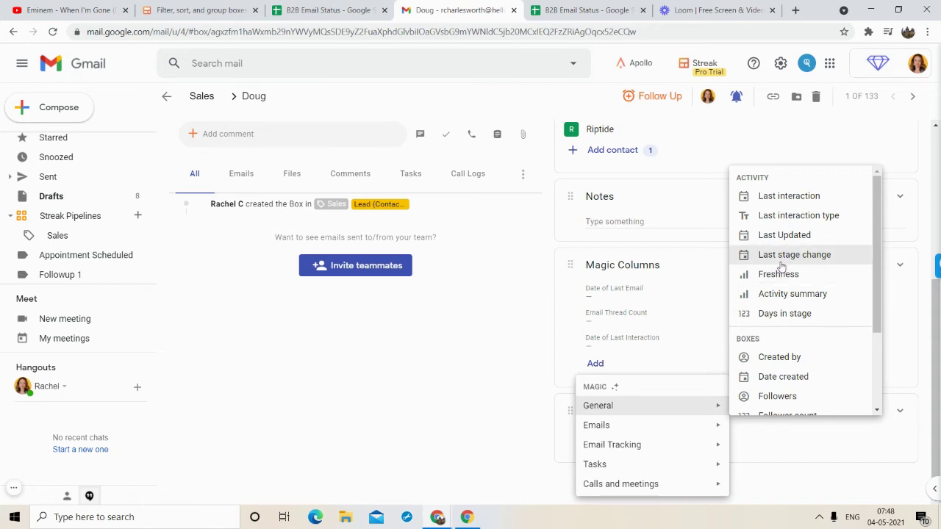
scroll(782, 267, "down", 3)
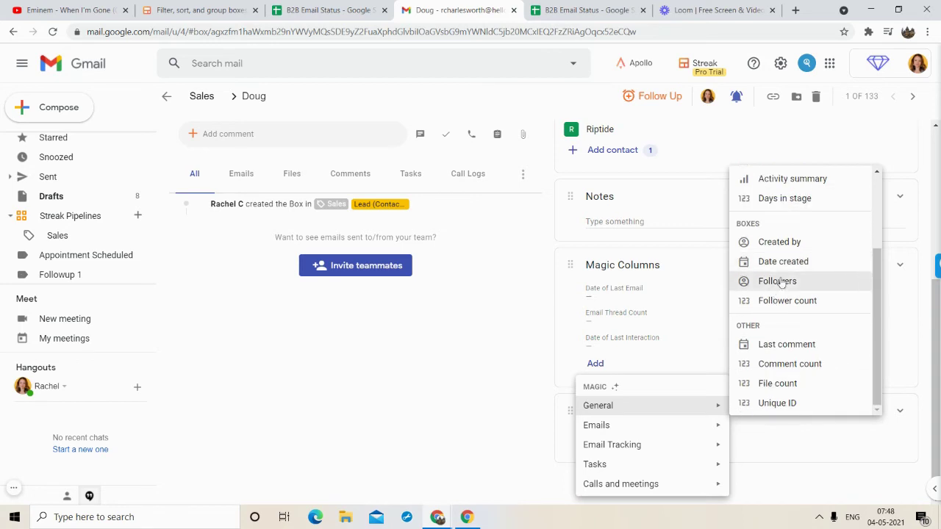
scroll(785, 260, "up", 2)
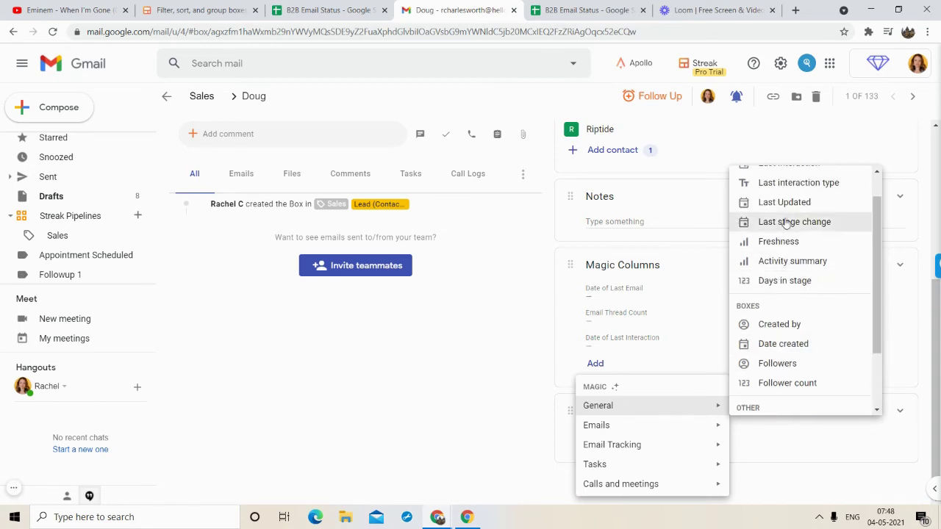
scroll(784, 261, "up", 1)
scroll(784, 263, "down", 1)
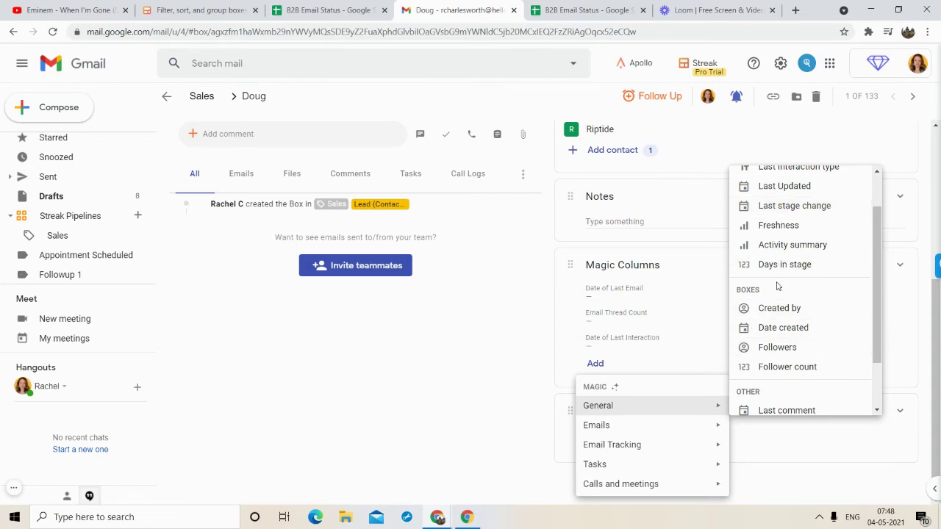
mouse_move(661, 428)
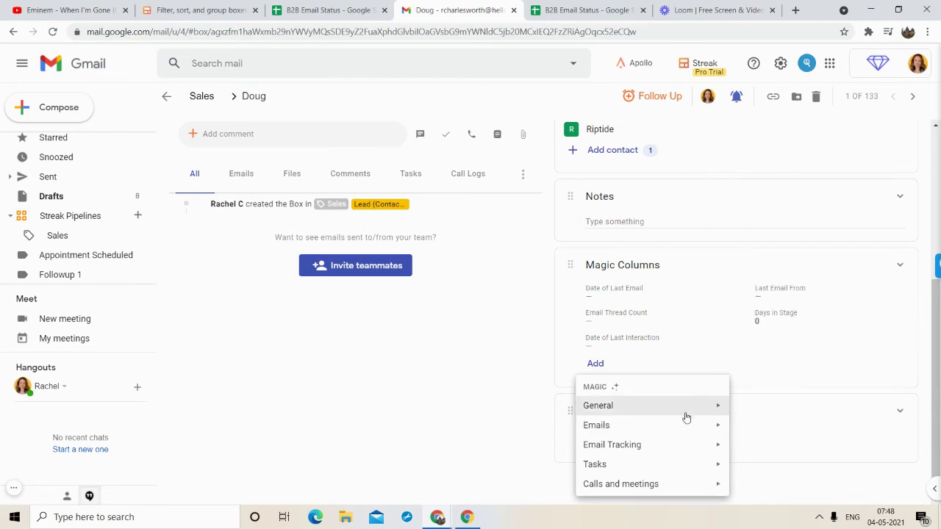
mouse_move(689, 446)
mouse_move(679, 469)
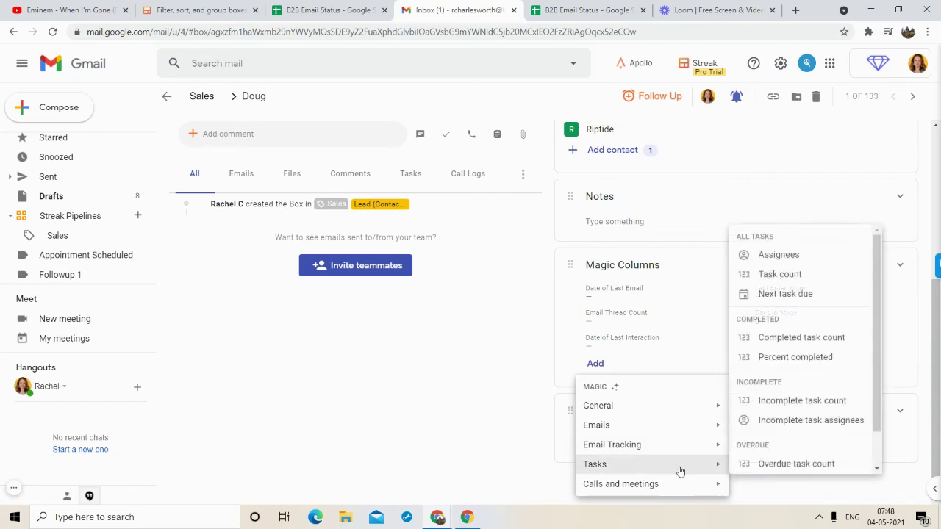
scroll(775, 395, "down", 1)
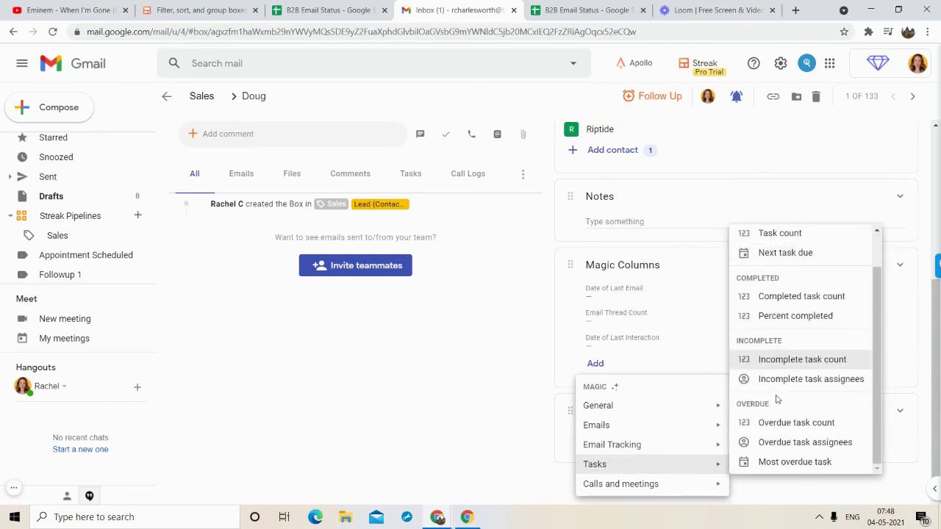
mouse_move(694, 483)
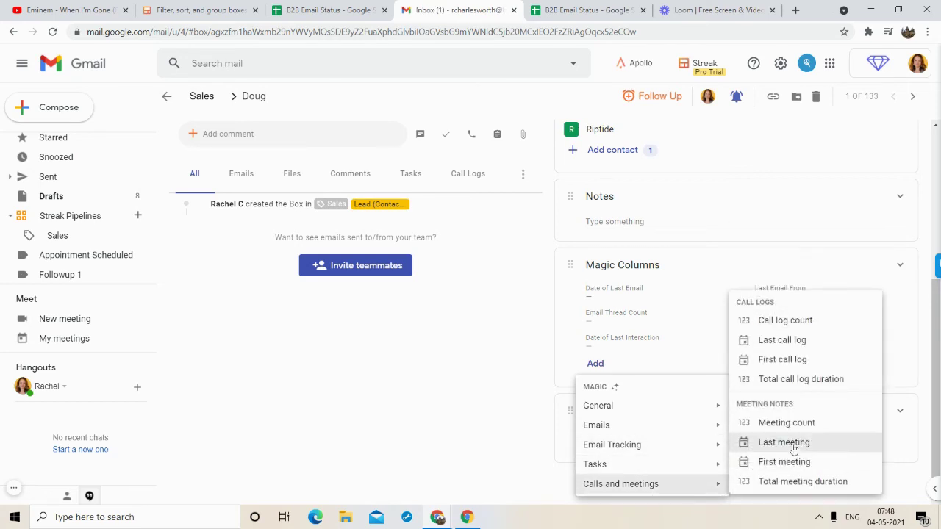
- Return to the Sales pipeline and check its last columns, including Notes, Assigned To and Date of Last Interaction
left_click(166, 97)
scroll(686, 241, "right", 10)
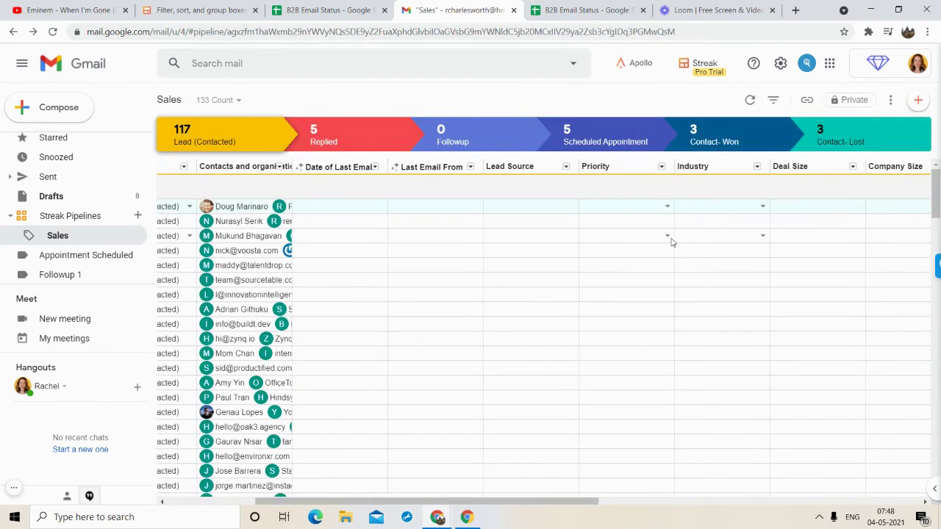
scroll(605, 233, "right", 4)
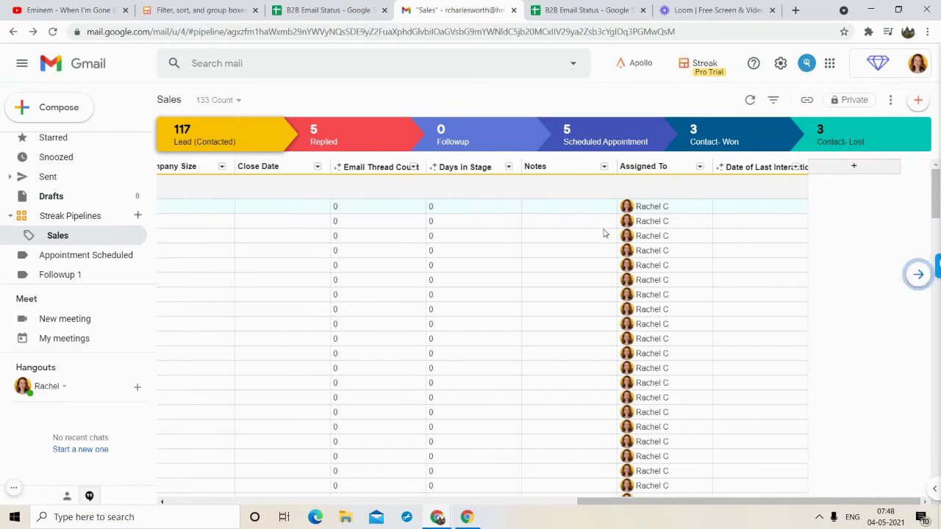
left_click(605, 233)
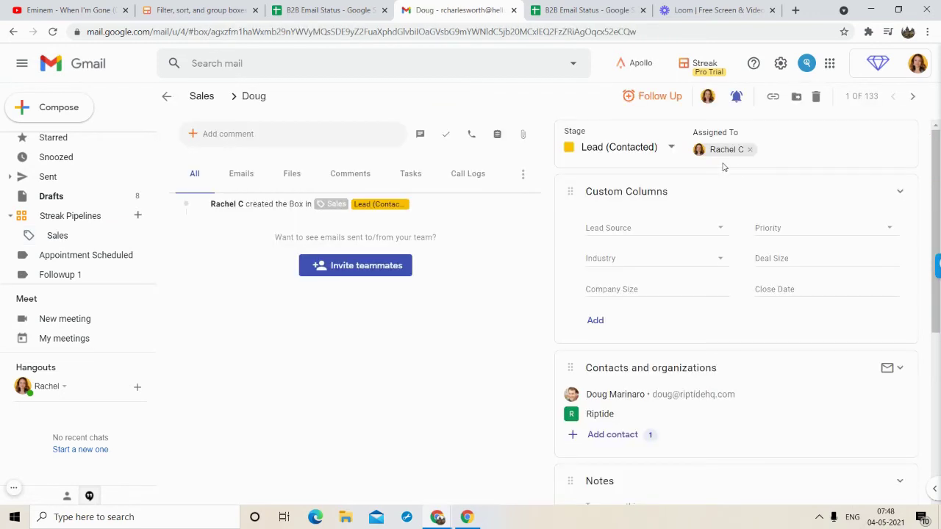
left_click(166, 97)
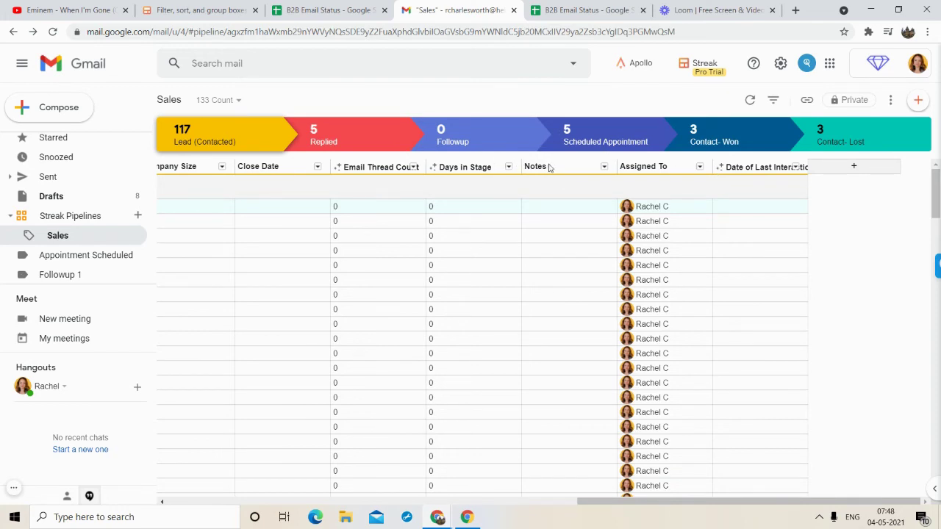
- Add a free form column after the pipeline's last column and try to name it Notes
left_click(842, 167)
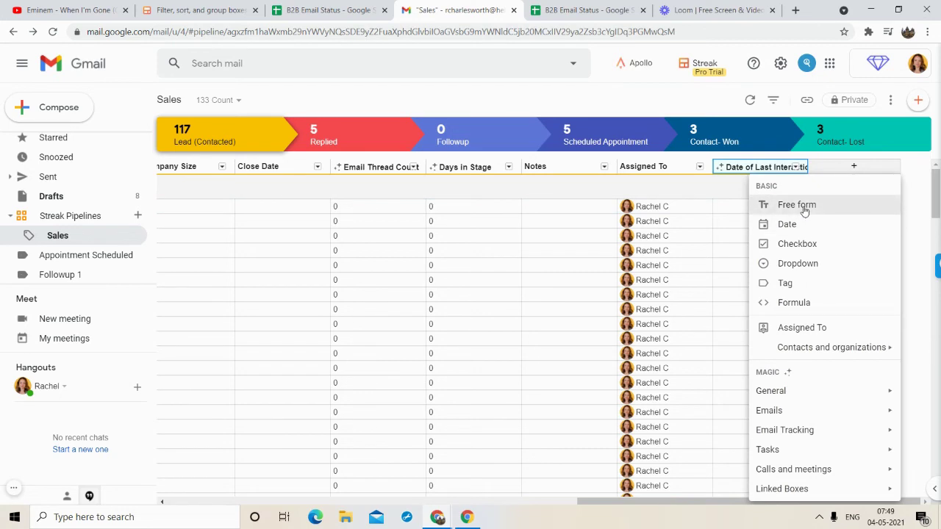
left_click(803, 209)
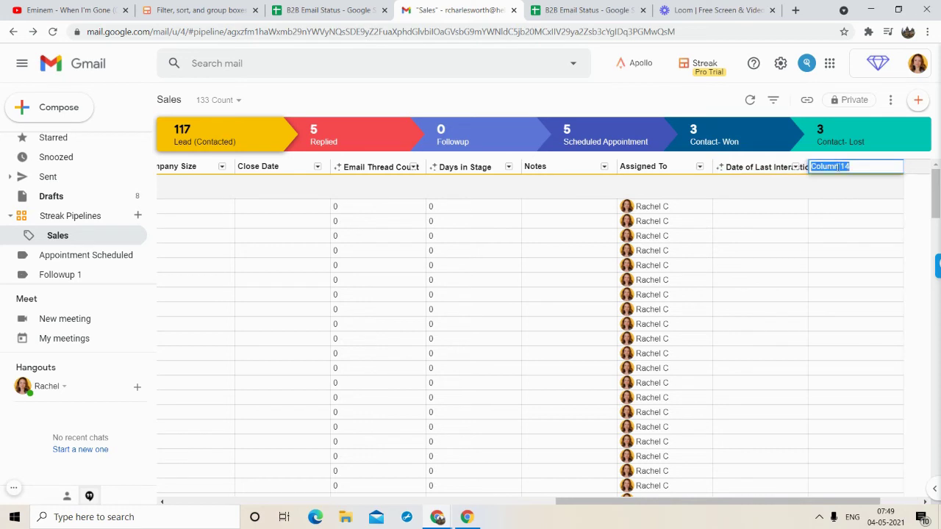
type("Notes")
left_click(858, 237)
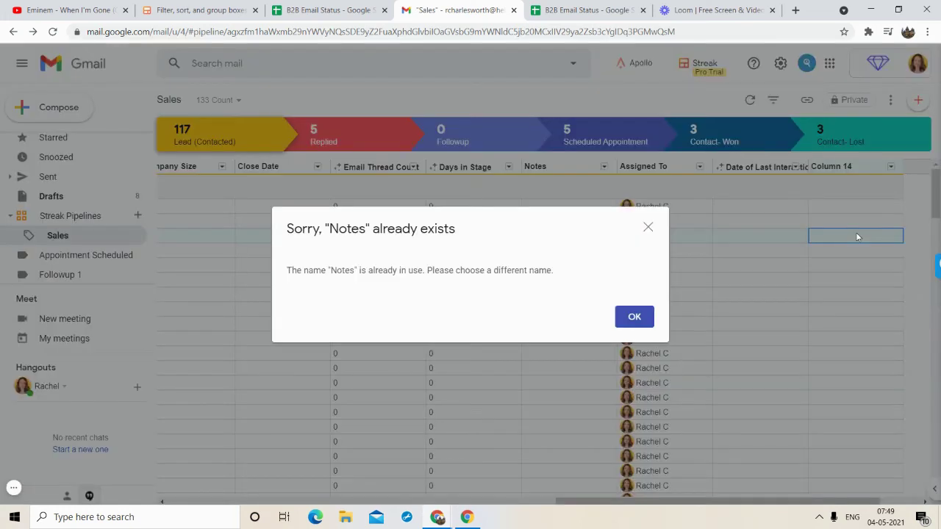
left_click(648, 228)
- Rename the new free form column as Notes 2 and check its first cell for text entry
left_click(839, 166)
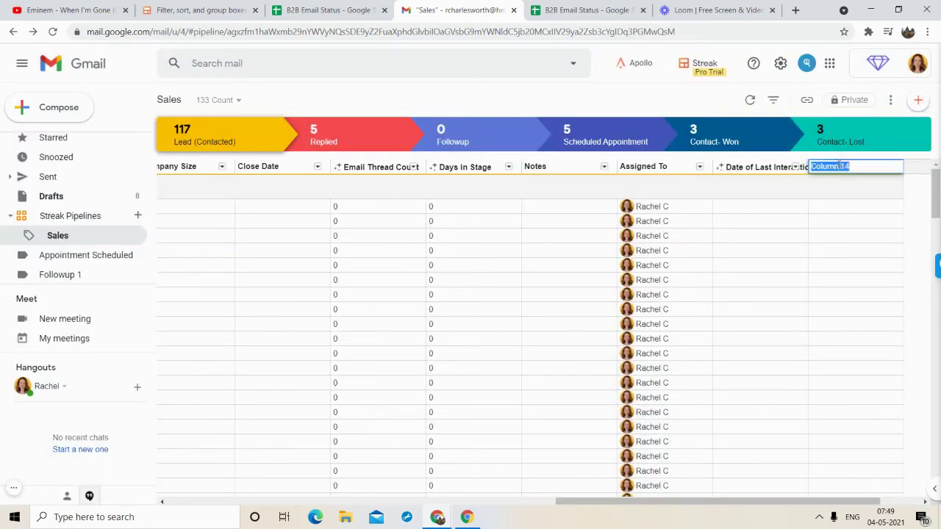
type("Notes")
key("Return")
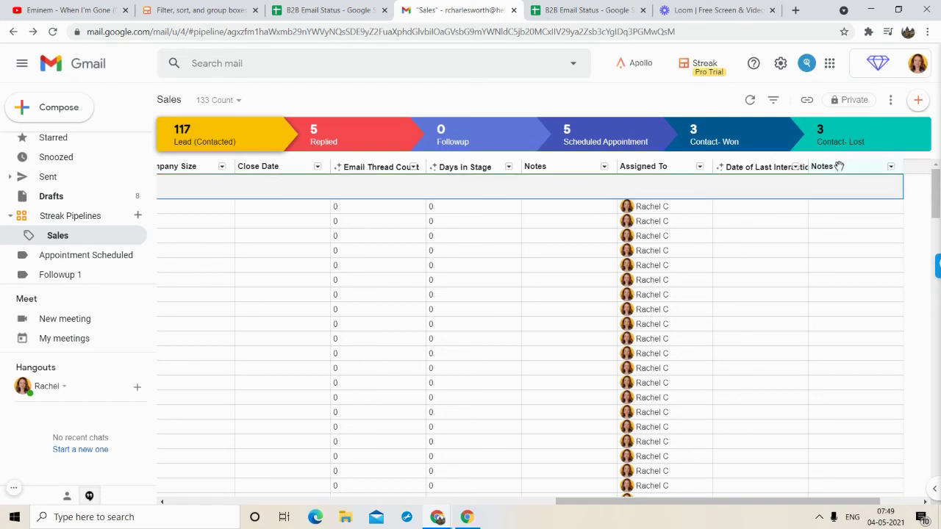
left_click(822, 266)
double_click(819, 210)
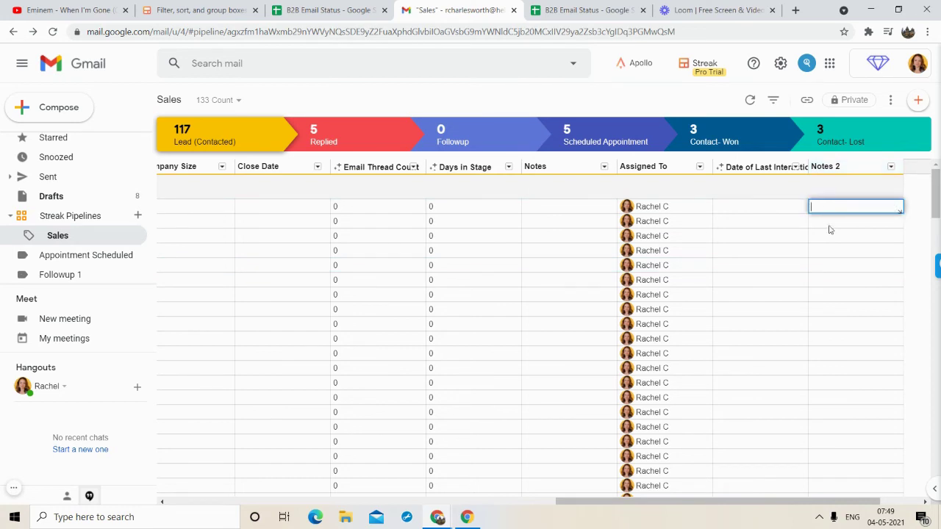
left_click(839, 250)
- Add a date column after the Notes 2 column and name it Date
scroll(838, 250, "right", 2)
left_click(855, 166)
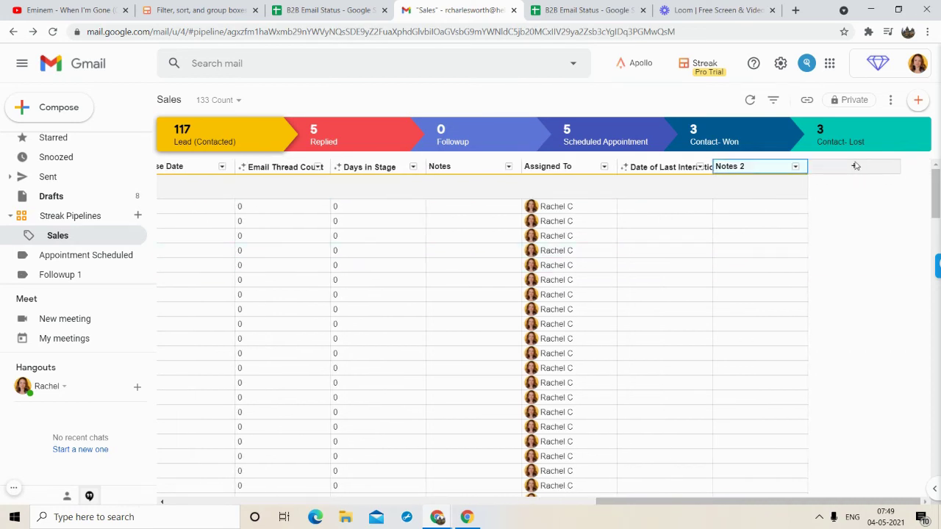
left_click(855, 166)
left_click(763, 220)
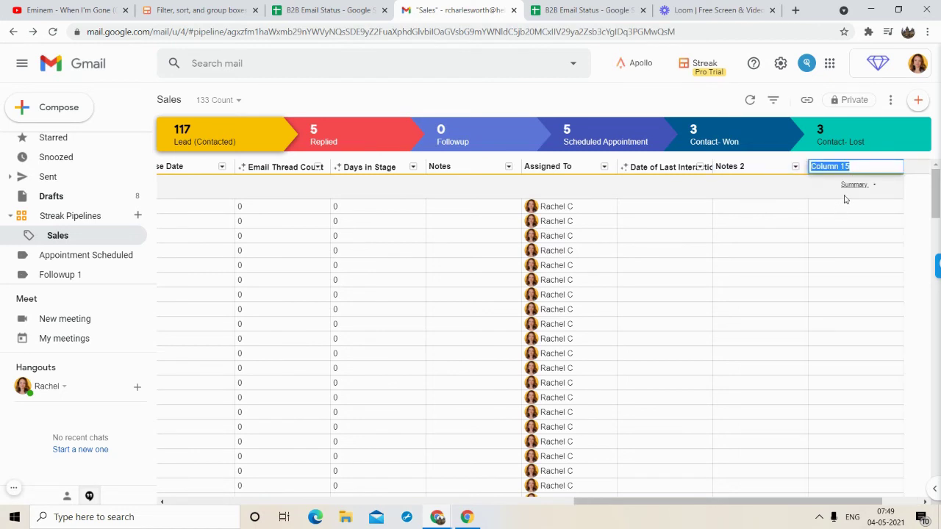
type("Date")
left_click(845, 210)
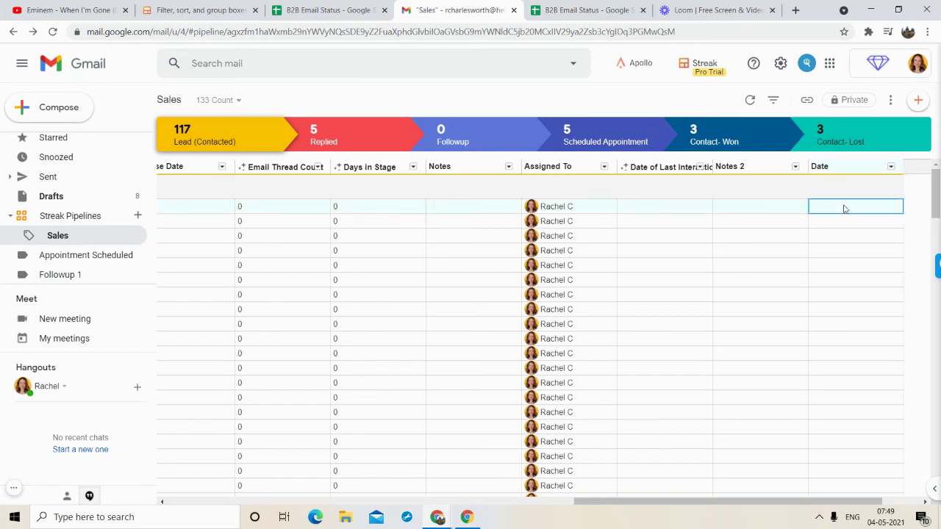
- Add a checkbox column after the Date column and name it Check box
left_click(891, 167)
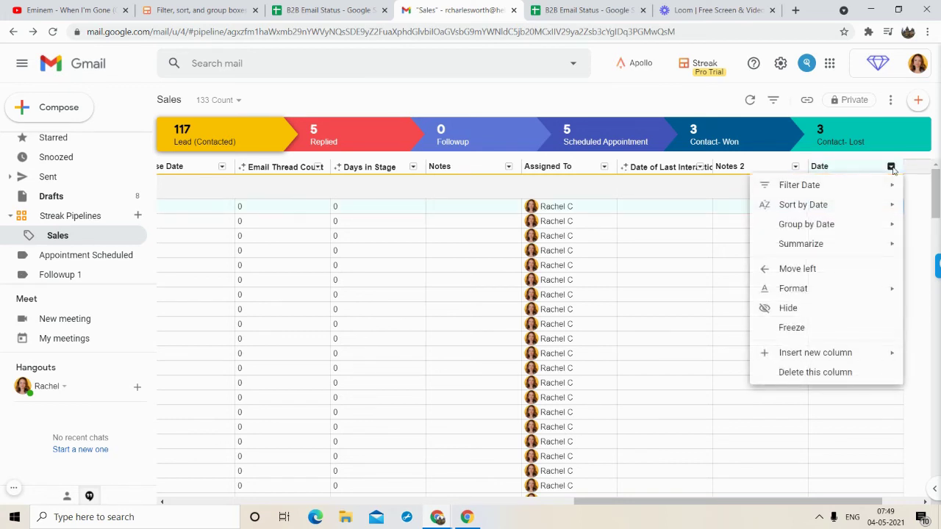
left_click(710, 232)
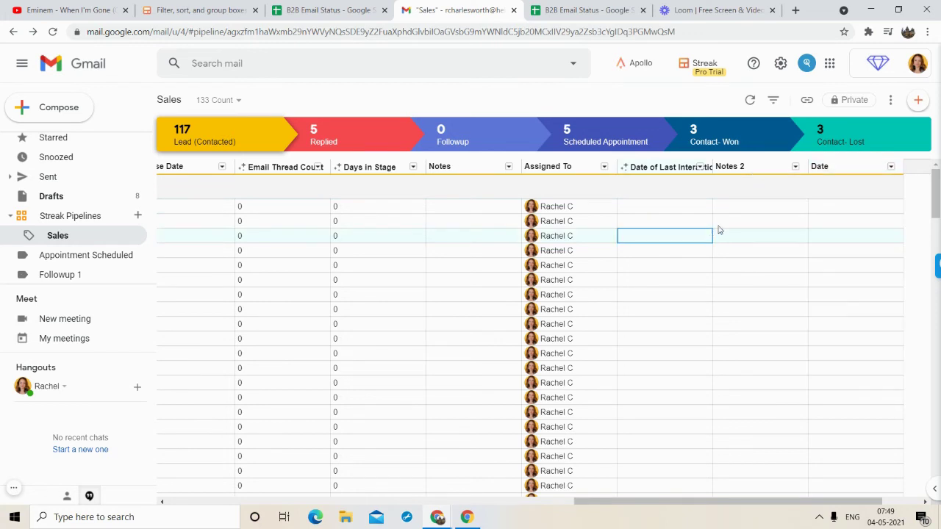
scroll(841, 218, "right", 3)
left_click(851, 166)
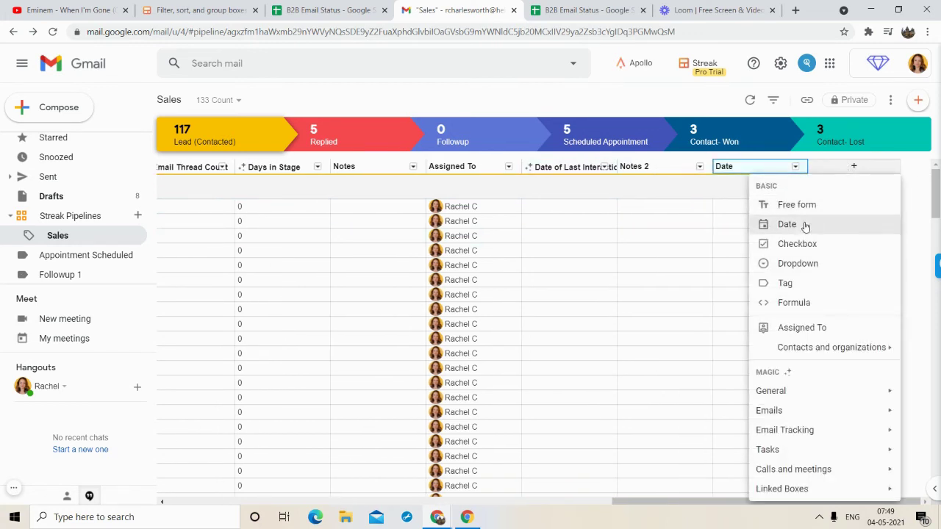
left_click(787, 246)
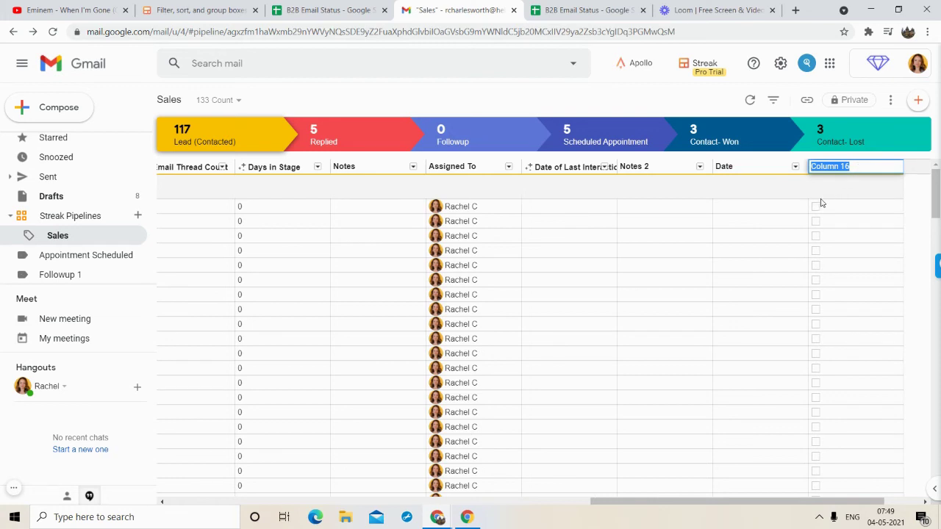
type("Check box")
left_click(724, 234)
- Tick the Check box column for the first five boxes in the Lead (Contacted) stage
left_click(814, 208)
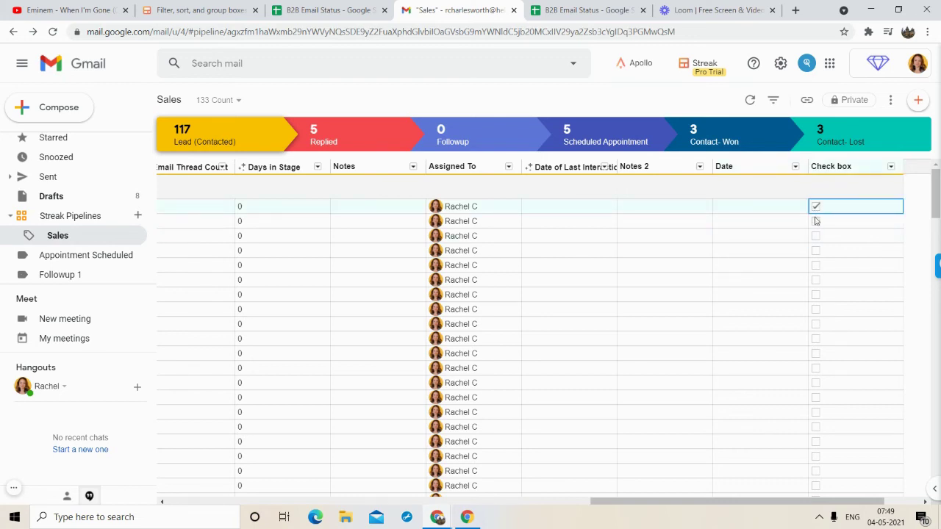
left_click(816, 222)
left_click(816, 236)
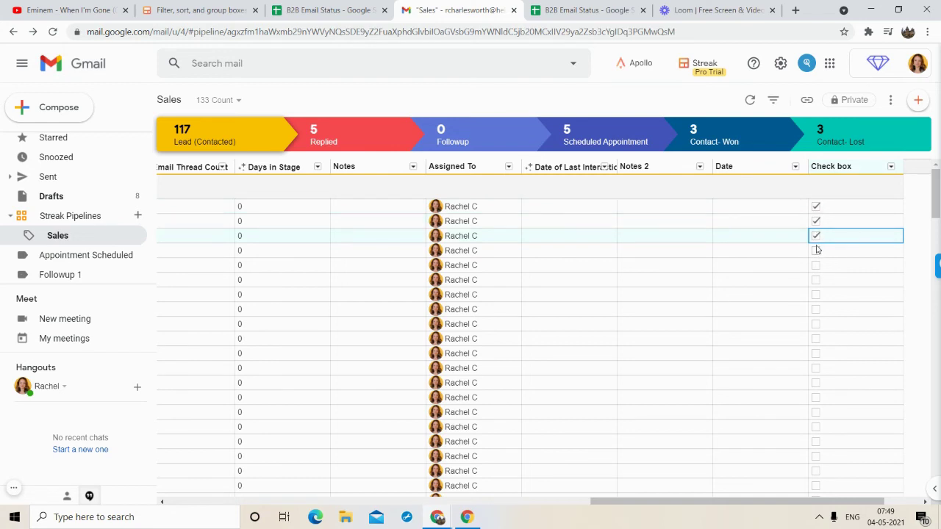
left_click(816, 254)
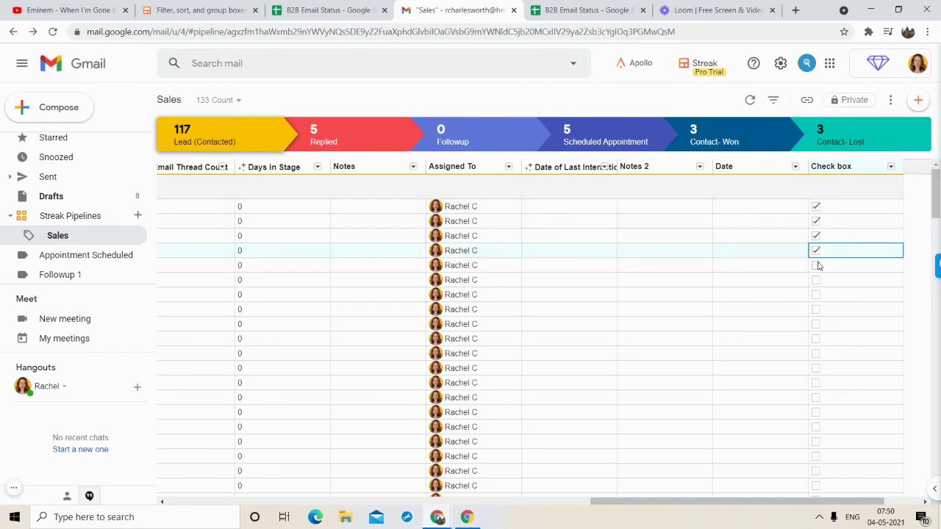
left_click(816, 265)
scroll(788, 336, "down", 3)
scroll(788, 336, "up", 3)
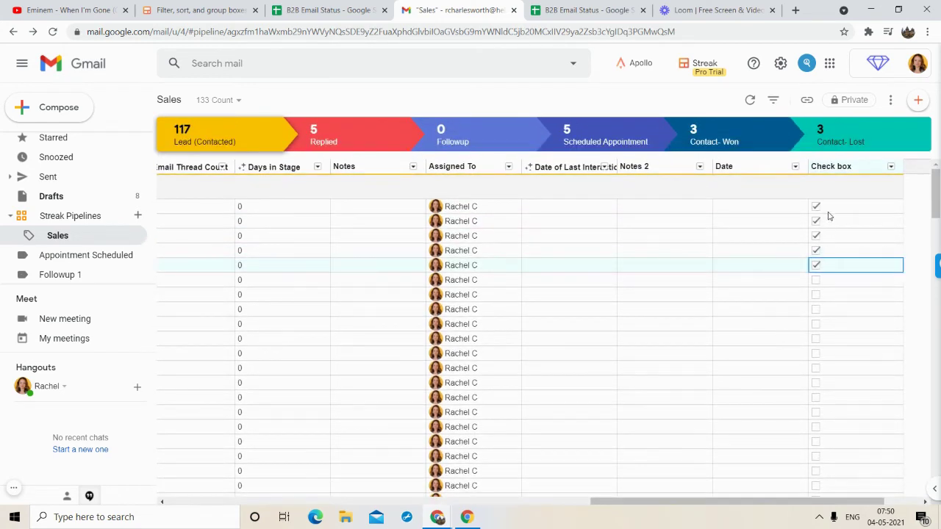
- Add a dropdown column after the Check box column and name it ok
scroll(838, 206, "right", 2)
left_click(857, 165)
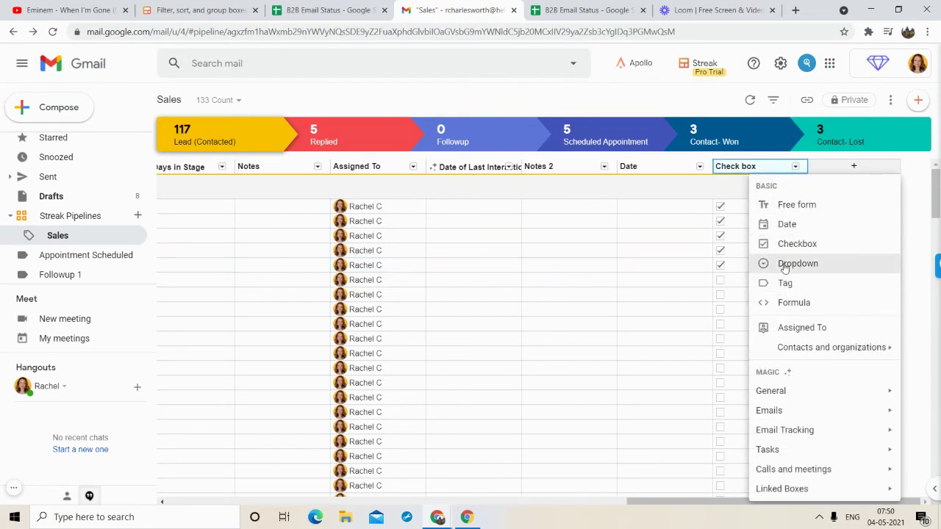
left_click(785, 265)
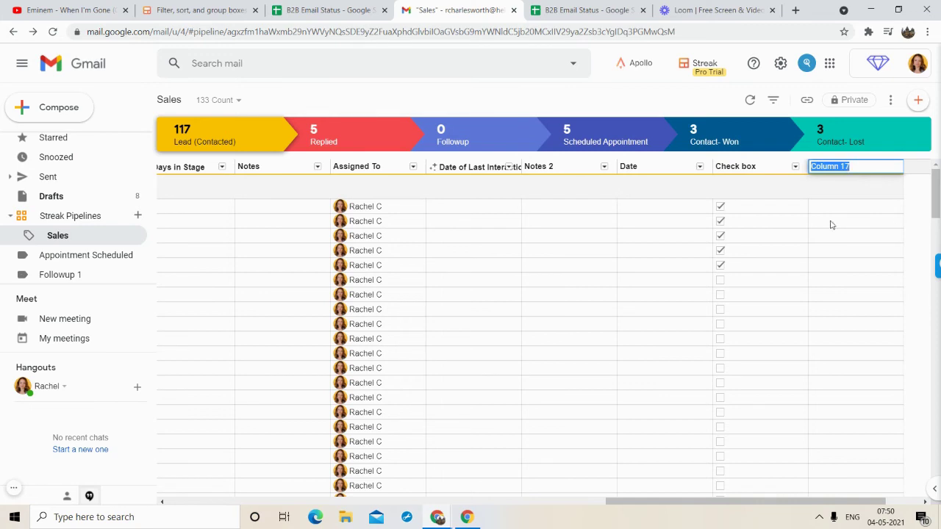
type("ok")
left_click(899, 209)
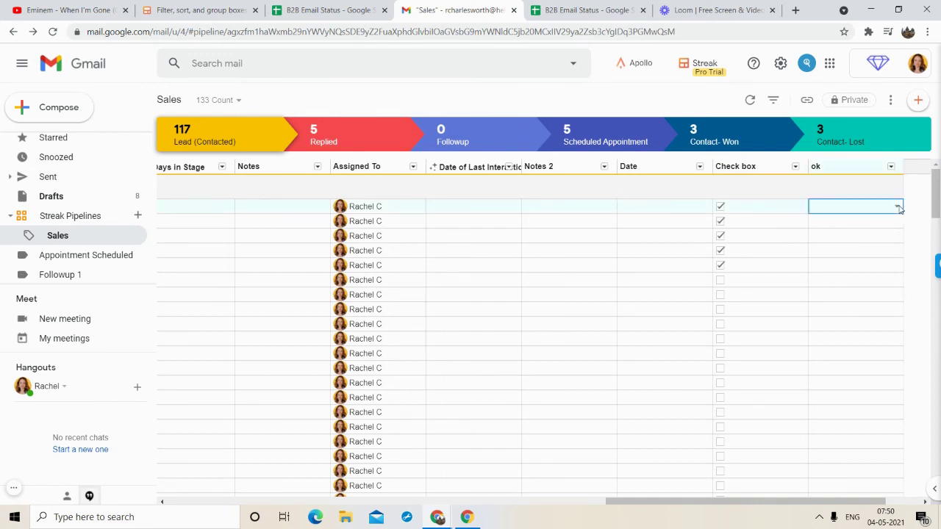
- Create the dropdown option Yes in the first row of the ok column and No in the second row
left_click(836, 211)
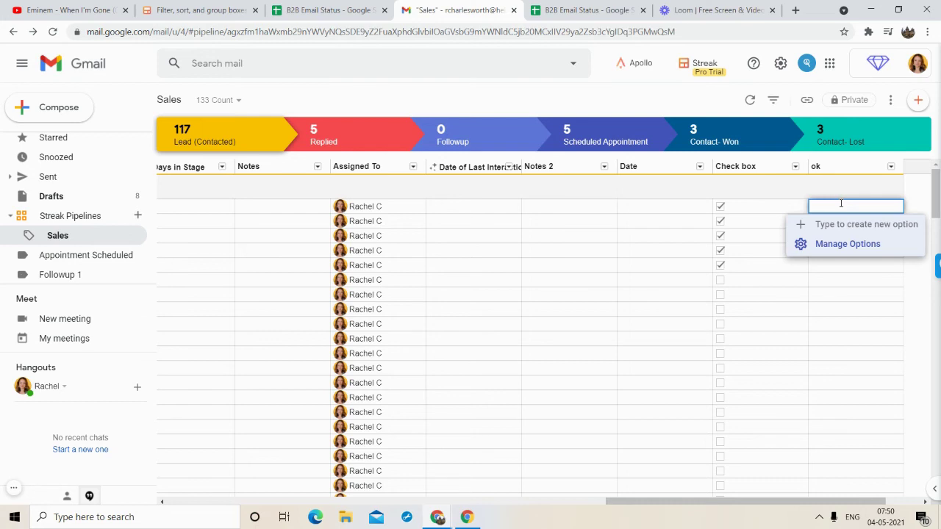
type("Yes")
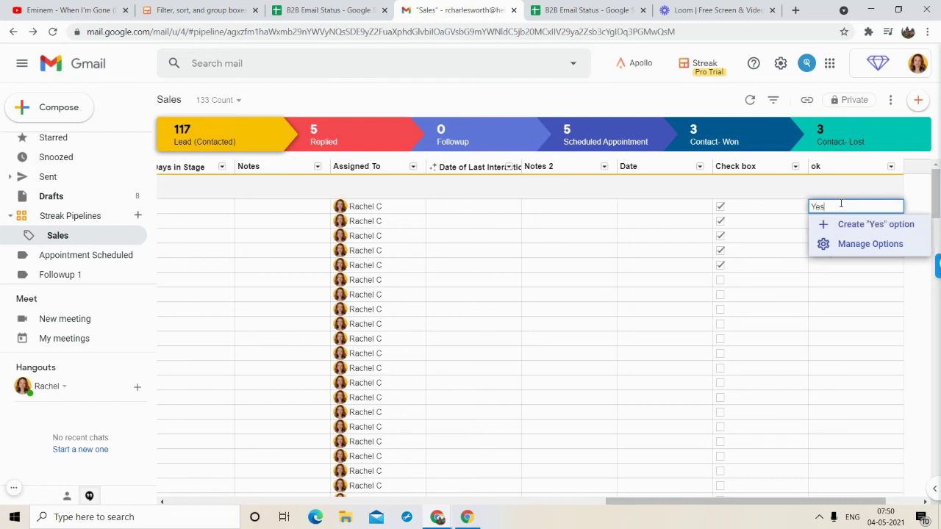
left_click(868, 224)
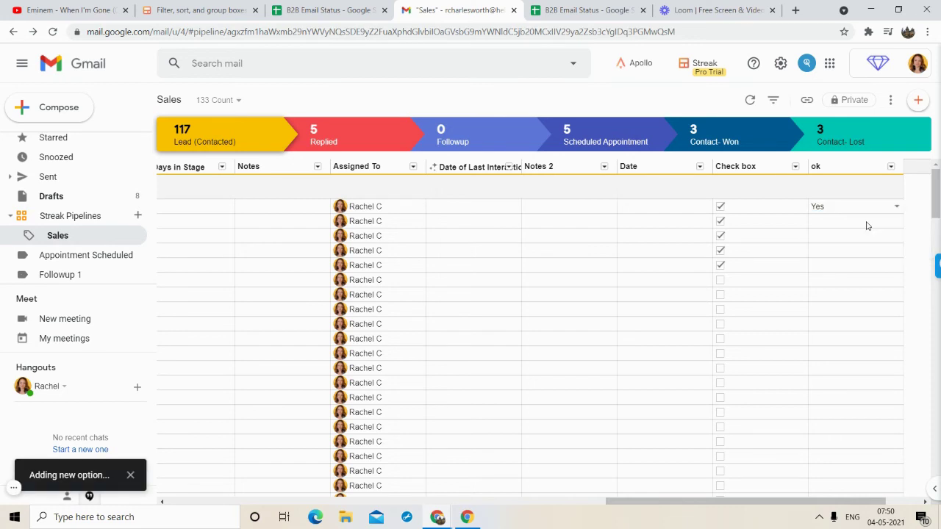
left_click(834, 222)
type("No")
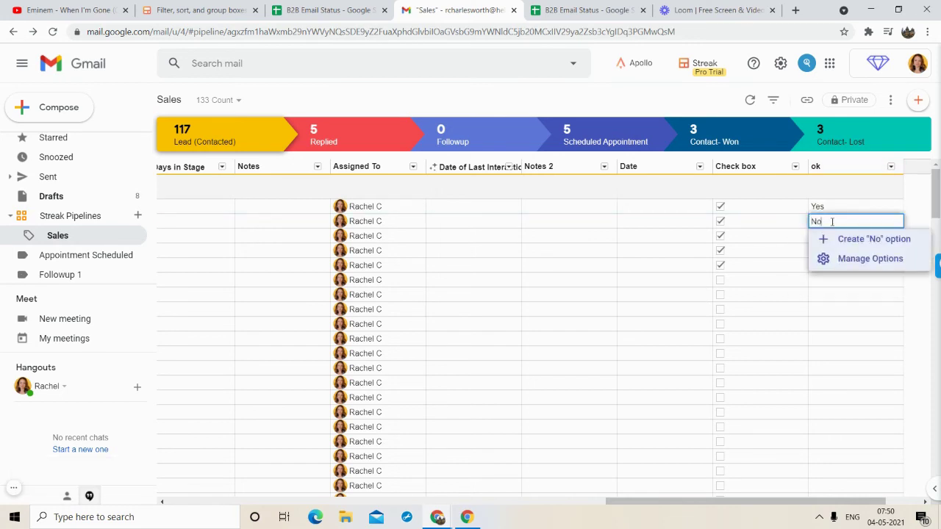
left_click(839, 243)
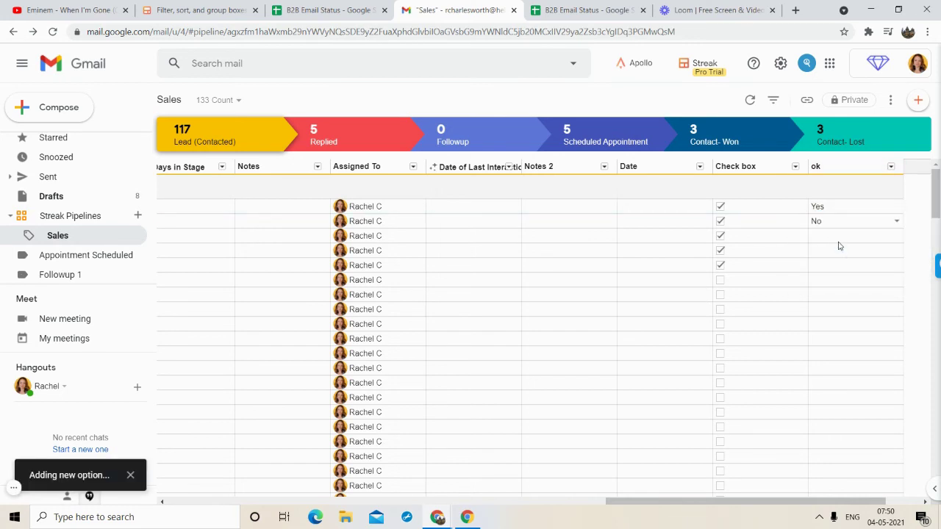
- Set the ok column to Yes in the third row and No in the fourth row using the existing options
left_click(896, 238)
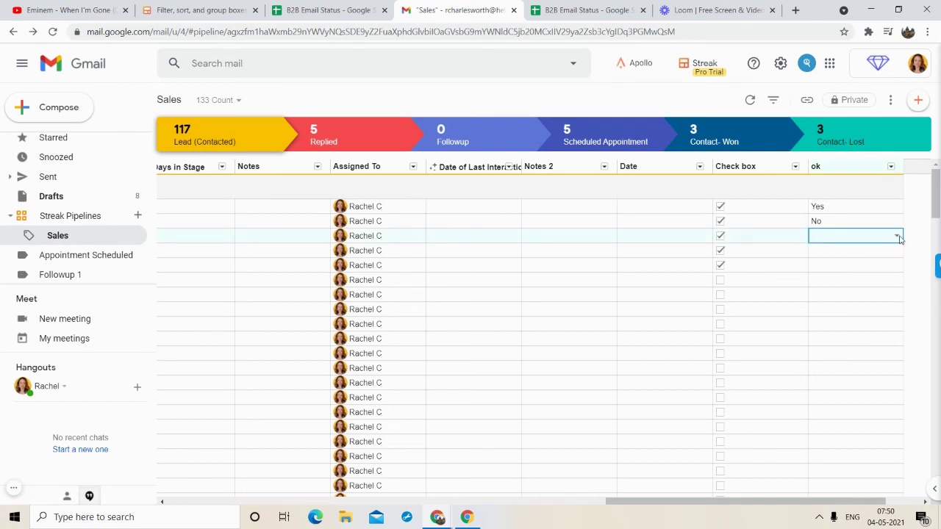
left_click(897, 238)
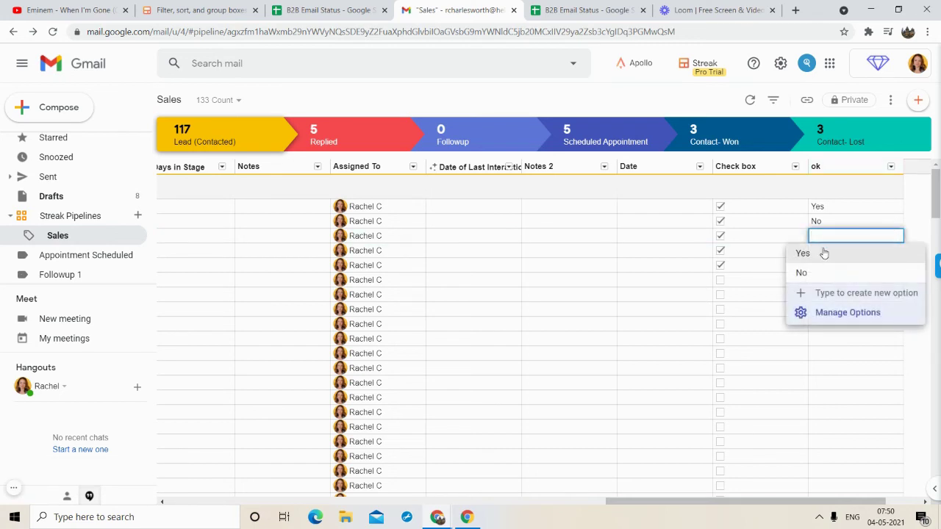
left_click(817, 254)
left_click(845, 255)
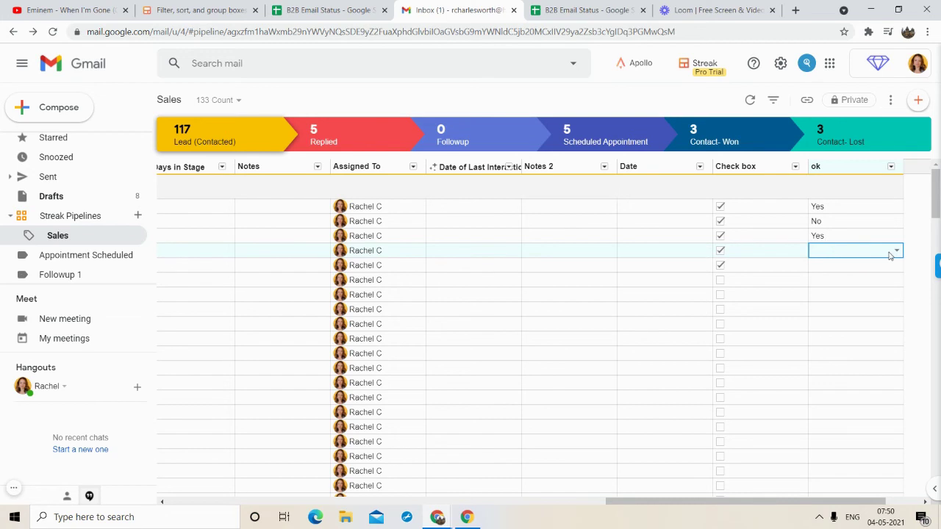
left_click(856, 255)
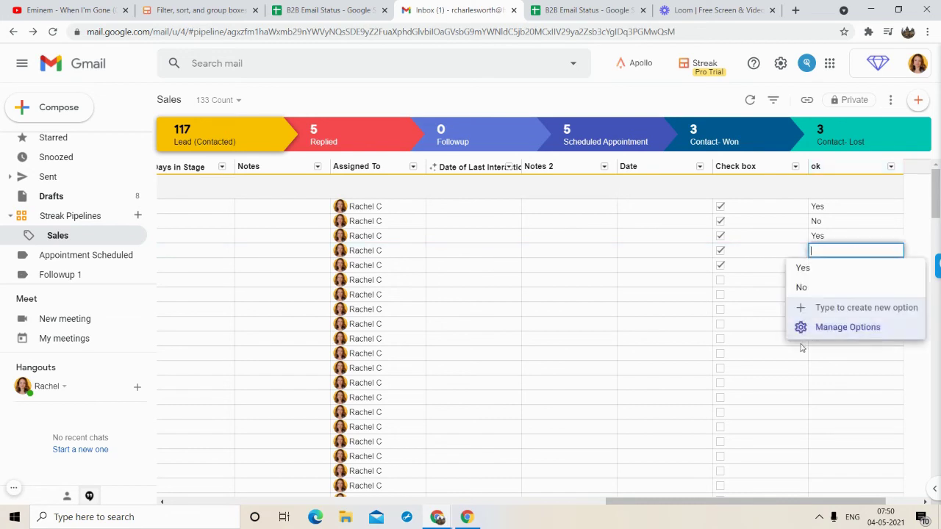
left_click(816, 288)
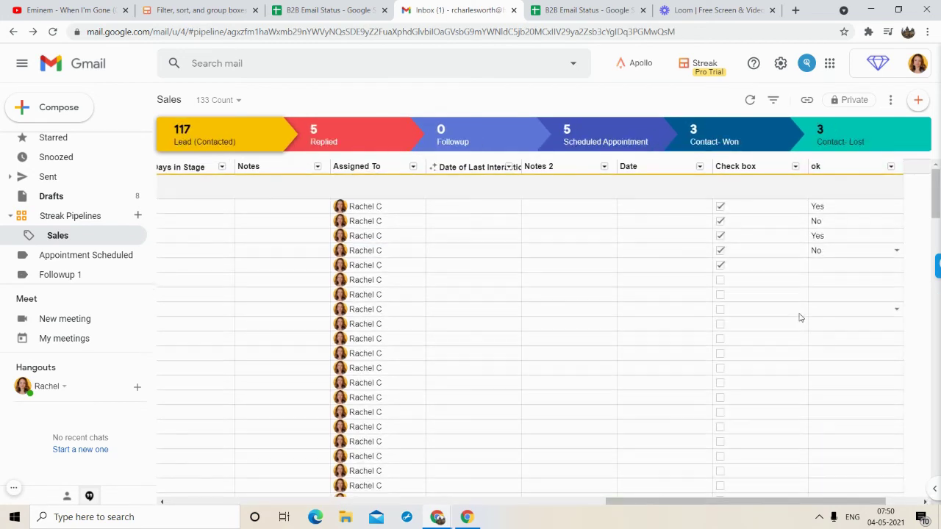
- Add a tag column after the ok column and keep its default name
scroll(853, 302, "right", 2)
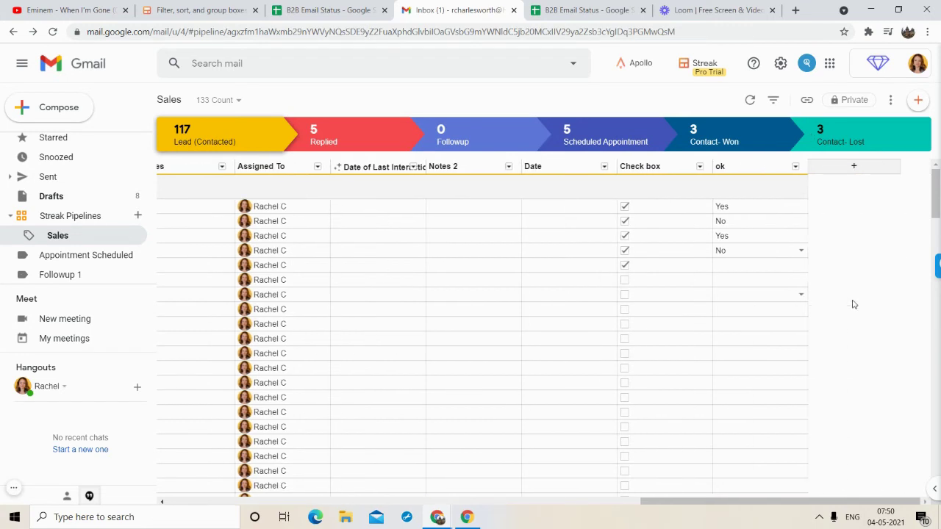
left_click(869, 166)
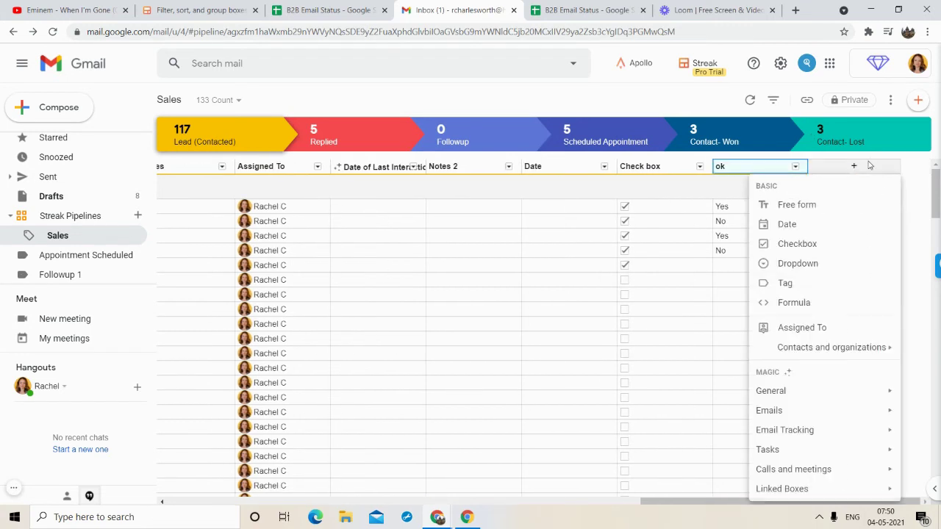
left_click(789, 283)
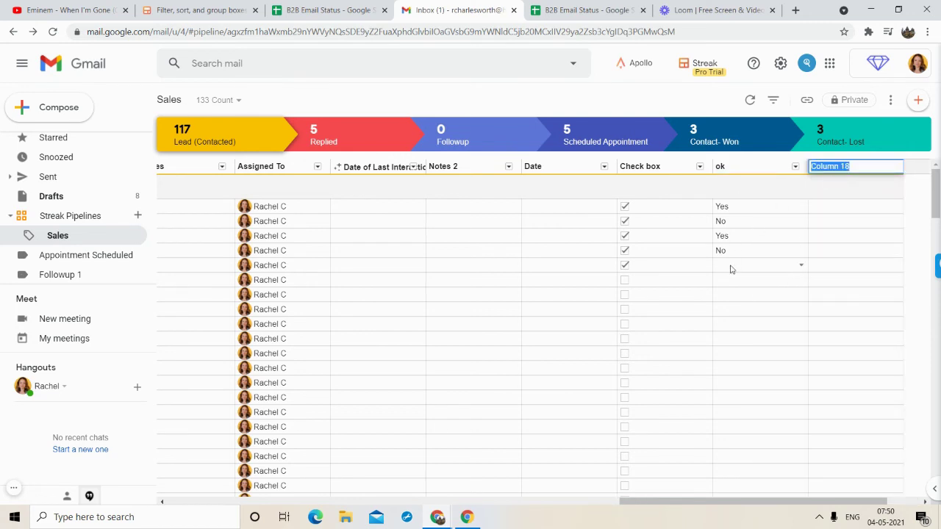
left_click(770, 328)
- Review the column types available after the tag column, including the General magic columns, without adding one
scroll(836, 210, "right", 2)
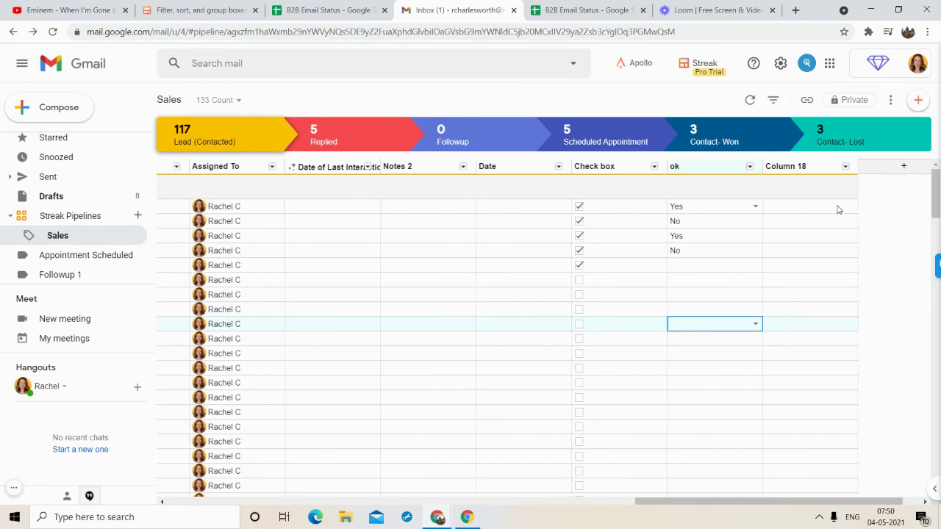
left_click(891, 167)
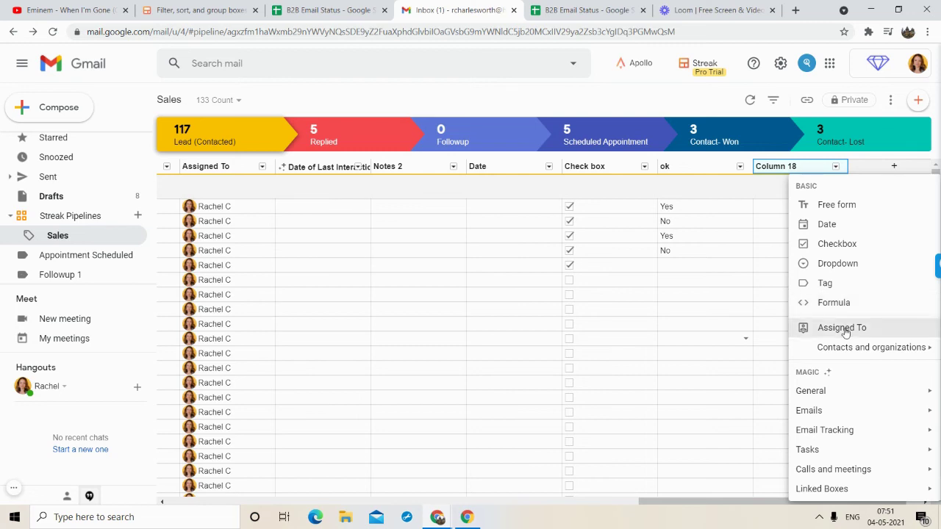
mouse_move(829, 394)
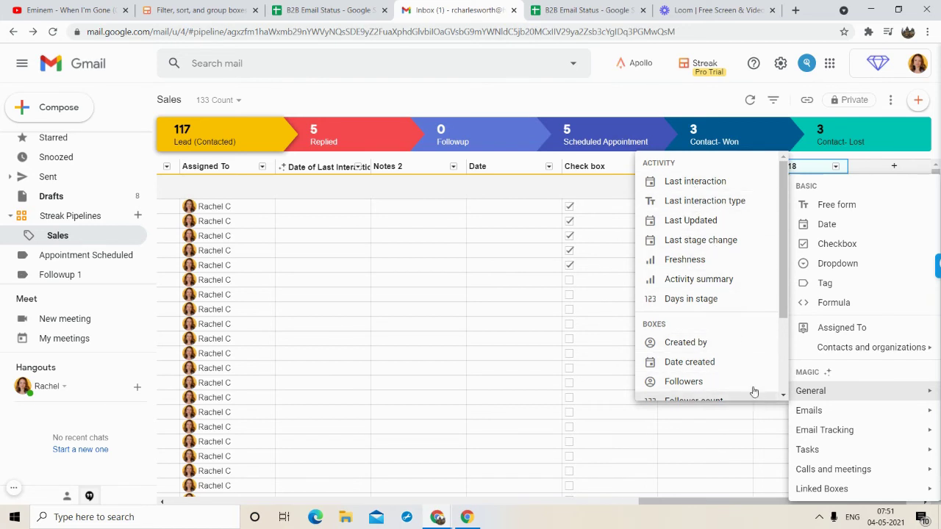
scroll(706, 343, "down", 2)
left_click(525, 340)
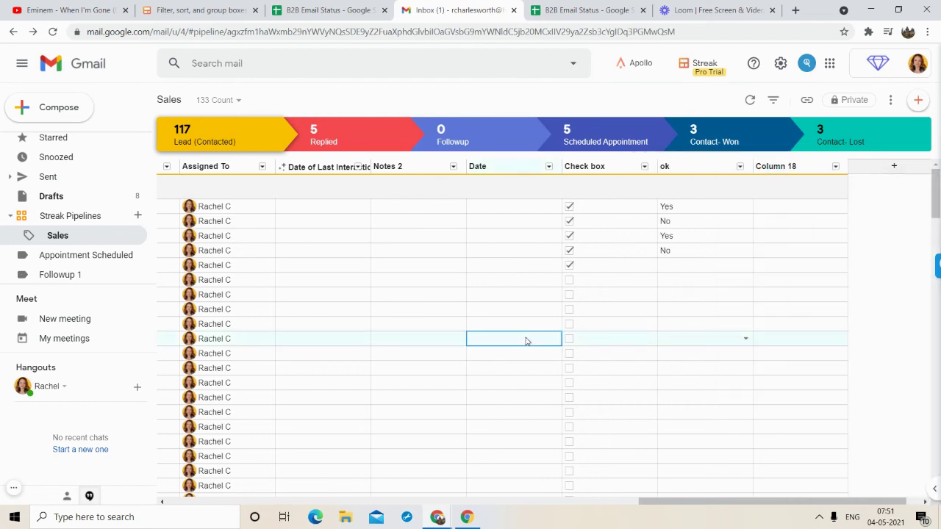
- Look back over the pipeline's first columns and the boxes listed in the Lead (Contacted) stage
scroll(529, 340, "left", 10)
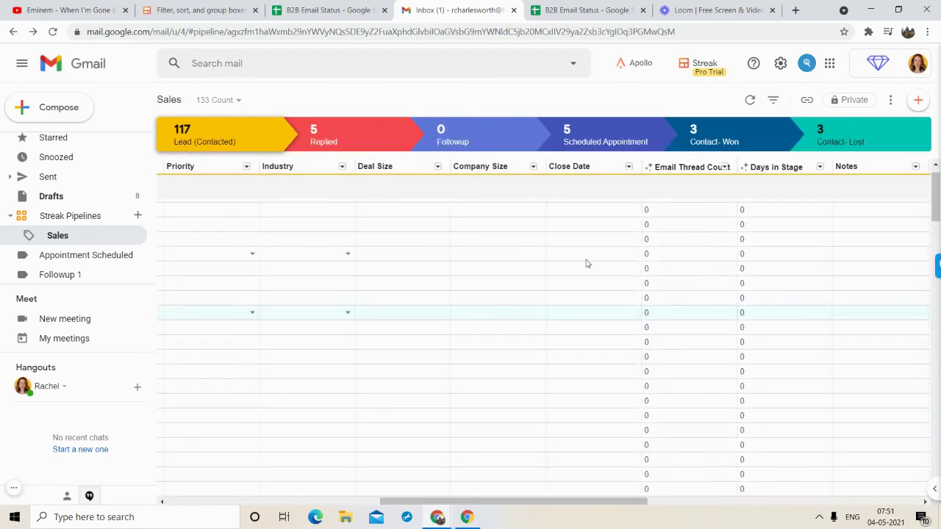
scroll(586, 263, "left", 10)
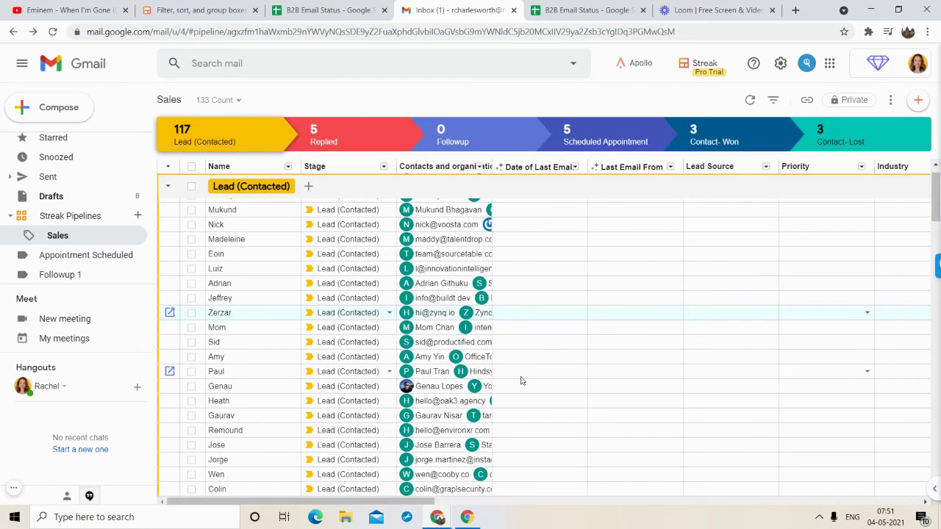
scroll(522, 380, "down", 10)
scroll(521, 380, "up", 12)
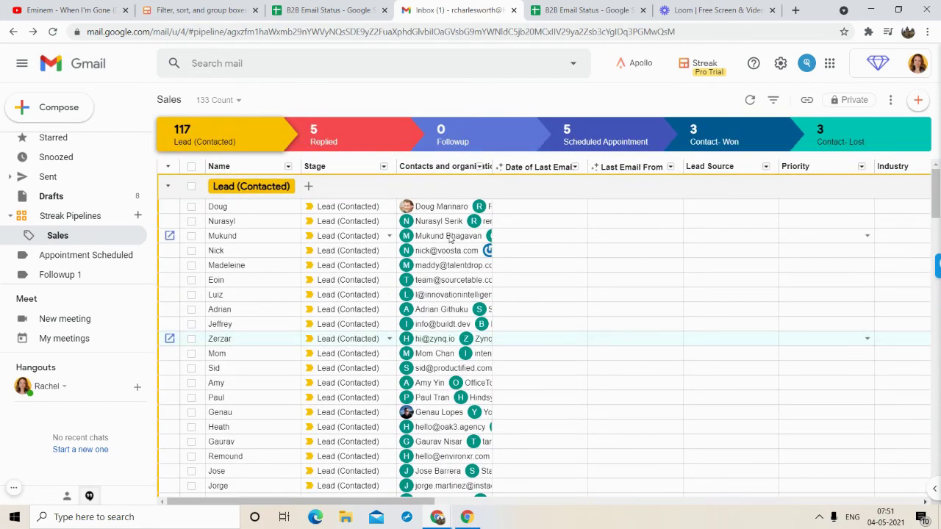
scroll(500, 228, "right", 2)
scroll(526, 224, "left", 2)
scroll(484, 313, "down", 10)
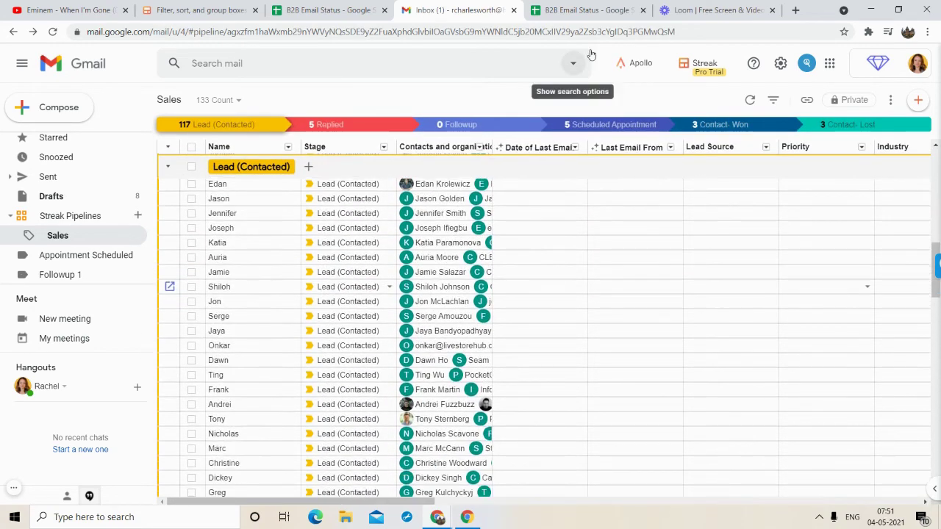
- Review the Sales pipeline's direct link and its Private or Shared sharing options without changing them
left_click(806, 101)
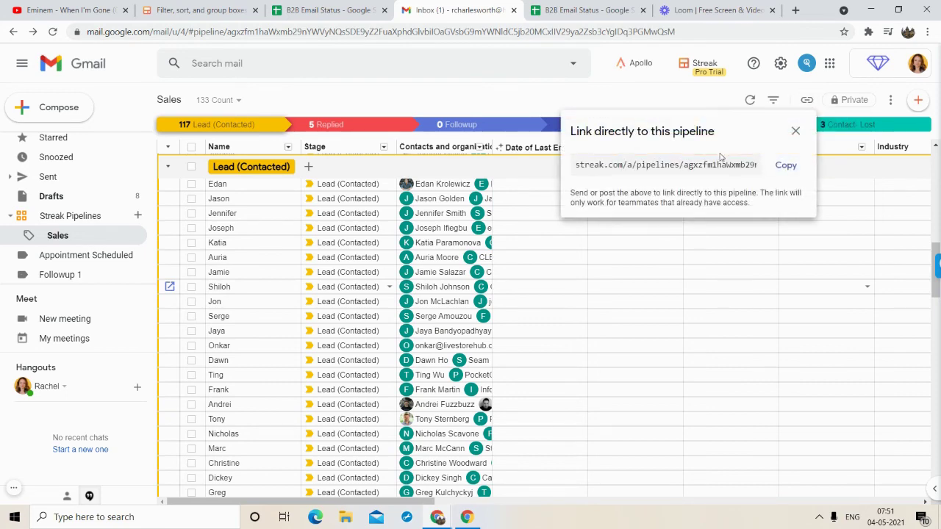
left_click(796, 131)
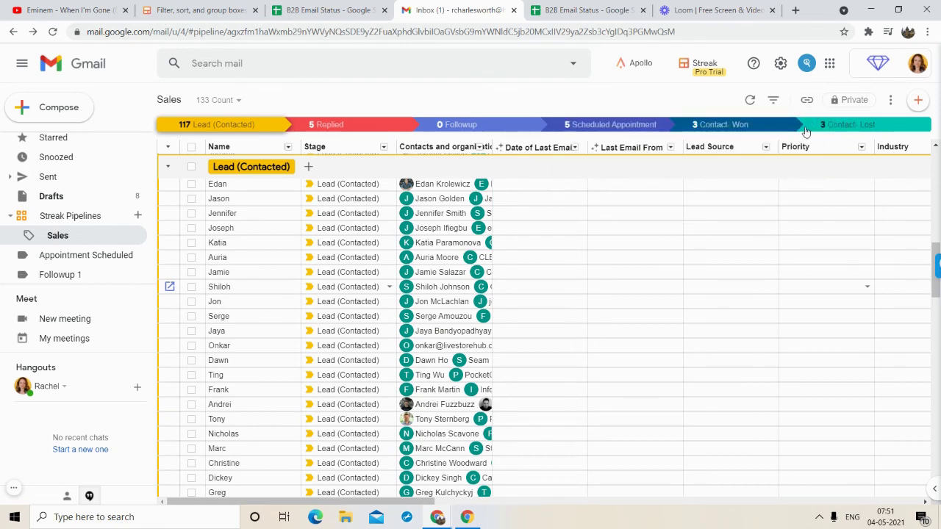
left_click(853, 101)
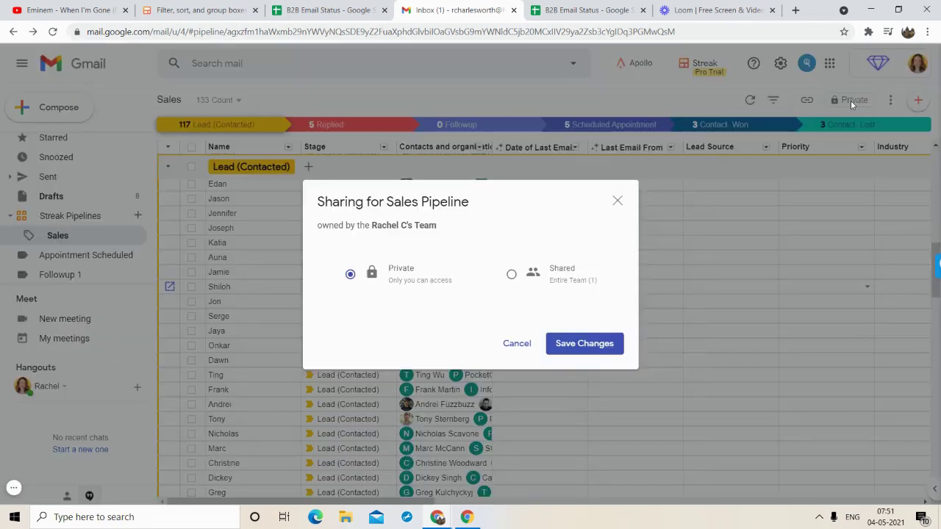
left_click(618, 201)
- Select the Groupings visualization for the Sales pipeline and look through the boxes in every stage
left_click(892, 100)
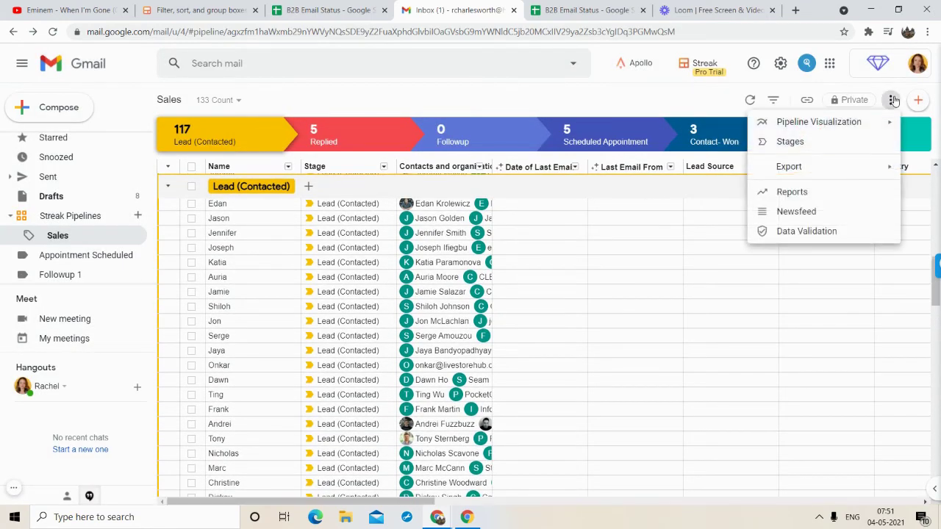
left_click(892, 100)
left_click(892, 100)
mouse_move(814, 124)
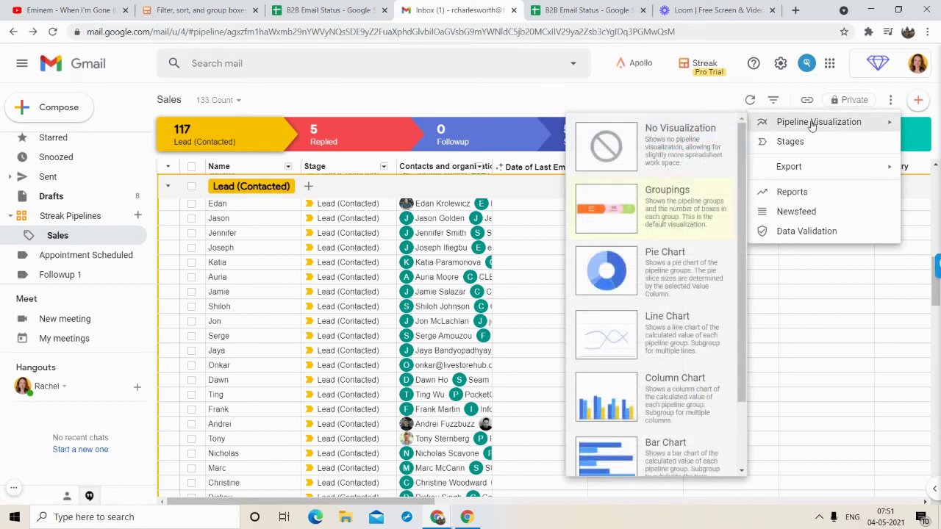
left_click(679, 209)
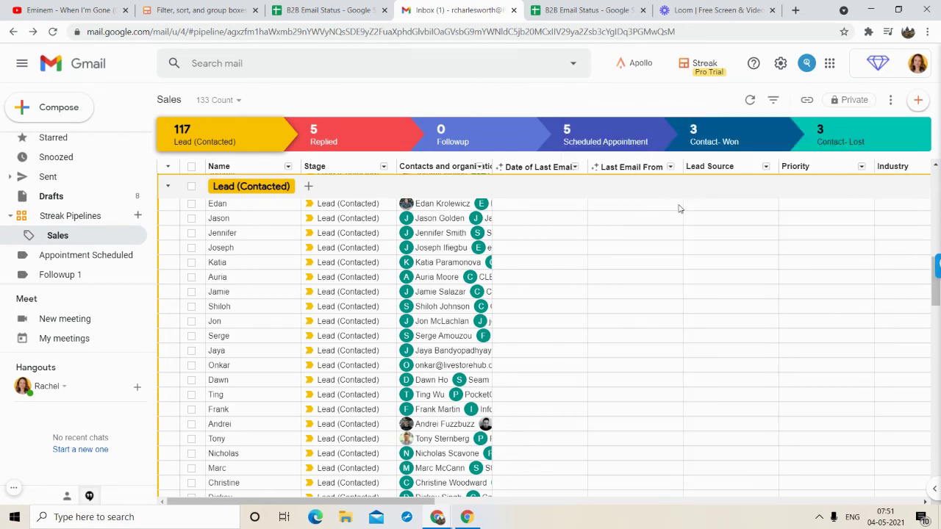
scroll(507, 327, "up", 8)
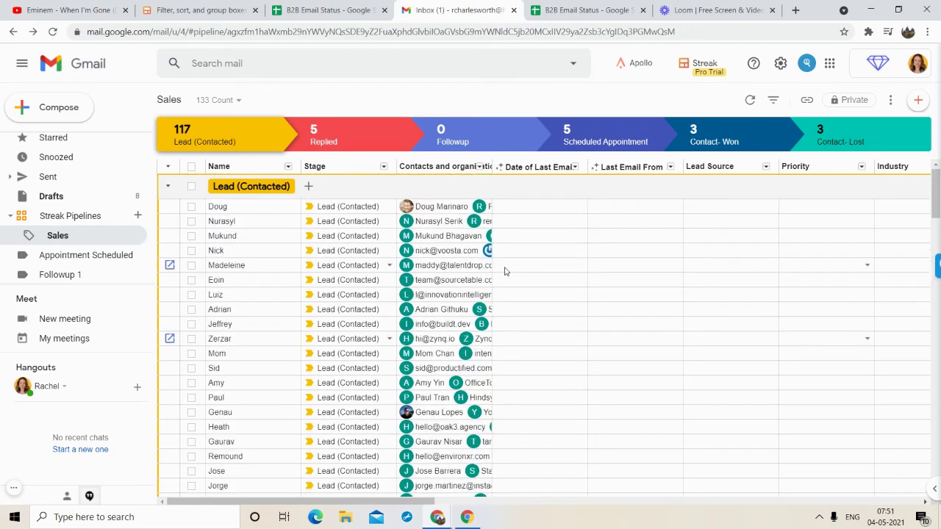
scroll(505, 271, "down", 20)
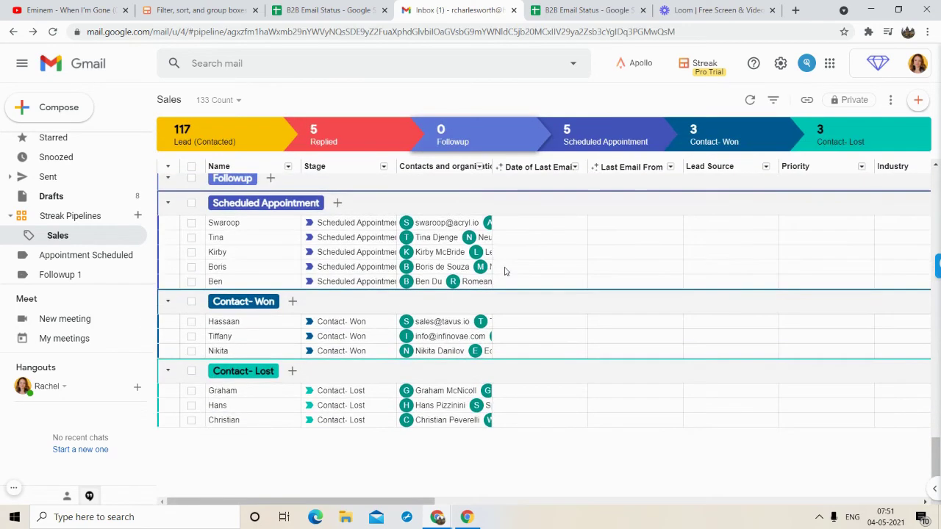
scroll(505, 272, "up", 18)
scroll(505, 271, "up", 5)
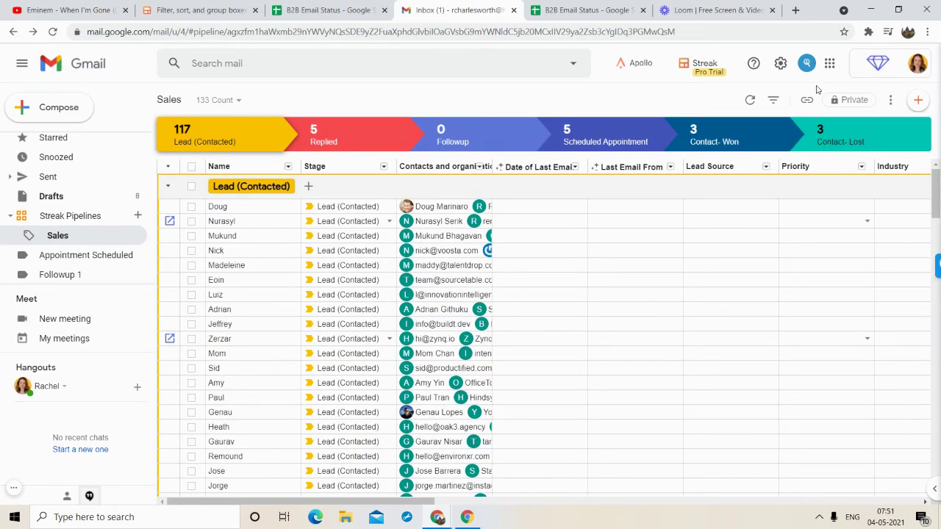
- Change the pipeline visualization to Pie Chart and inspect its slices
left_click(890, 100)
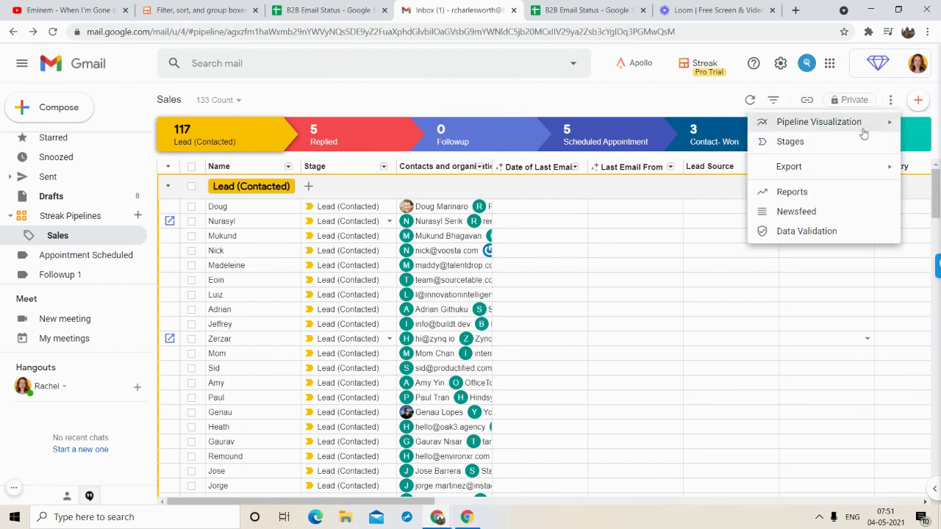
mouse_move(856, 120)
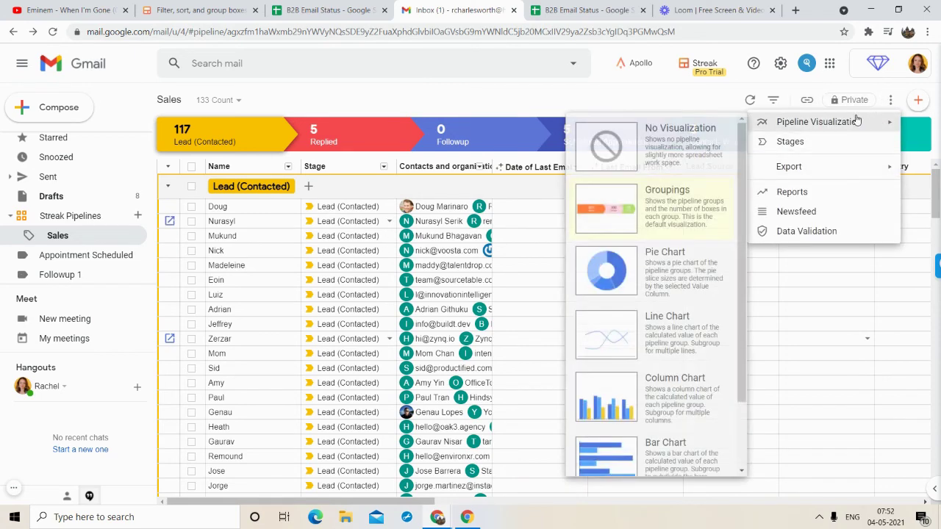
mouse_move(805, 125)
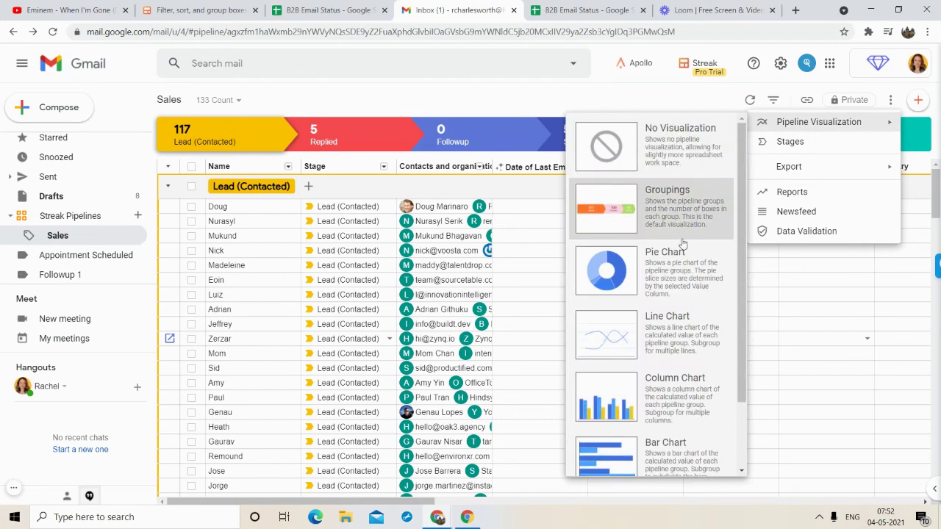
left_click(678, 270)
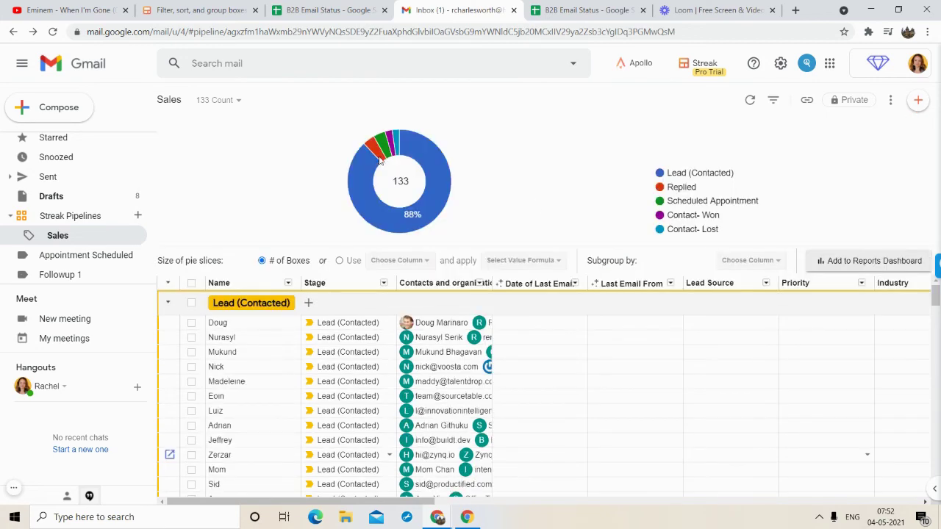
mouse_move(370, 172)
- Change the pipeline visualization to Column Chart
left_click(890, 100)
mouse_move(834, 132)
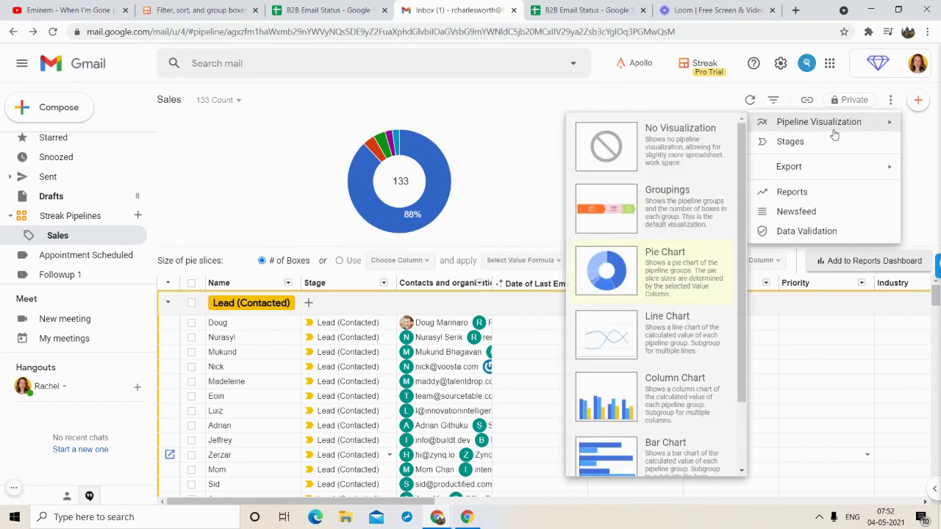
scroll(665, 302, "down", 2)
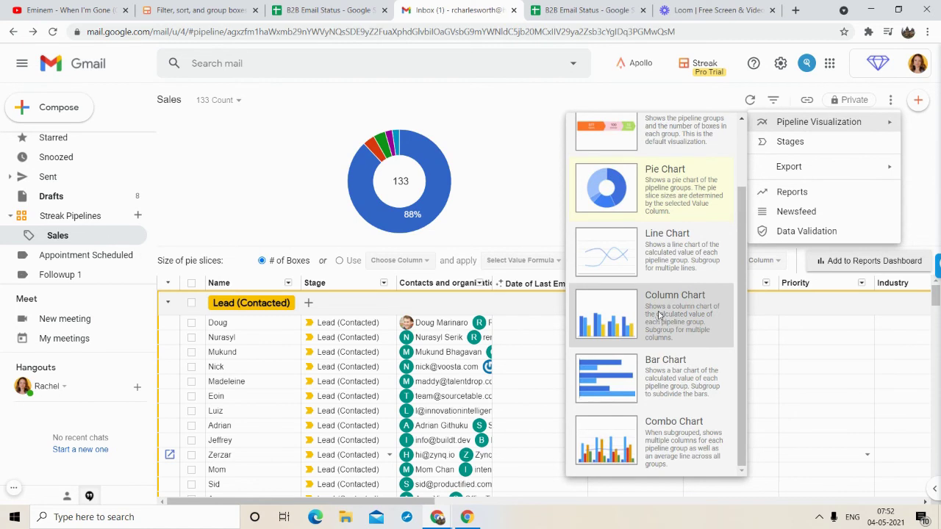
left_click(659, 315)
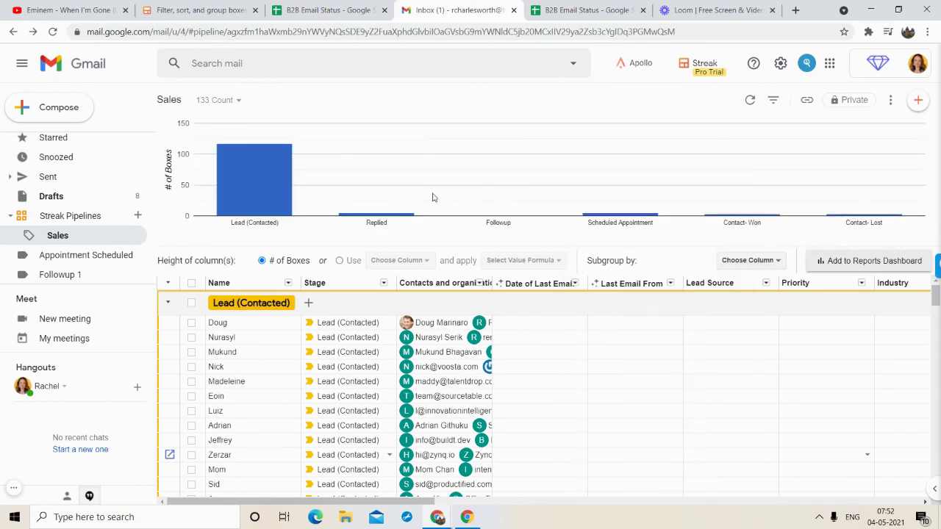
- Review the stage settings of the Sales pipeline and close them without making changes
left_click(887, 101)
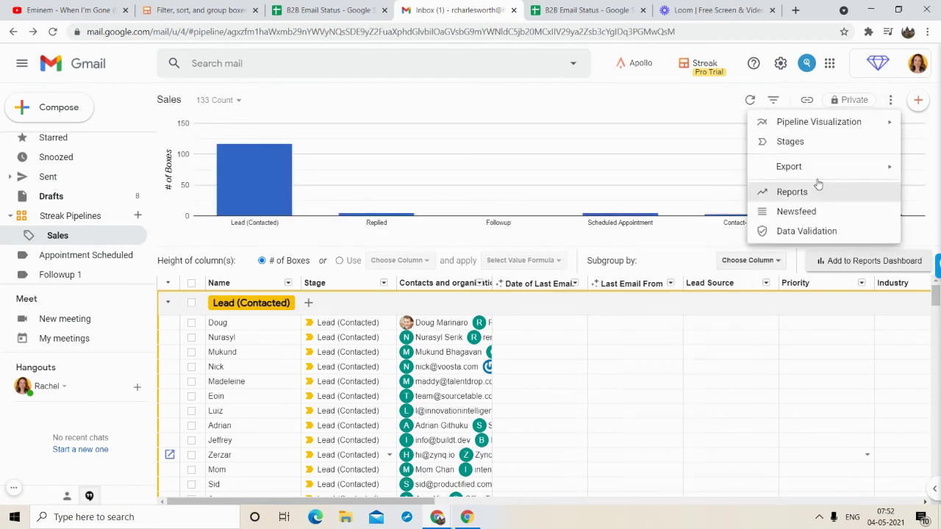
mouse_move(829, 125)
scroll(685, 399, "down", 2)
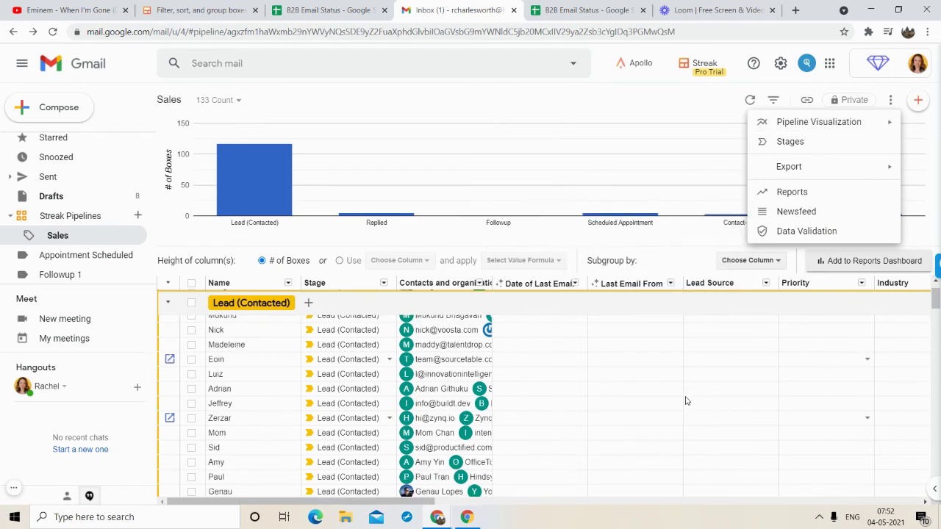
left_click(821, 144)
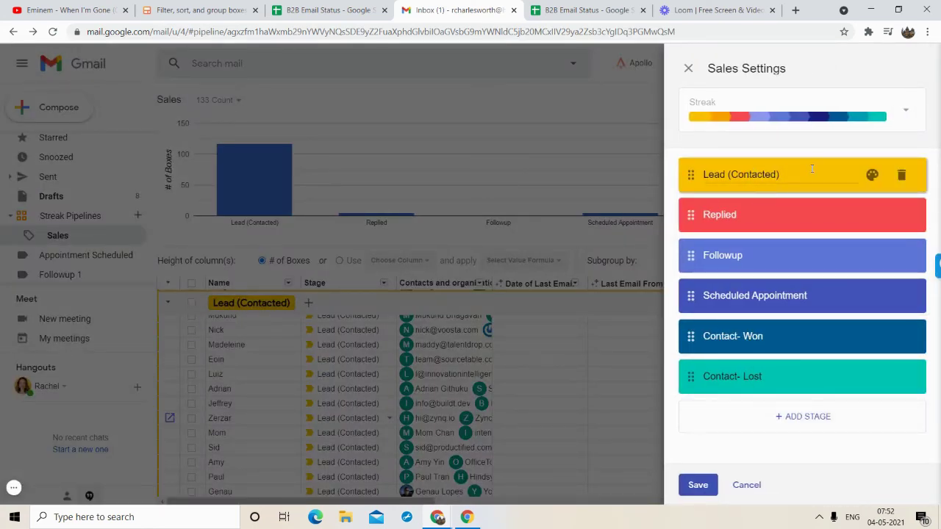
left_click(610, 93)
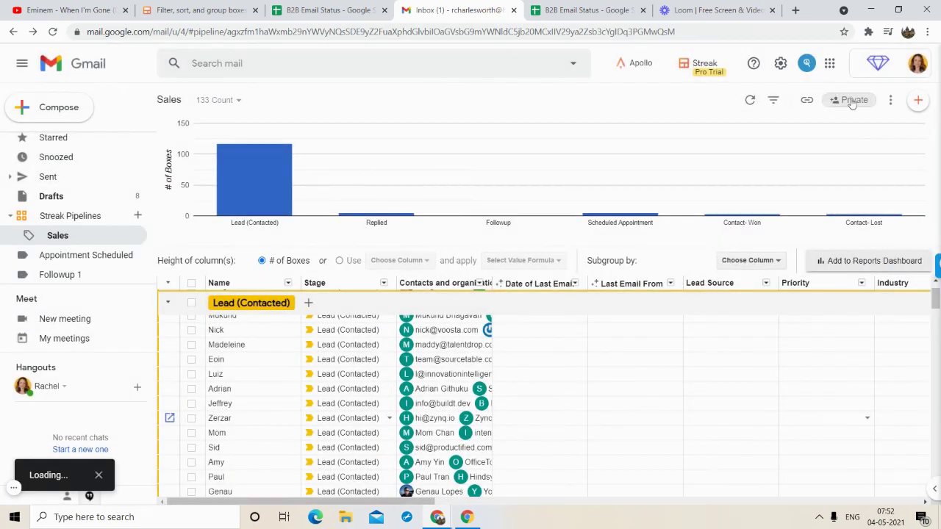
left_click(891, 100)
mouse_move(850, 167)
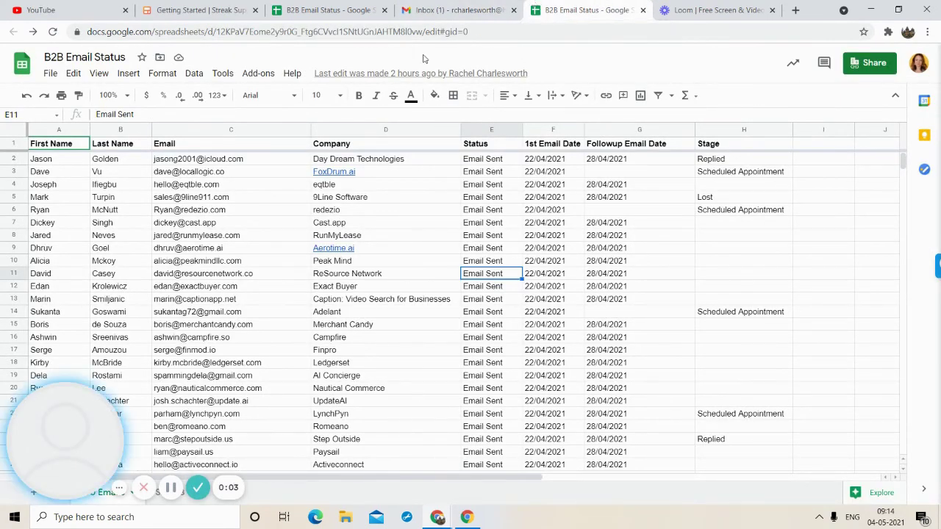
- Switch to the Sales pipeline in Gmail and look through the boxes in the Lead (Contacted) stage
left_click(430, 8)
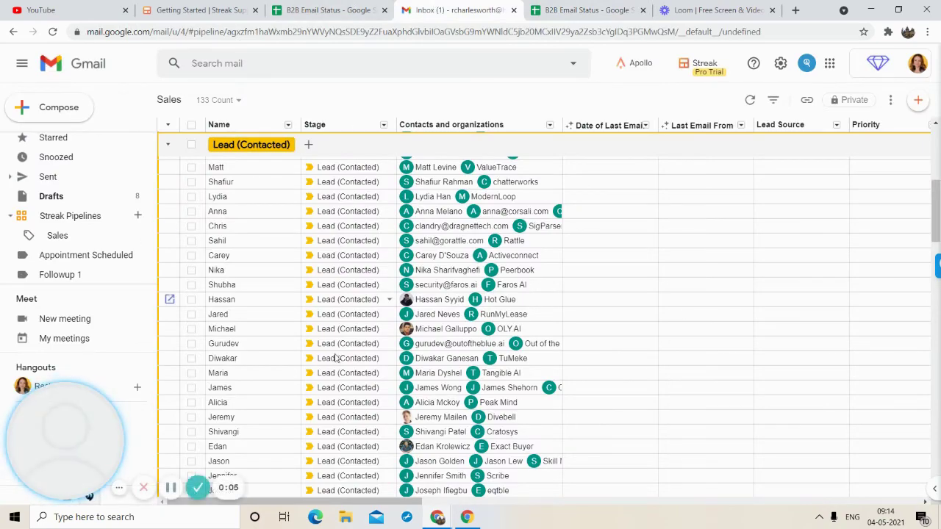
scroll(332, 363, "down", 12)
scroll(333, 363, "down", 5)
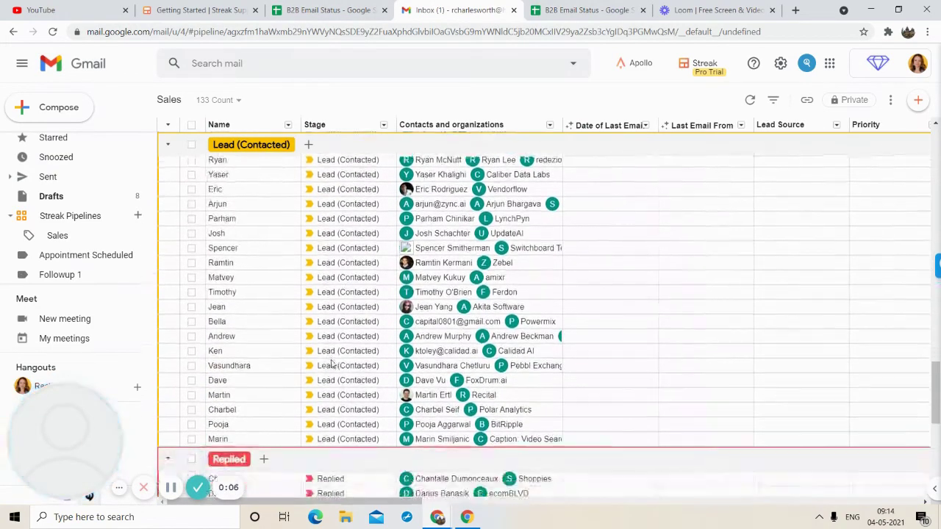
scroll(332, 363, "up", 7)
scroll(333, 363, "up", 10)
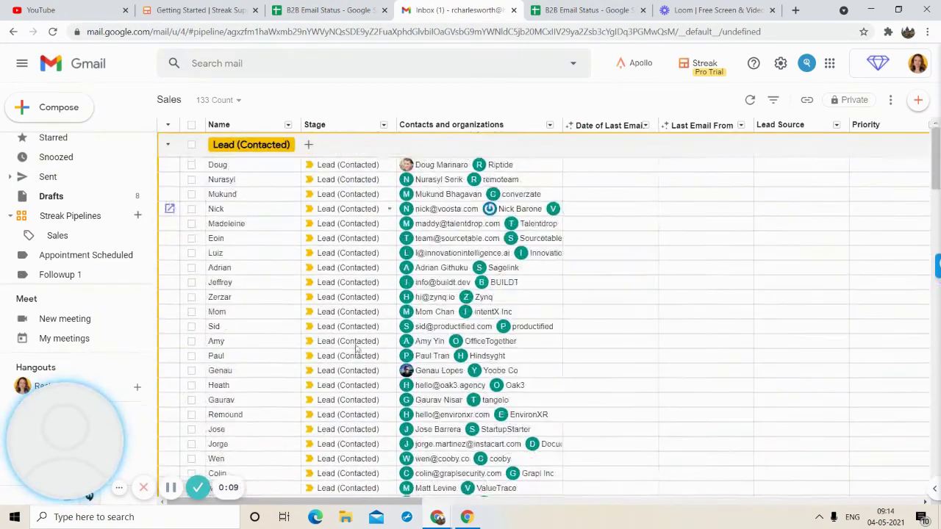
- Open the pipeline's filter, sorting and grouping options and look over the Lead (Contacted) boxes
left_click(773, 102)
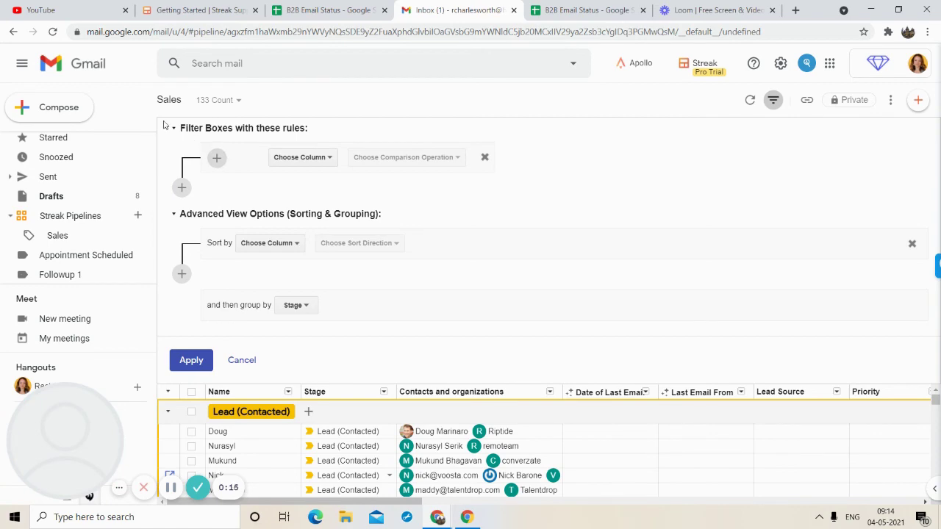
scroll(240, 448, "down", 5)
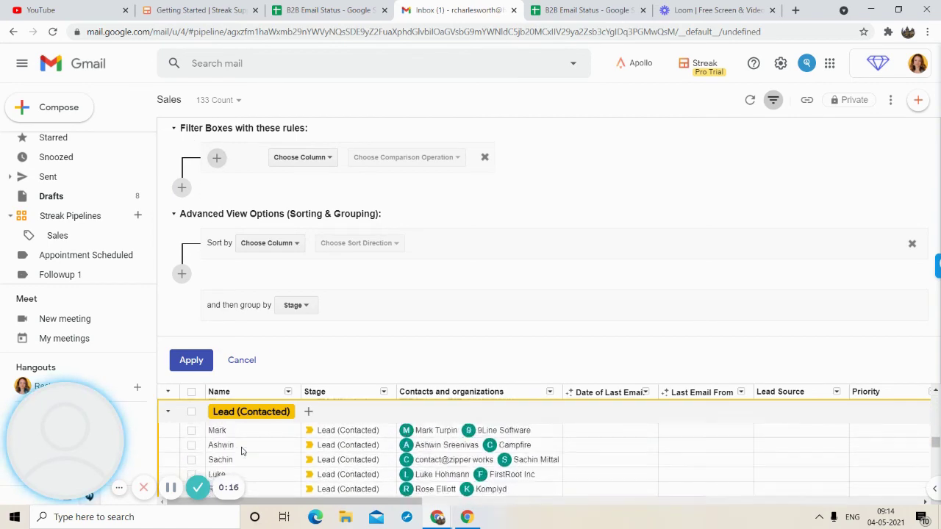
scroll(240, 450, "down", 5)
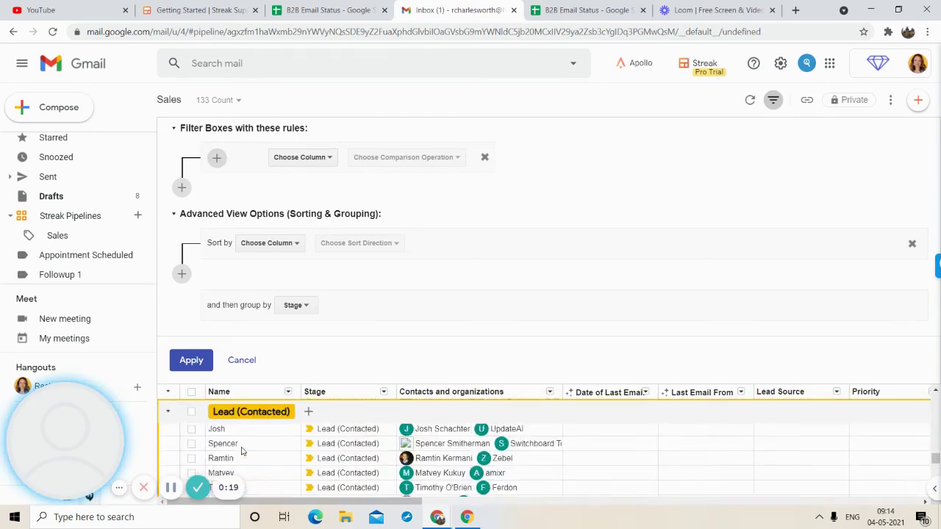
scroll(241, 450, "up", 10)
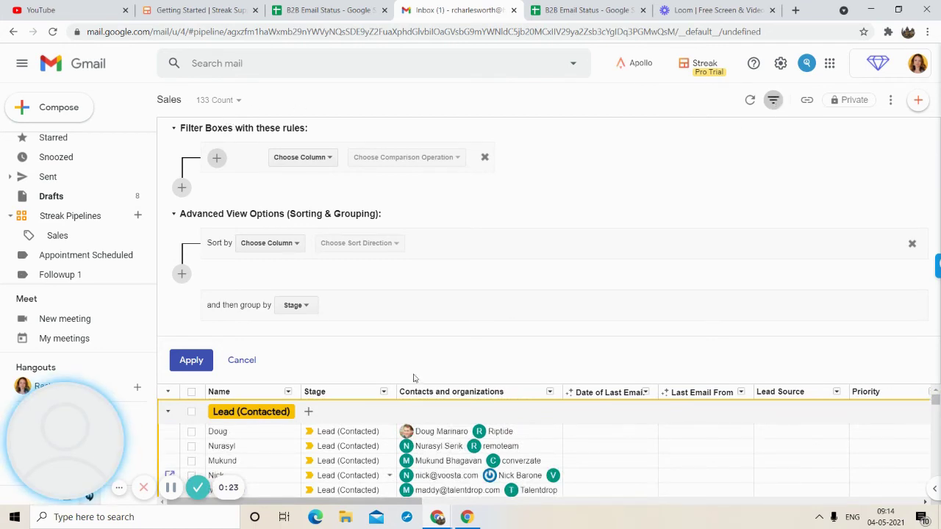
scroll(314, 461, "down", 5)
scroll(314, 460, "up", 5)
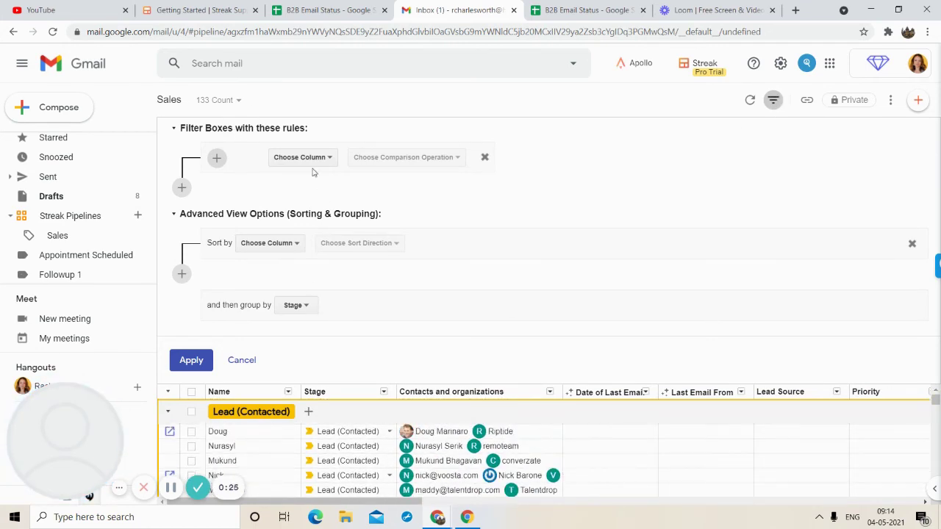
- Choose Stage as the column for the Sales pipeline's box filter rule
left_click(286, 159)
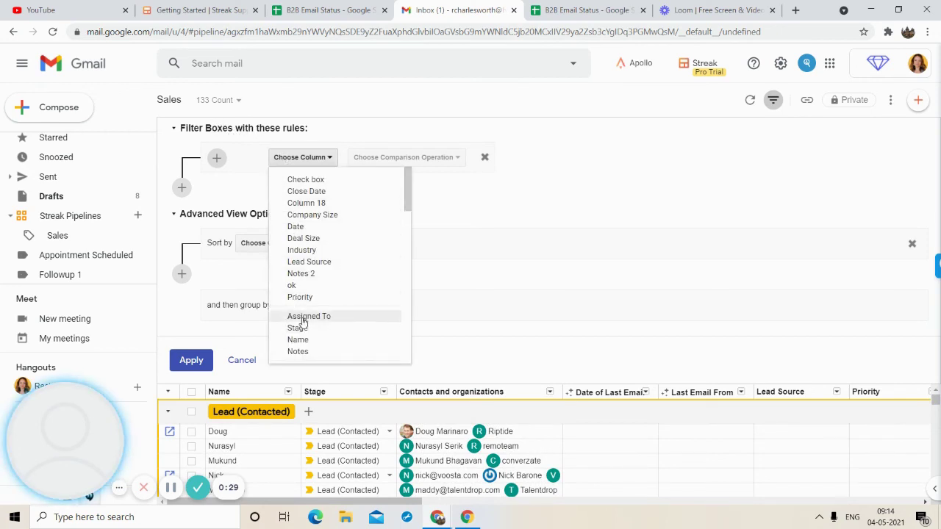
scroll(298, 318, "down", 2)
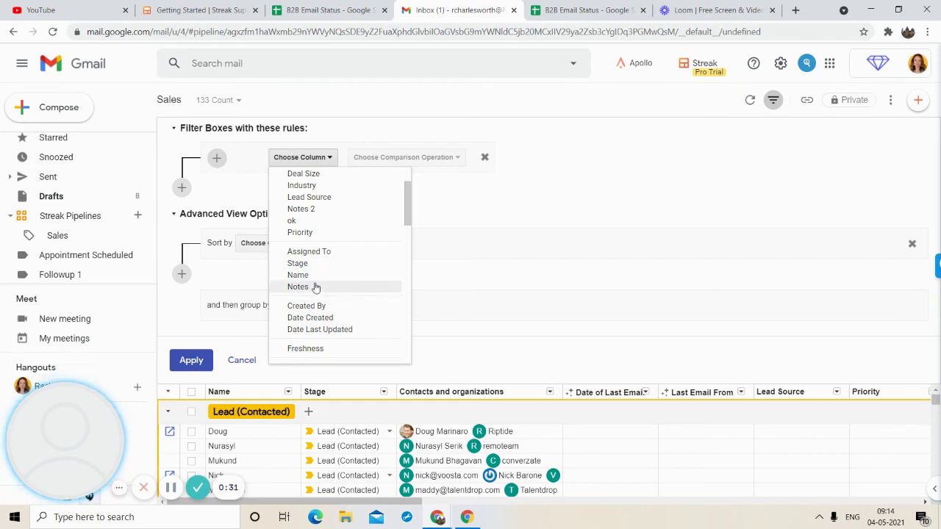
scroll(316, 321, "down", 5)
scroll(323, 278, "up", 8)
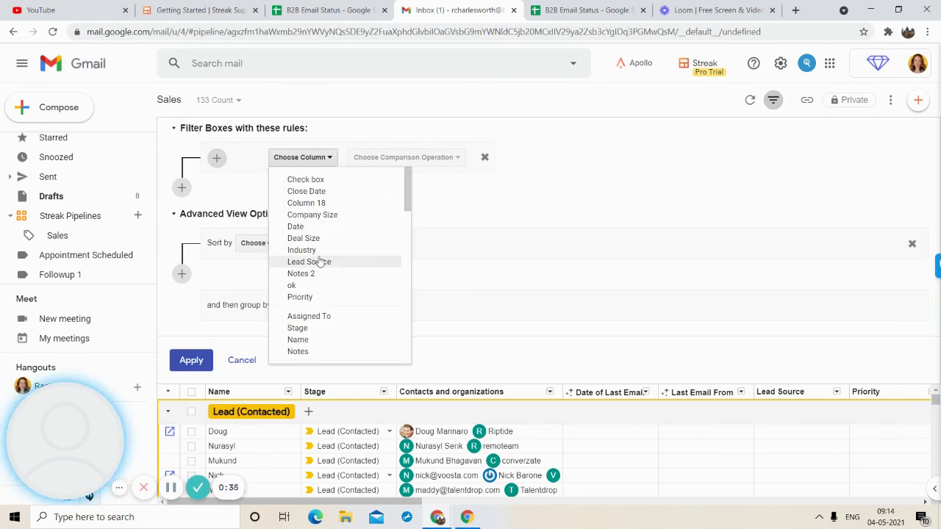
scroll(307, 285, "down", 1)
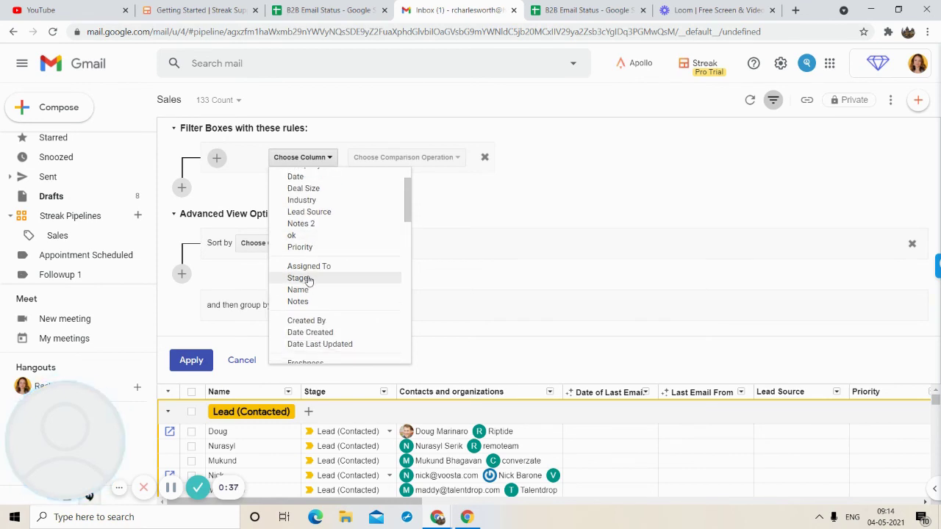
left_click(300, 278)
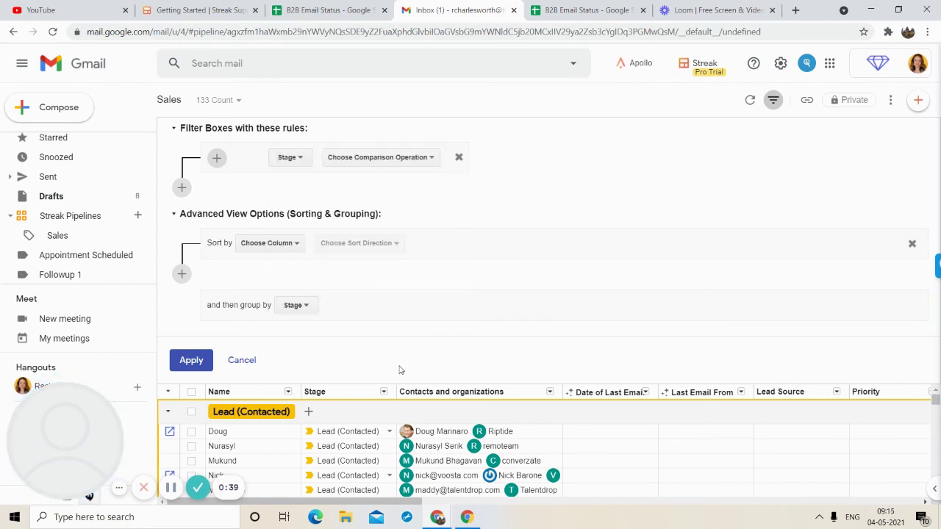
- Complete the Stage rule as Is Any Of Scheduled Appointment and apply the filter to the pipeline
scroll(407, 454, "right", 2)
scroll(383, 441, "left", 1)
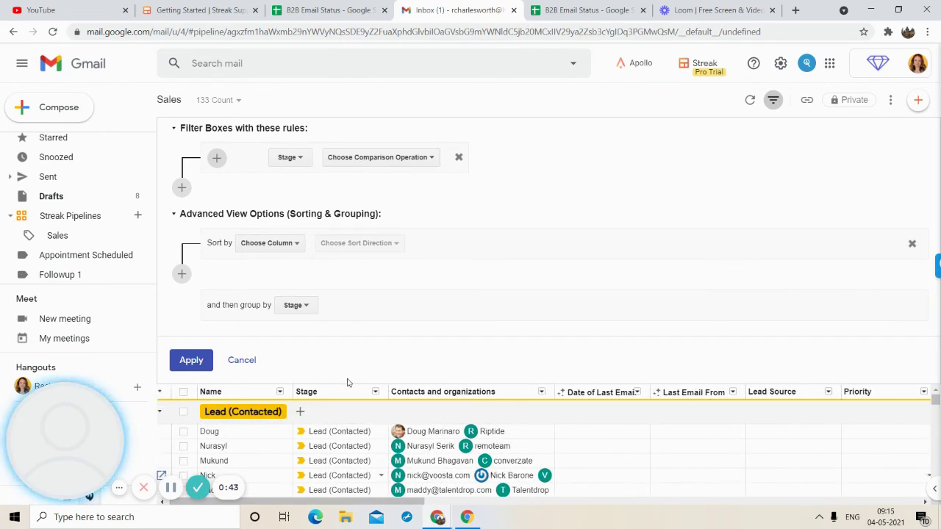
left_click(362, 160)
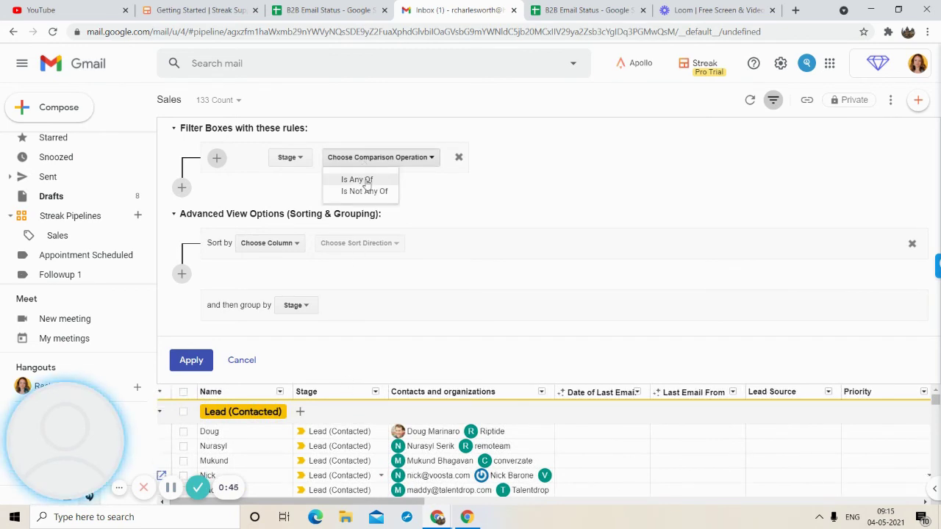
left_click(357, 180)
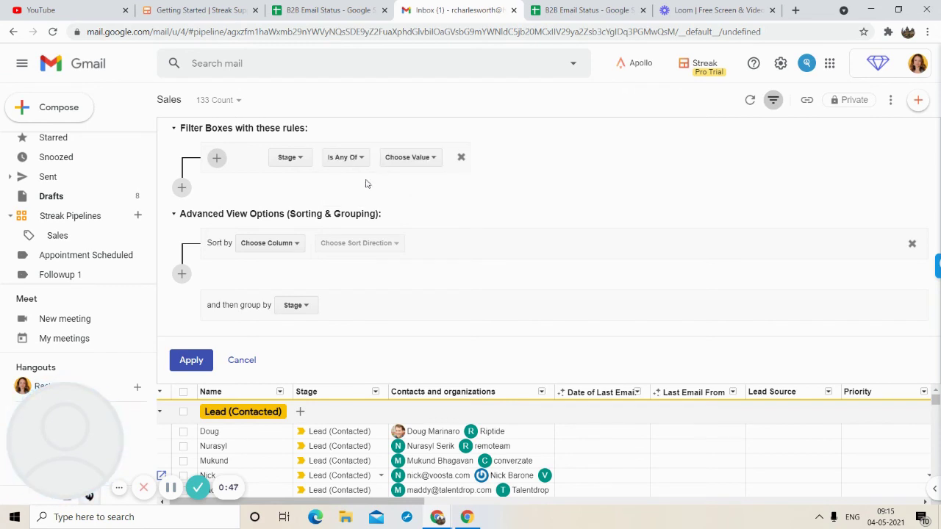
left_click(408, 160)
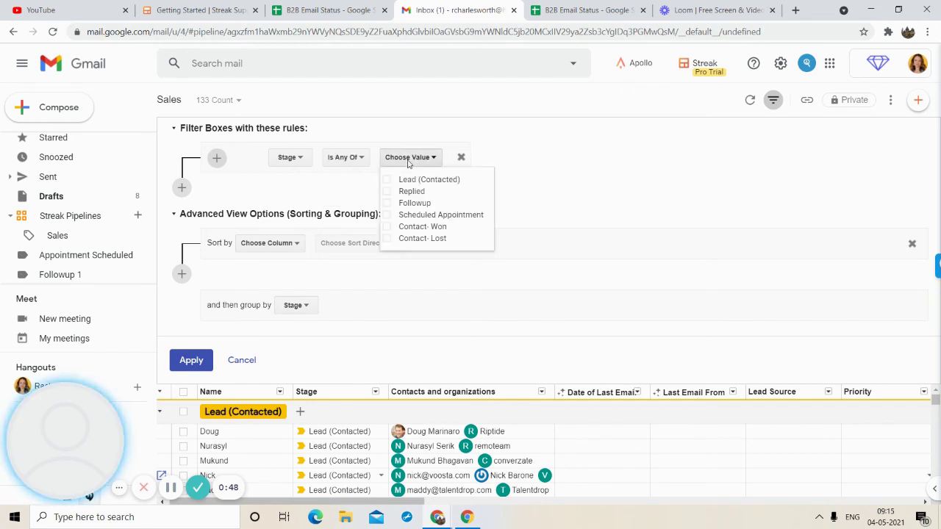
left_click(388, 216)
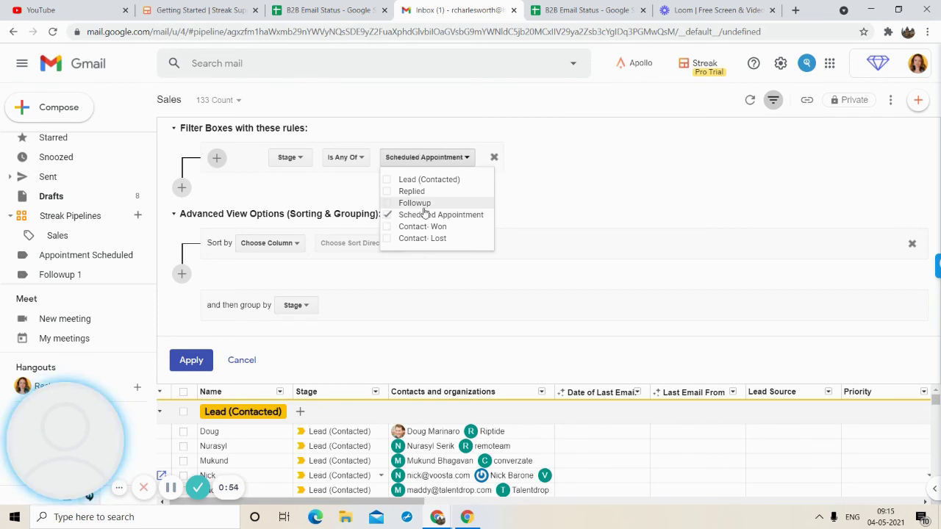
left_click(553, 207)
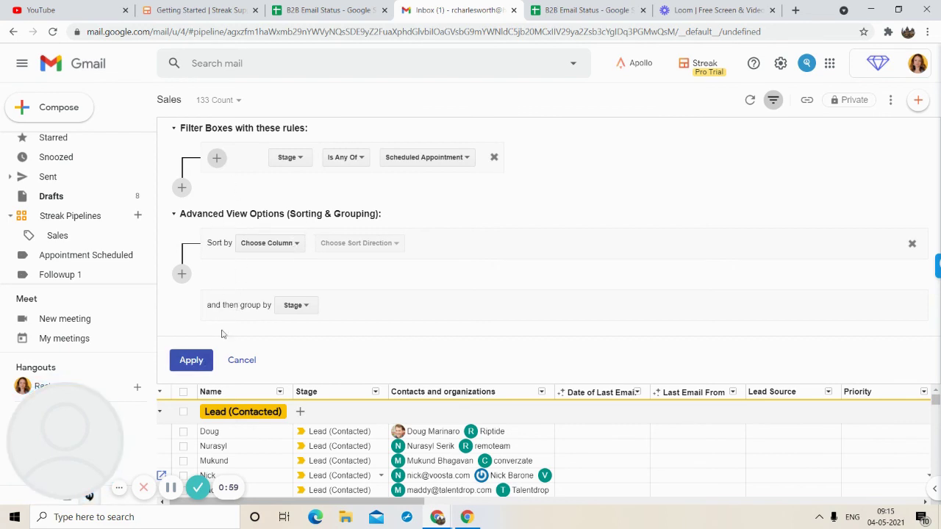
left_click(193, 360)
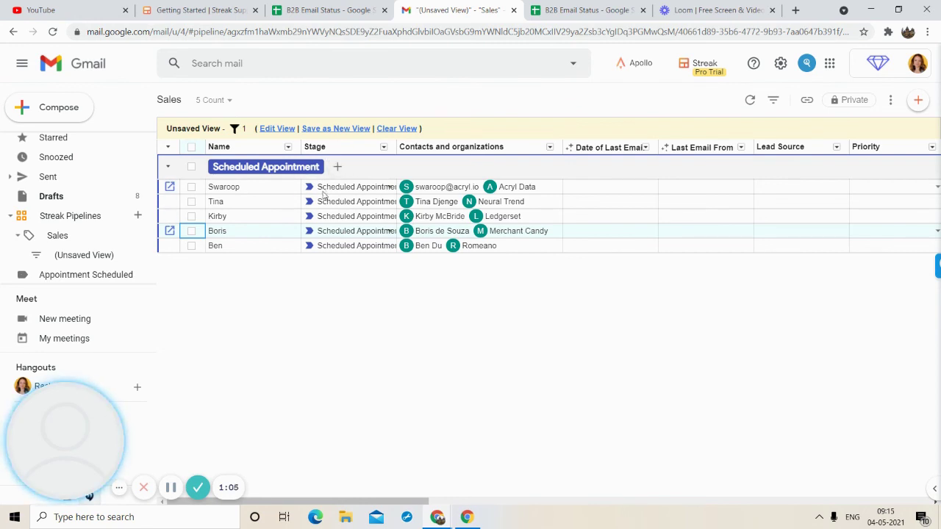
- Reopen the unsaved view for editing, browse the columns offered for a second filter rule, and remove that rule
left_click(278, 128)
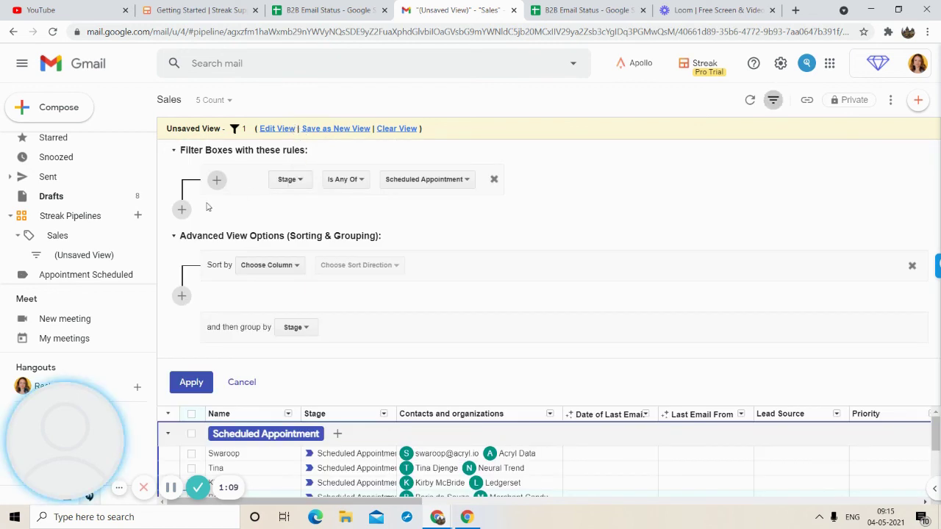
left_click(182, 210)
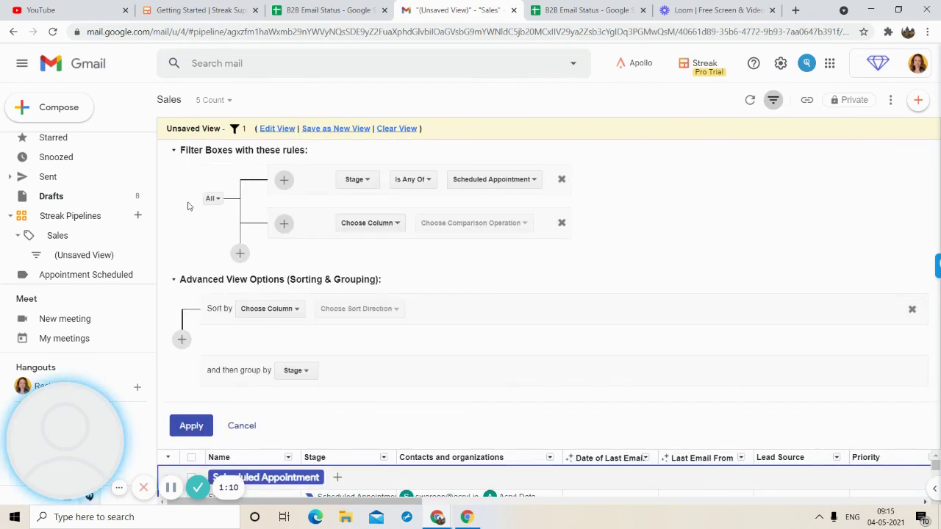
left_click(356, 225)
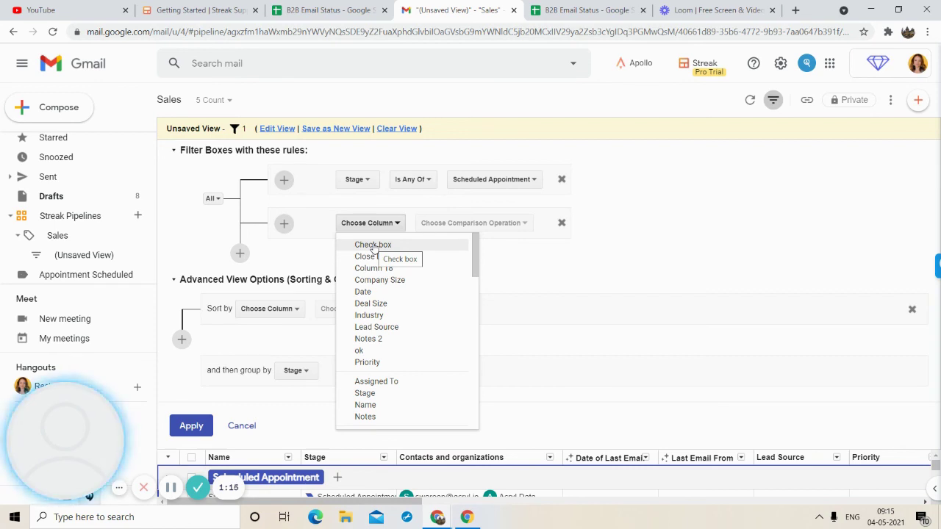
scroll(374, 390, "down", 10)
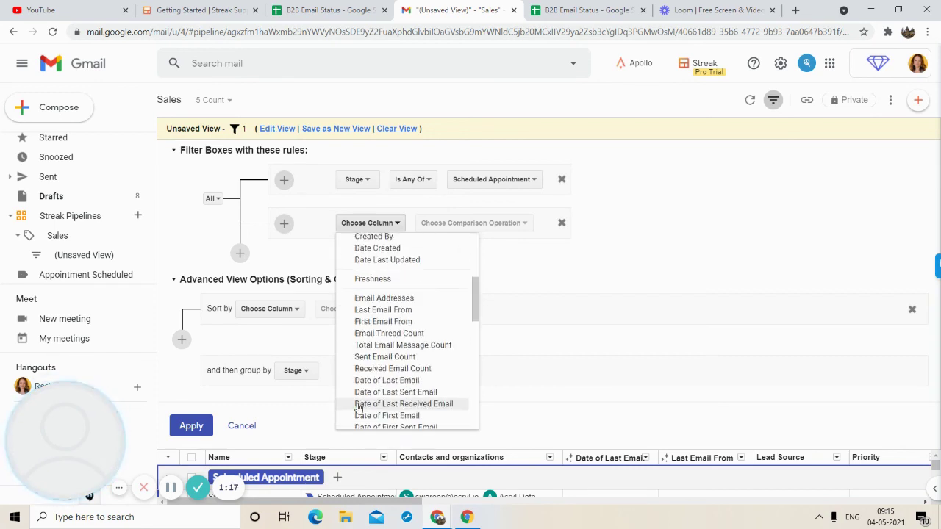
scroll(382, 369, "down", 4)
scroll(380, 361, "up", 12)
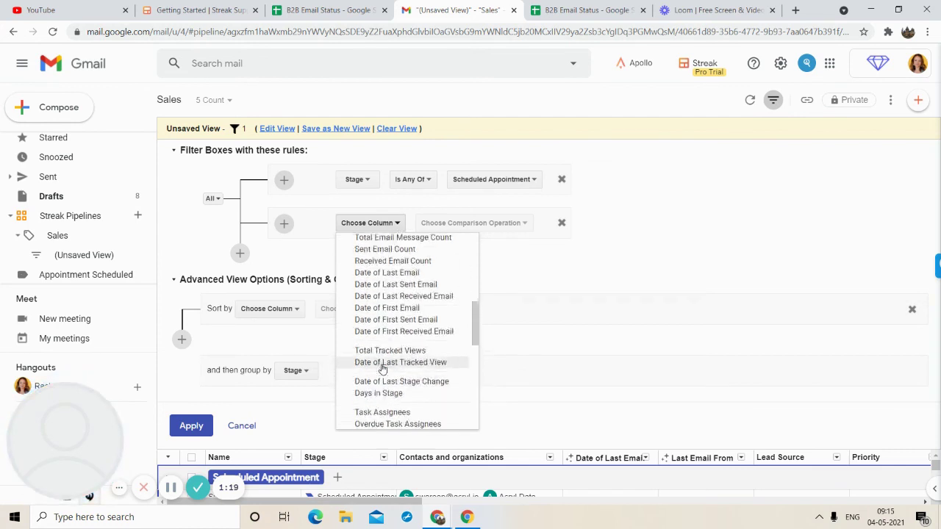
left_click(574, 258)
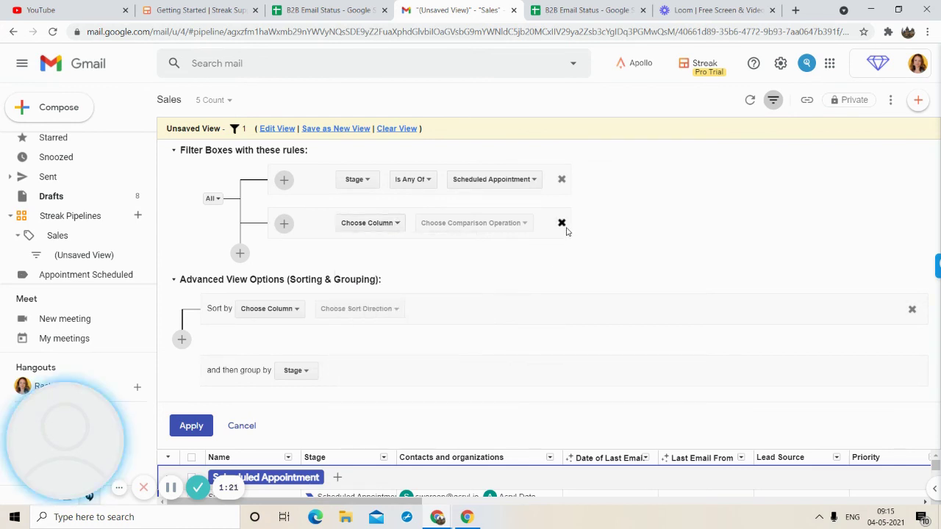
left_click(562, 223)
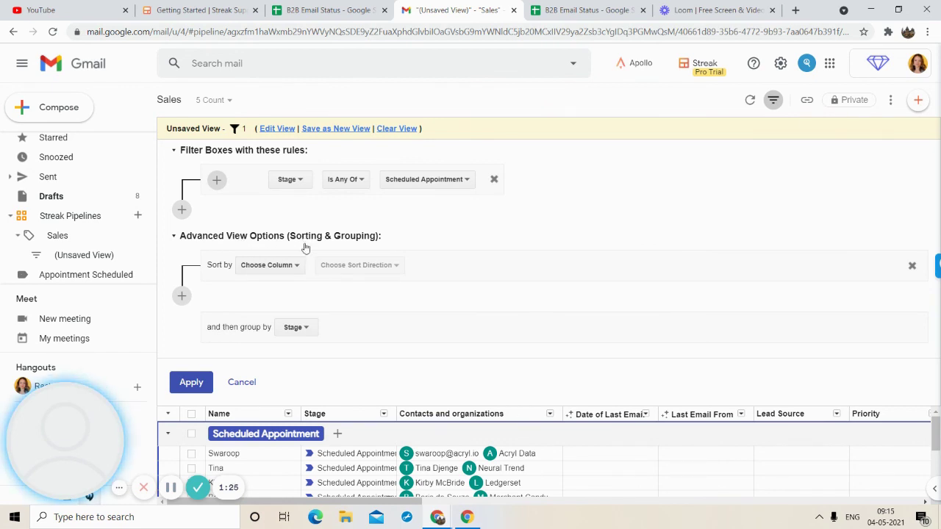
- Sort the filtered boxes by Name in Z->A order and apply the view options
left_click(286, 269)
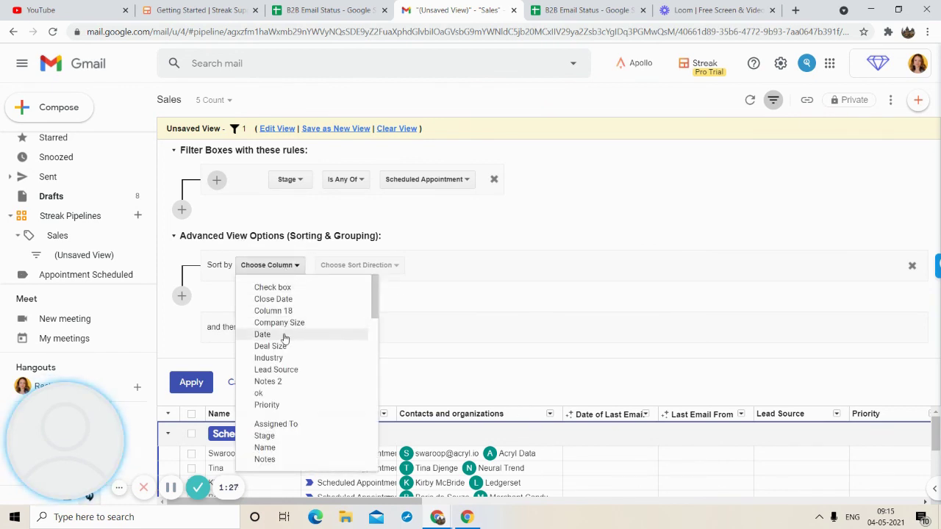
scroll(294, 329, "down", 5)
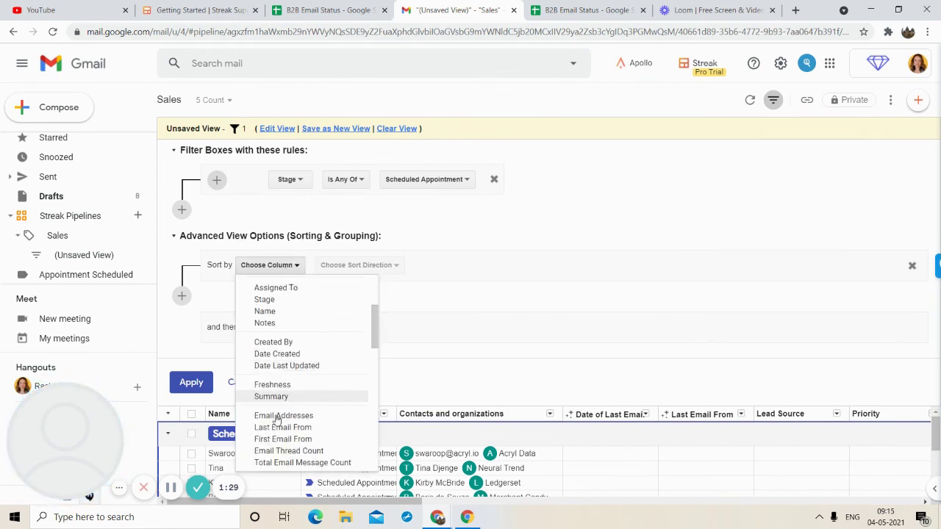
scroll(294, 353, "down", 10)
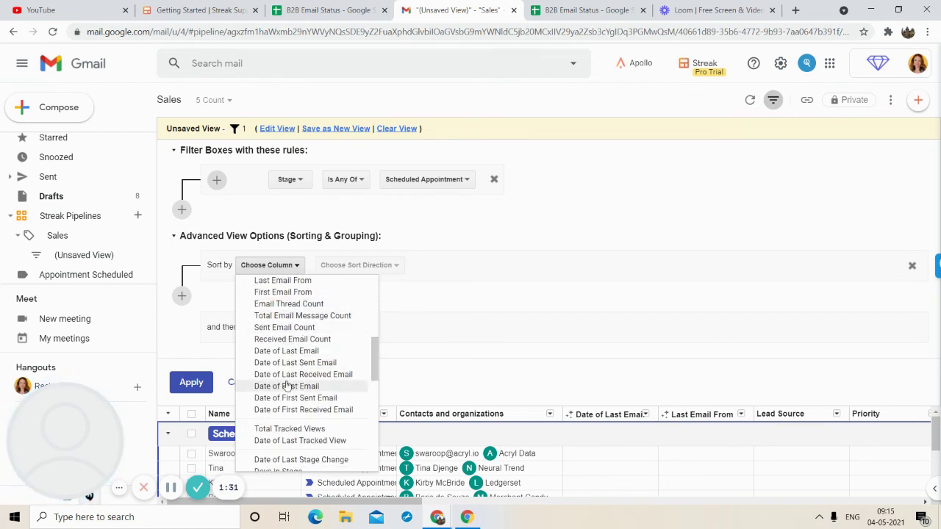
scroll(287, 385, "up", 5)
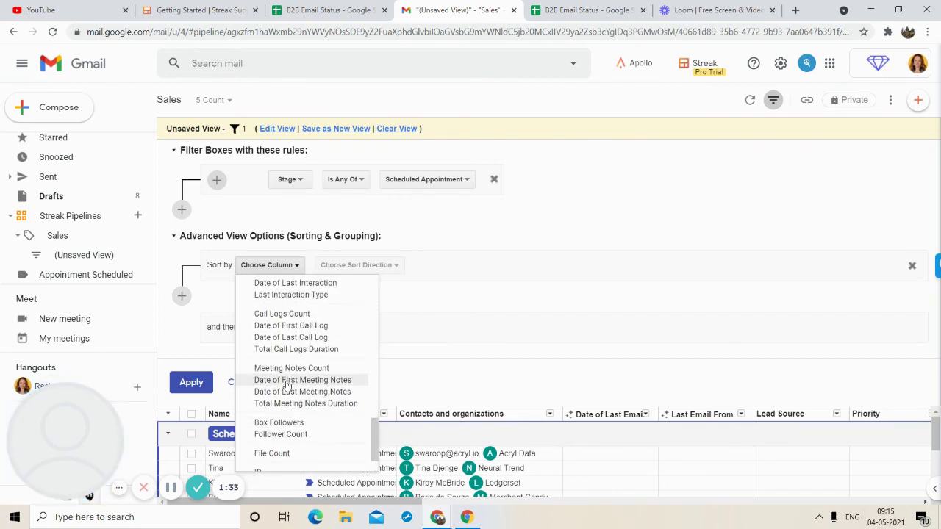
scroll(286, 387, "up", 8)
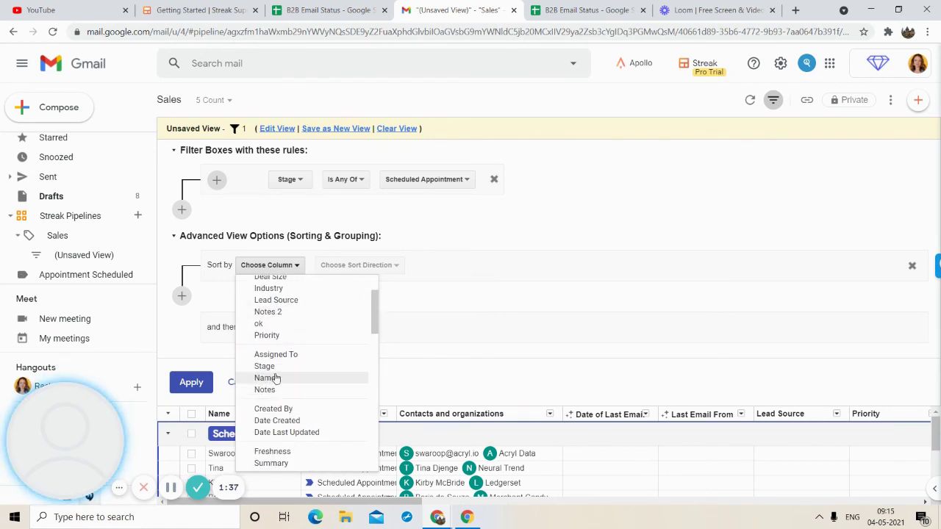
left_click(275, 378)
left_click(313, 265)
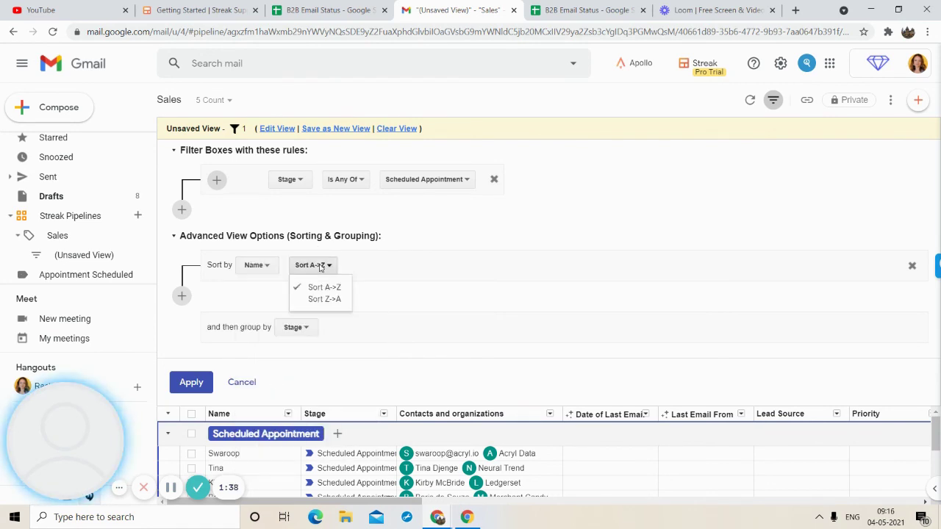
left_click(334, 300)
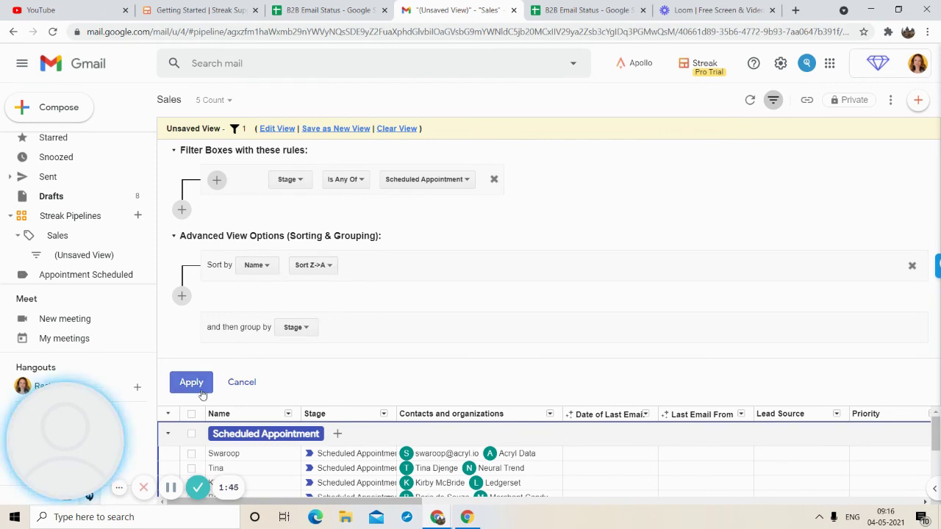
left_click(195, 385)
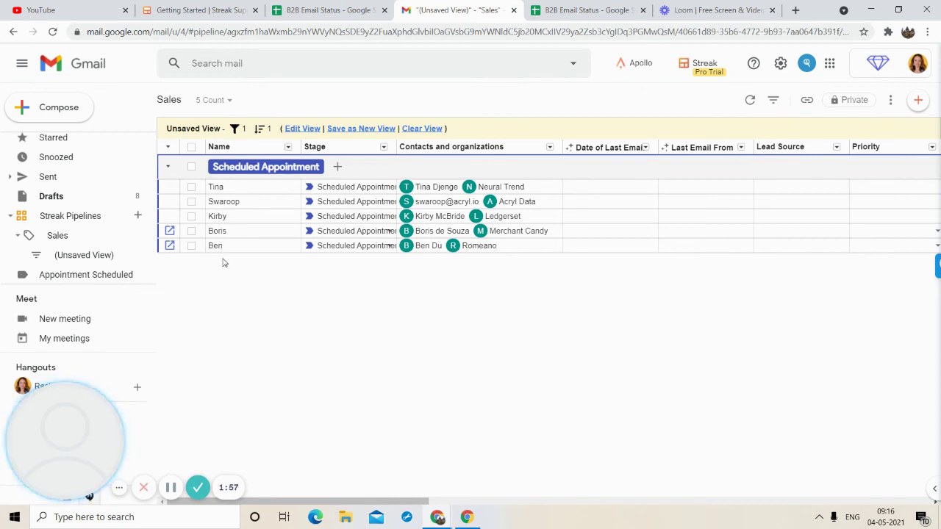
- Reopen the unsaved view for editing and look over the grouping column options, keeping Stage selected
left_click(317, 129)
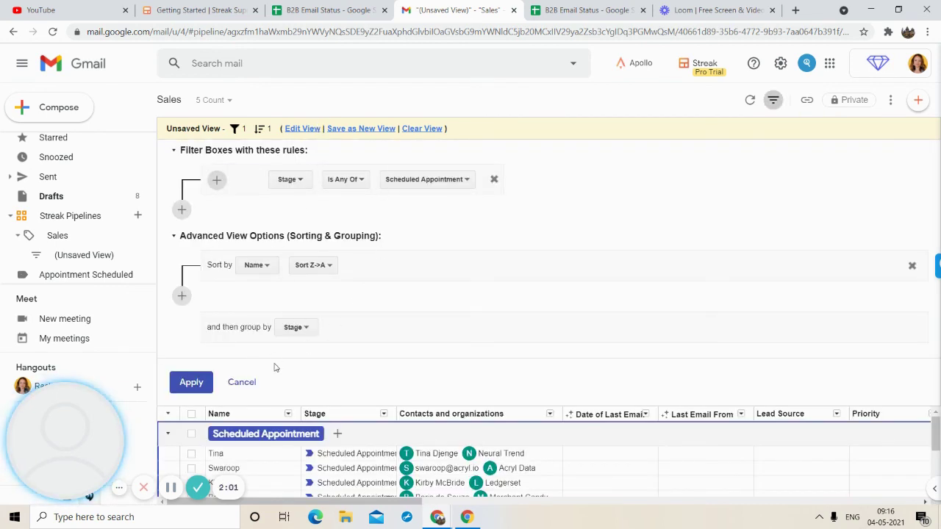
left_click(297, 329)
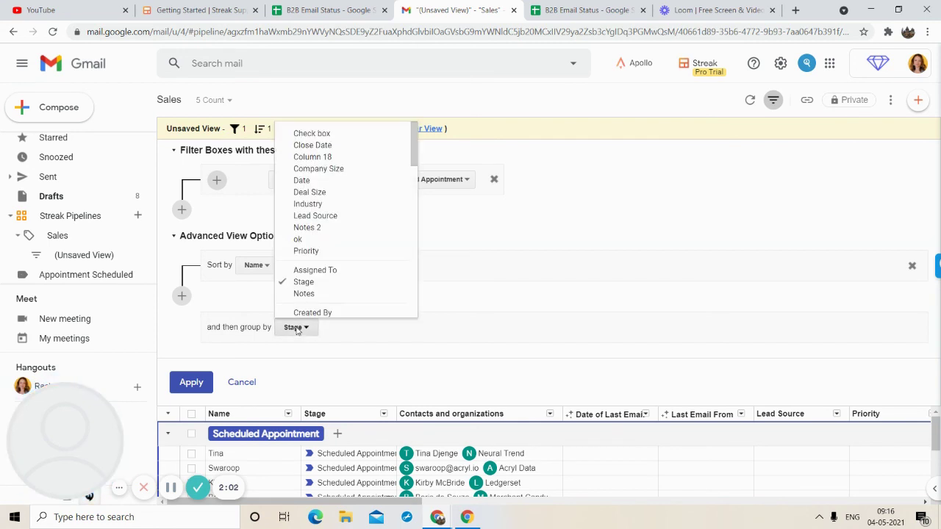
left_click(236, 324)
left_click(297, 335)
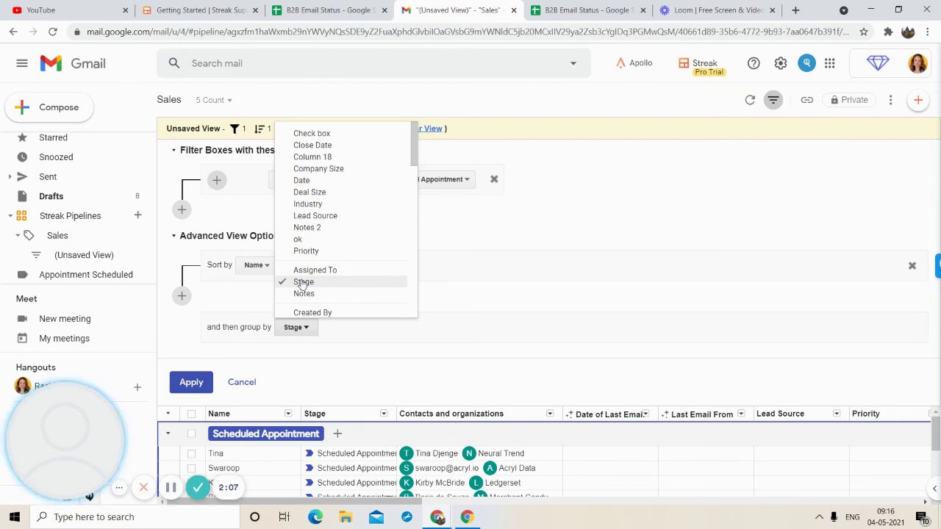
left_click(495, 258)
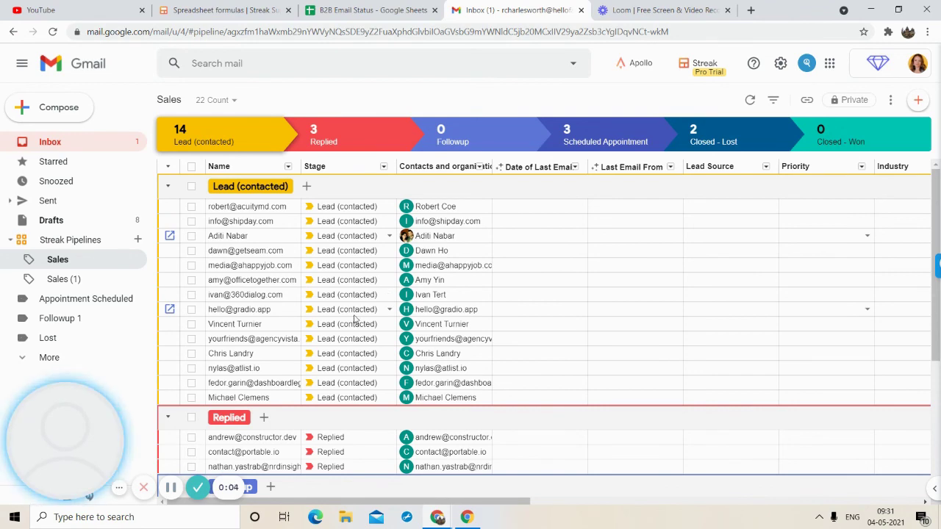
- Try to add an Assigned To column after the last column of the Sales pipeline
scroll(805, 216, "right", 10)
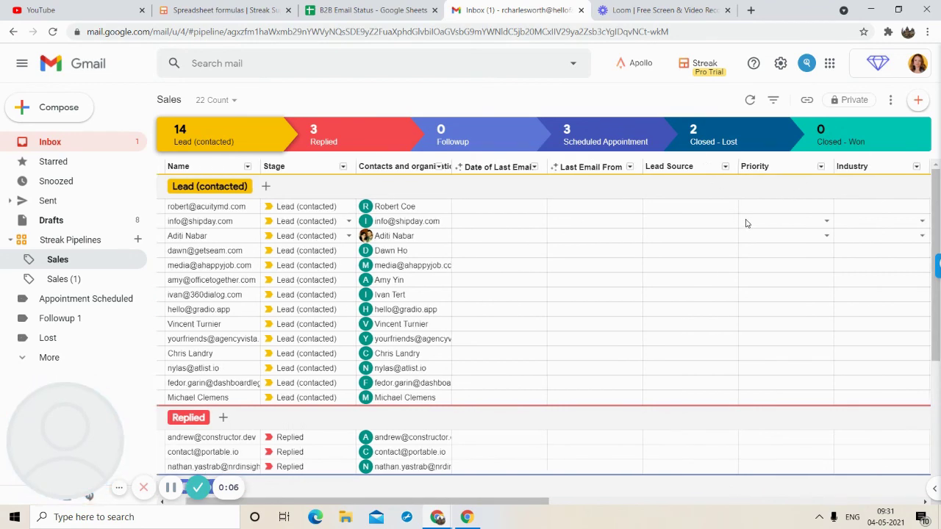
scroll(828, 210, "right", 3)
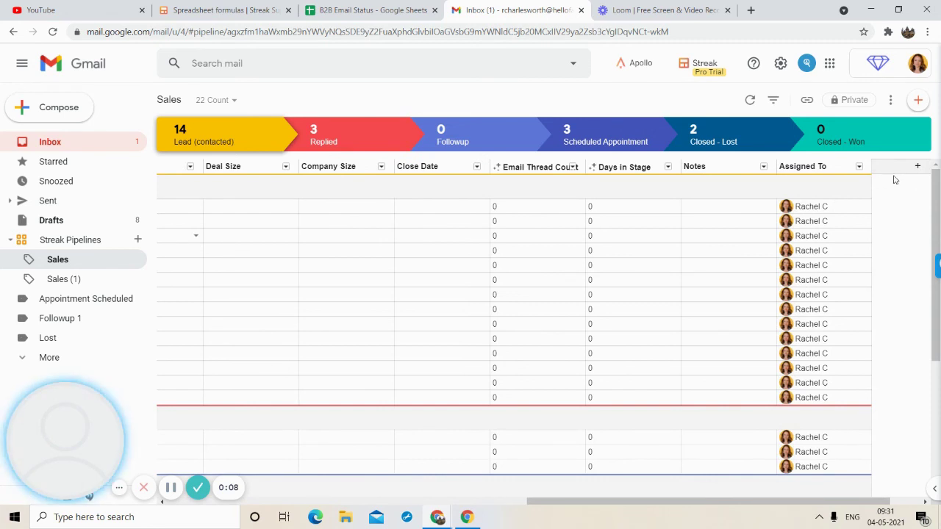
left_click(898, 173)
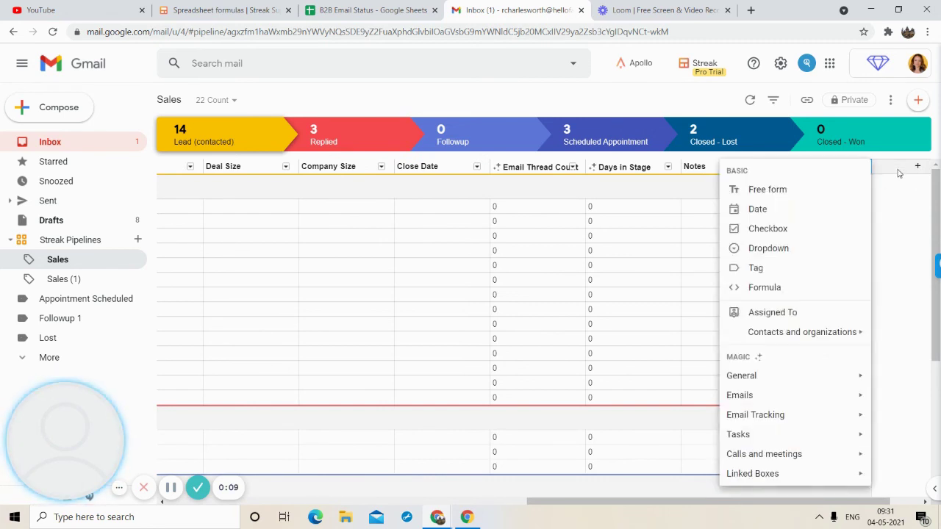
left_click(772, 312)
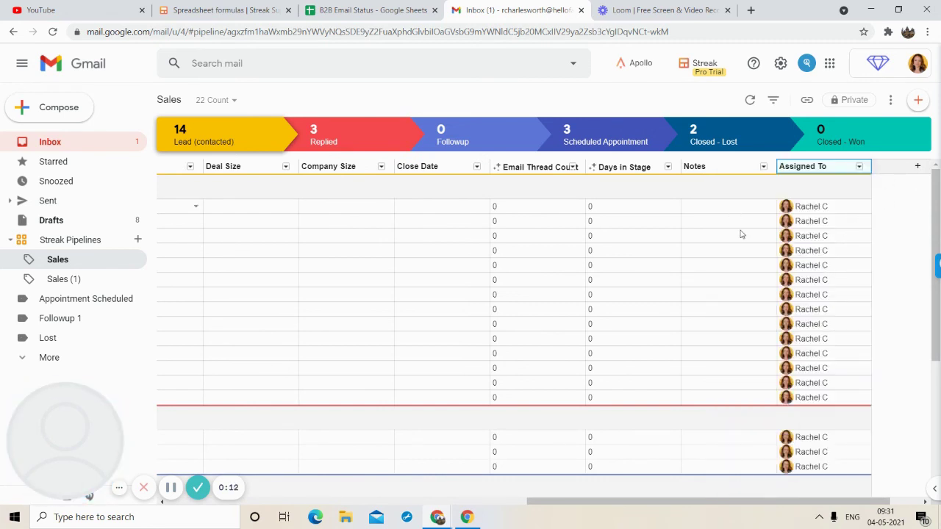
- Add a column between Notes and Assigned To and start an entire-column formula in it with Excel syntax
scroll(739, 233, "right", 5)
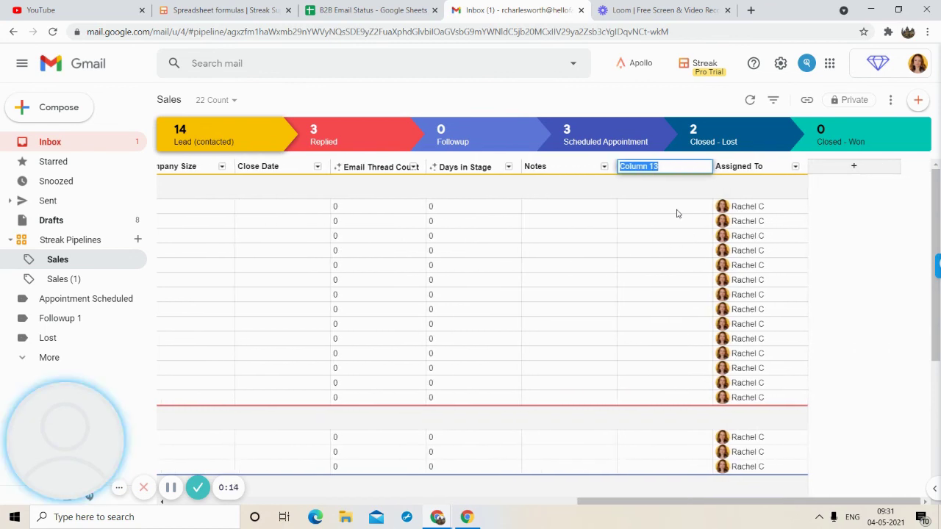
left_click(677, 213)
type("=")
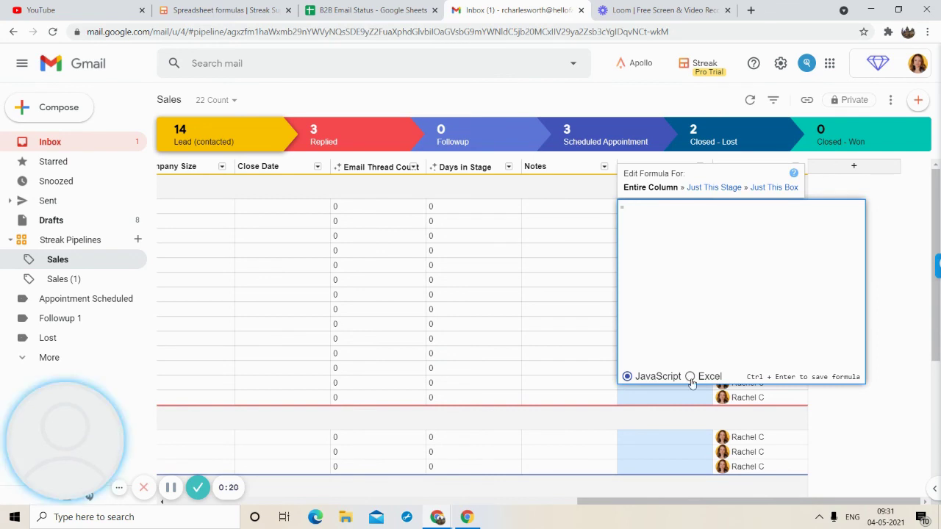
left_click(690, 377)
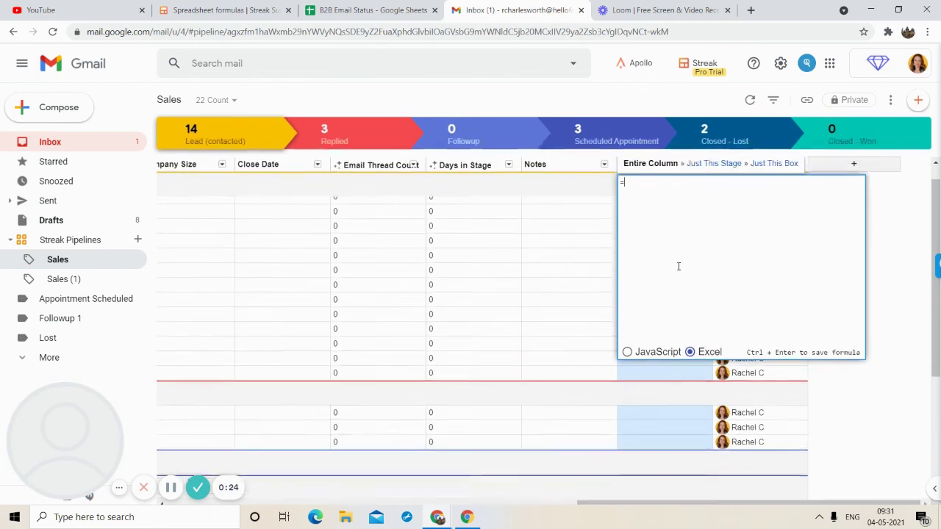
- Switch to the Streak Spreadsheet formulas help article and highlight the support.streak.com/en/articles part of its web address
left_click(272, 7)
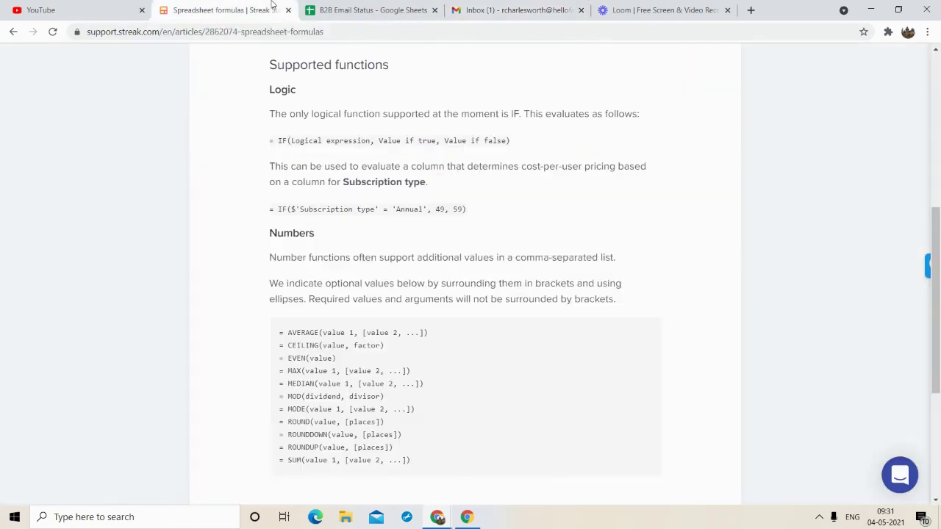
double_click(263, 31)
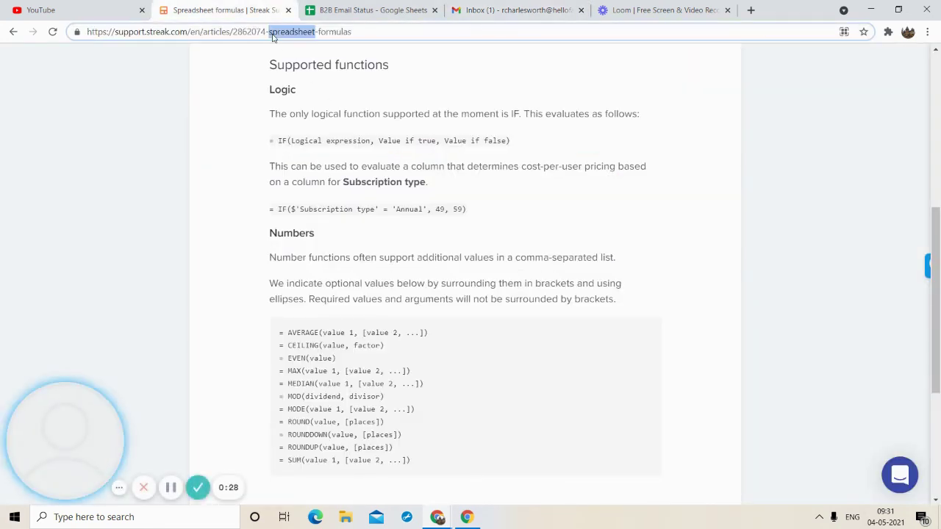
left_click(205, 35)
key("shift+Home")
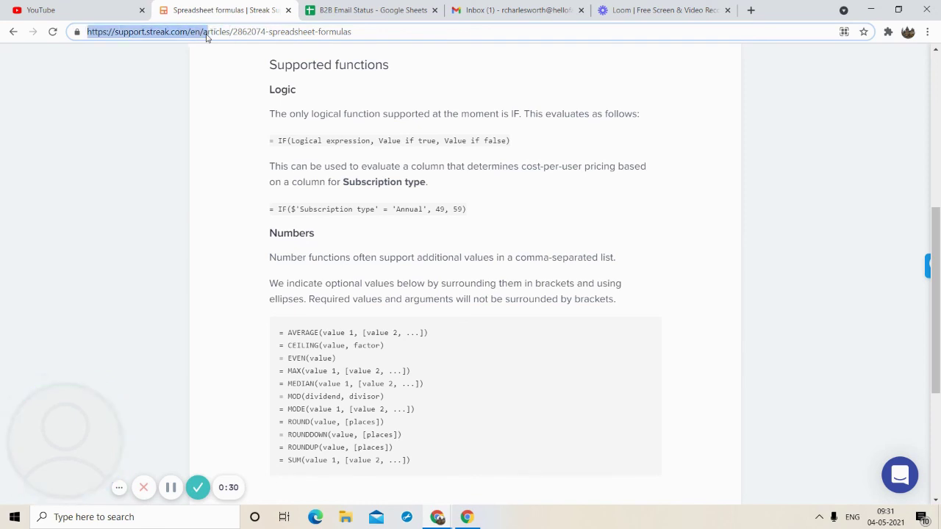
triple_click(208, 36)
left_click(230, 31)
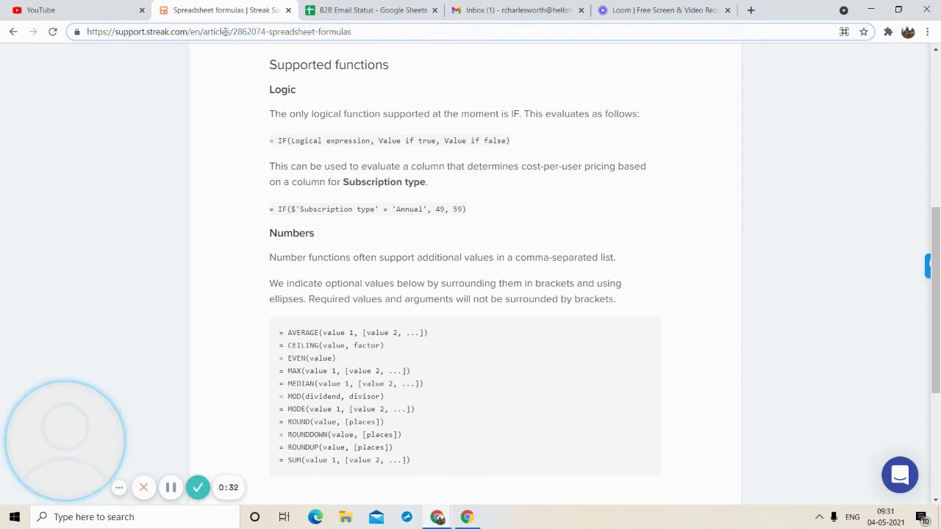
key("shift+Home")
- Read through the help article from its introduction to the supported Logic and Numbers functions
scroll(341, 162, "up", 5)
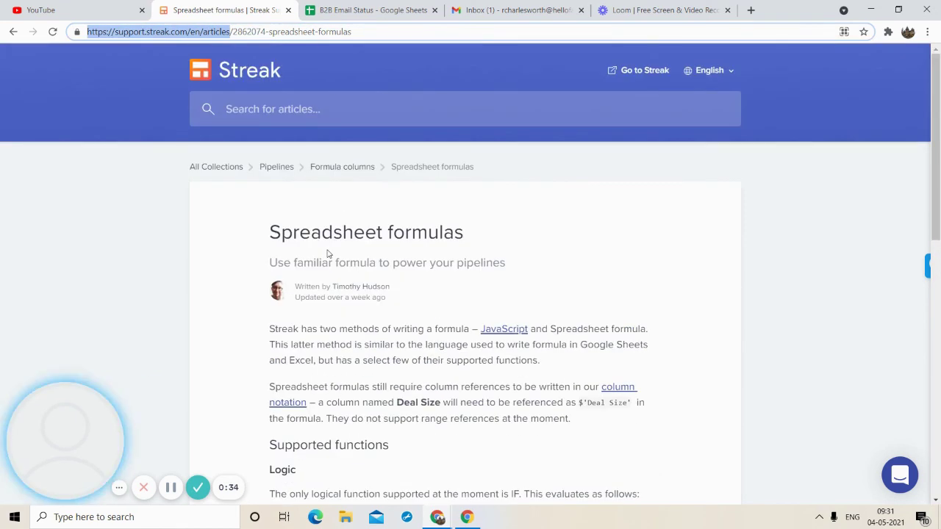
scroll(328, 254, "down", 2)
scroll(427, 352, "down", 4)
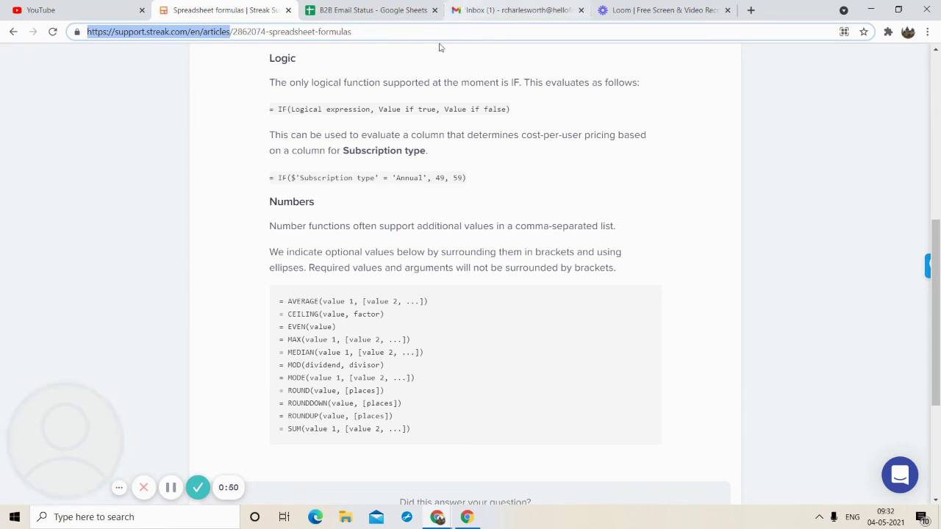
scroll(358, 265, "down", 2)
scroll(358, 264, "up", 2)
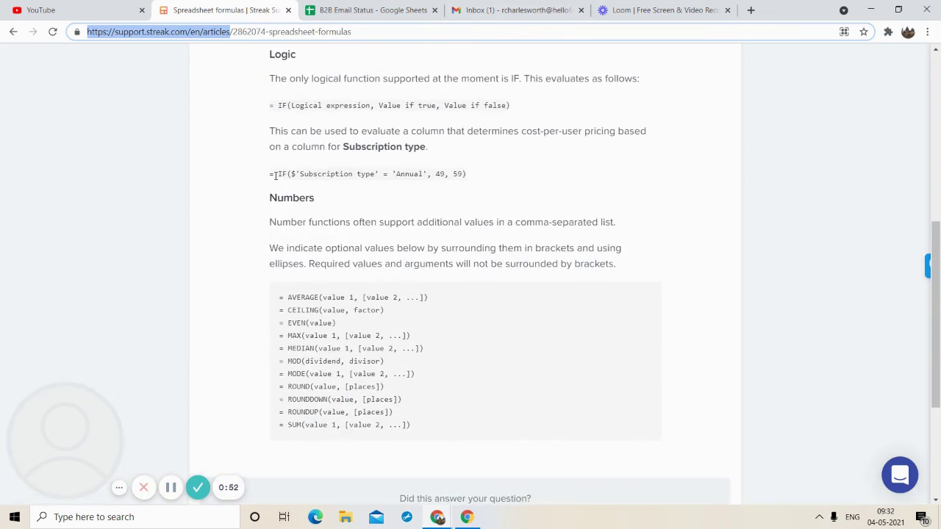
scroll(331, 173, "up", 1)
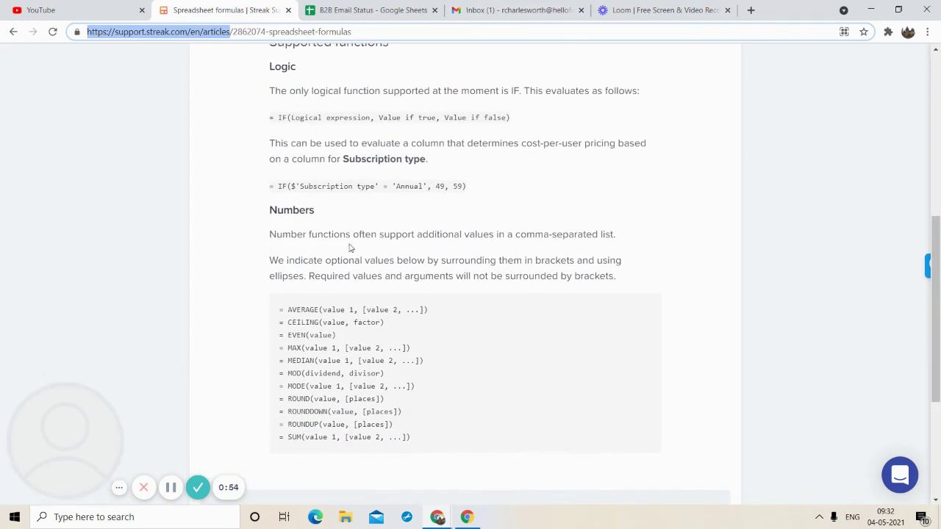
- Return to the Sales pipeline in Gmail and leave the new column's formula editor without completing a formula
left_click(488, 9)
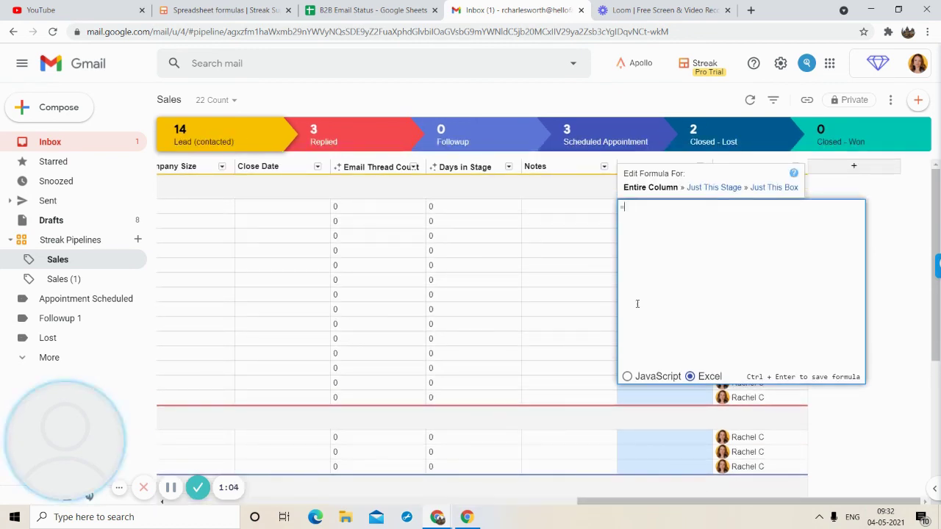
left_click(576, 302)
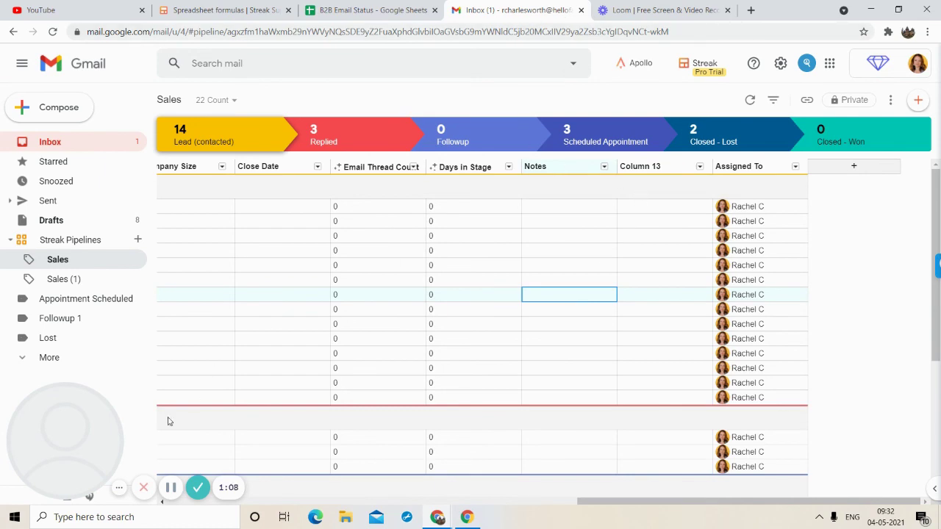
left_click(197, 488)
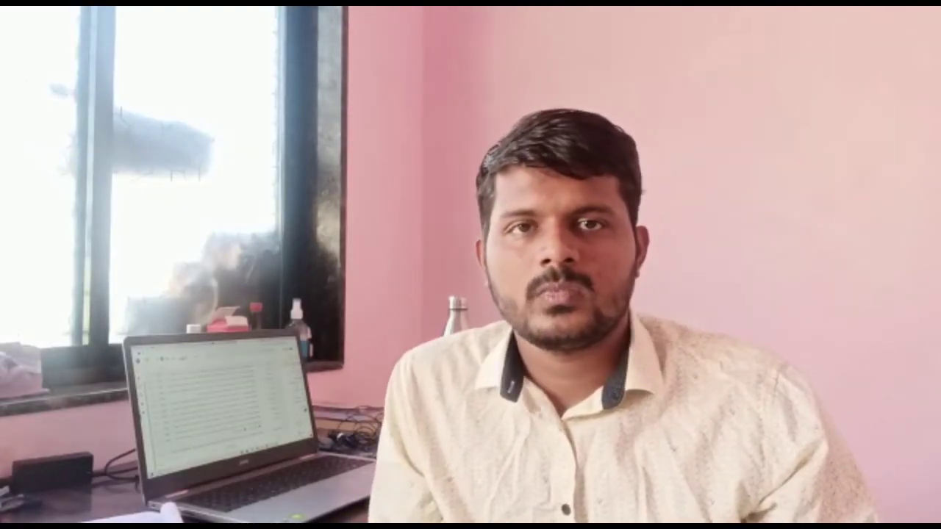